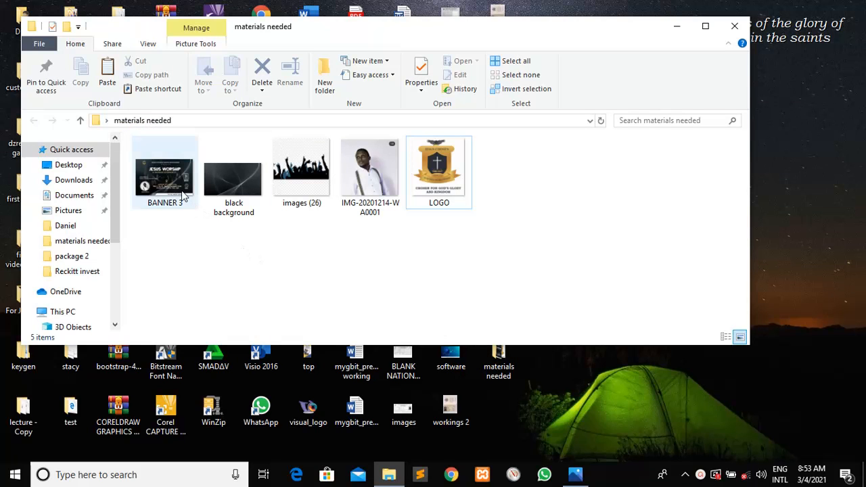
Preview the BANNER 3 reference, select the 'black background' image, then show the desktop
click(572, 478)
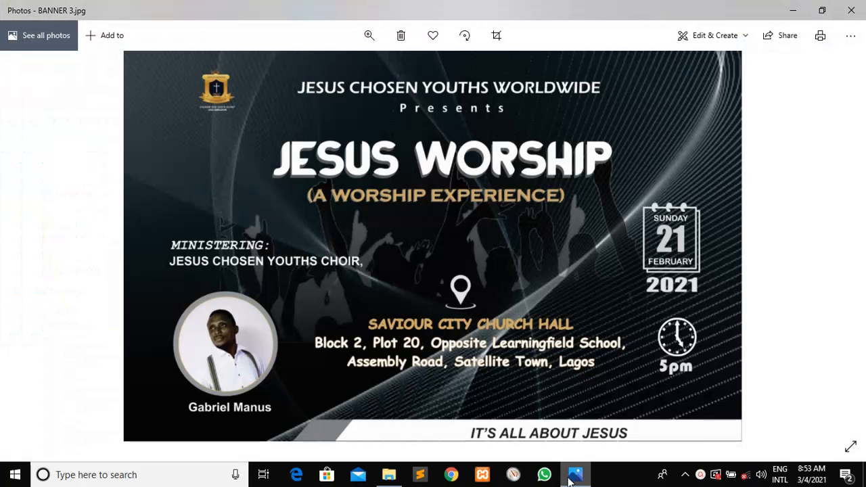
click(389, 475)
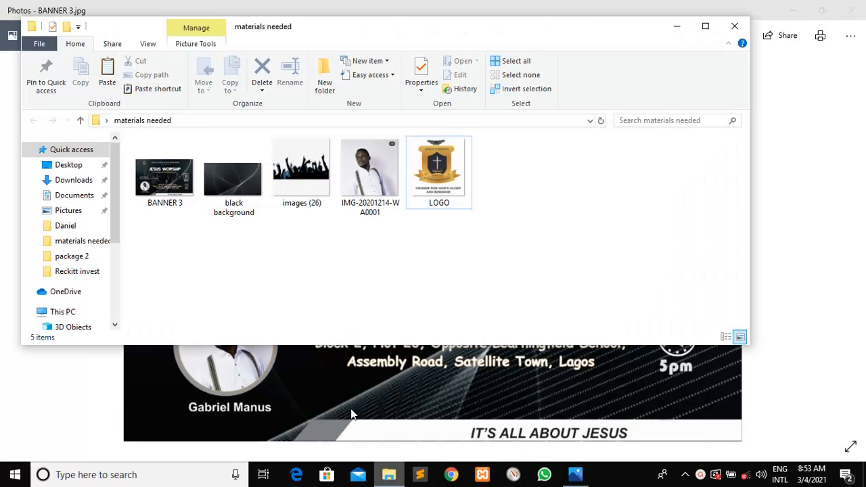
click(235, 194)
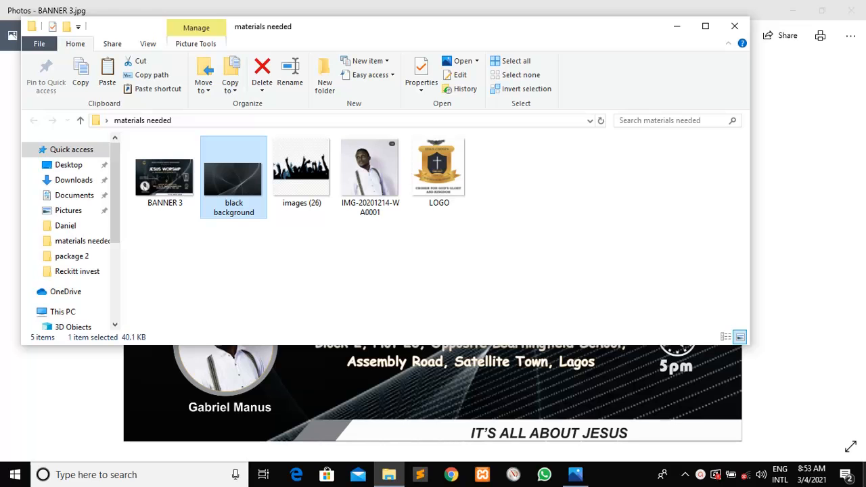
click(864, 474)
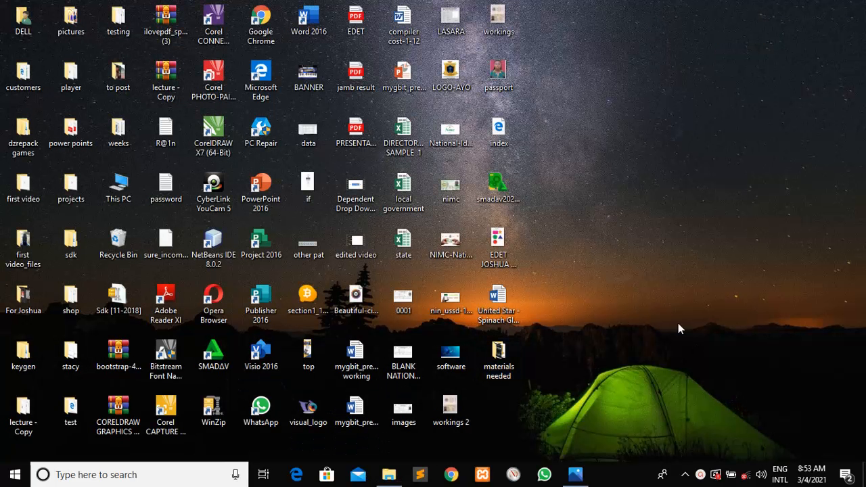
Launch CorelDRAW X7 and create a new blank A4 document named 'flier'
double_click(213, 134)
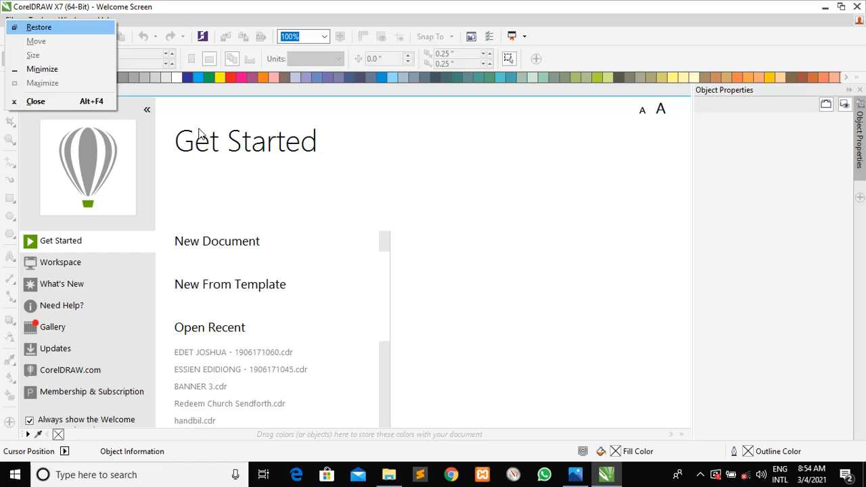
click(336, 172)
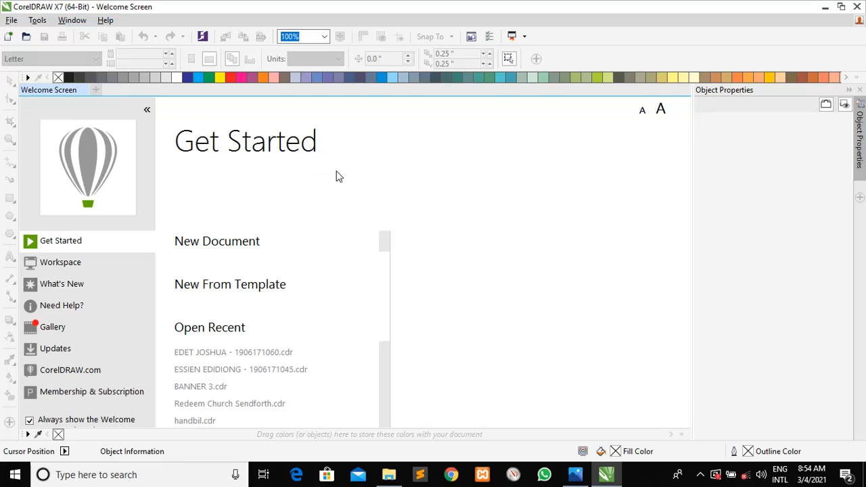
click(226, 246)
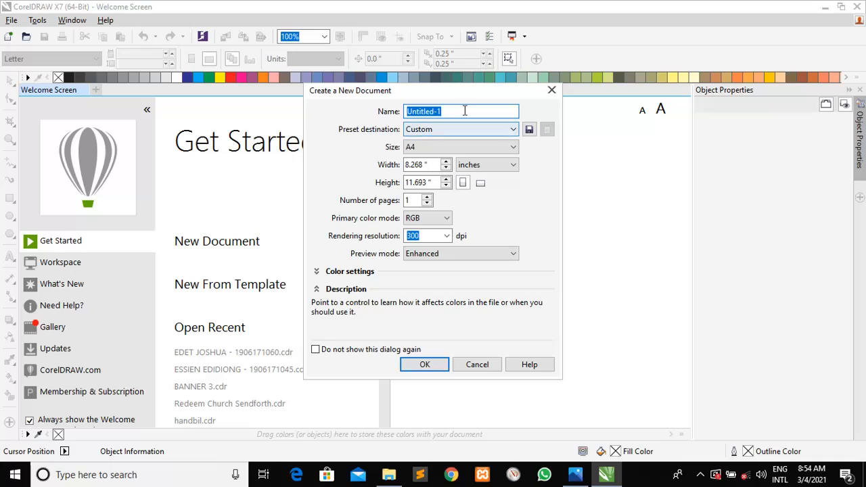
text(flier)
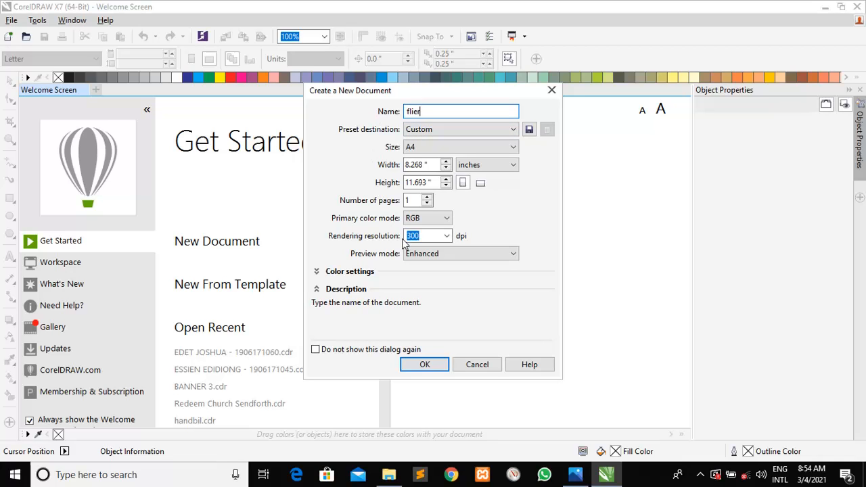
click(424, 365)
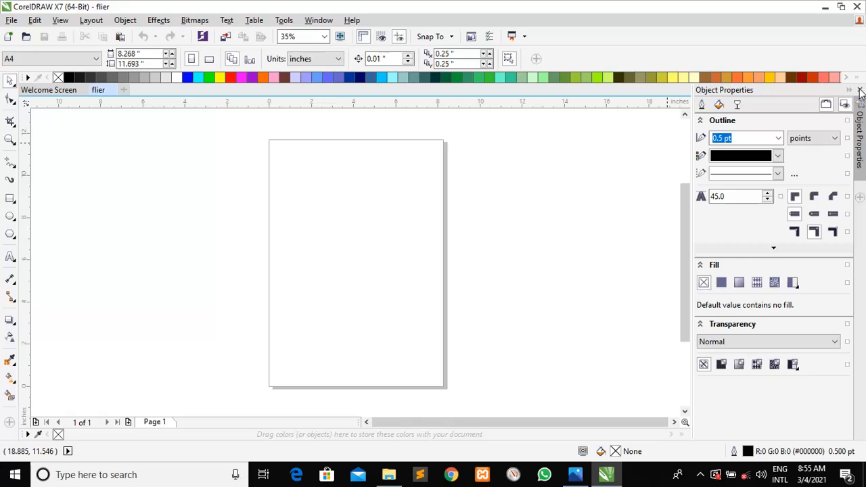
Hide the Object Properties docker to widen the canvas and check the materials folder
click(859, 90)
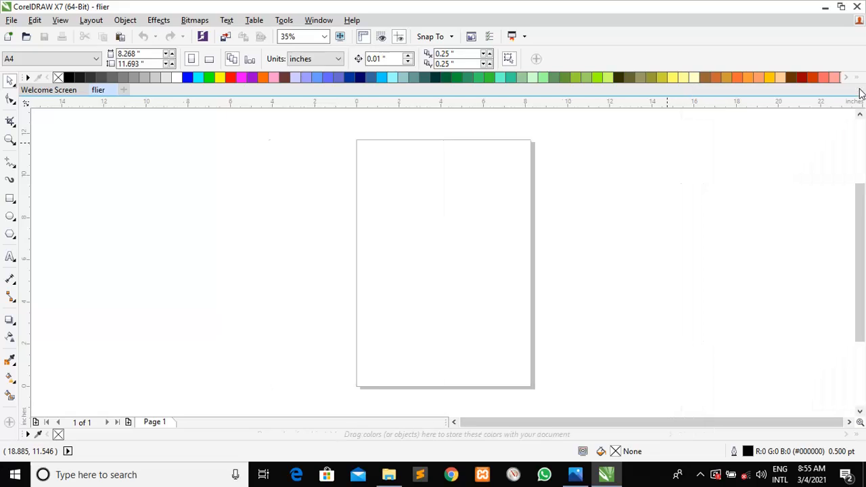
right_click(470, 162)
click(372, 184)
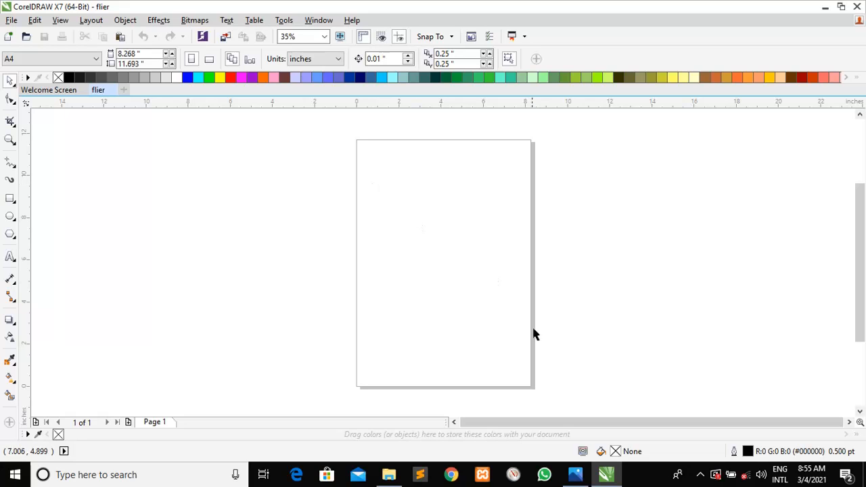
click(397, 472)
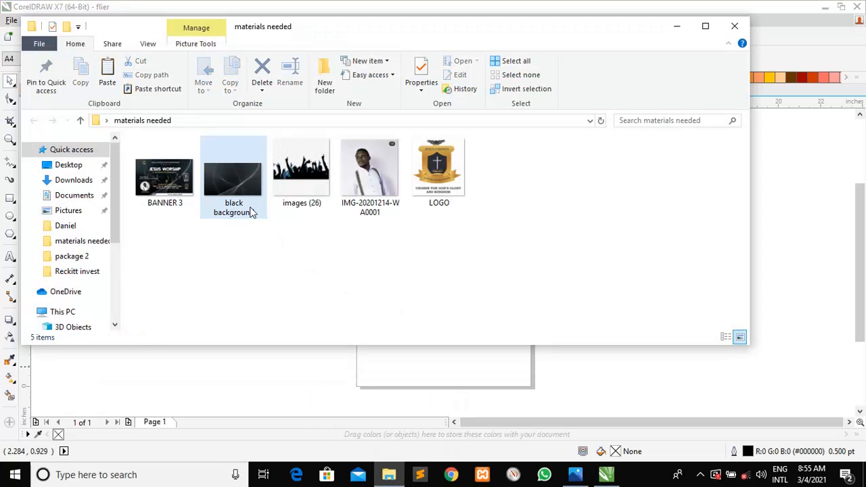
click(287, 363)
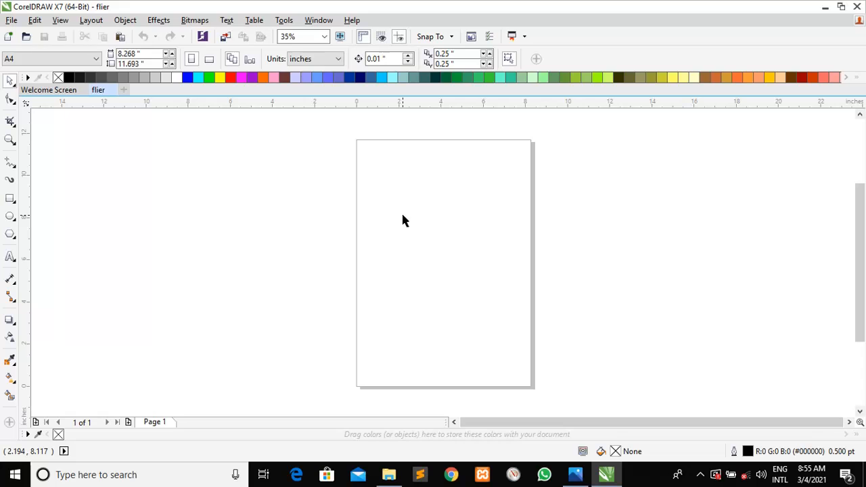
Paste the black background image and enlarge it to about 9 inches wide
key(ctrl+v)
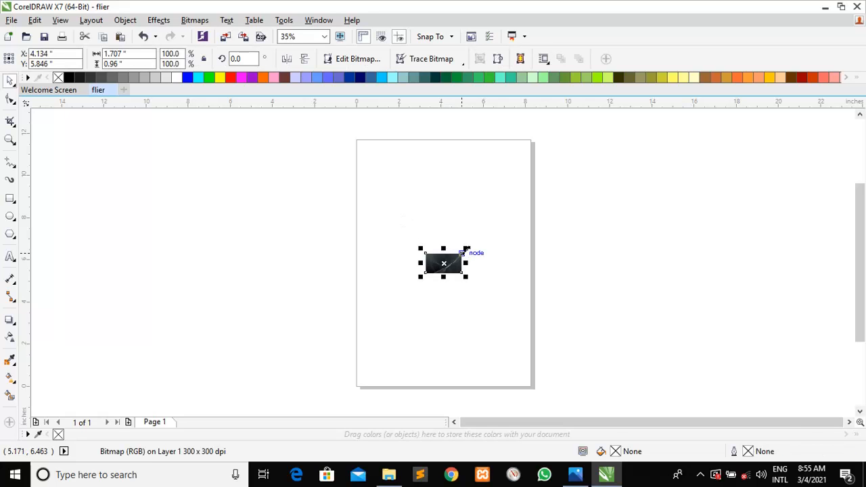
drag(467, 249, 621, 132)
click(457, 258)
drag(541, 225, 472, 205)
scroll(605, 217, down, 4)
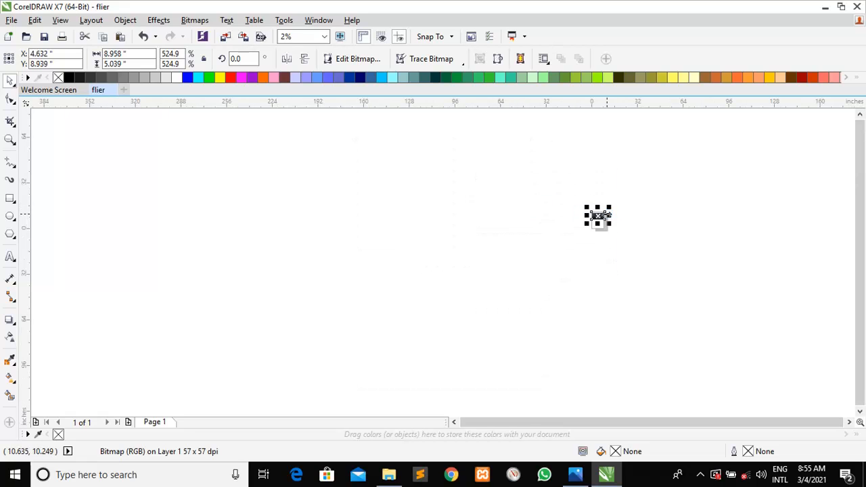
scroll(604, 212, up, 2)
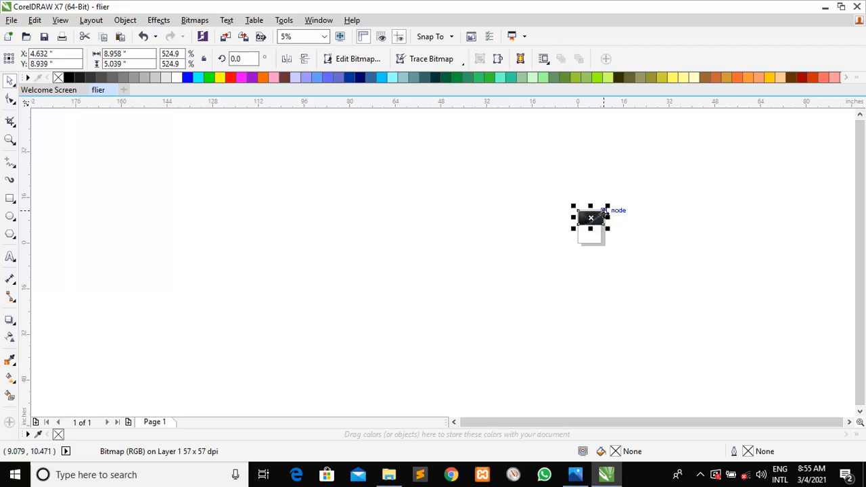
Zoom in, move the background up and left onto the page, and bring back the materials folder
key(z)
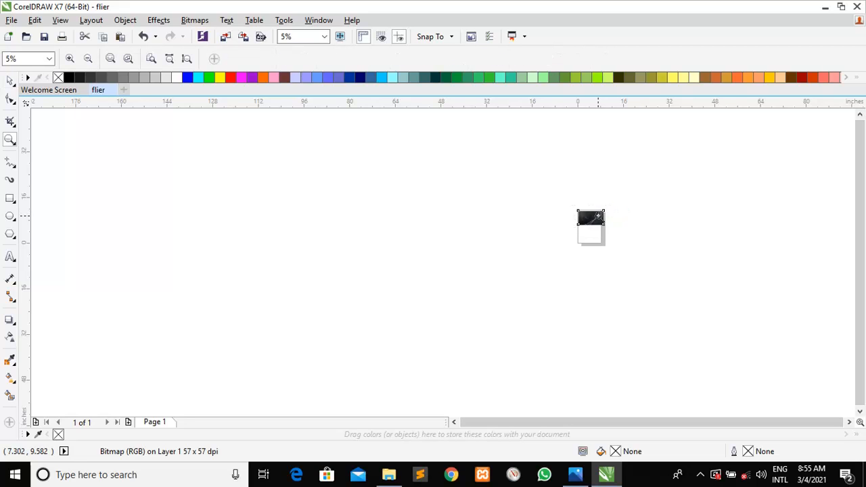
click(604, 213)
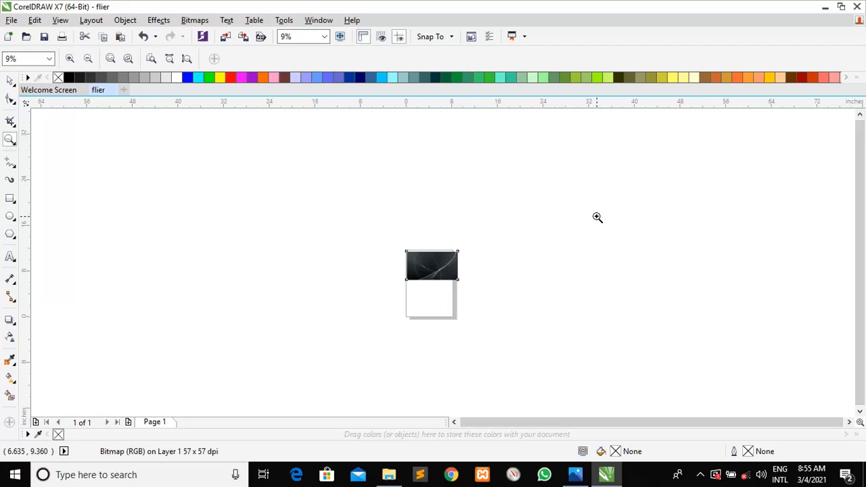
click(436, 277)
click(438, 238)
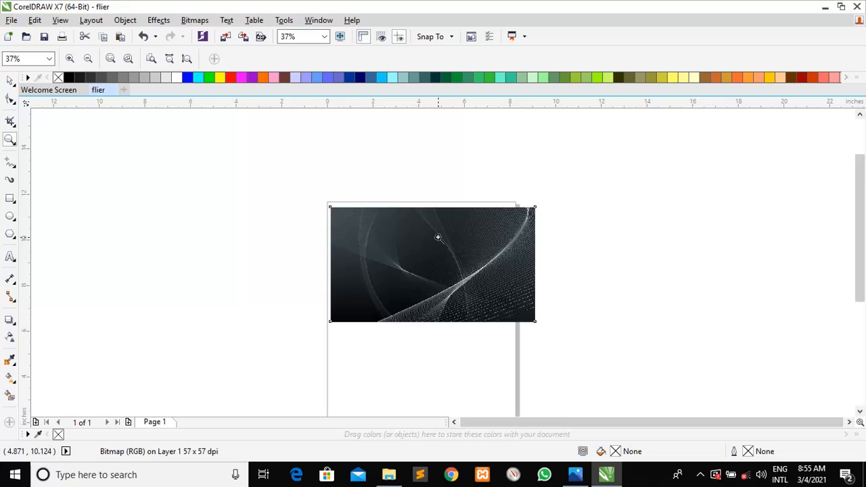
click(437, 237)
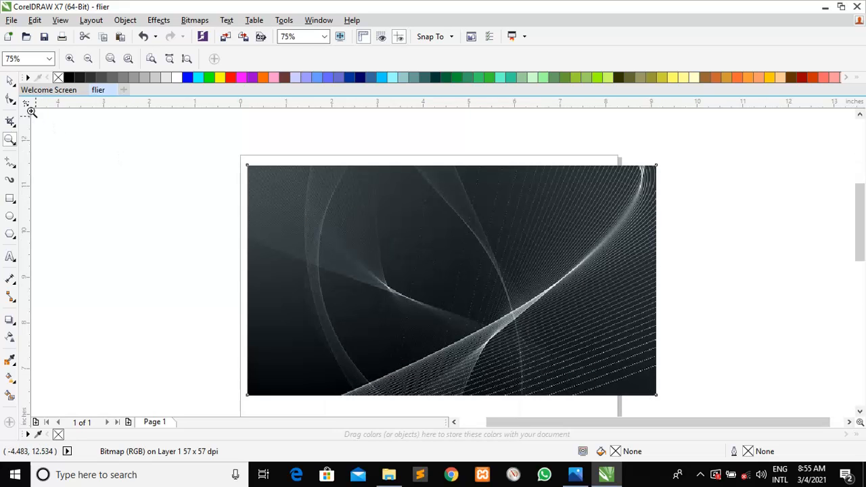
click(11, 80)
click(162, 267)
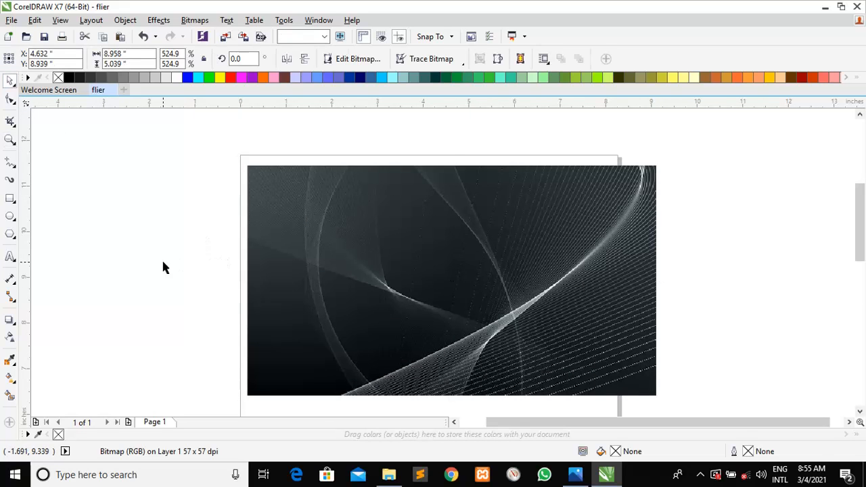
drag(332, 296, 319, 288)
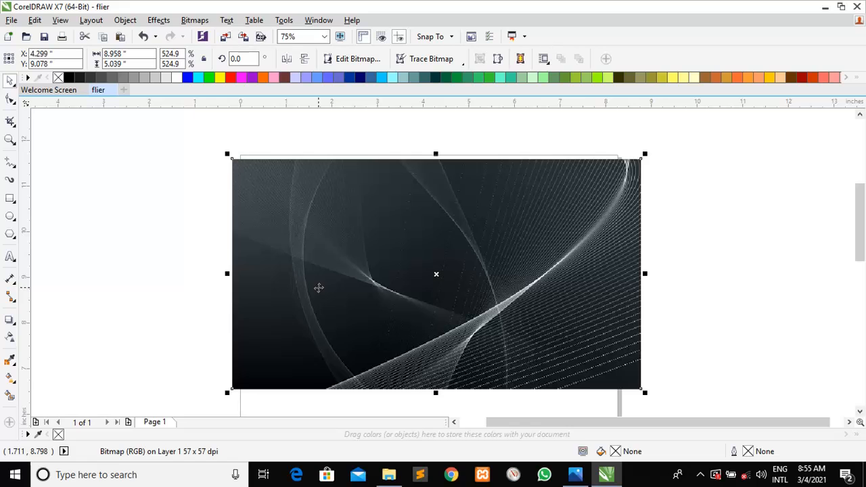
click(388, 474)
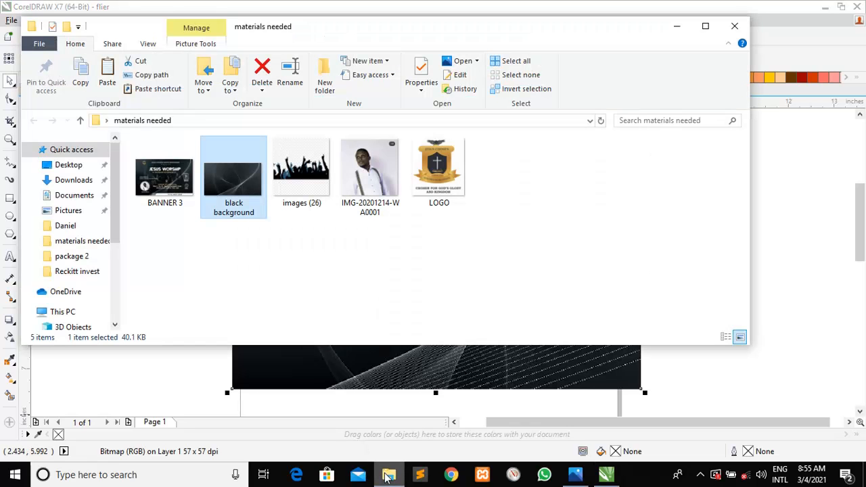
Copy the LOGO image from Explorer, paste it into the flier, and move it up over the background
click(461, 189)
key(ctrl+c)
click(421, 382)
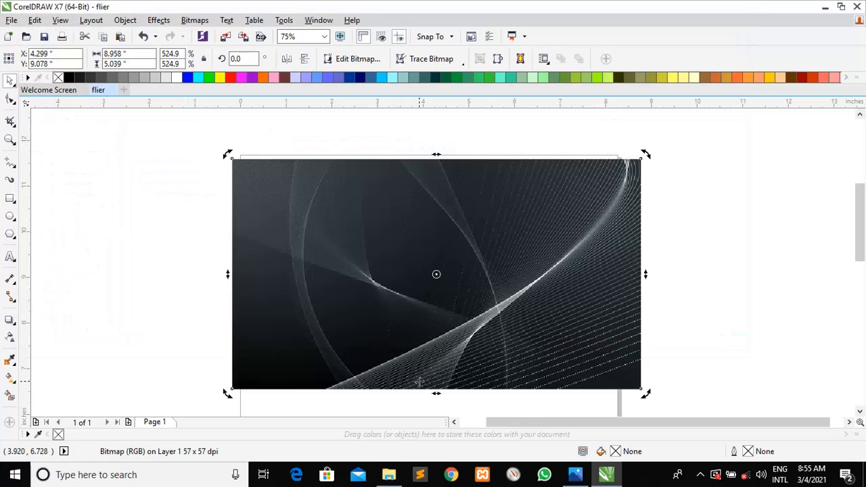
click(341, 263)
key(ctrl+v)
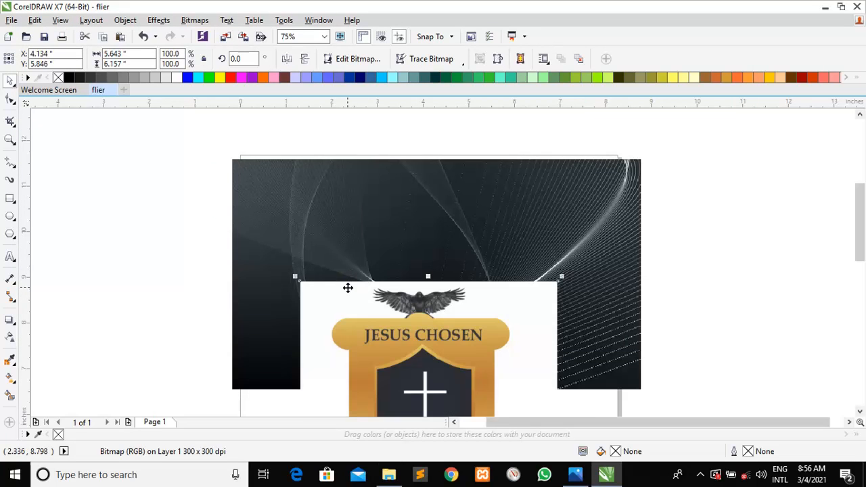
mouse_move(364, 315)
mouse_down()
mouse_move(364, 232)
mouse_move(350, 171)
mouse_up()
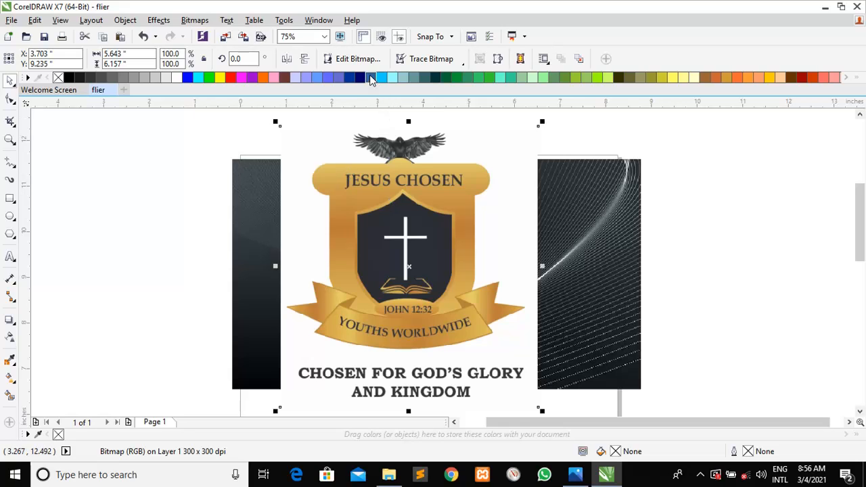
click(142, 188)
click(293, 231)
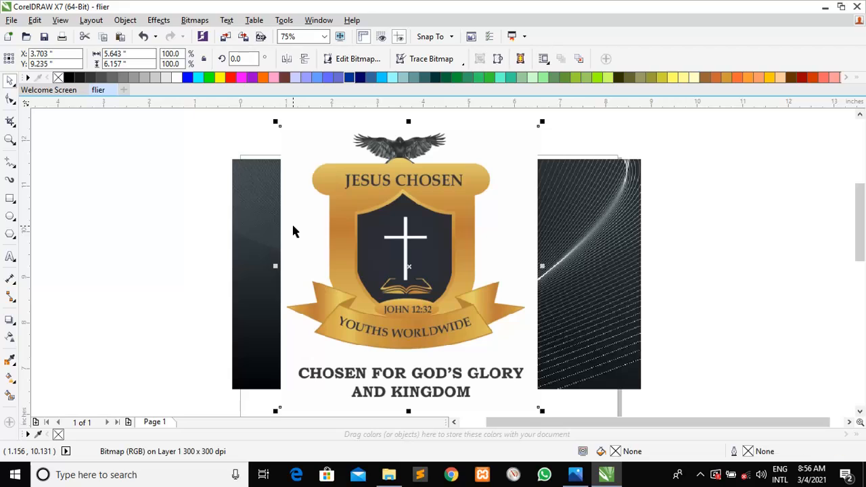
Open the logo in PHOTO-PAINT and mask its white background with the Magic Wand in Subtractive mode
click(358, 66)
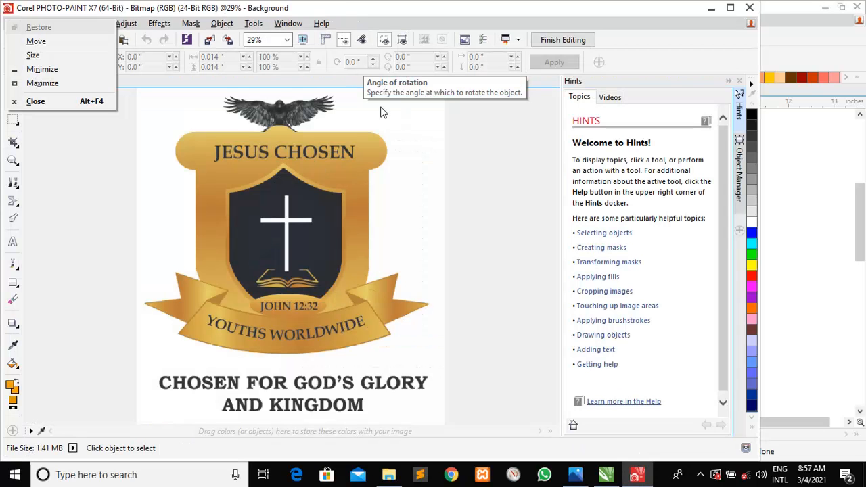
click(406, 180)
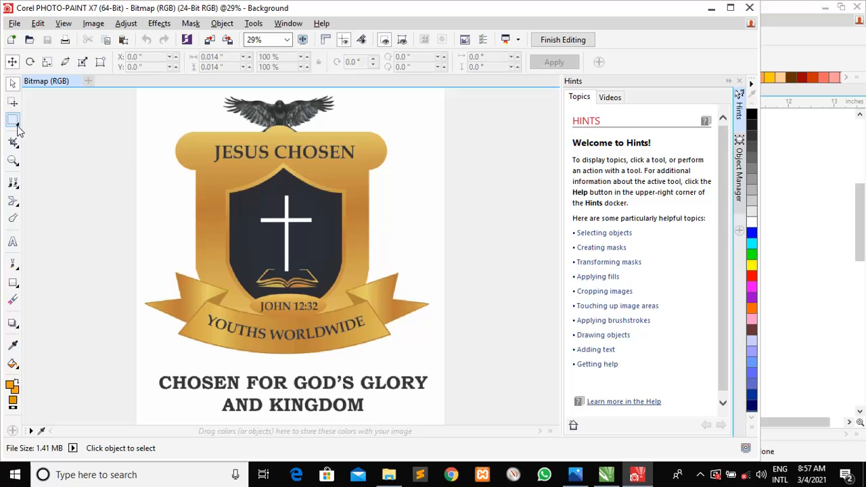
click(17, 125)
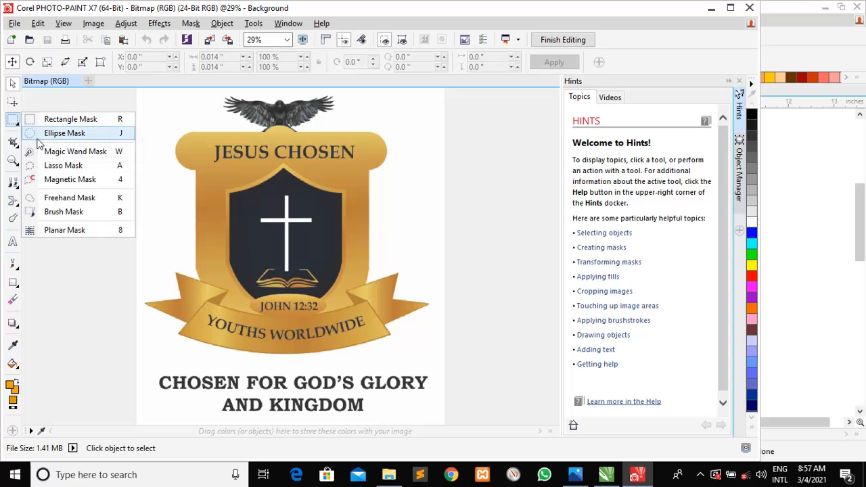
click(54, 154)
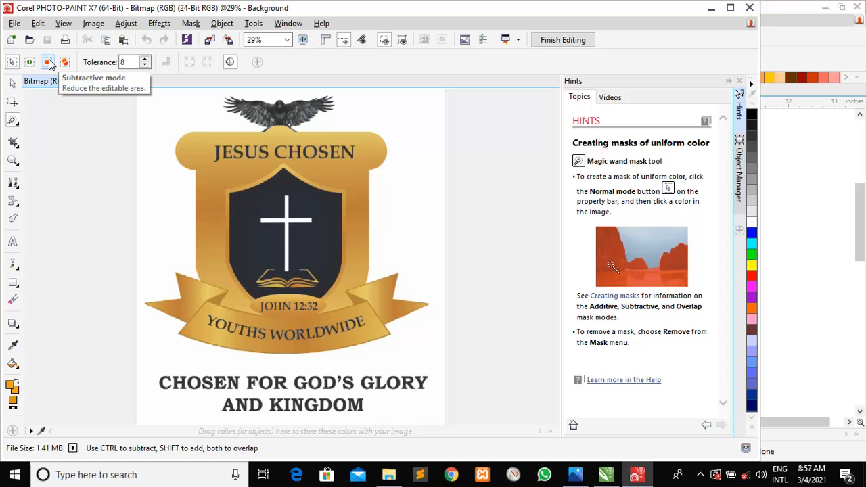
click(49, 63)
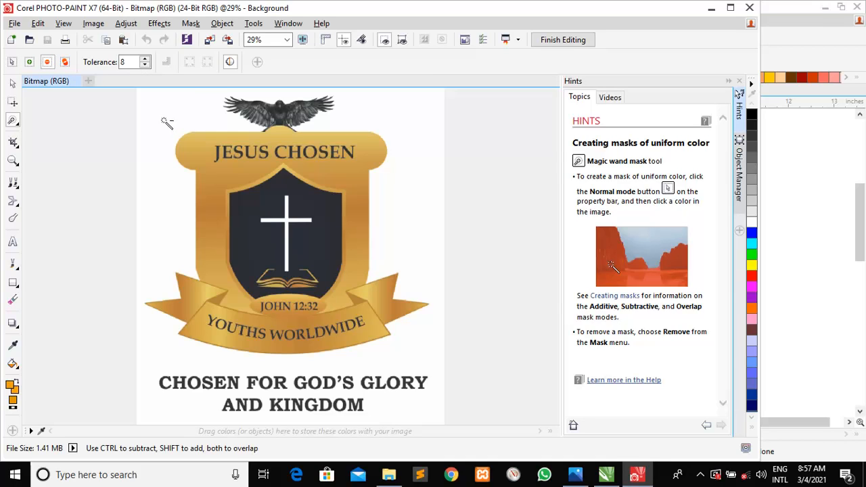
click(166, 123)
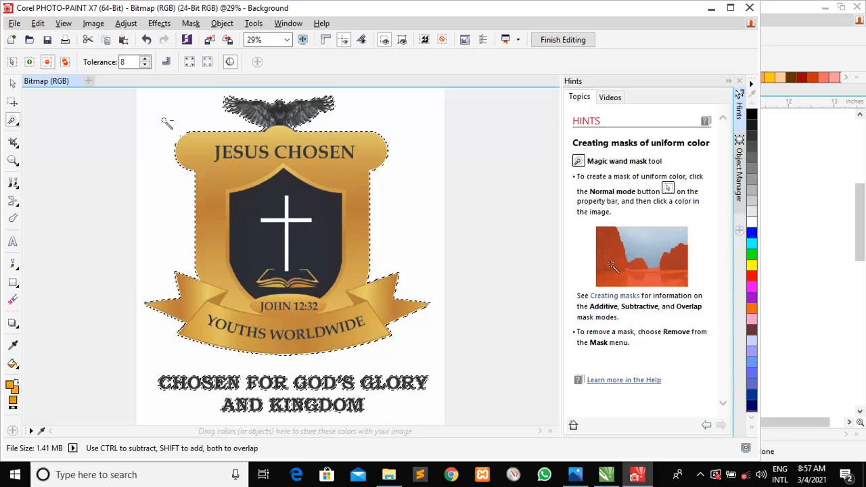
key(ctrl+c)
click(165, 121)
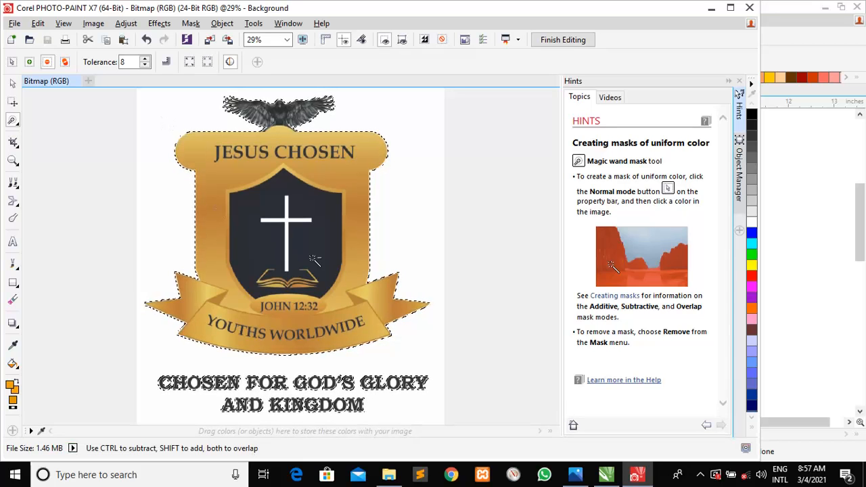
Finish editing, shrink the logo to about half size, and place it top-left; then view BANNER 3.jpg
click(606, 474)
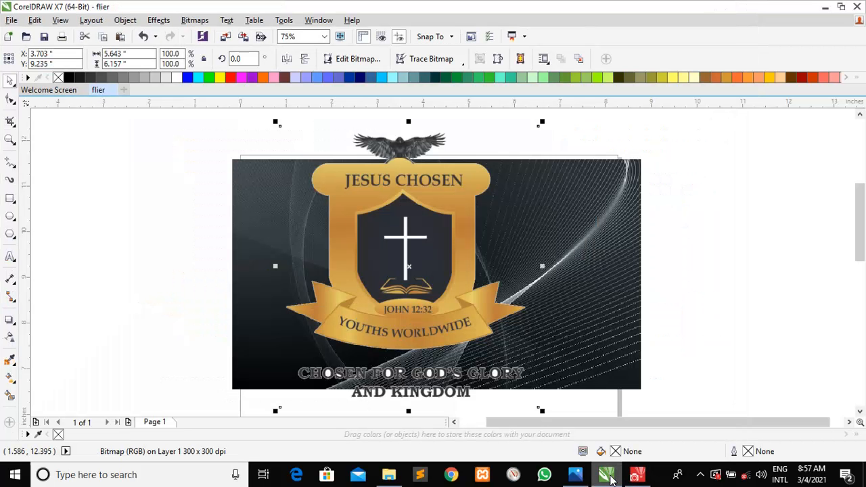
click(668, 299)
click(441, 234)
drag(543, 122, 308, 379)
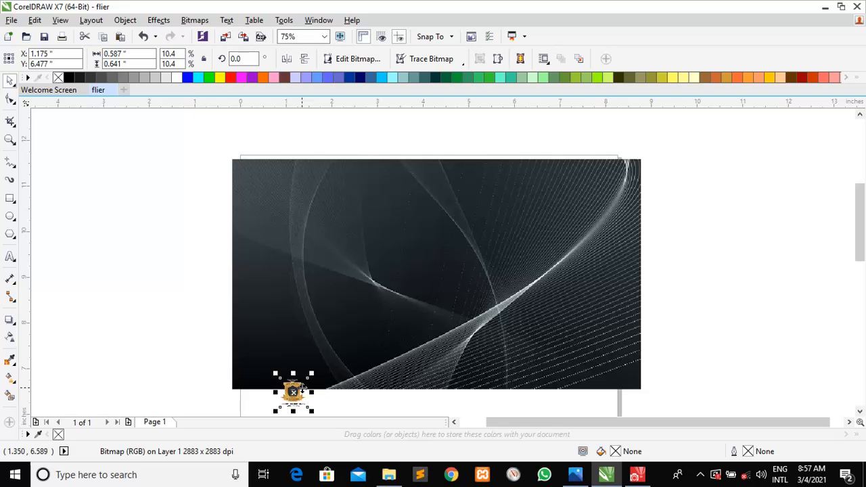
drag(277, 231, 270, 180)
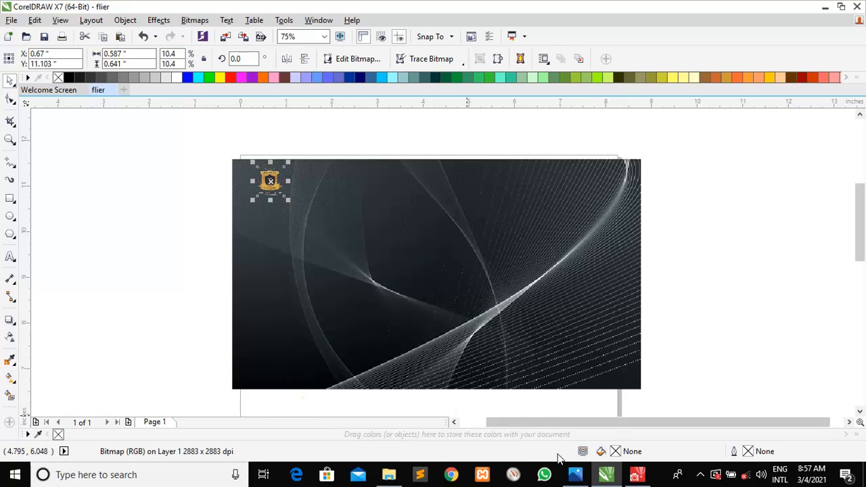
click(574, 474)
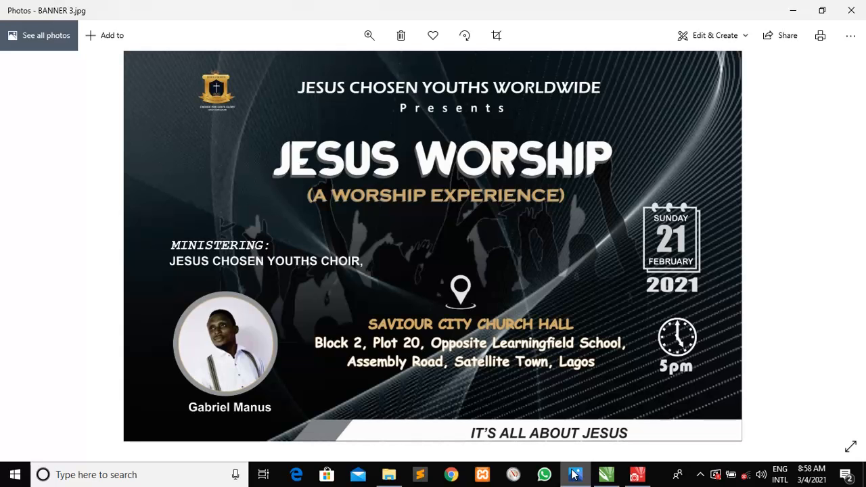
Minimize the BANNER 3 reference and deselect the logo on the flier
click(574, 474)
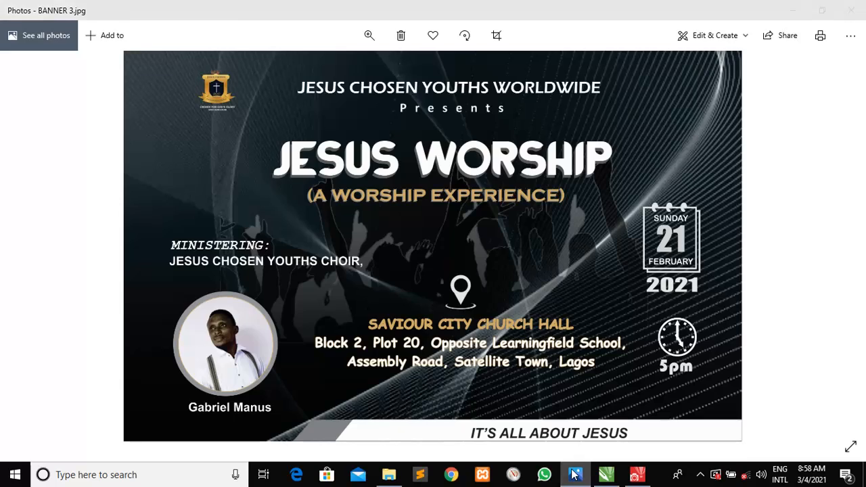
click(120, 239)
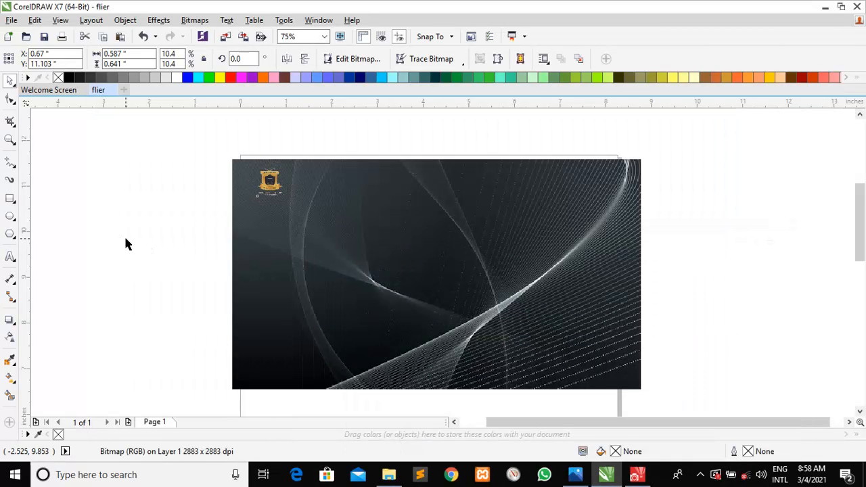
Type the heading 'JESUS CHOSEN YOUTHS WORLDWIDE' near the top of the flier
click(10, 258)
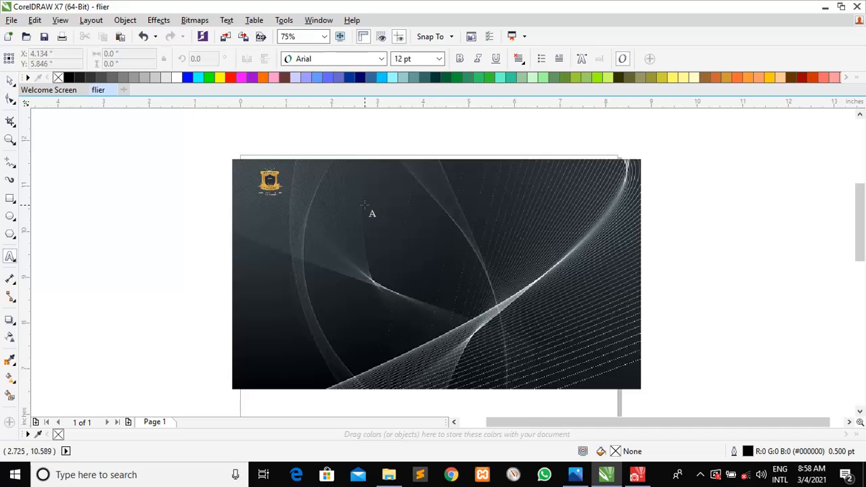
click(332, 191)
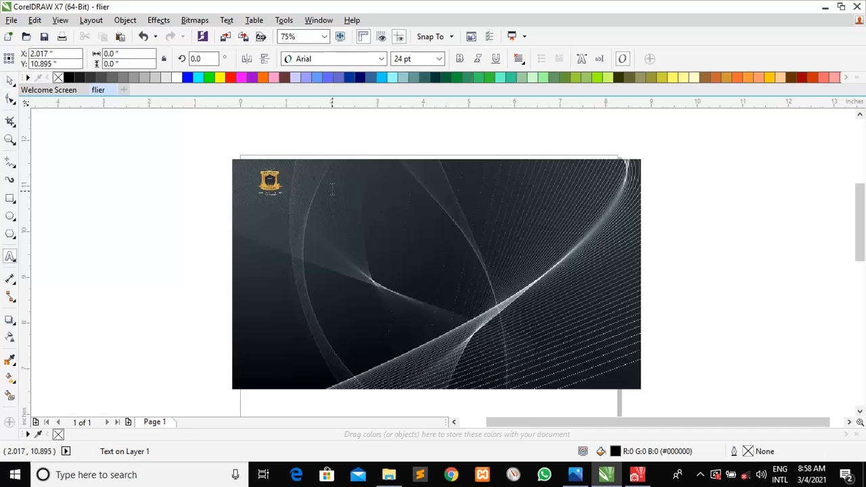
text(JESUS)
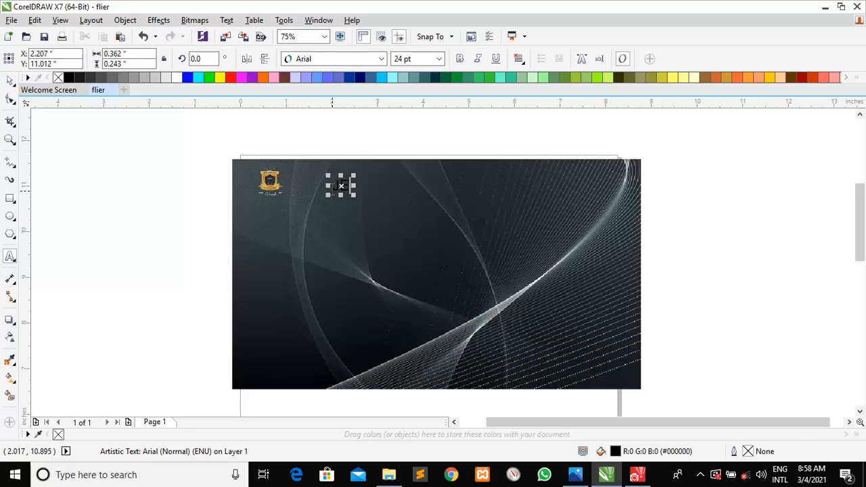
text( CHOSEN YOUTH WORLDWIDE)
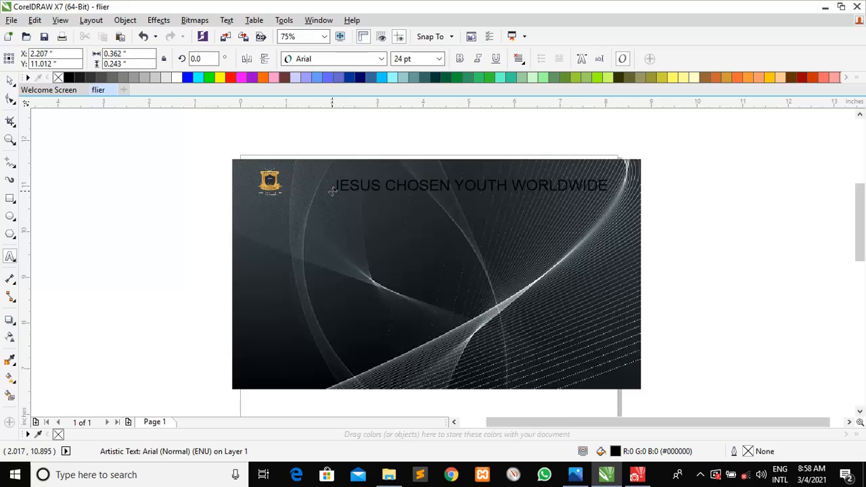
click(506, 186)
text(S)
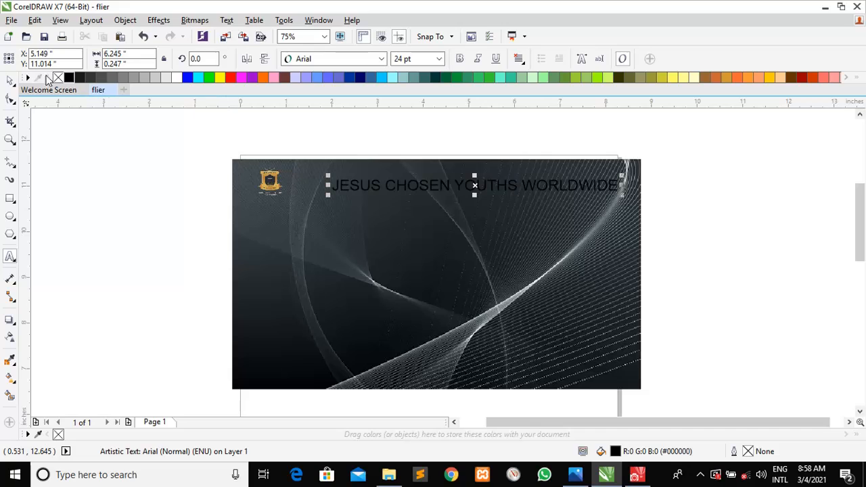
click(9, 81)
click(9, 81)
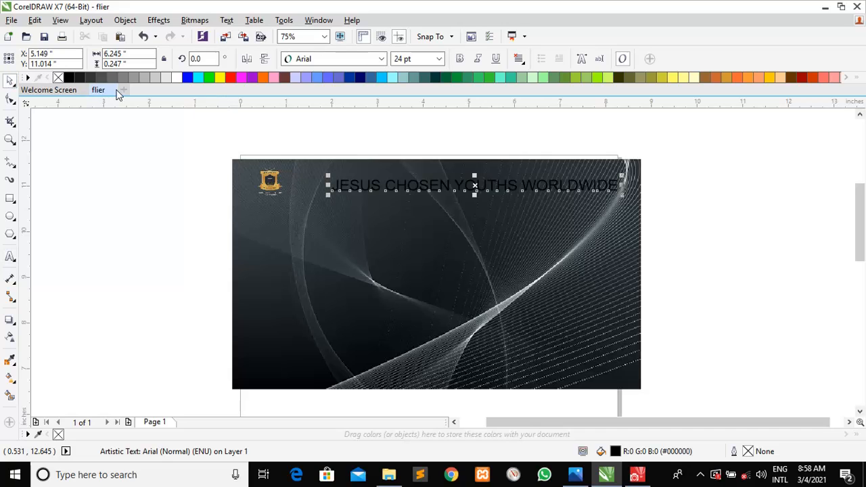
Apply BATTLE ROYALE FONT to the heading and move it up toward the top edge
click(382, 59)
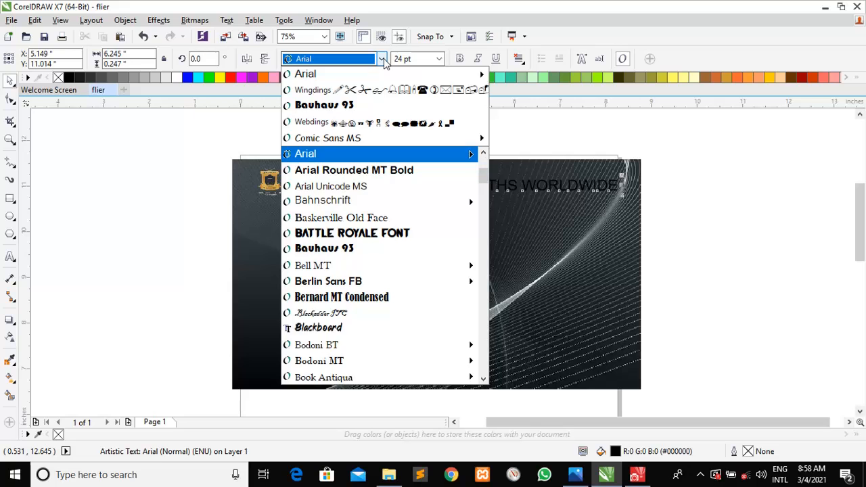
scroll(374, 182, down, 3)
mouse_move(451, 201)
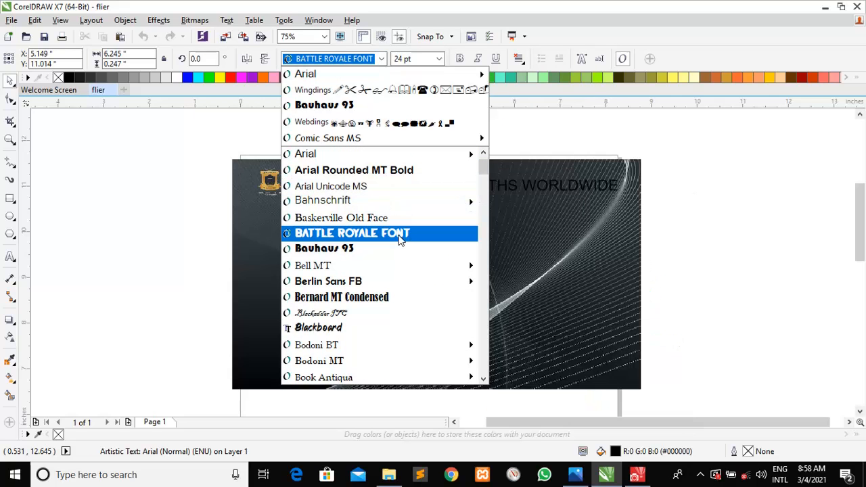
click(396, 236)
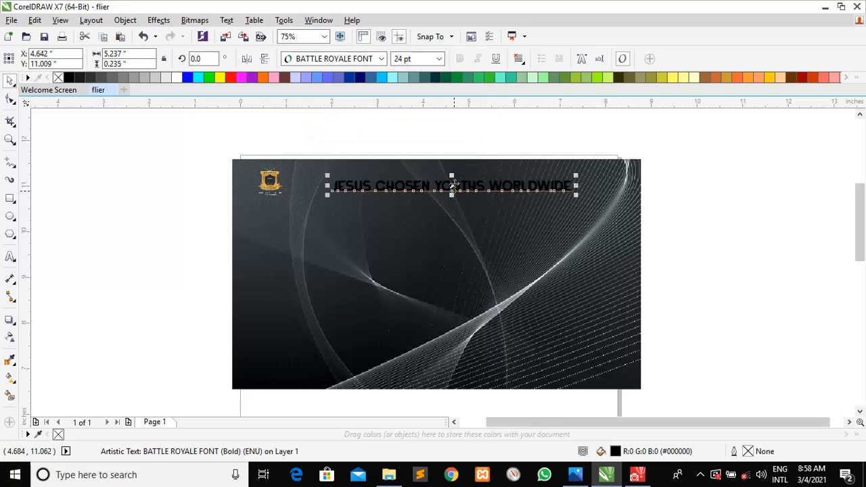
drag(451, 187, 446, 175)
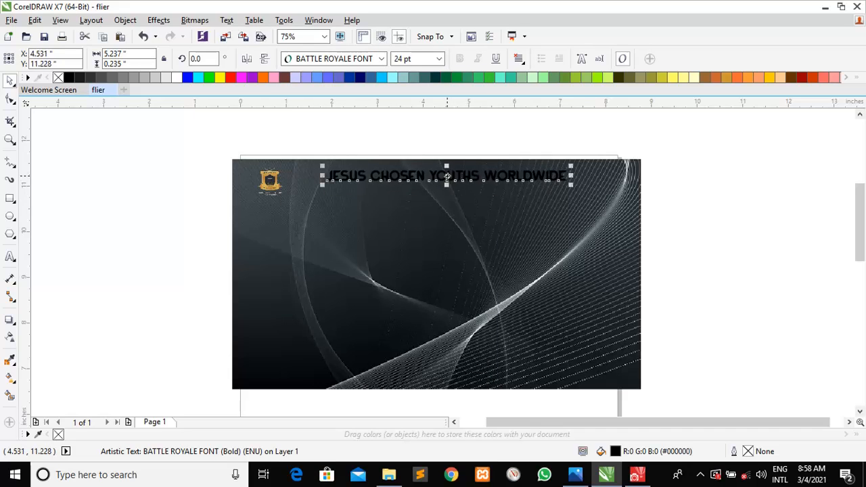
Make the heading white at 20 pt, nudge it right, and check it against the reference
click(178, 78)
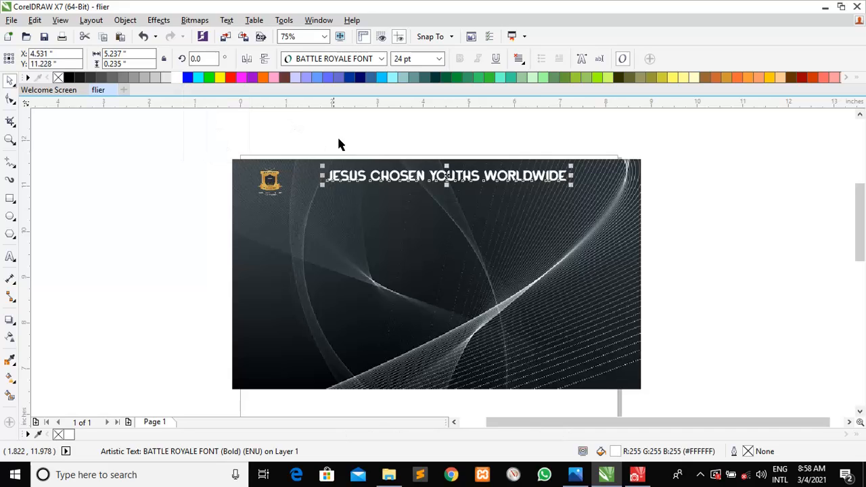
drag(417, 59, 403, 58)
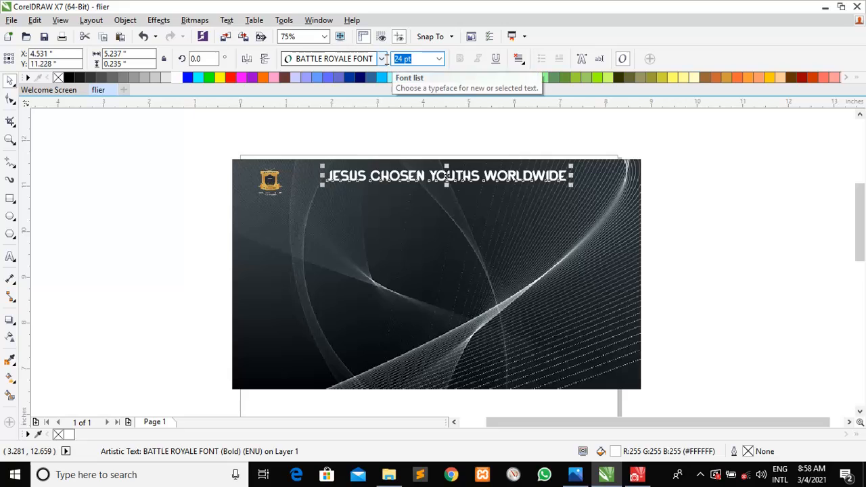
text(20)
key(Return)
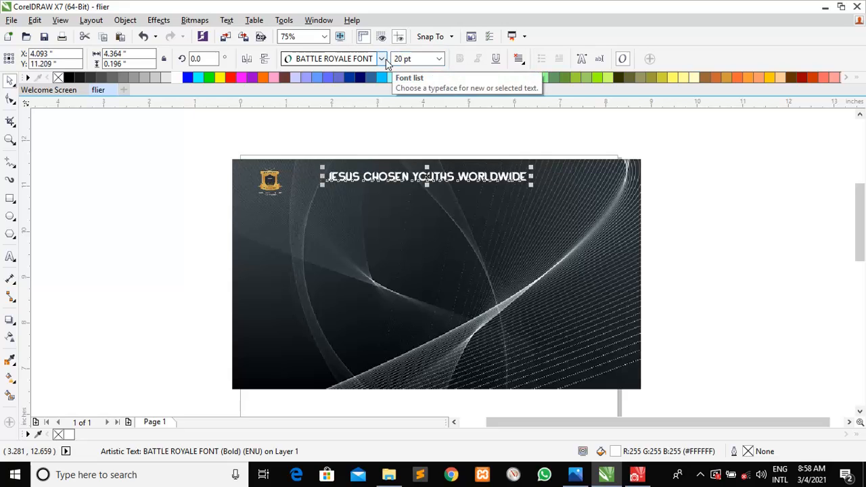
key(Right)
key(Right)
key(Right)
key(Right)
key(Right)
key(Right)
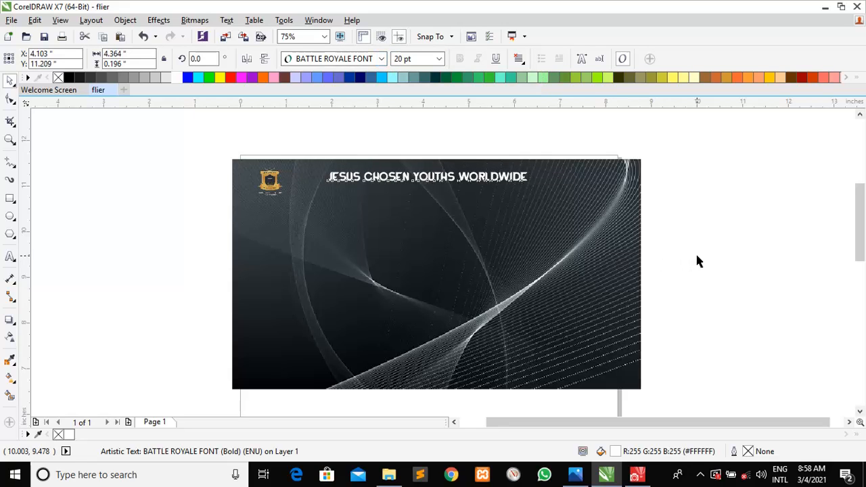
key(Right)
key(Right)
key(Right)
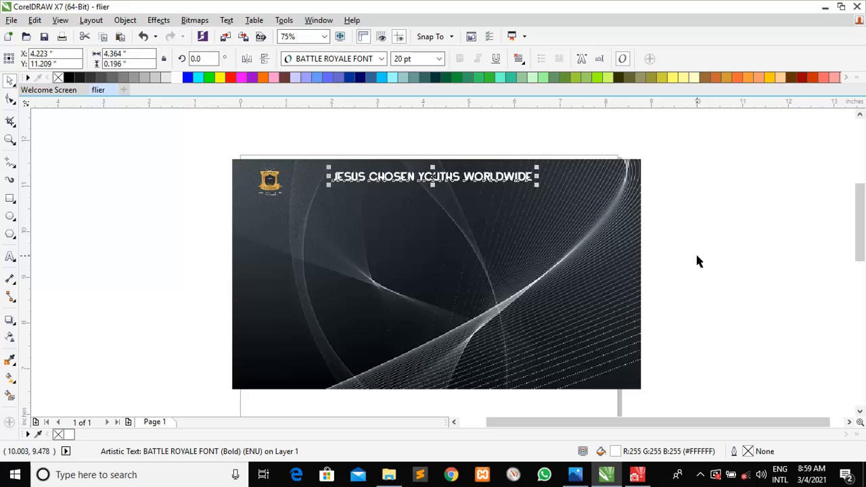
click(575, 474)
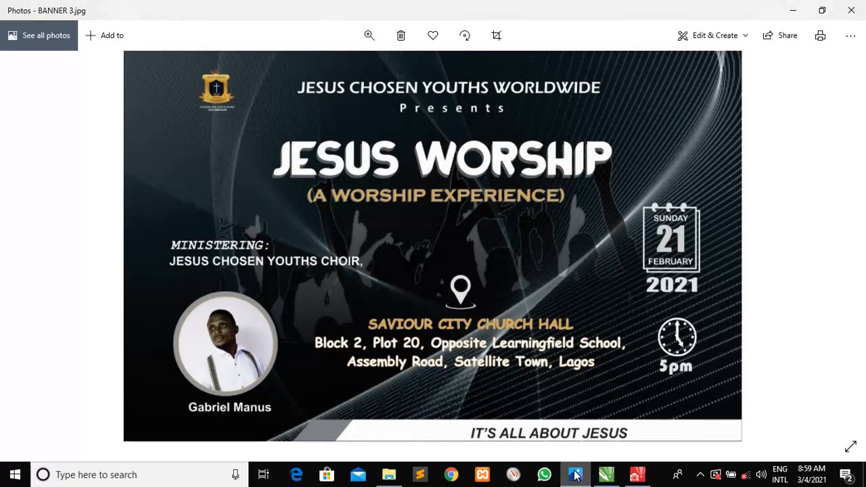
click(575, 474)
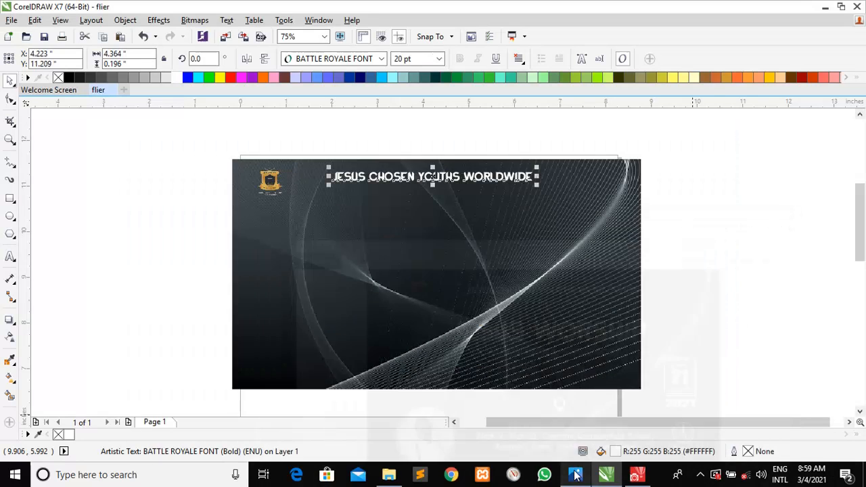
click(67, 271)
Type 'Presents' in the middle of the flier and color it white
click(10, 256)
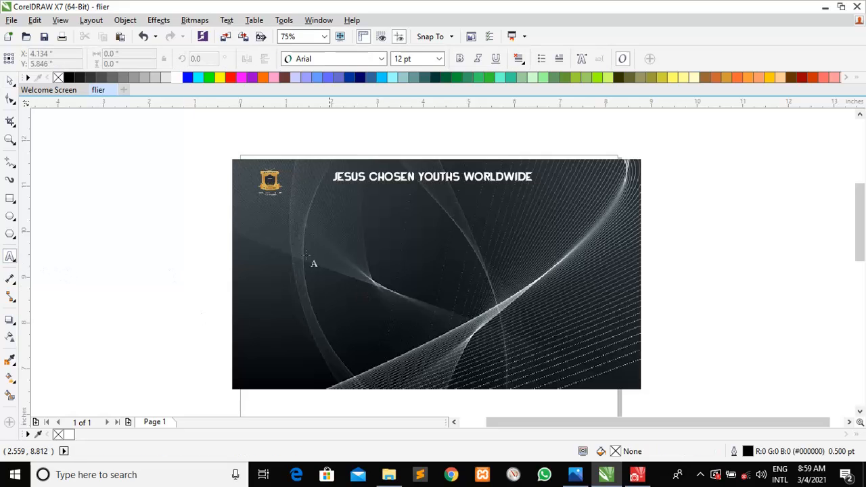
click(290, 245)
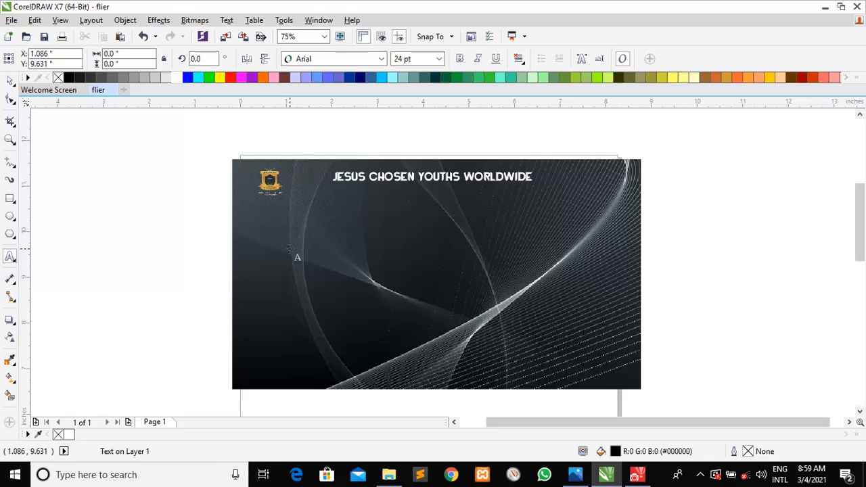
text(Presents)
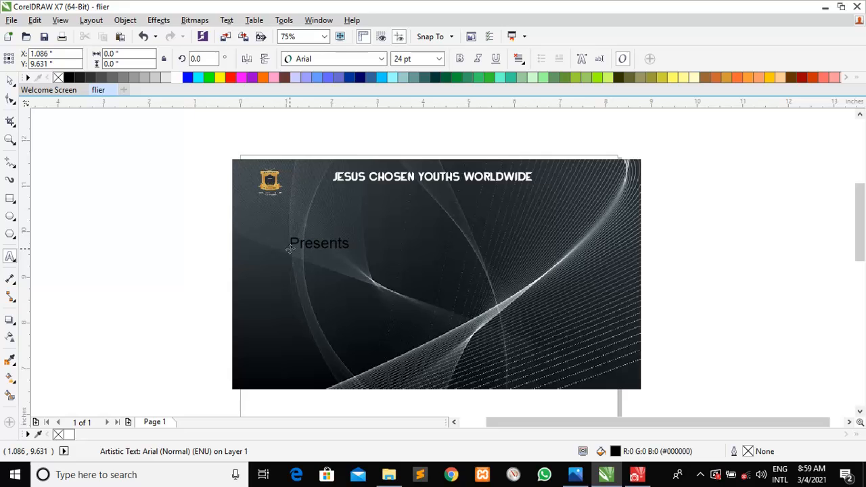
double_click(10, 81)
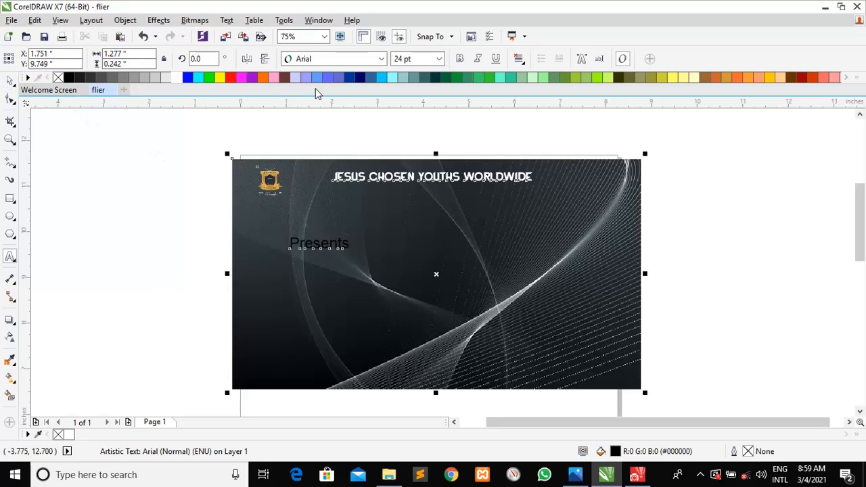
click(173, 79)
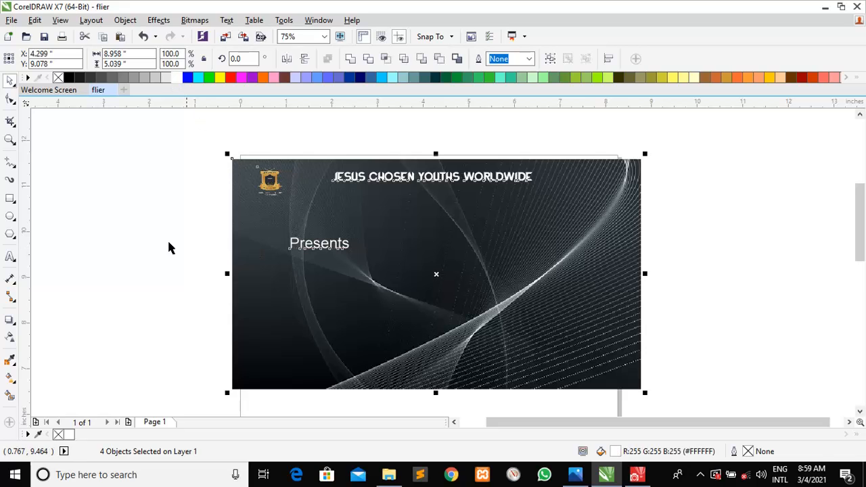
click(133, 234)
Move 'Presents' beneath the heading and set it to 16 pt
click(297, 248)
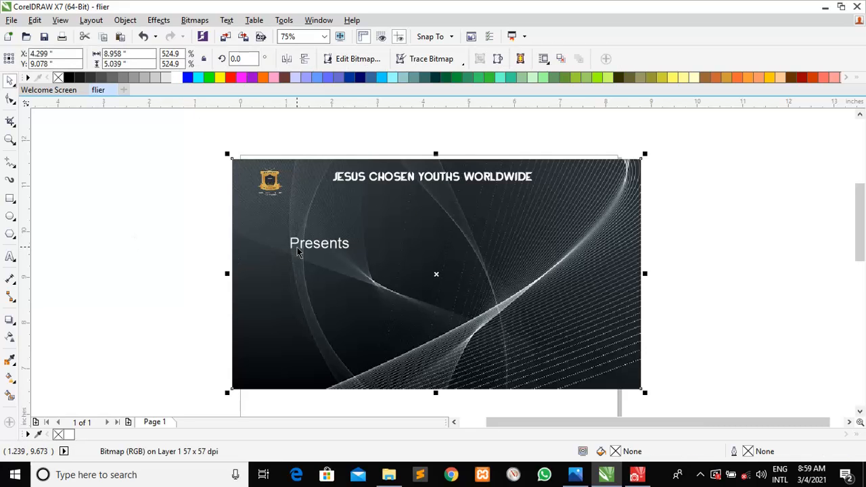
click(320, 245)
double_click(319, 245)
drag(319, 244, 350, 245)
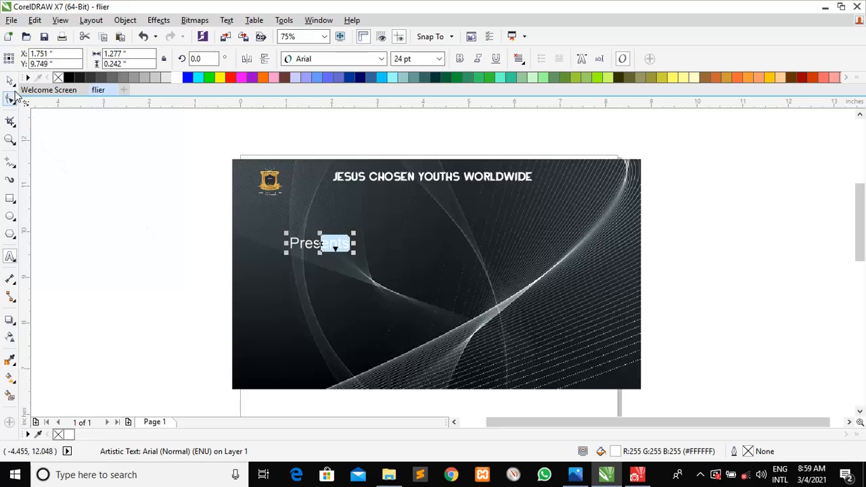
click(10, 79)
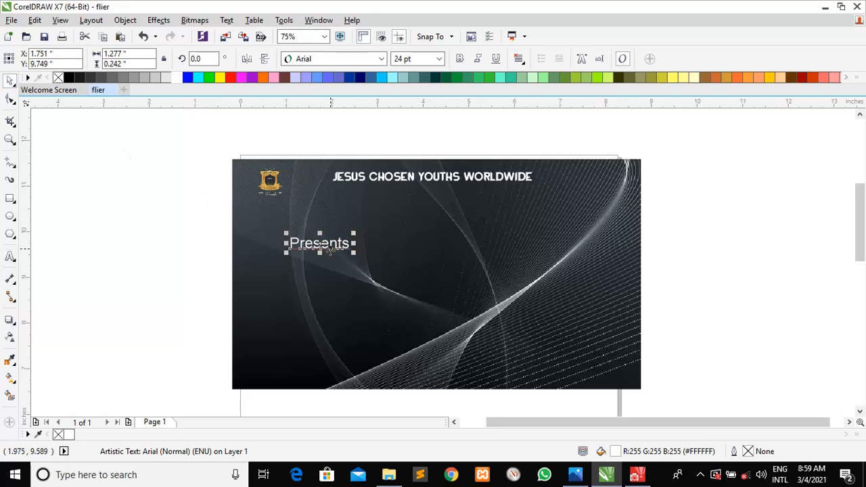
drag(312, 242, 430, 194)
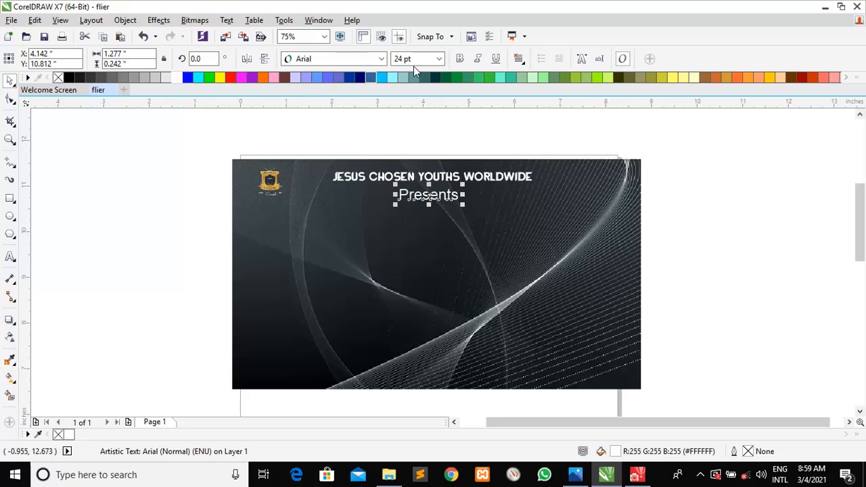
click(439, 59)
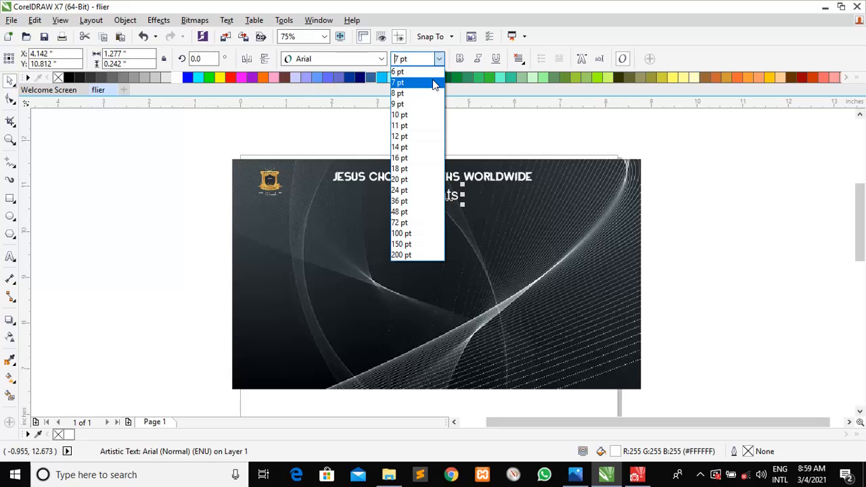
click(406, 160)
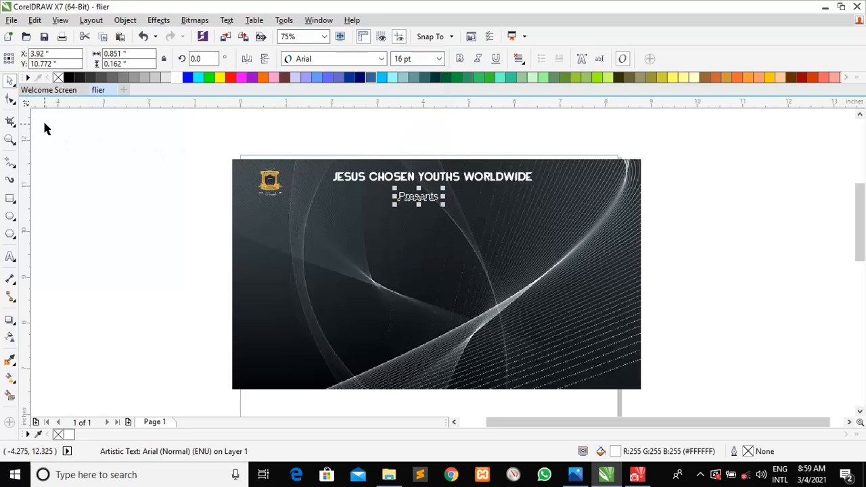
Widen the letter spacing of 'Presents' and nudge it up closer to the heading
click(11, 100)
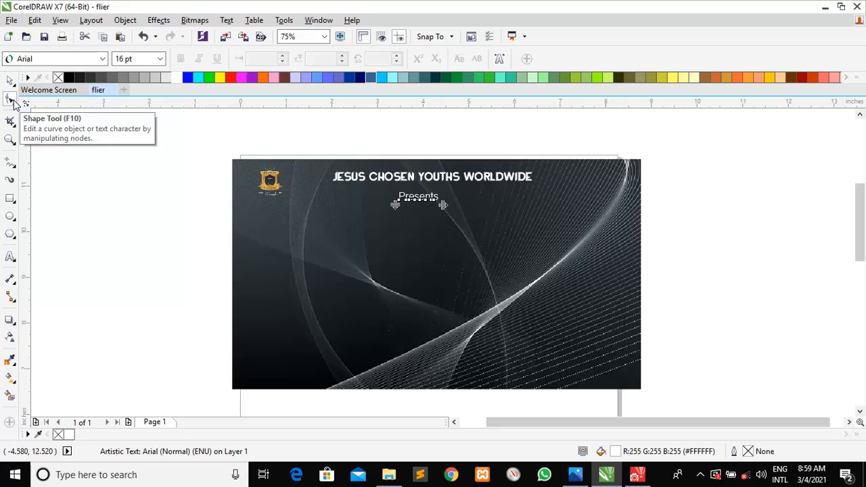
drag(441, 204, 464, 204)
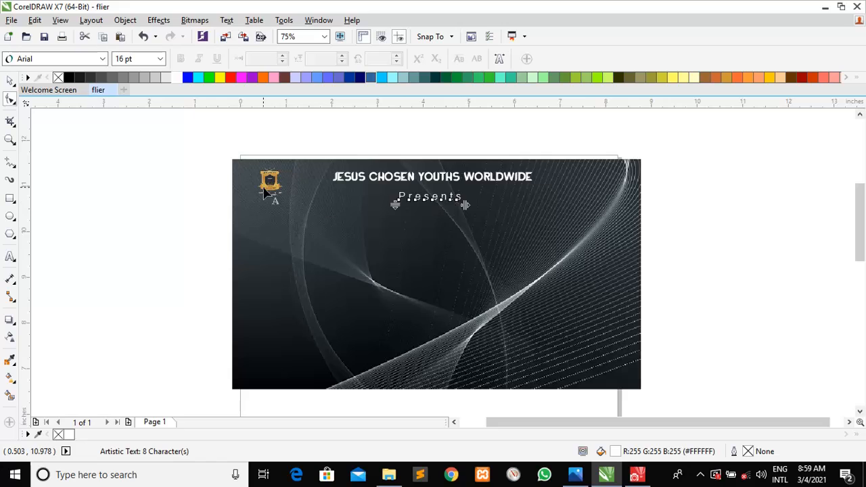
click(10, 81)
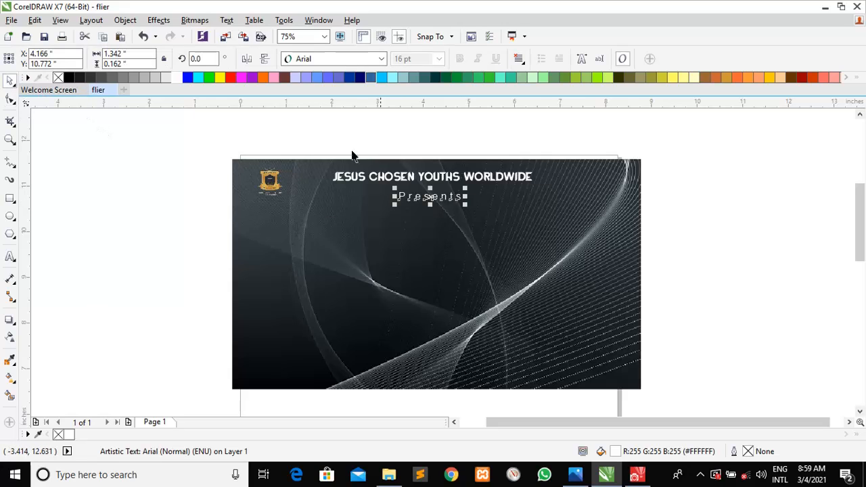
key(Up)
key(Up)
key(Up)
key(Up)
key(Up)
key(Up)
key(Up)
key(Up)
key(Up)
key(Up)
key(Up)
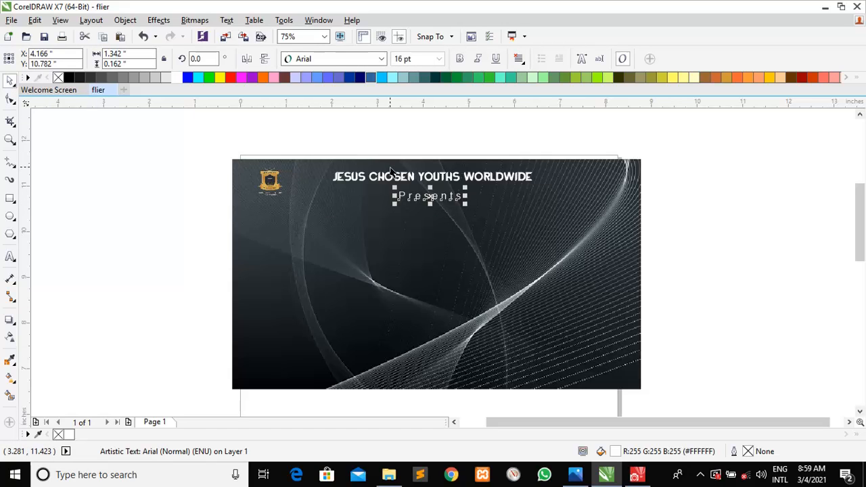
key(Up)
key(Up)
key(Up)
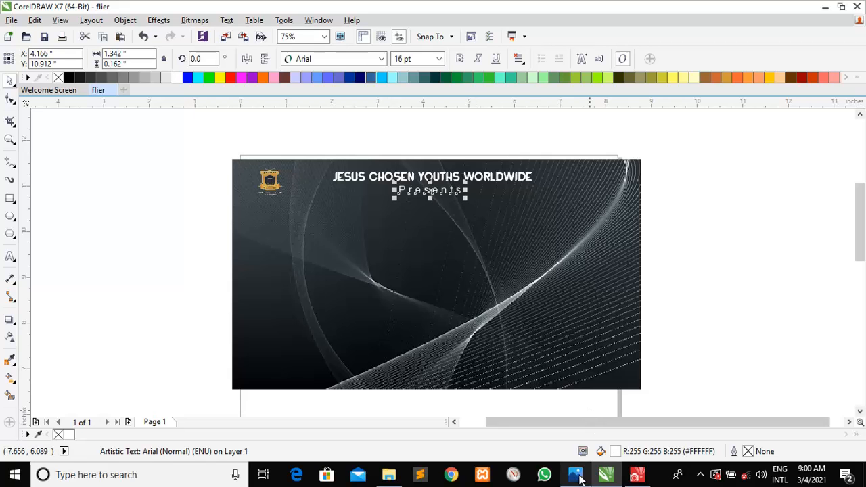
click(579, 477)
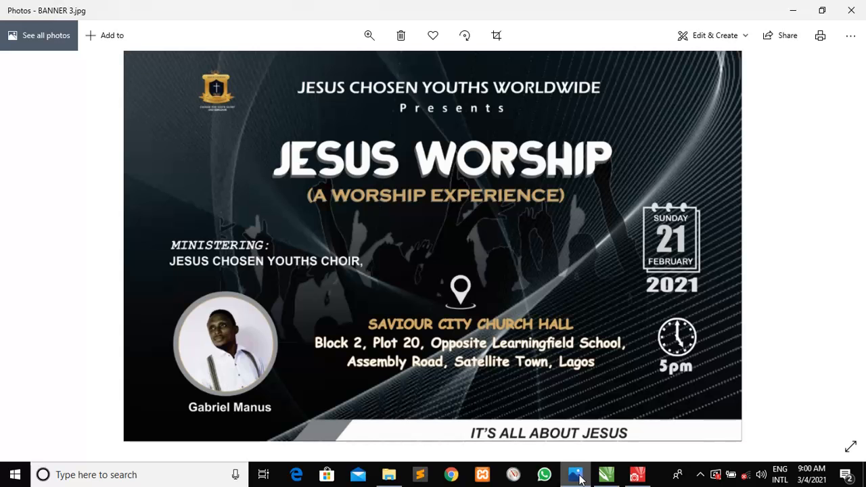
click(579, 477)
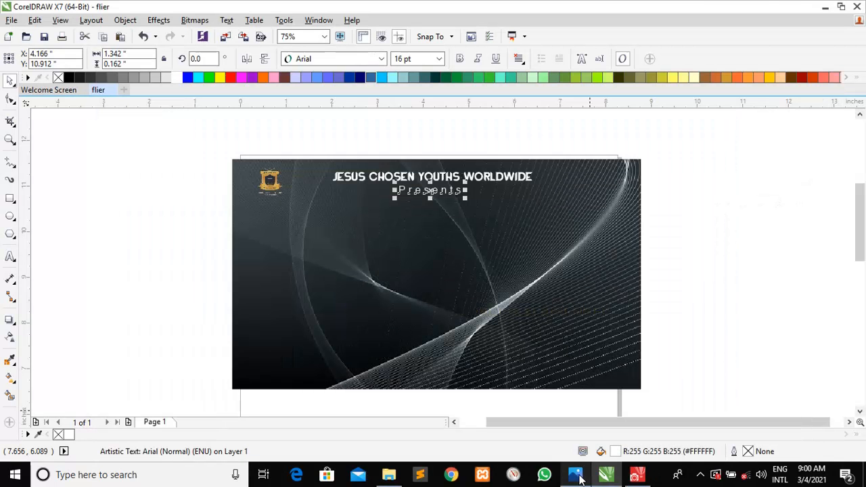
click(579, 478)
key(alt+space)
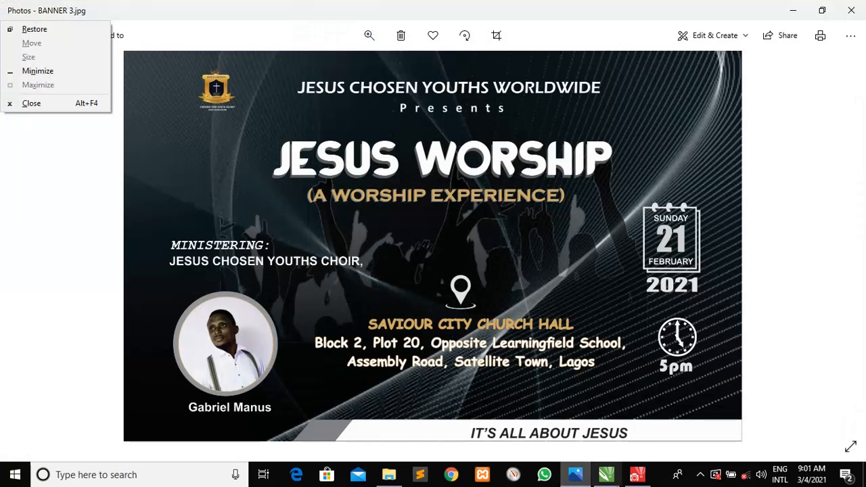
Type 'JESUS WORSHIP' as a new text line below Presents
click(605, 475)
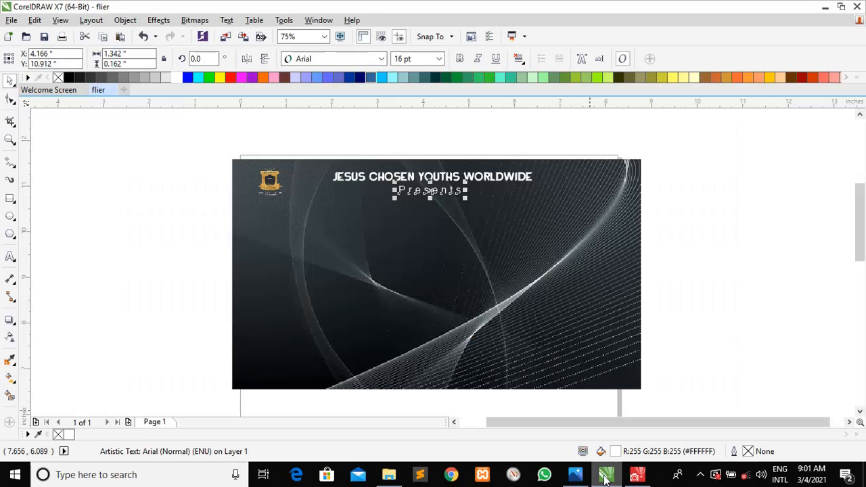
click(663, 292)
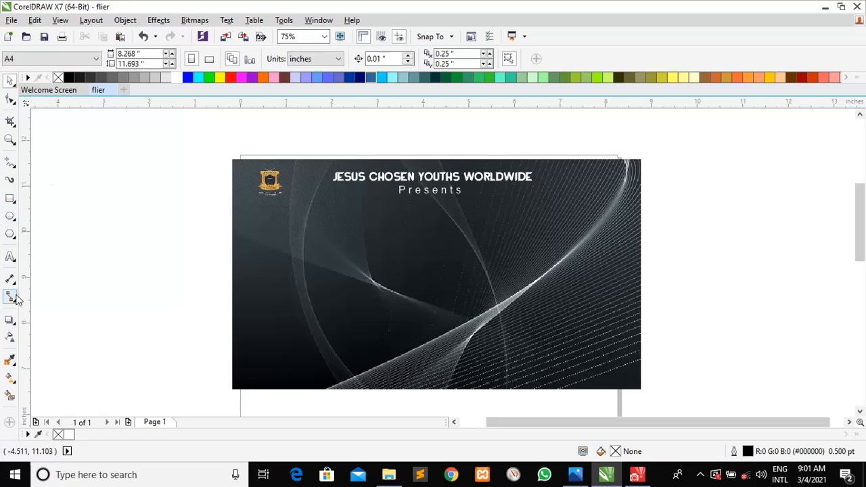
click(10, 258)
click(300, 227)
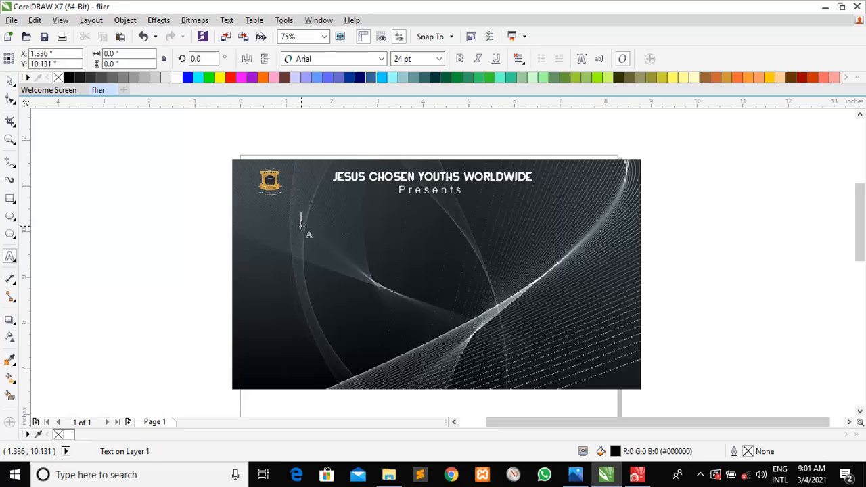
text(j)
key(BackSpace)
text(JESUS)
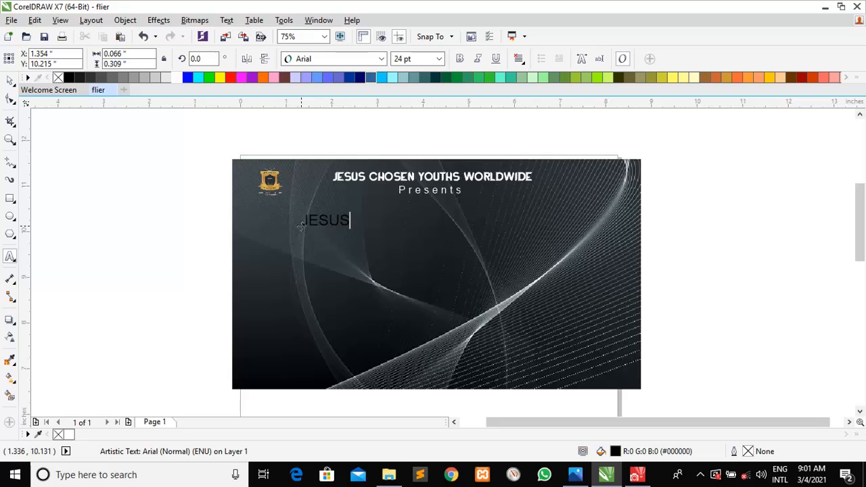
text( WORSHIP)
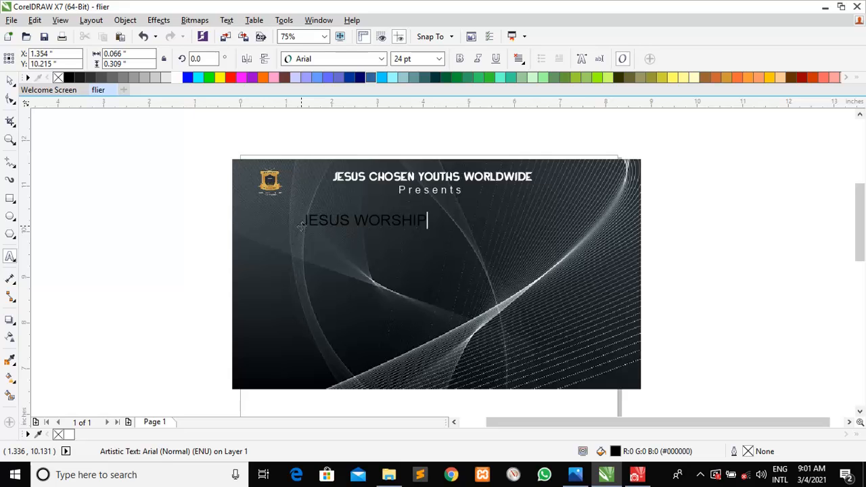
Set the title in BATTLE ROYALE FONT, enlarge it to about 52.9 pt, and centre it under Presents
click(9, 81)
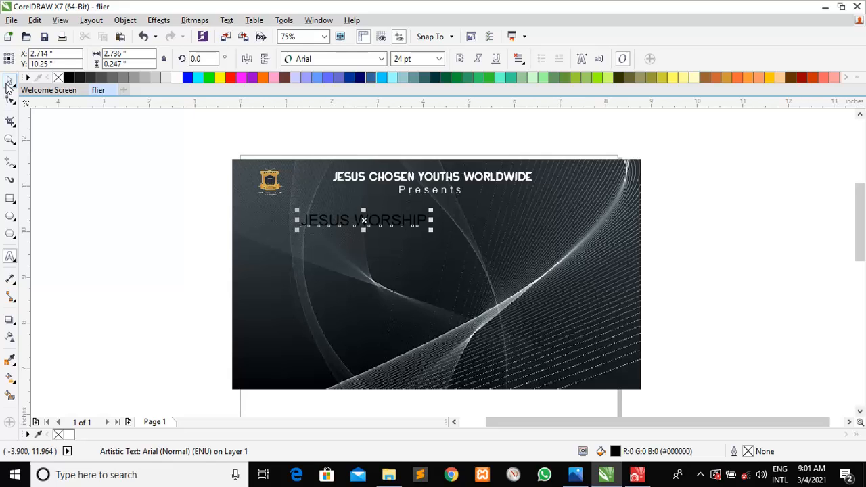
click(382, 60)
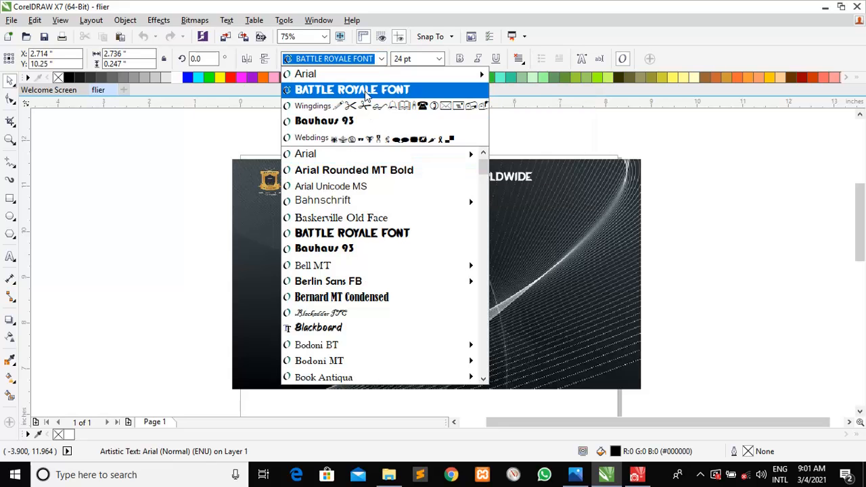
click(365, 91)
drag(408, 234, 536, 275)
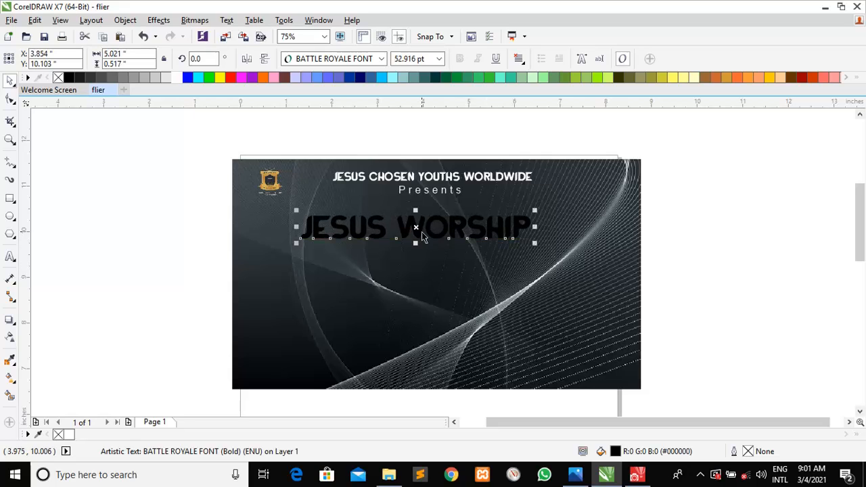
drag(420, 226, 431, 221)
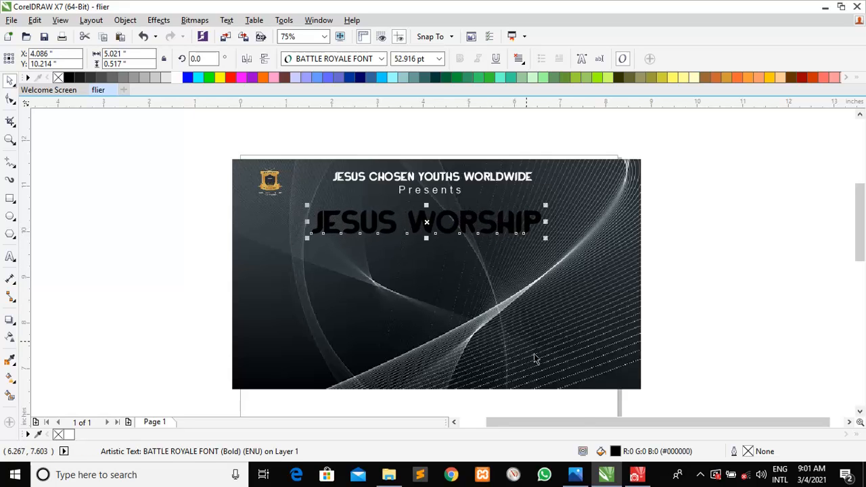
click(564, 472)
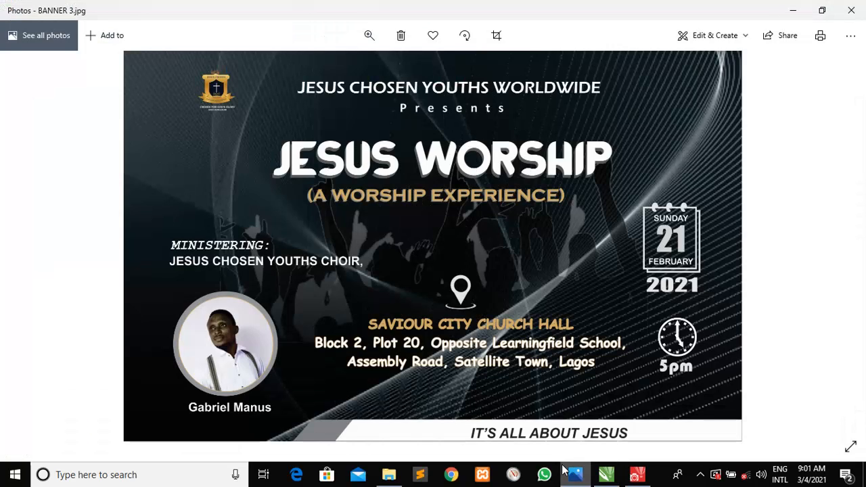
click(567, 474)
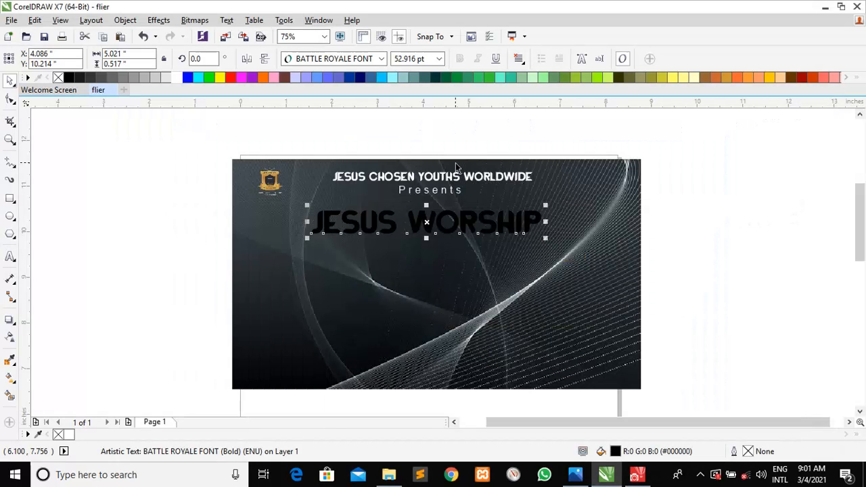
Fill the title 40% gray, duplicate it, and make the lower copy white
click(134, 77)
key(Right)
key(Right)
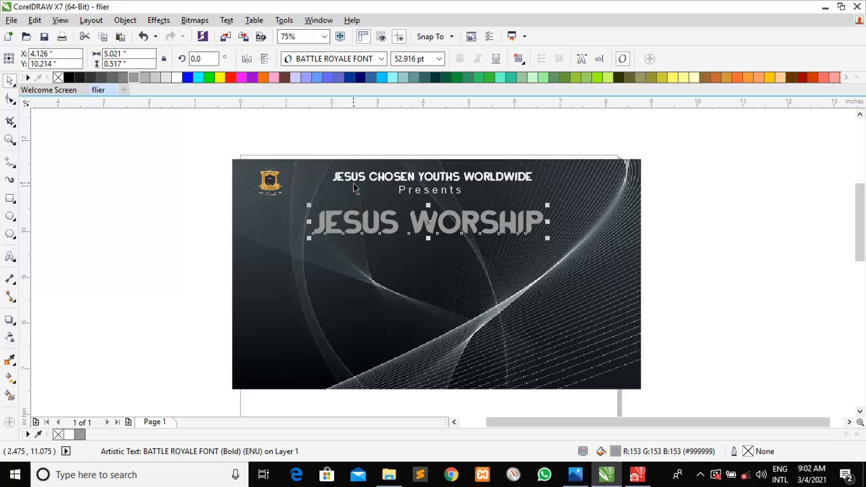
key(ctrl+d)
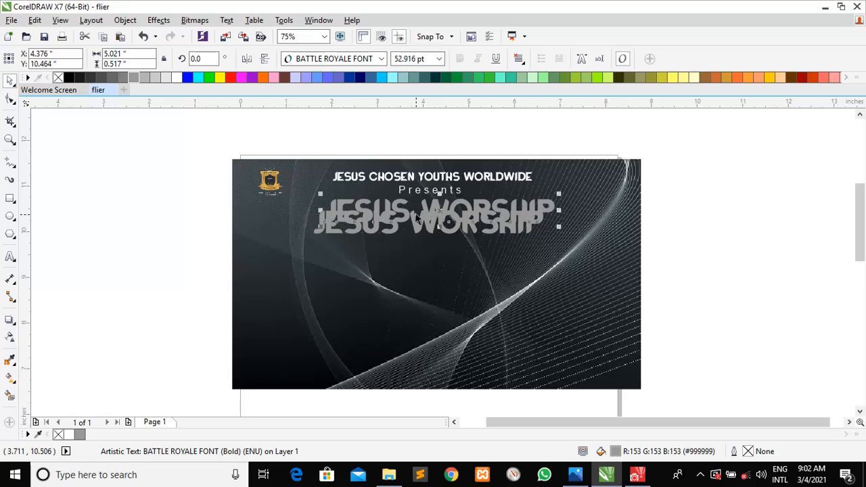
drag(438, 211, 426, 262)
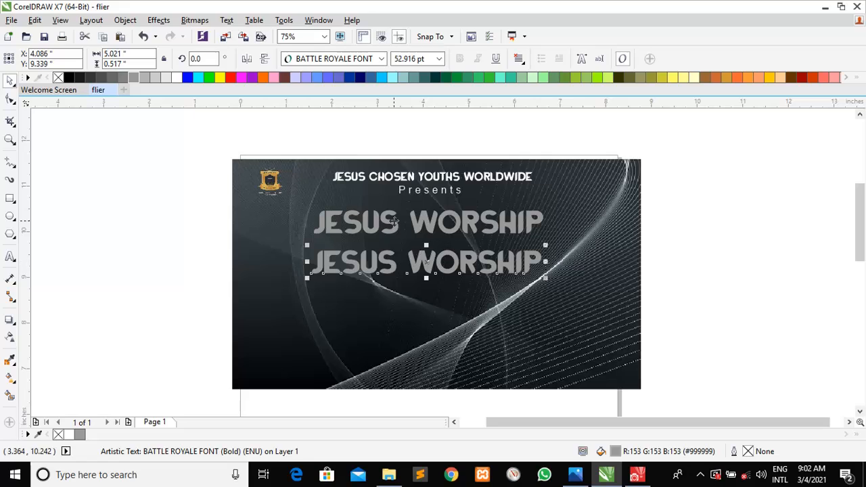
click(177, 77)
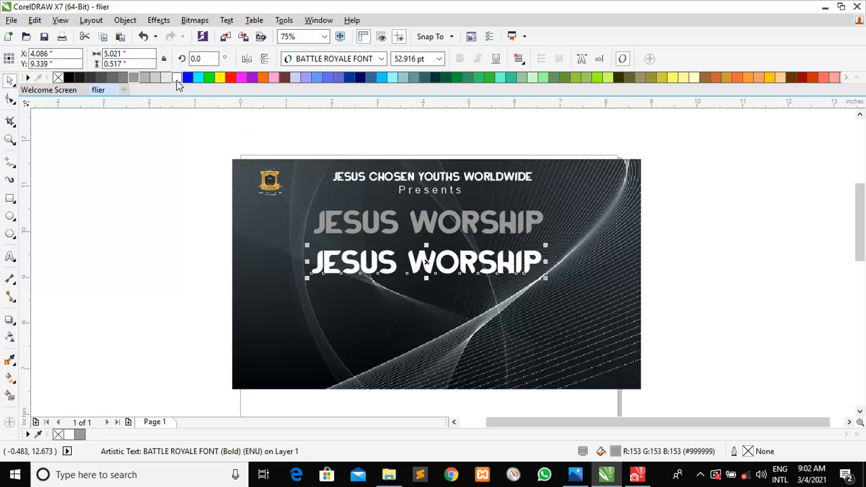
Give the grey title a light grey outline and stack the white copy over it
click(374, 234)
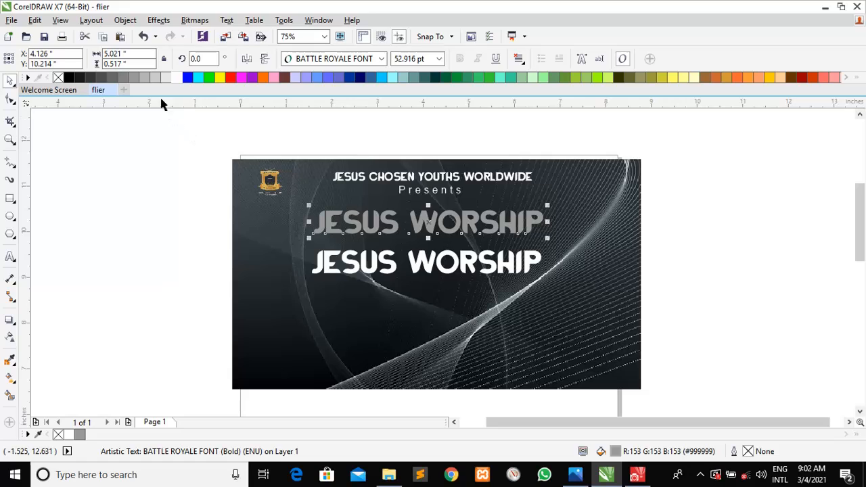
right_click(142, 76)
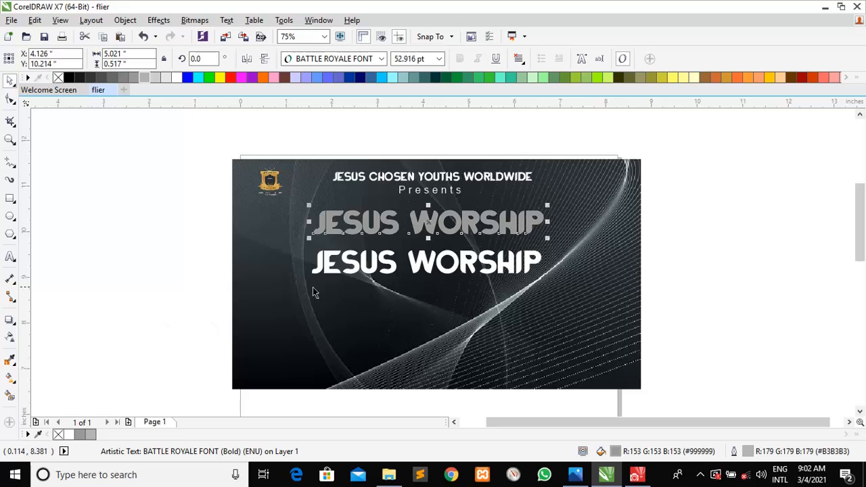
drag(373, 271, 373, 227)
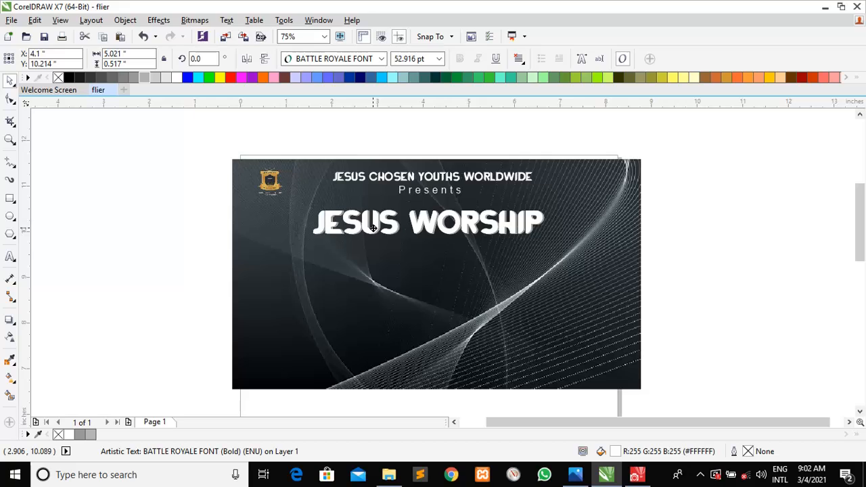
drag(372, 227, 373, 228)
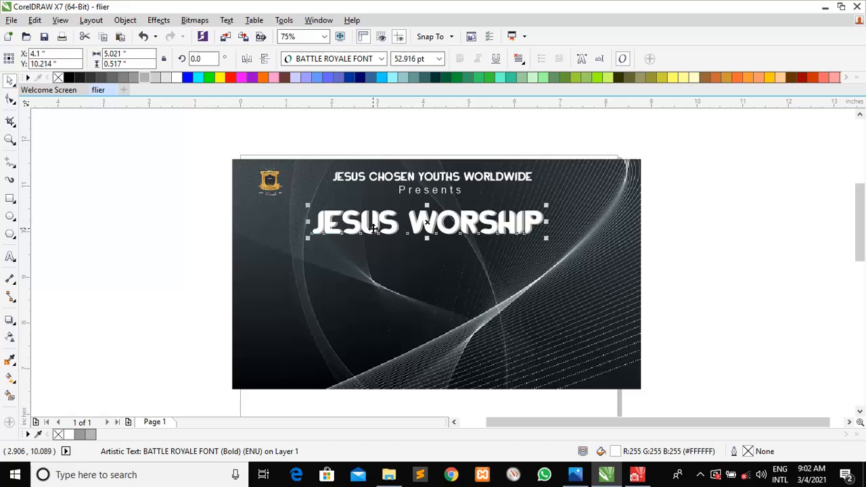
click(725, 284)
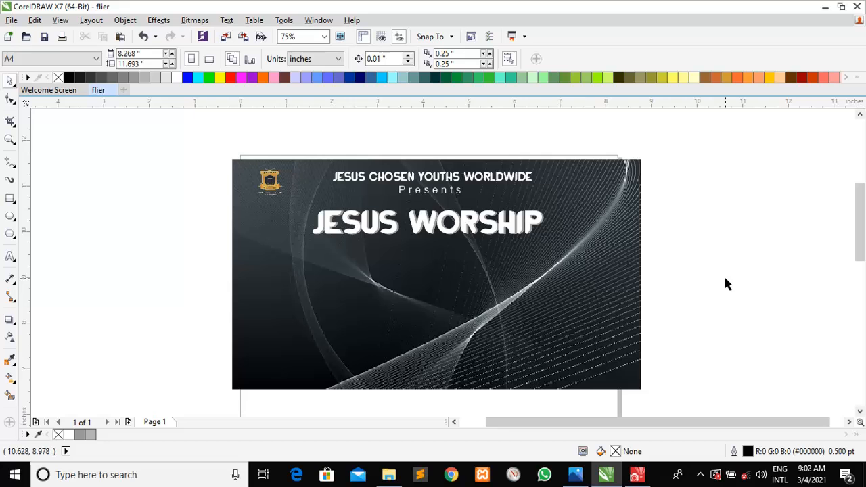
click(577, 475)
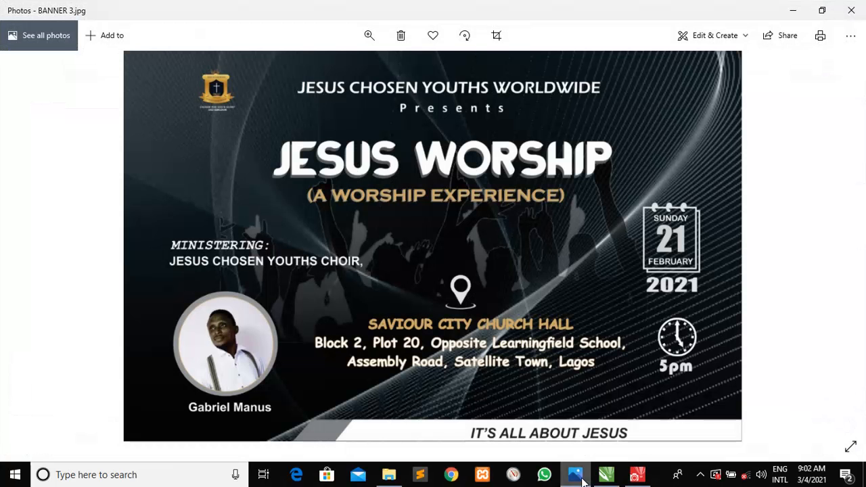
click(580, 478)
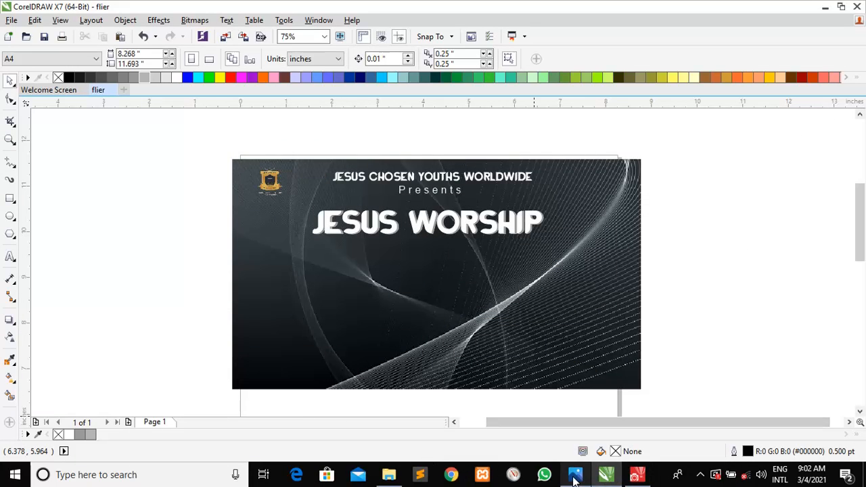
click(574, 477)
click(573, 477)
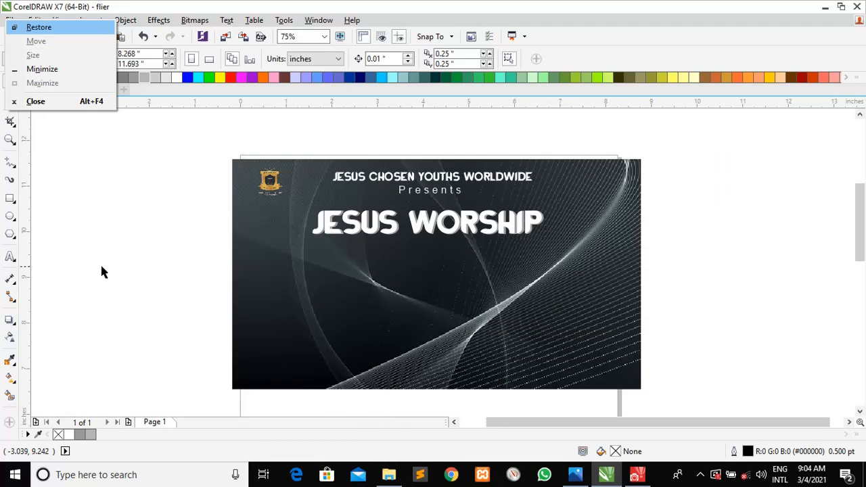
key(Escape)
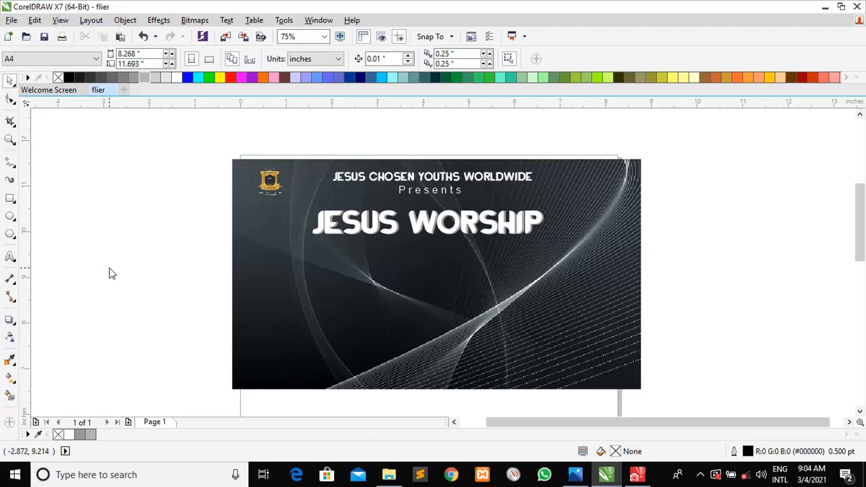
Type '(A WORSHIP EXPERIENCE)' below the title and make it bold and gold
click(9, 257)
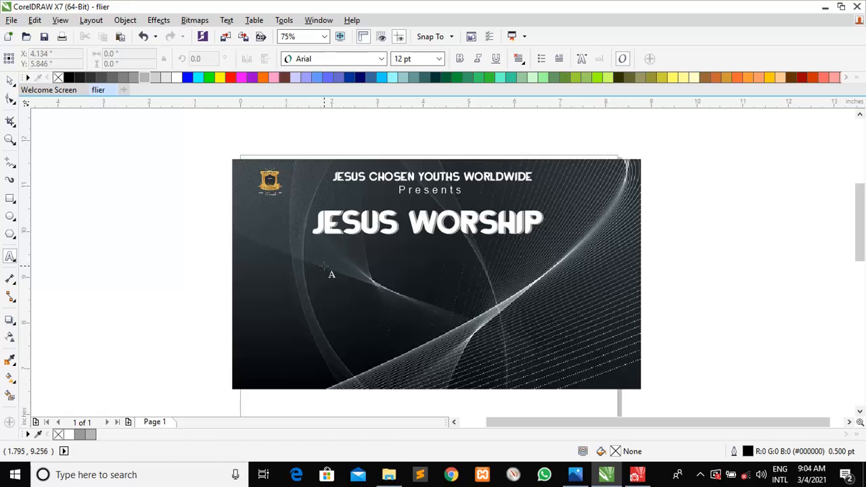
click(323, 266)
text(()
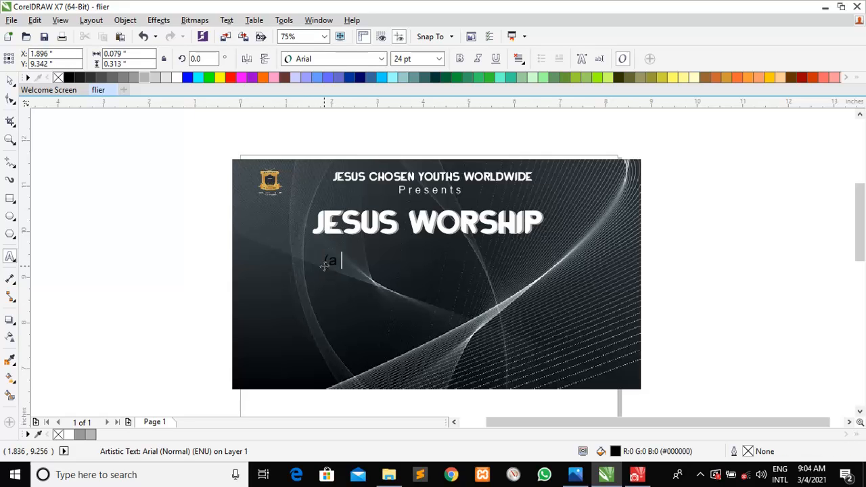
text(a WORSHIP EXPERIENCE)
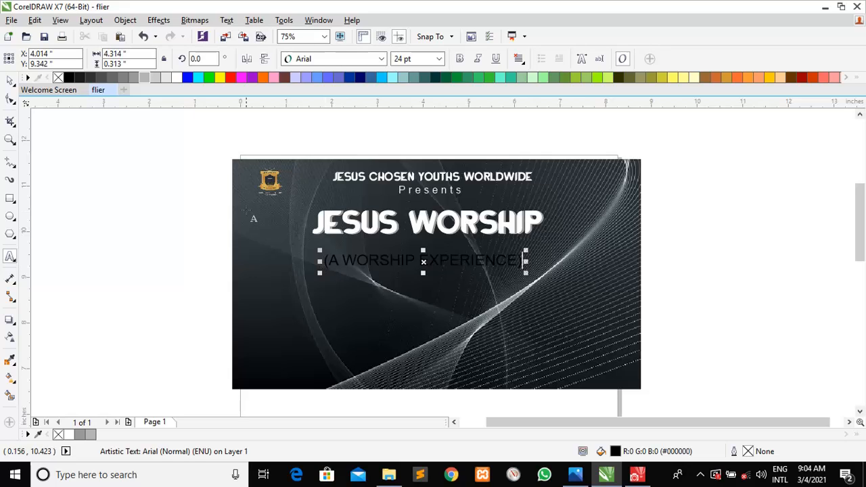
click(11, 81)
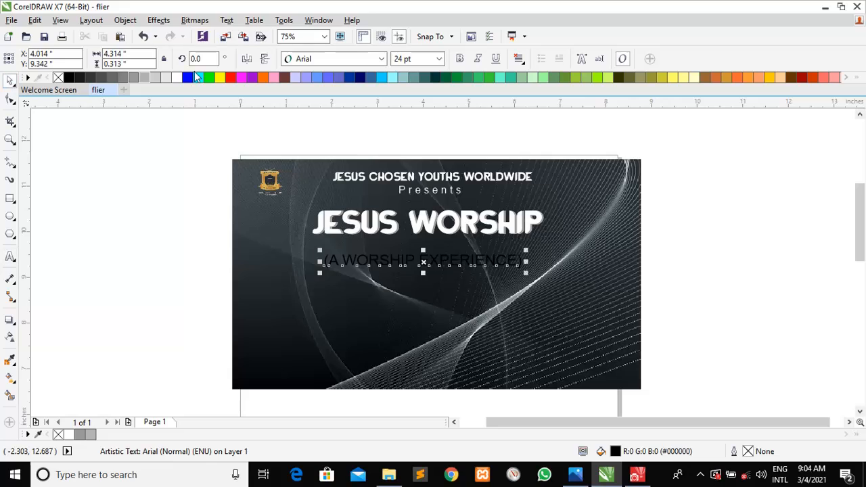
click(462, 61)
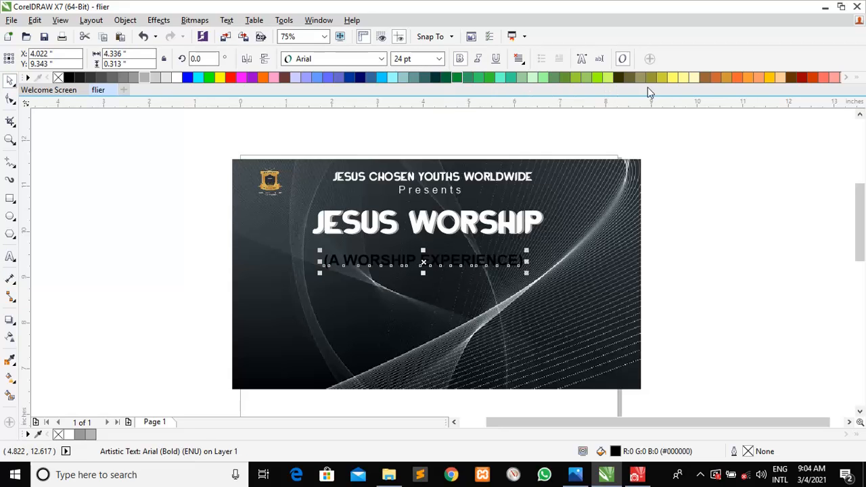
click(726, 76)
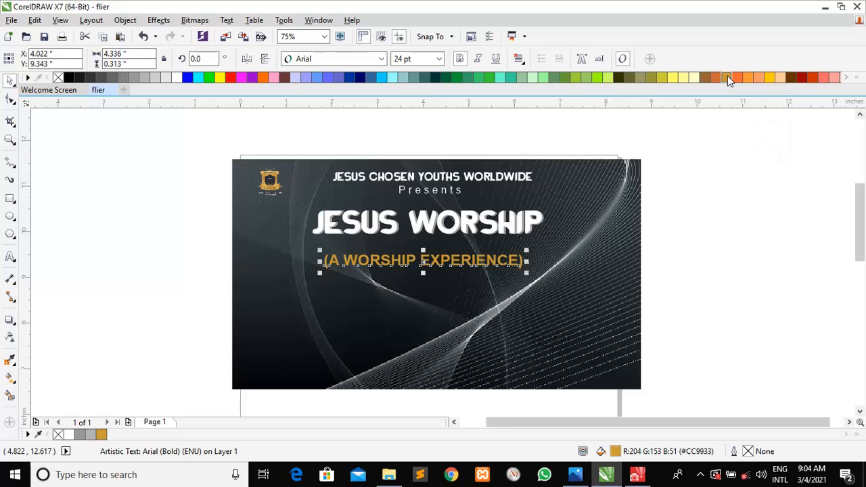
Set the subtitle to 18 pt and move it up just beneath the title
click(526, 251)
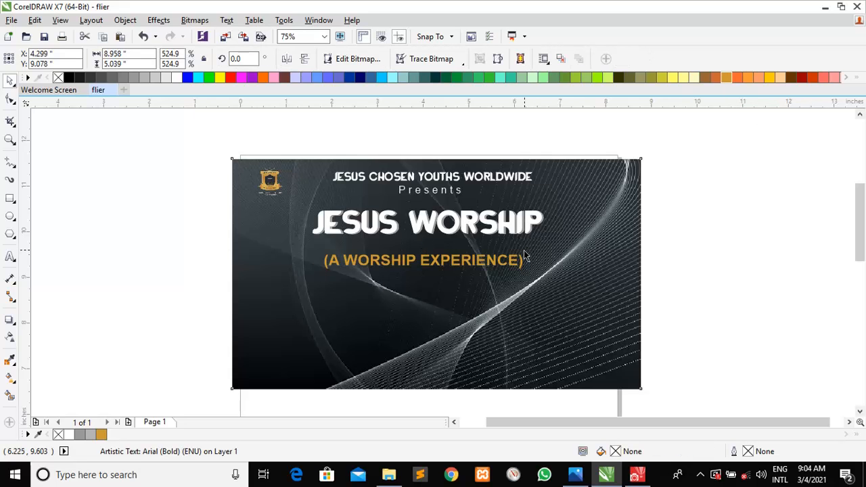
drag(525, 251, 520, 249)
key(ctrl+z)
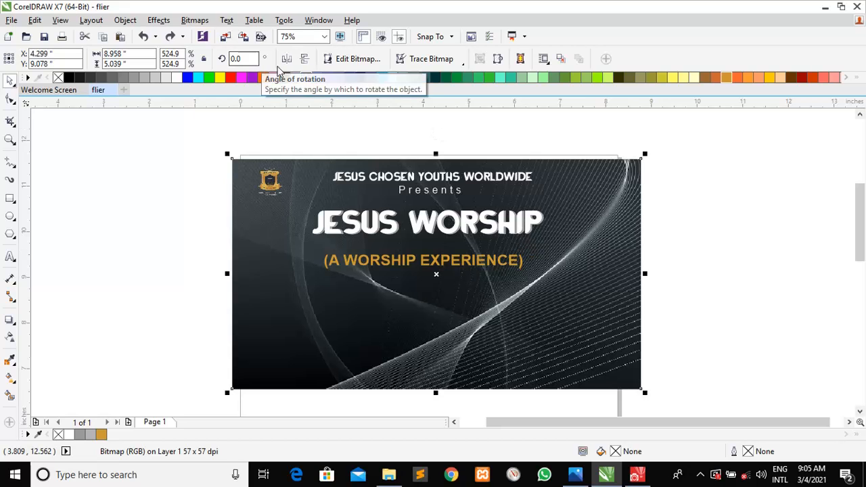
click(368, 264)
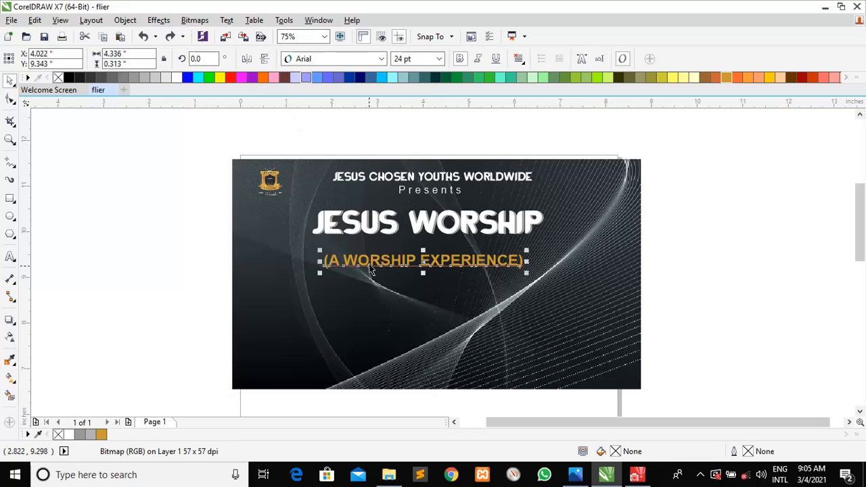
click(405, 59)
text(18)
key(Return)
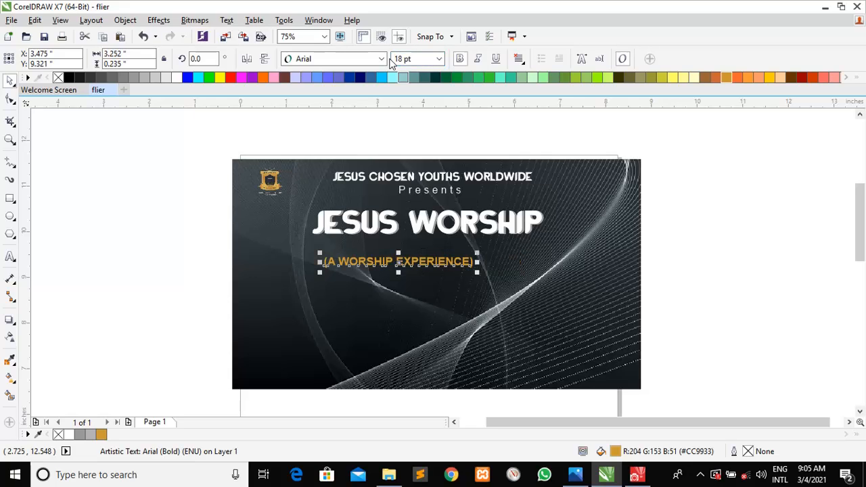
drag(402, 265, 433, 248)
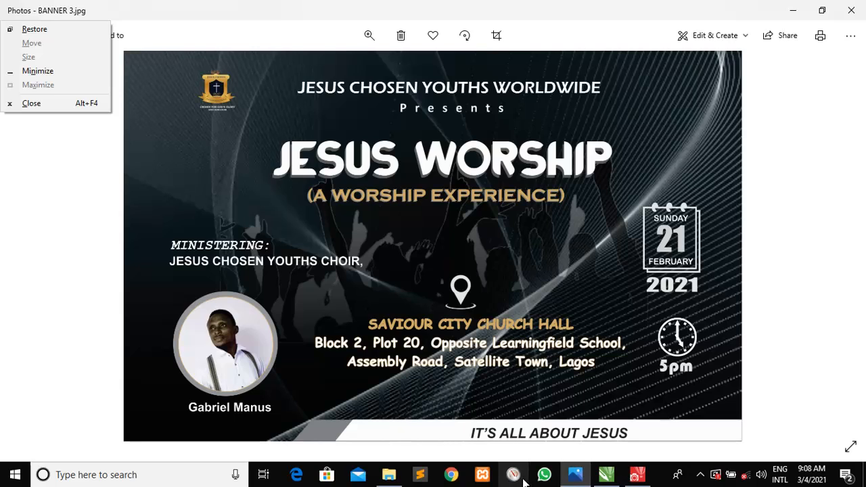
Select the images (26) picture in the materials needed folder and switch back to CorelDRAW
click(389, 476)
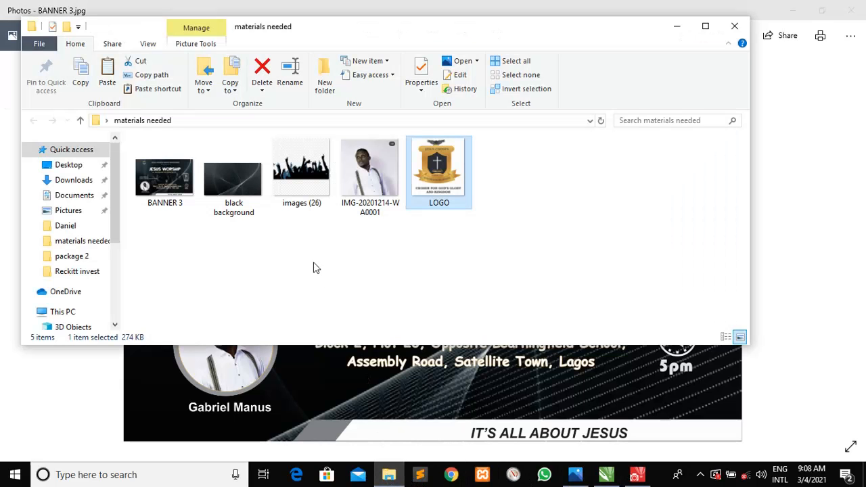
click(301, 173)
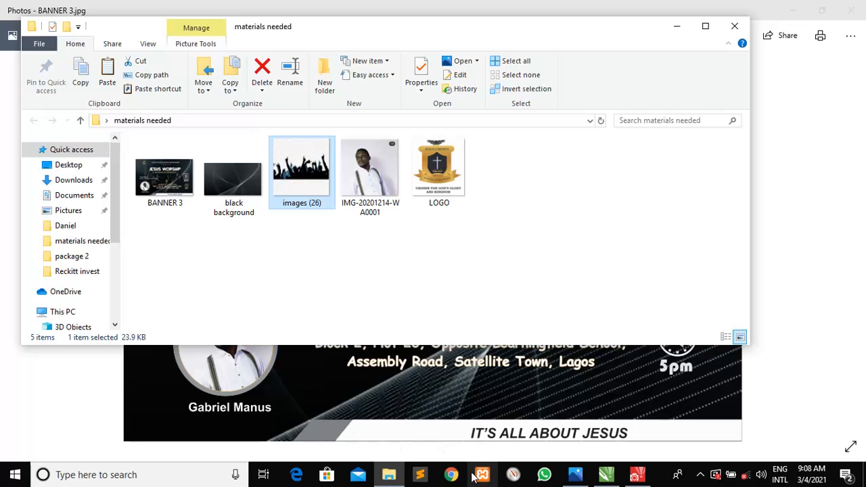
click(609, 475)
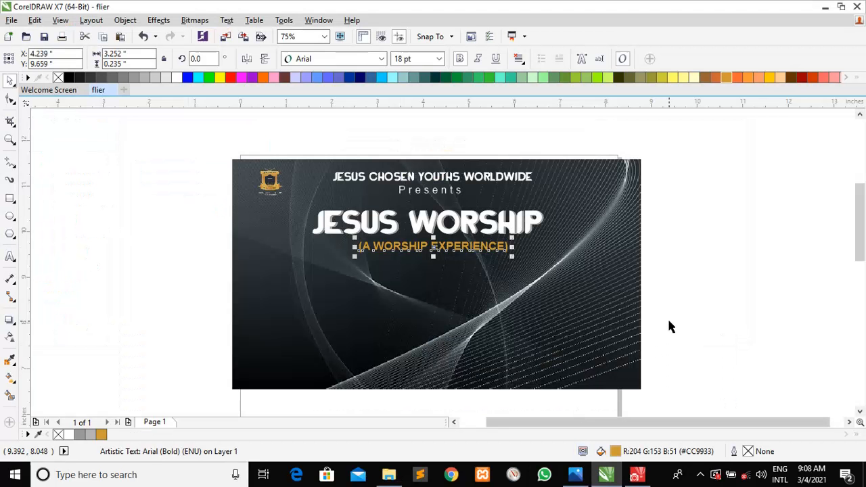
Paste the crowd silhouette image, scale it to about 88.5%, and position it over the background
drag(666, 318, 539, 314)
click(539, 314)
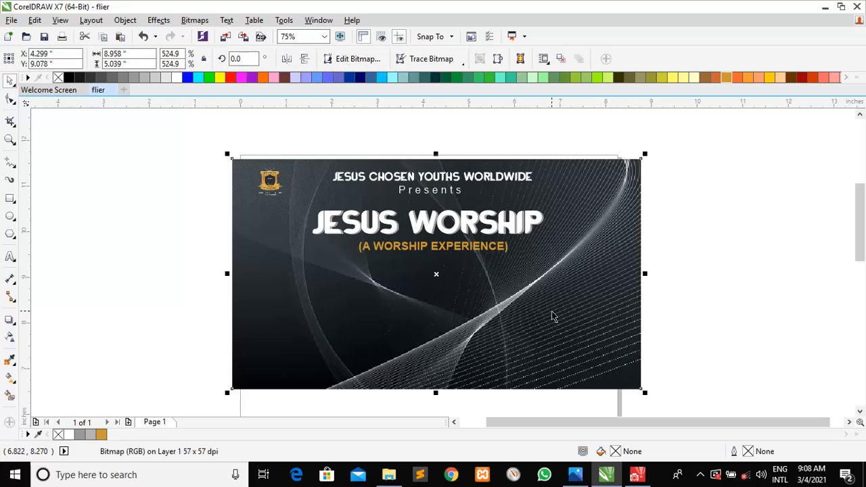
key(ctrl+v)
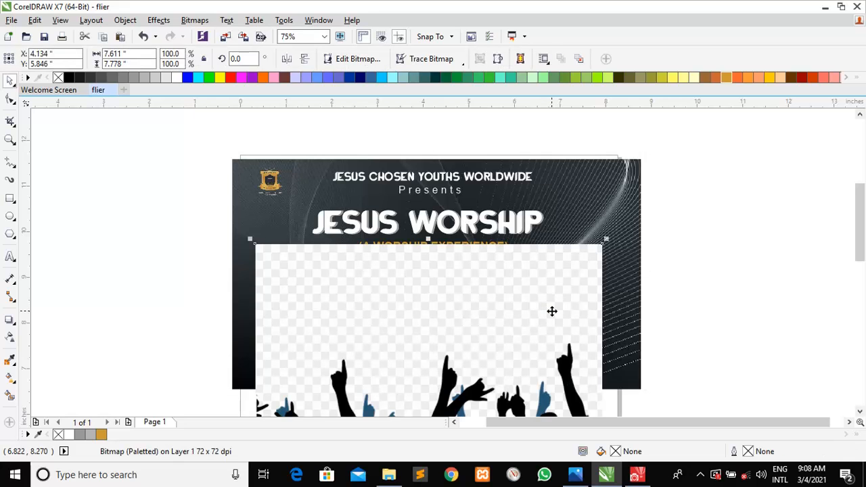
drag(476, 313, 501, 142)
drag(616, 125, 576, 167)
drag(516, 223, 535, 181)
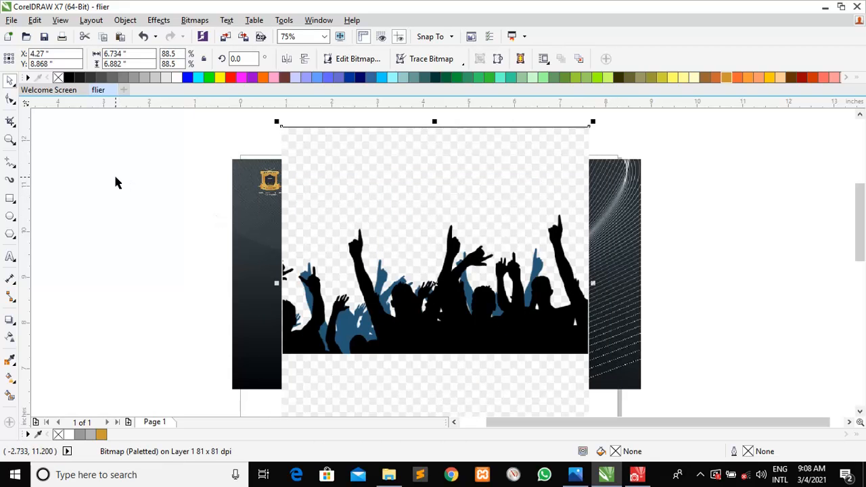
Crop the crowd image to its middle, about 6.734 × 3.111 inches, trimming the empty top
click(10, 121)
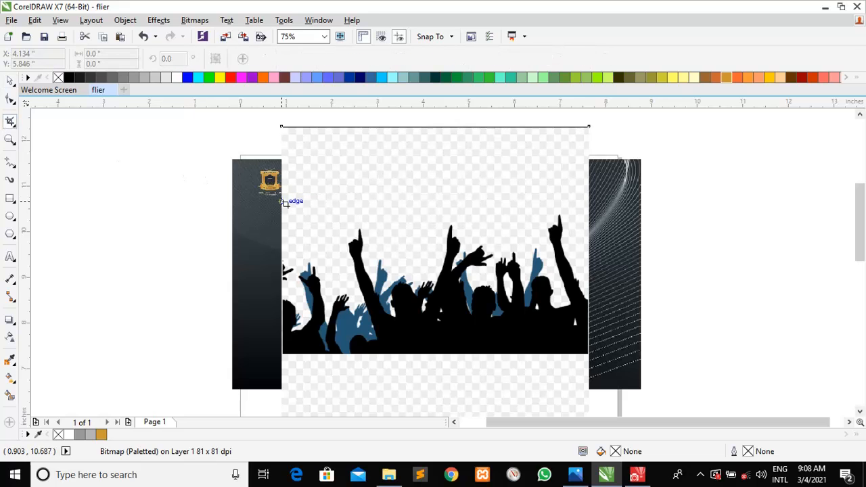
drag(282, 203, 590, 354)
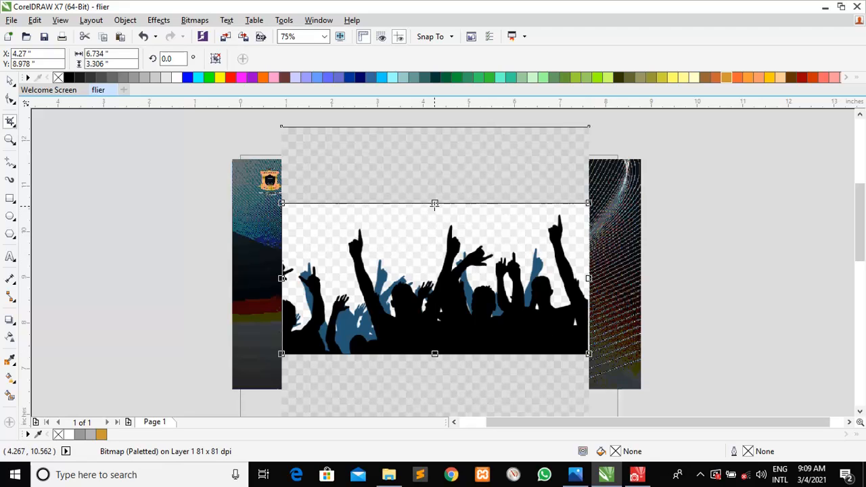
drag(434, 203, 434, 212)
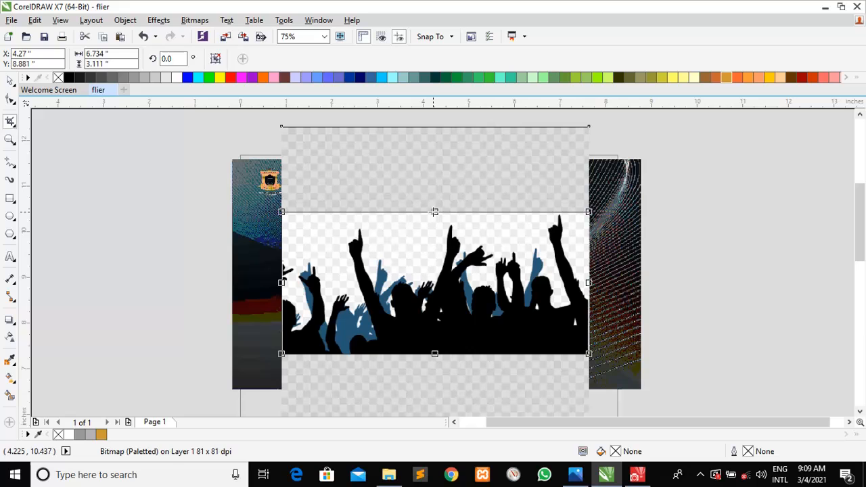
double_click(436, 271)
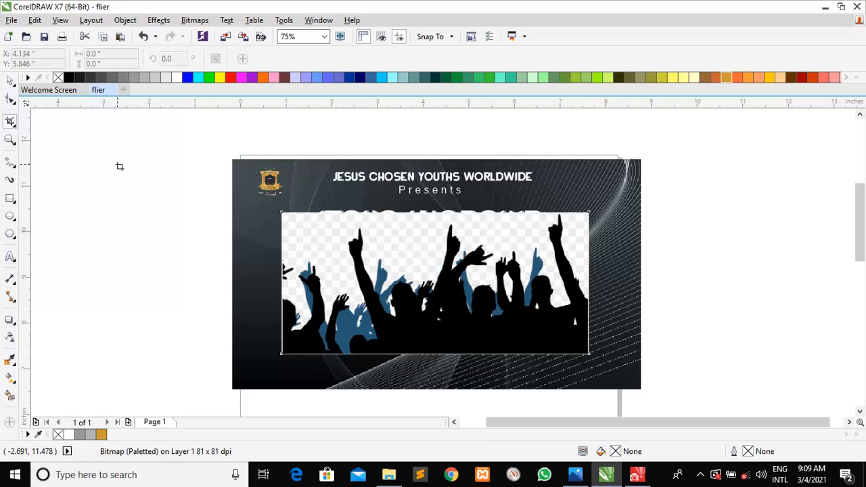
click(10, 80)
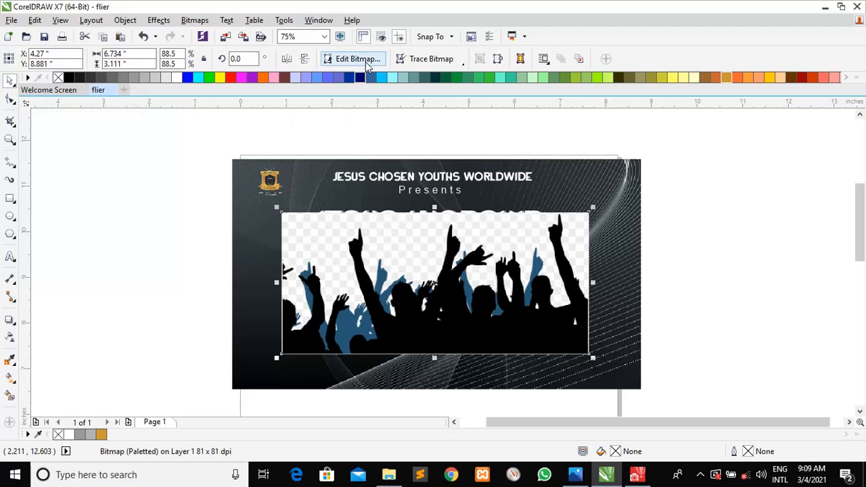
Magic-wand mask the crowd image's transparent background in PHOTO-PAINT, save, and return to the flier
click(359, 58)
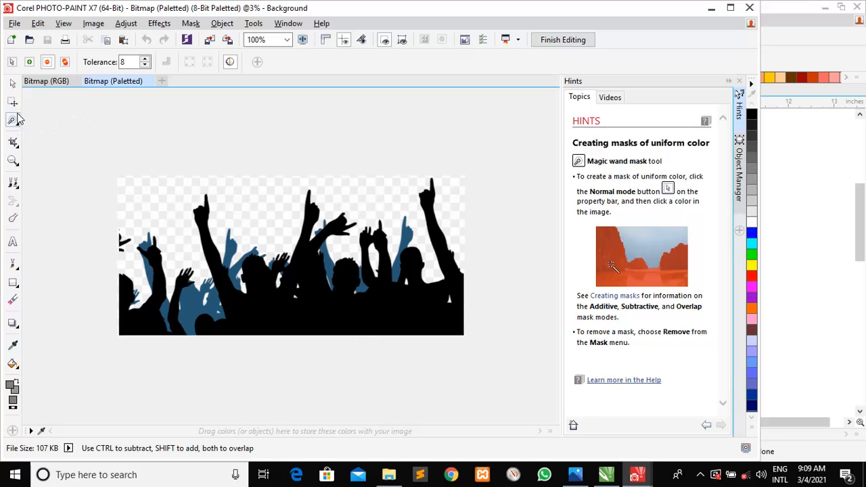
click(137, 202)
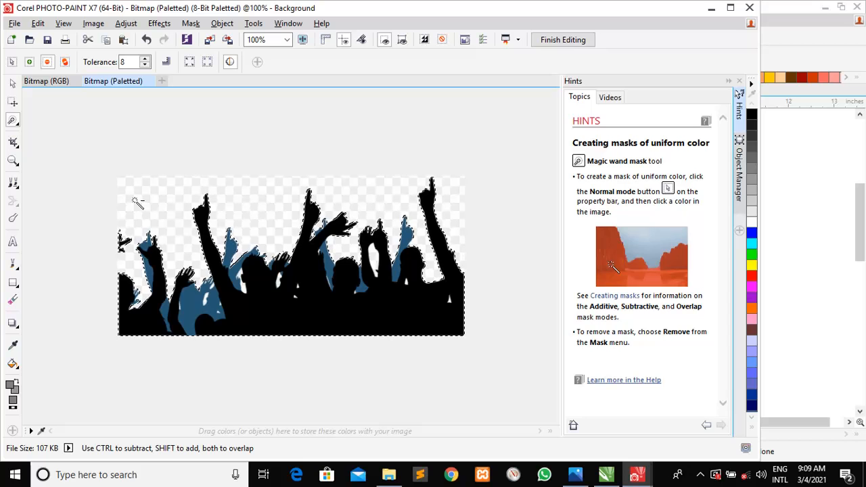
key(ctrl+s)
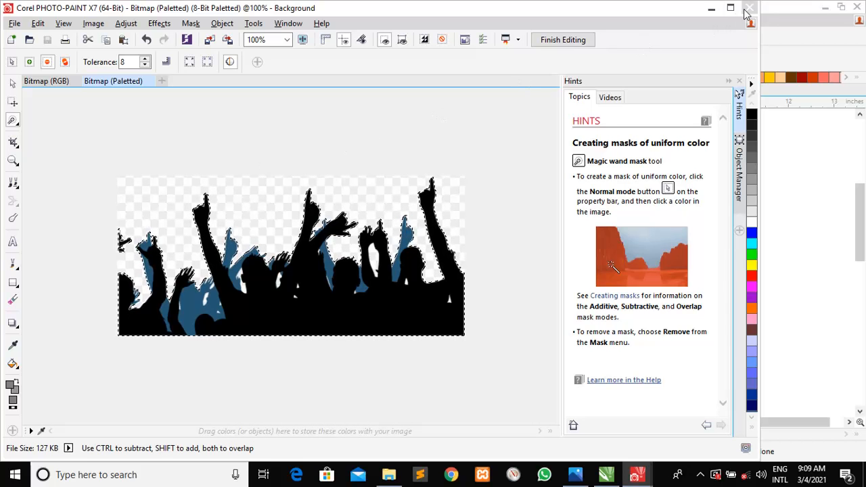
click(746, 9)
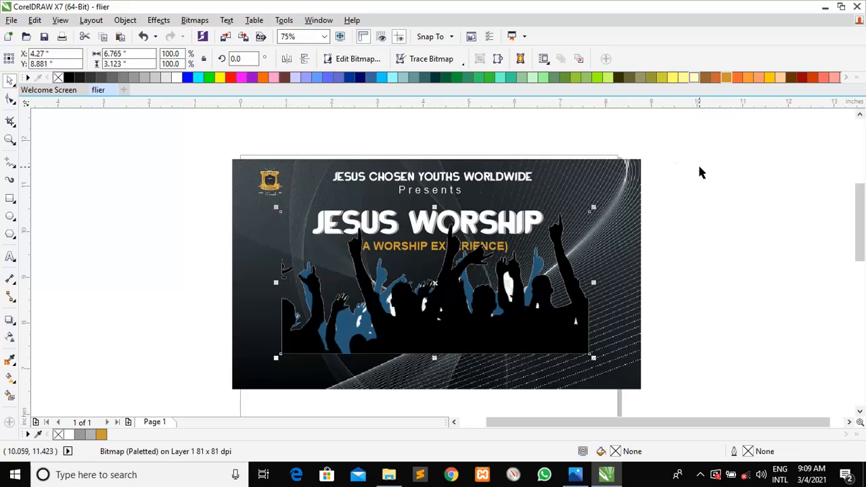
click(720, 262)
click(496, 337)
Subtract the gaps between the raised hands with the Magic Wand Mask, then finish editing
click(357, 61)
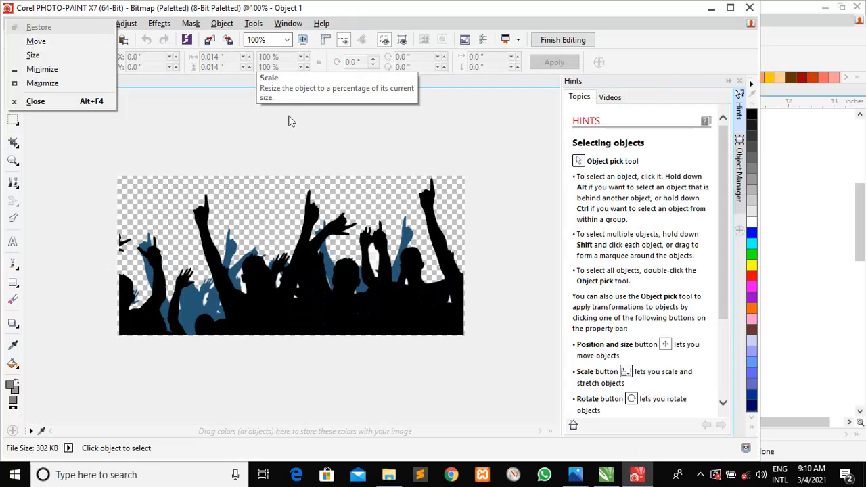
key(Escape)
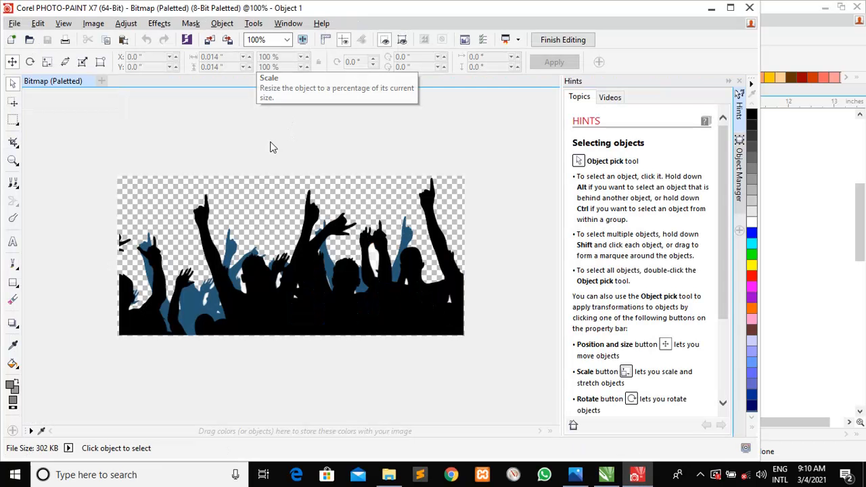
click(15, 119)
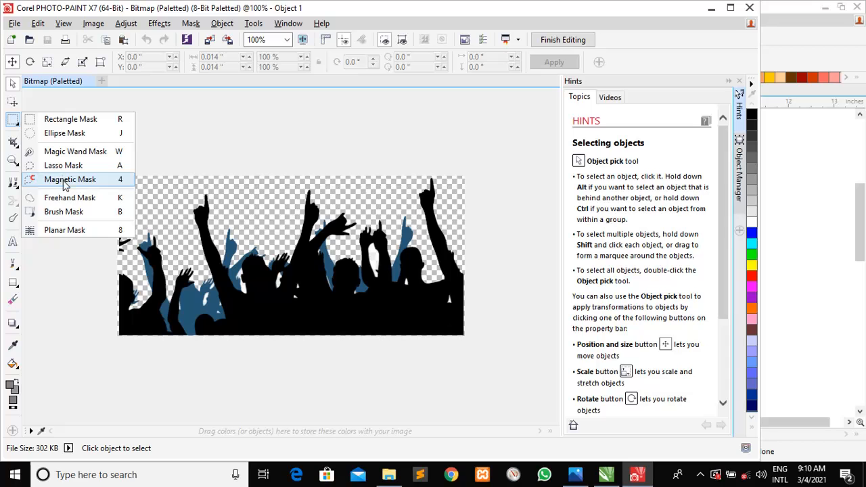
click(67, 151)
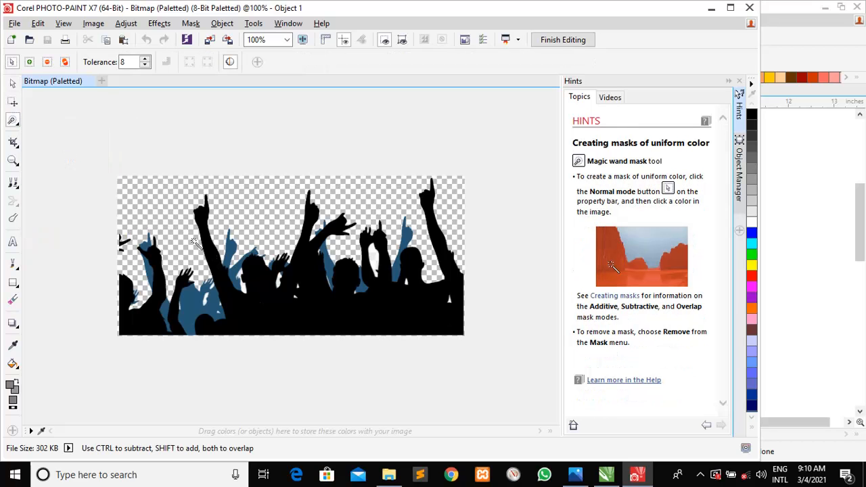
click(48, 63)
click(376, 259)
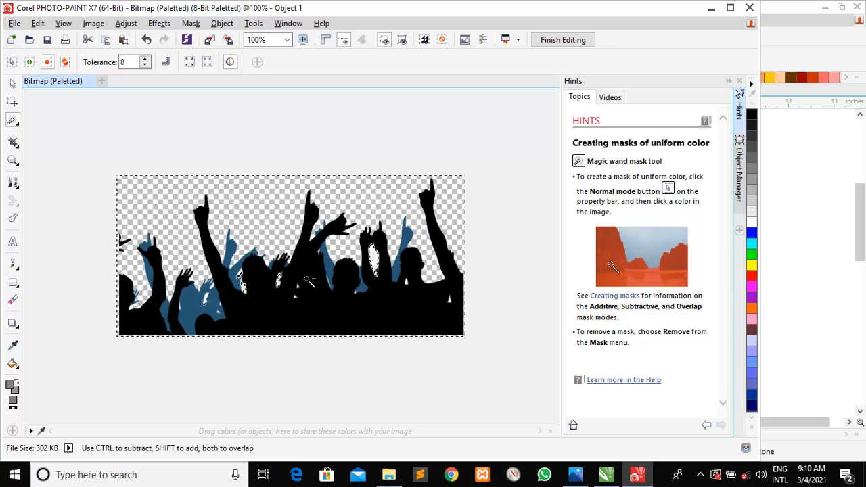
click(417, 294)
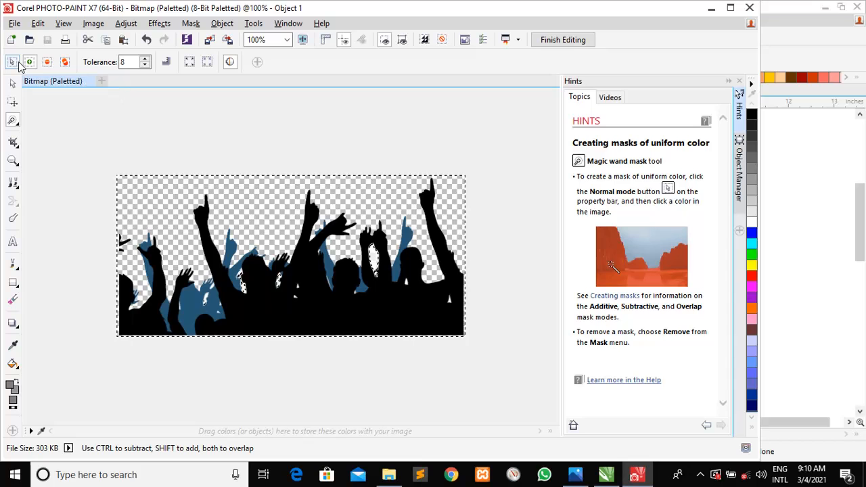
click(16, 62)
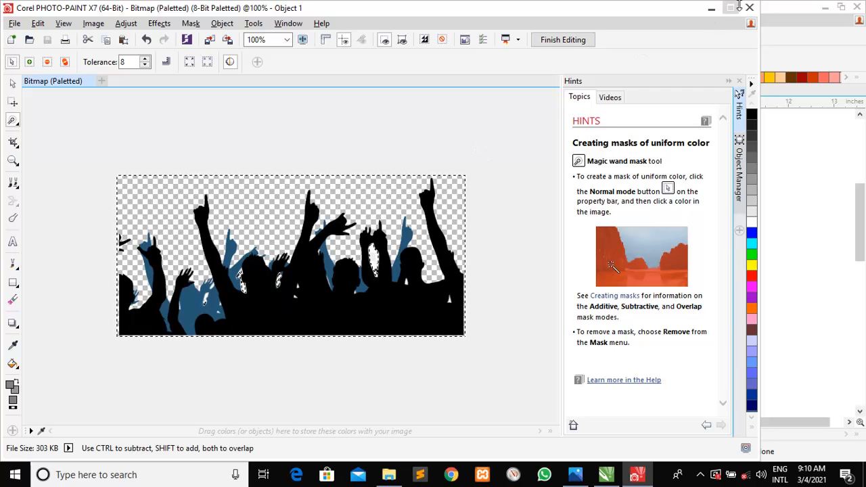
click(585, 42)
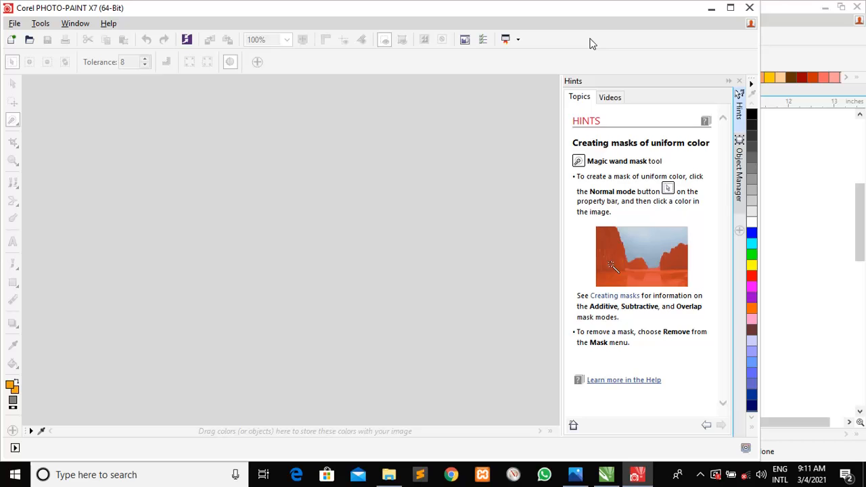
Close PHOTO-PAINT and shift the crowd image slightly down and left
click(748, 7)
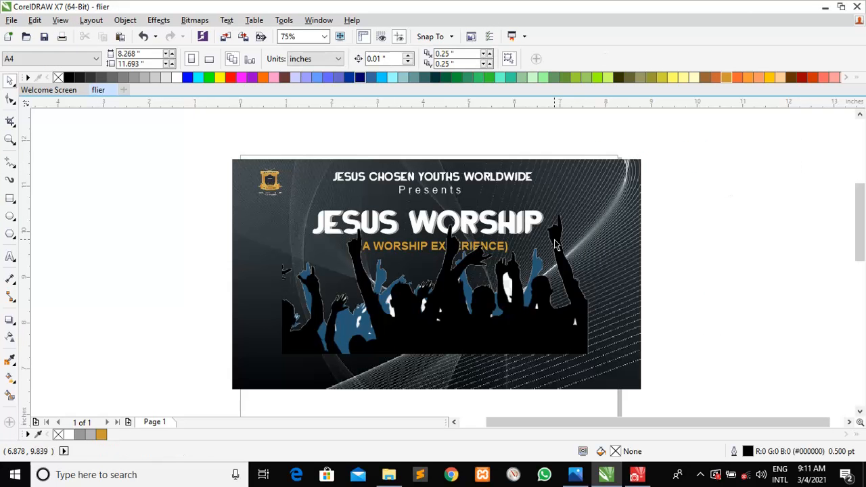
click(501, 302)
drag(501, 302, 490, 309)
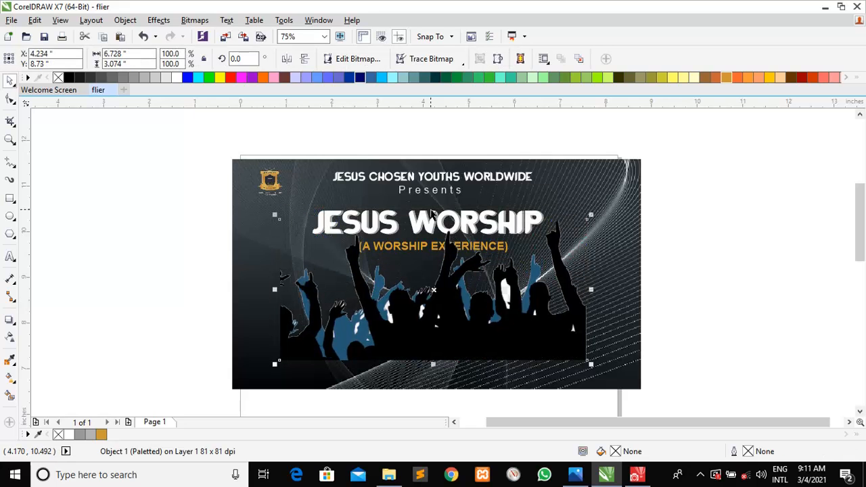
Re-edit the crowd bitmap, subtracting more small gaps around the raised arms with the Magic Wand
click(356, 59)
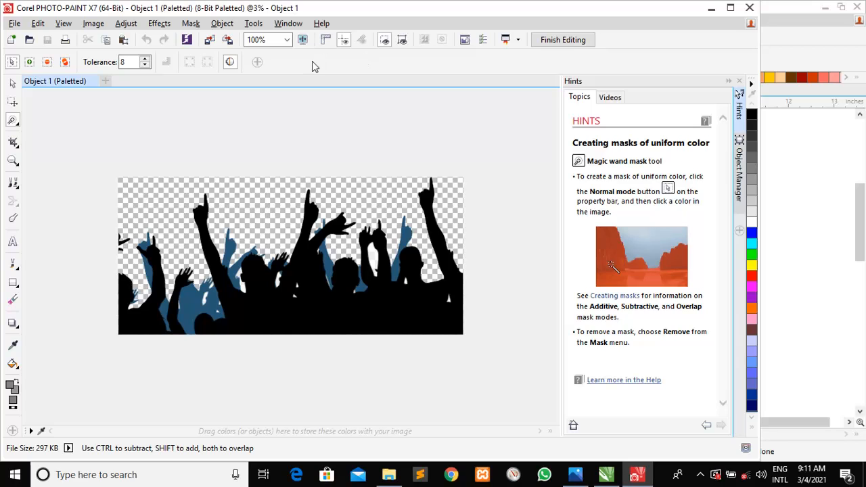
click(48, 63)
click(376, 263)
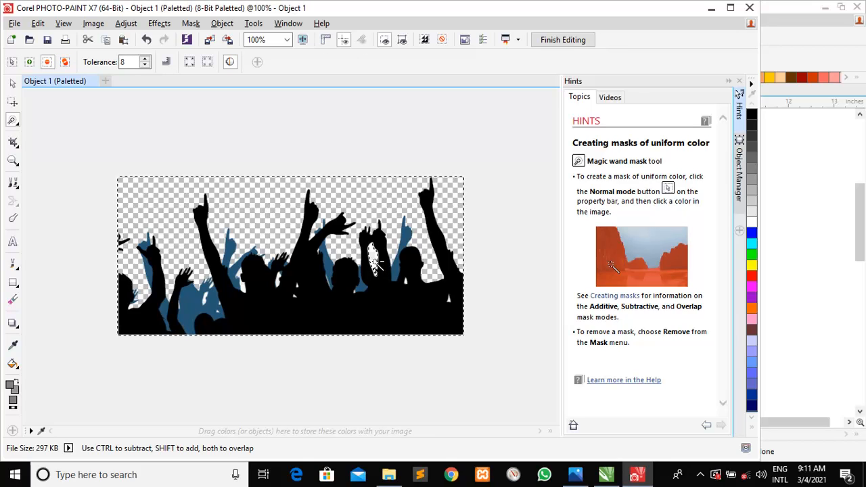
click(243, 288)
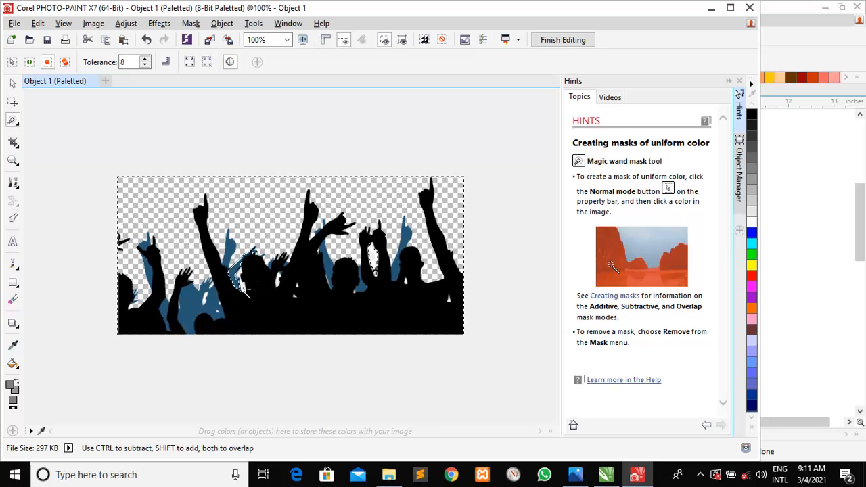
key(ctrl+z)
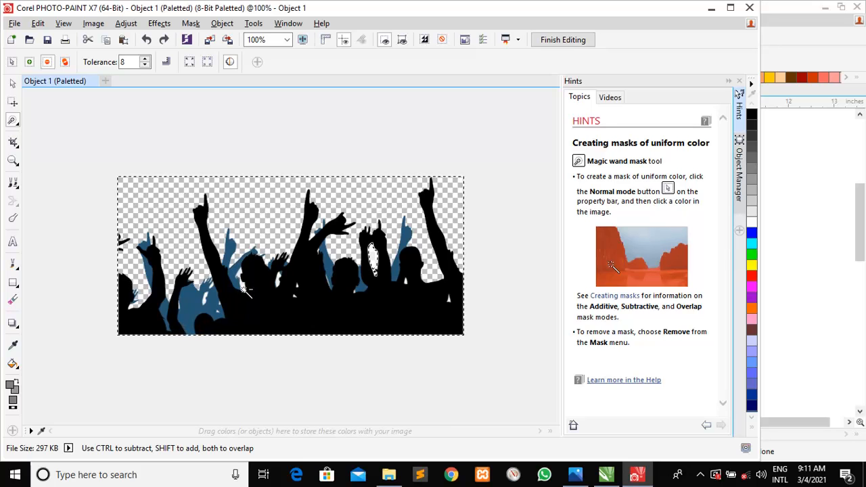
click(244, 288)
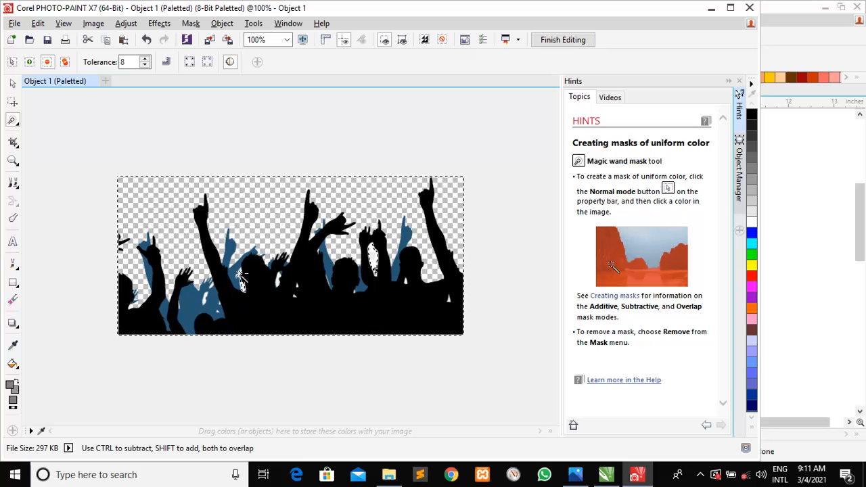
click(278, 279)
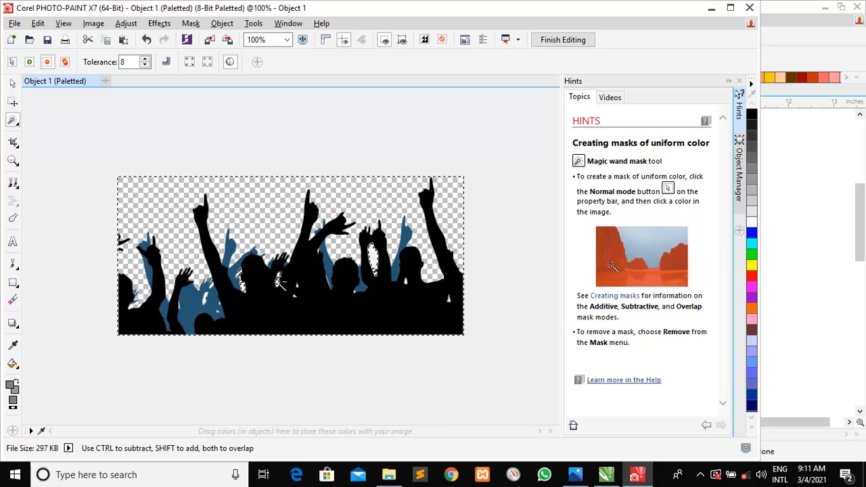
click(344, 320)
click(791, 236)
Shift the crowd silhouette slightly to the right on the flier
click(791, 237)
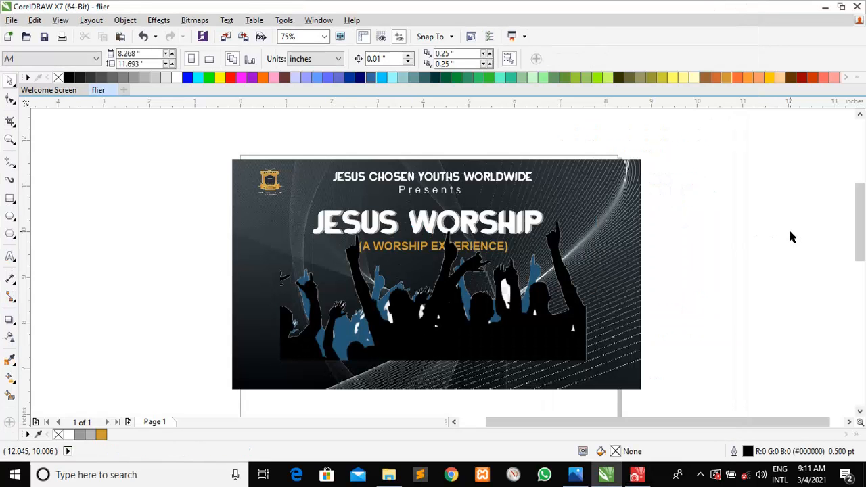
click(534, 347)
drag(533, 348, 549, 346)
key(Escape)
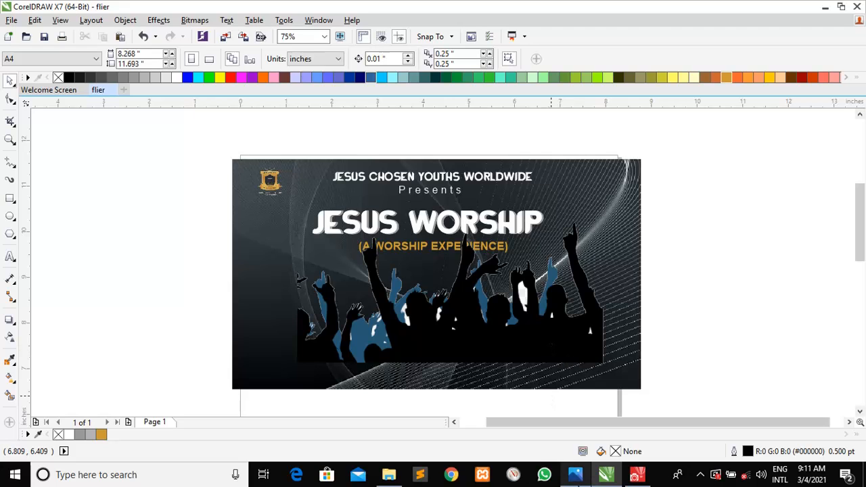
Select images (26) in the materials needed folder, then reselect the silhouette on the flier
click(389, 474)
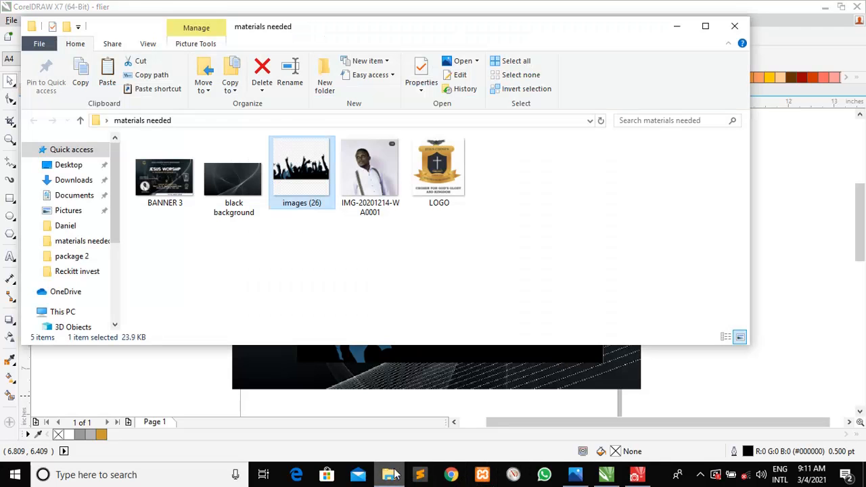
click(309, 199)
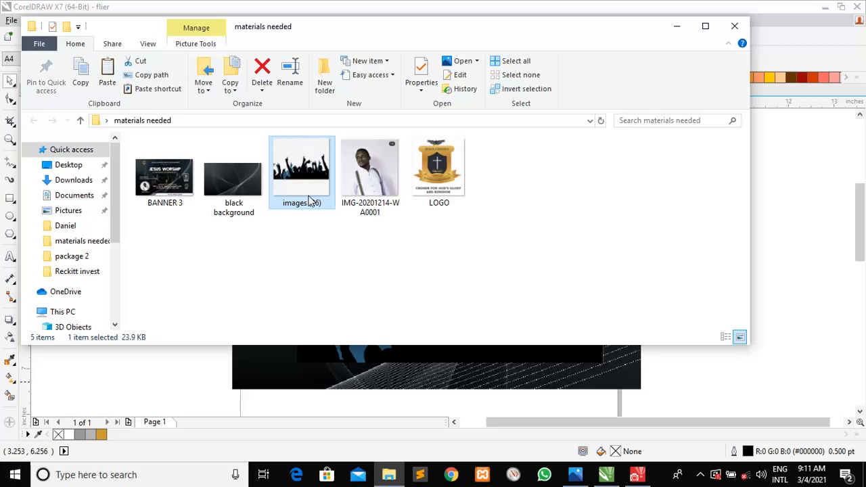
click(391, 350)
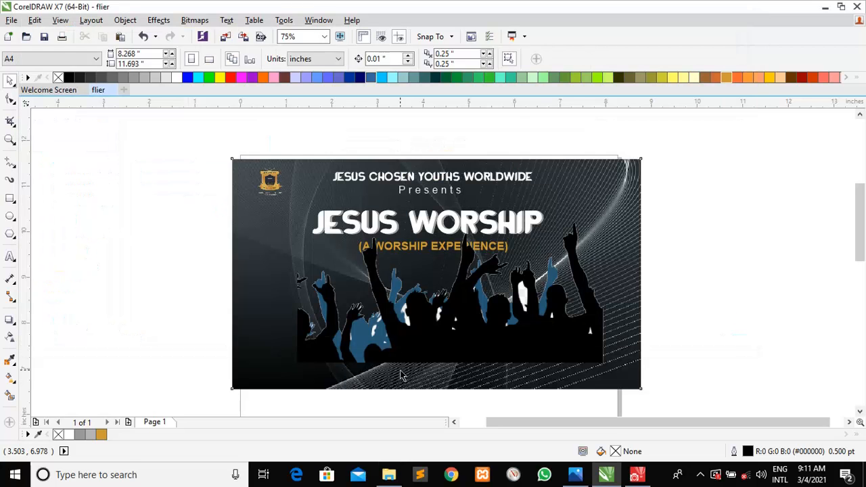
click(407, 359)
Paste the transparent silhouette, crop it to 7.611 × 3.792 inches, and open it in PHOTO-PAINT
key(ctrl+v)
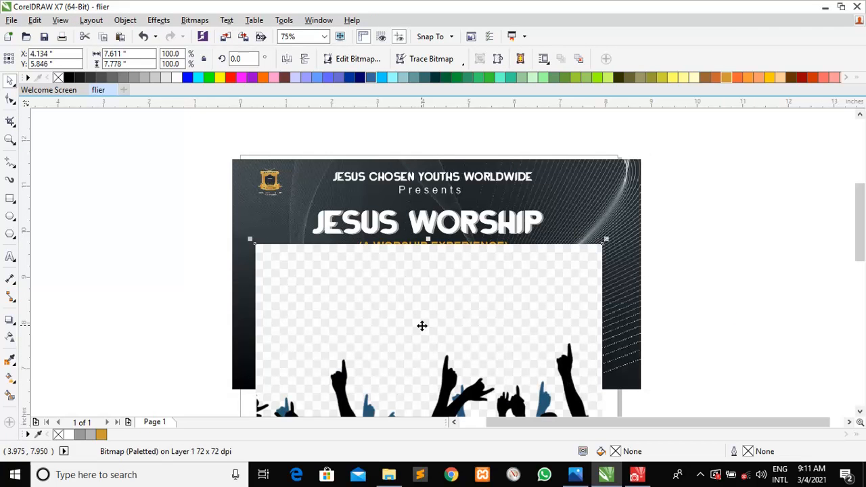
drag(477, 300, 475, 180)
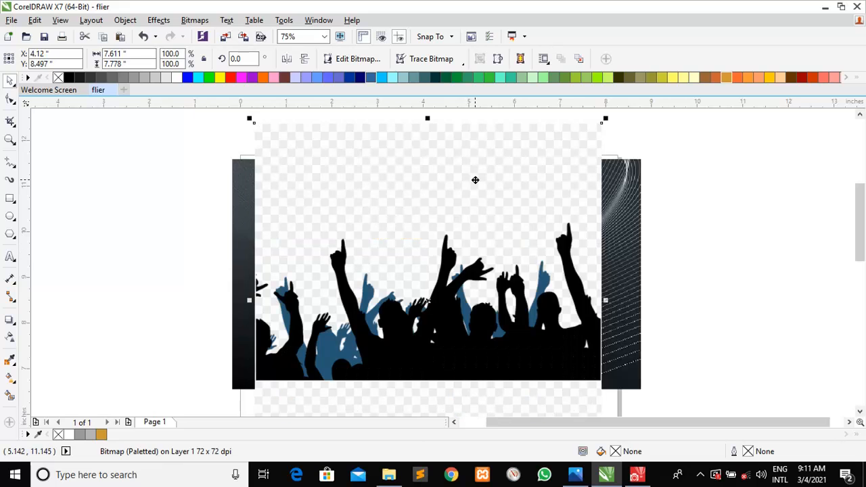
click(10, 121)
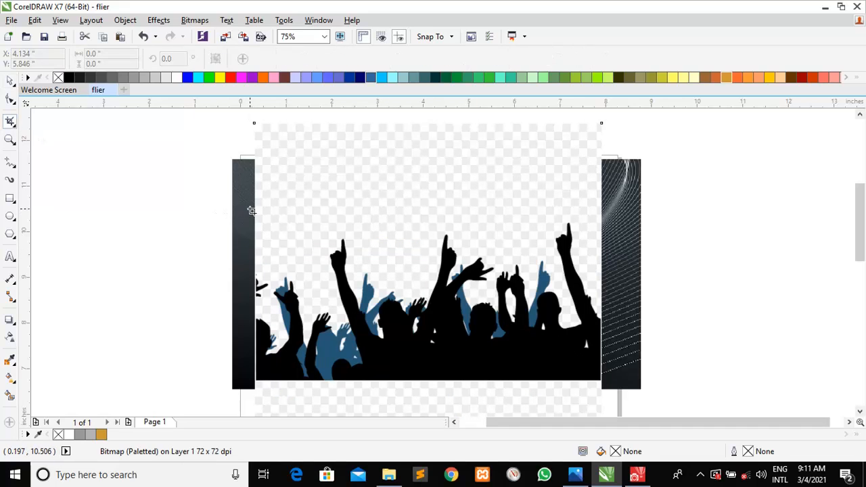
drag(257, 210, 603, 380)
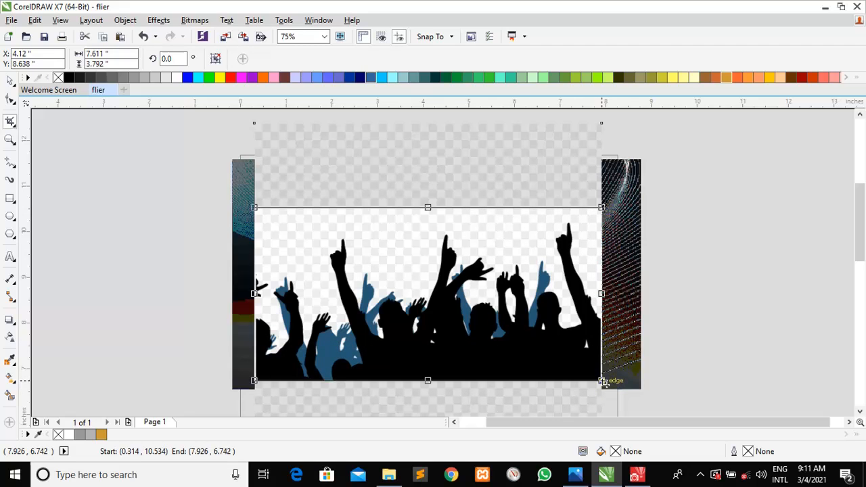
double_click(422, 276)
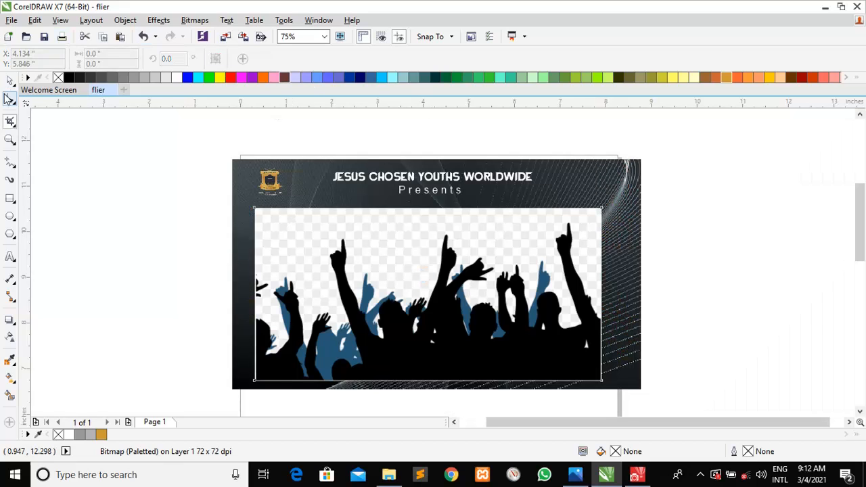
click(8, 82)
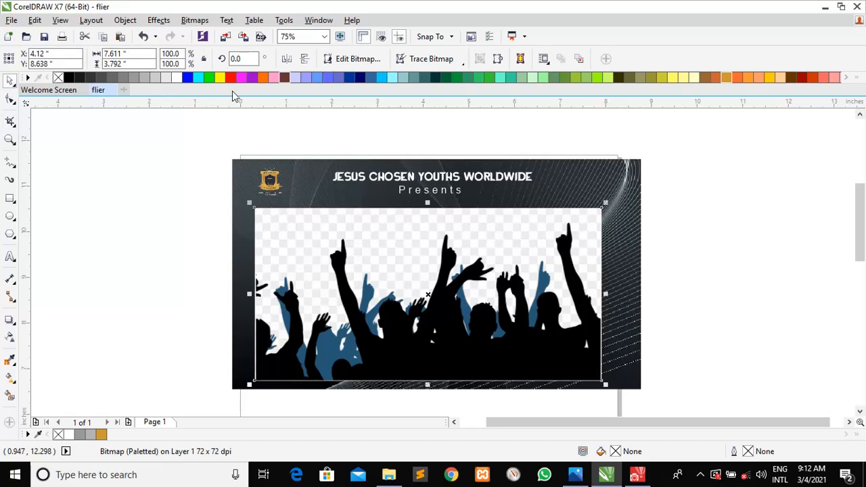
click(364, 63)
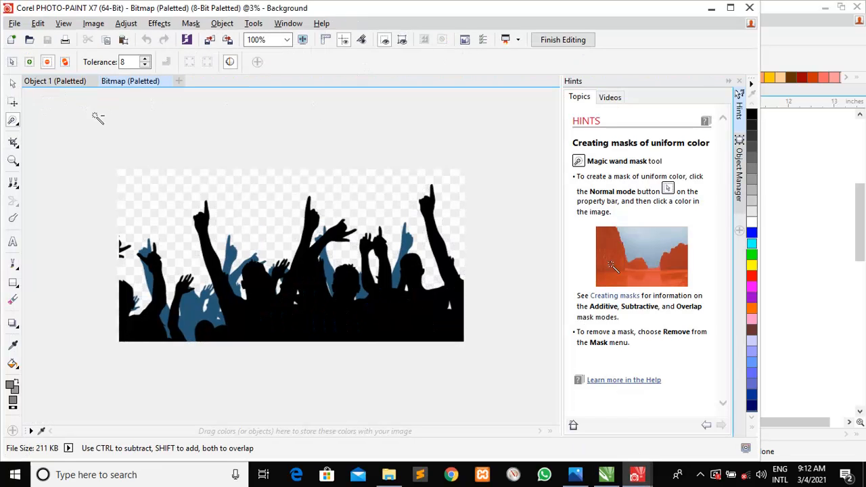
Magic-wand mask the transparent area around the crowd, excluding the black silhouette, then switch back to CorelDRAW
click(154, 220)
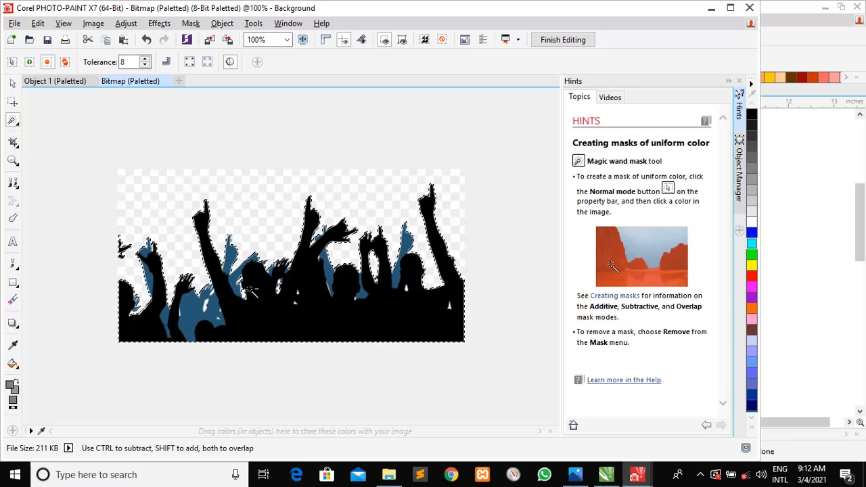
click(333, 310)
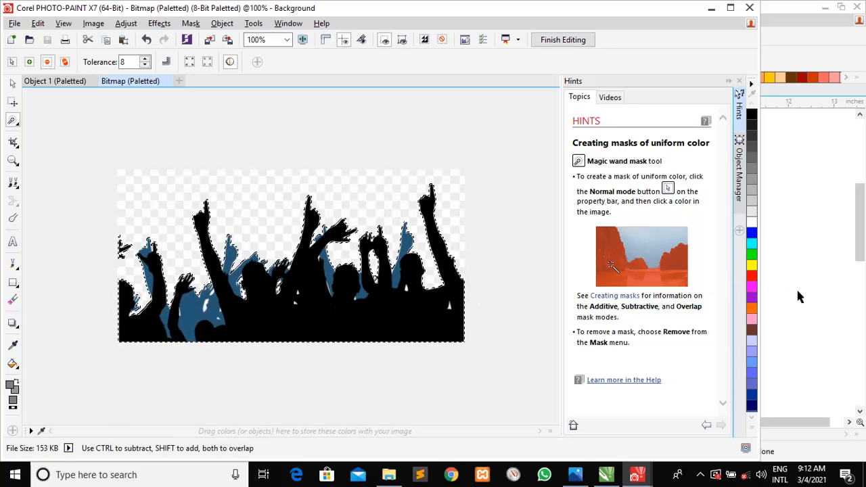
click(800, 296)
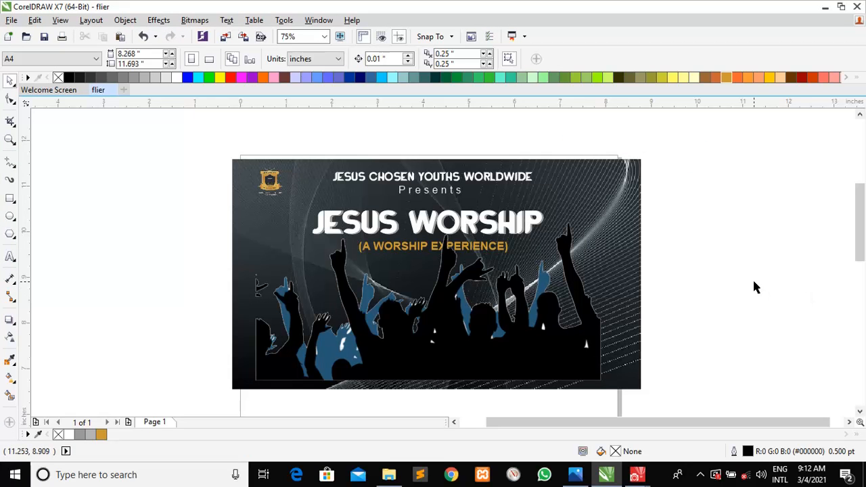
Select the crowd silhouette, undoing two accidental moves of the background image
click(532, 310)
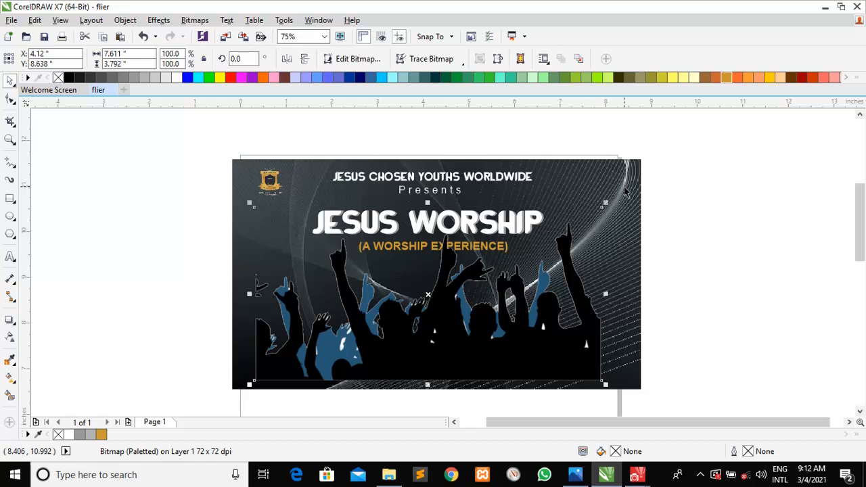
drag(607, 200, 547, 257)
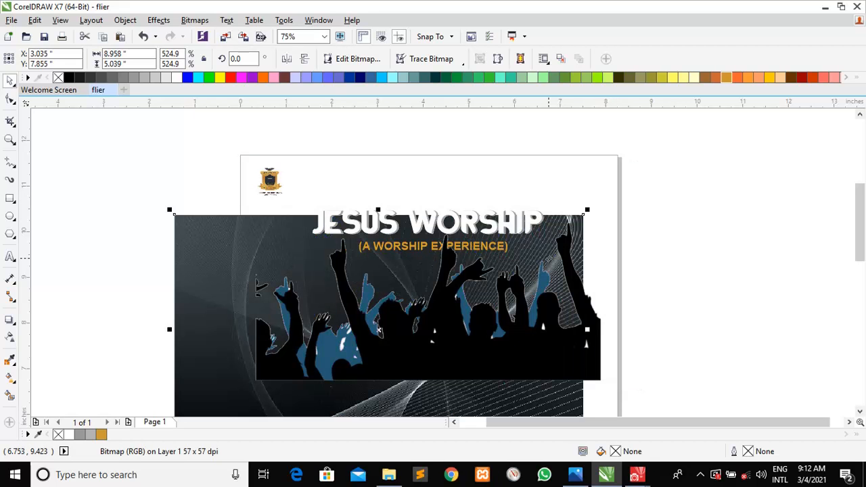
key(ctrl+z)
click(710, 261)
click(534, 350)
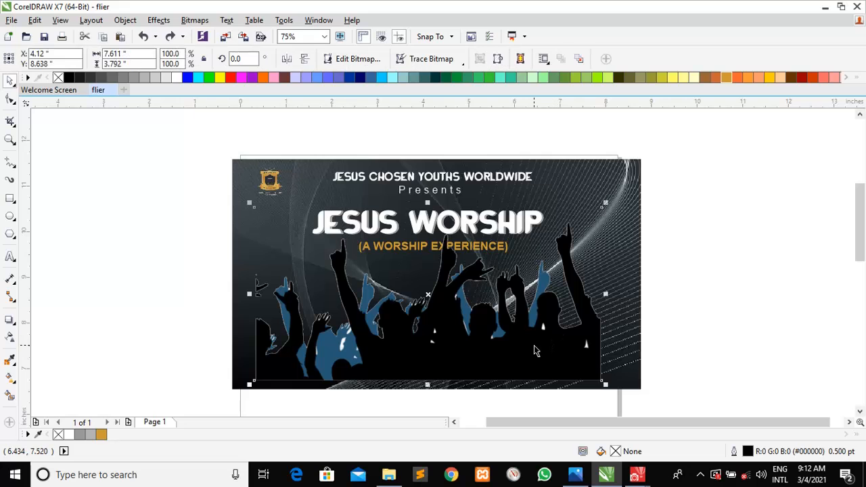
drag(605, 203, 558, 252)
key(ctrl+z)
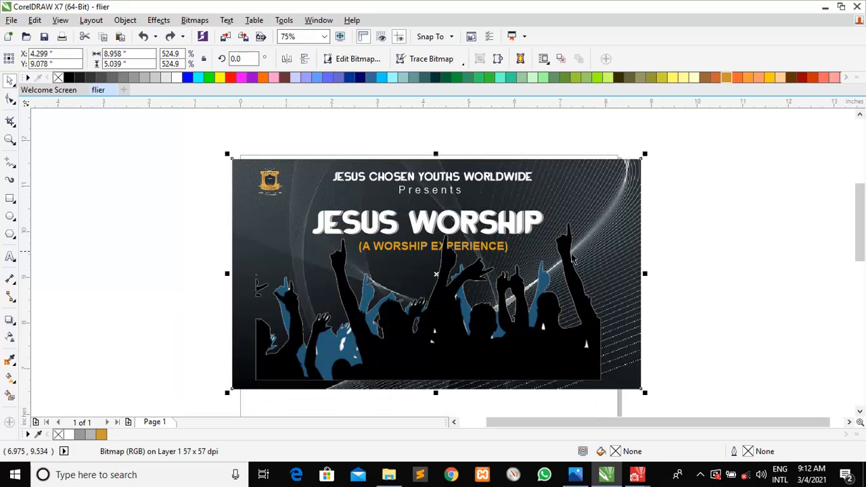
click(721, 286)
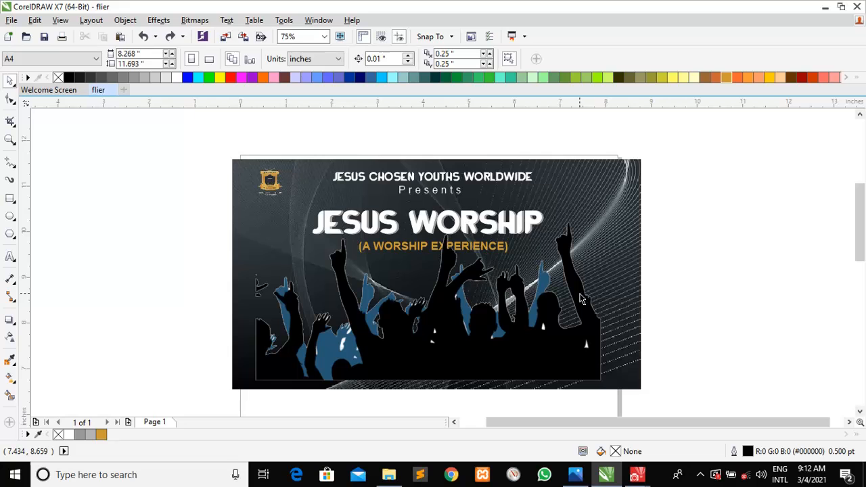
Shrink the crowd silhouette to 5.37 × 2.028 inches, widen it, and place it under the subtitle
click(580, 299)
drag(605, 204, 492, 259)
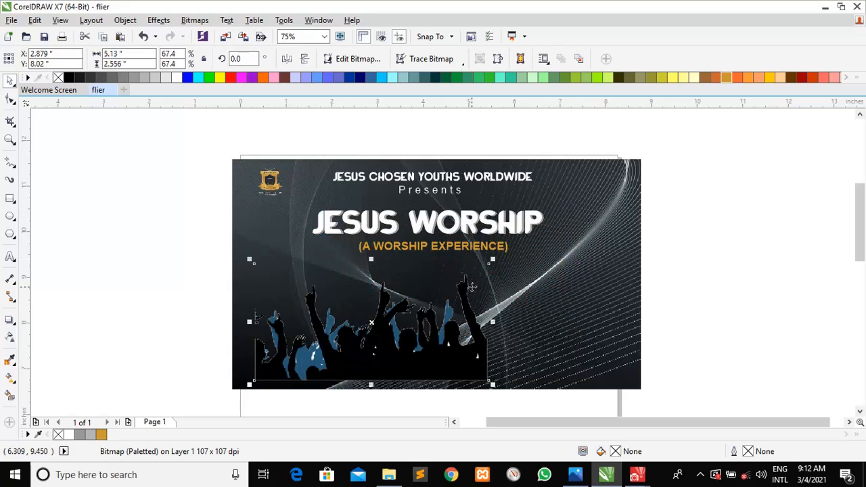
drag(371, 316, 432, 313)
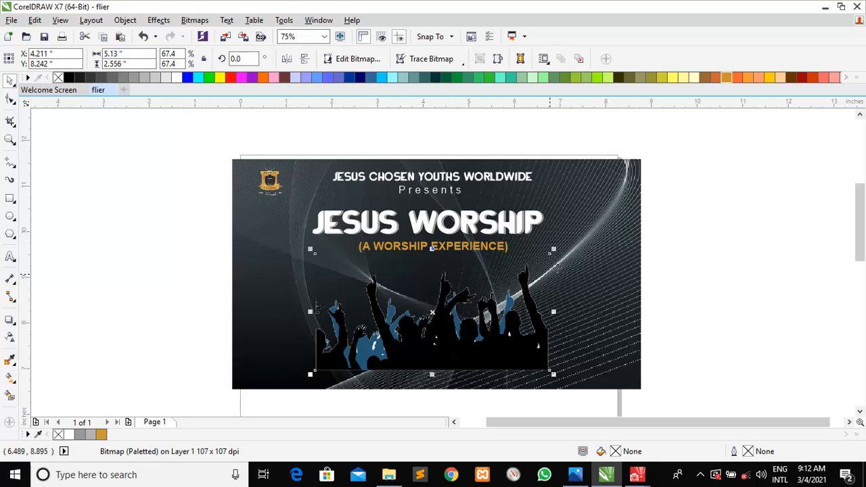
drag(553, 249, 500, 278)
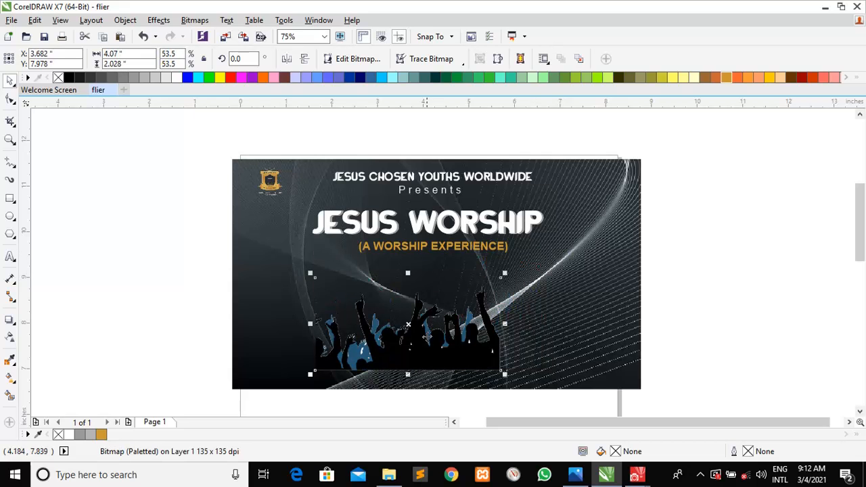
drag(416, 342, 432, 318)
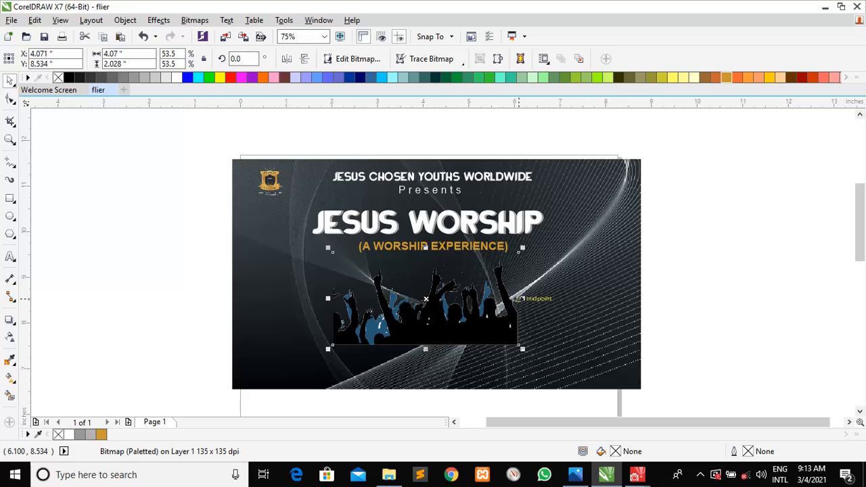
drag(521, 298, 574, 298)
drag(456, 316, 443, 318)
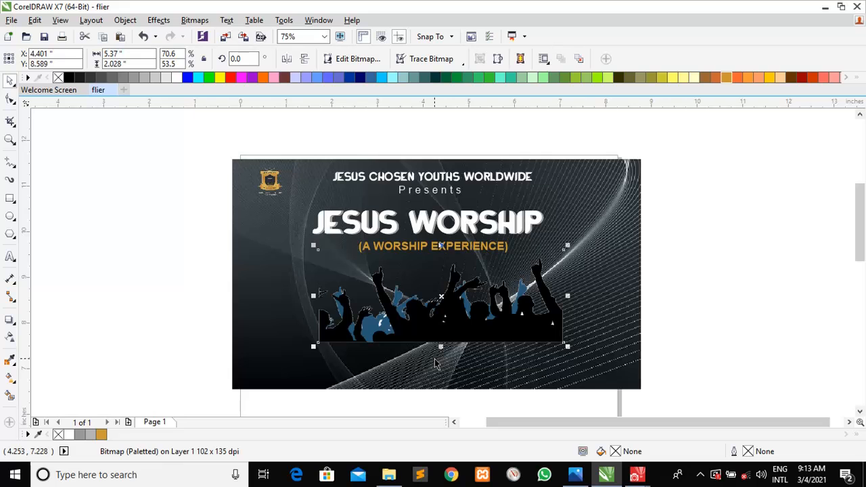
Close the old PHOTO-PAINT window and reopen the crowd bitmap for pixel editing
right_click(633, 476)
click(636, 447)
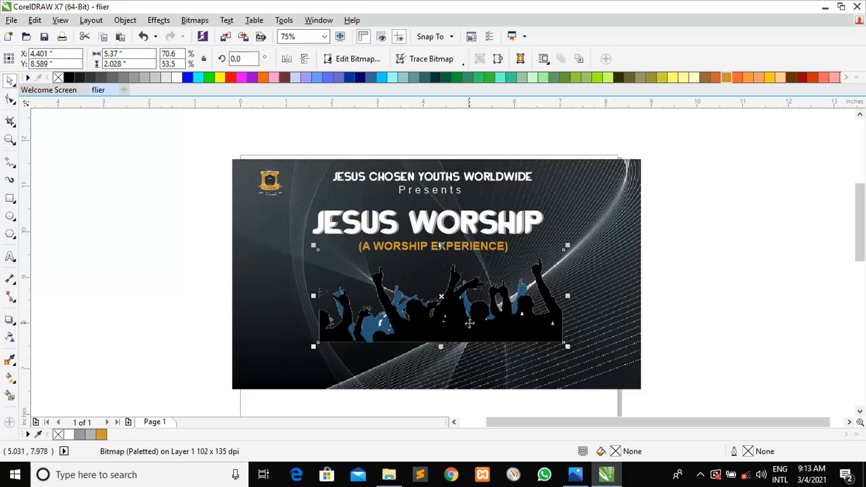
click(357, 61)
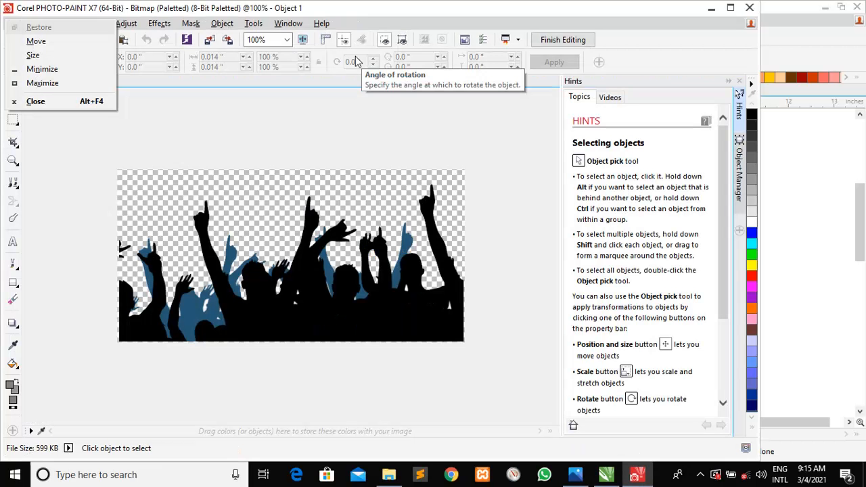
Magic-wand mask the blue gaps in the crowd silhouette, undoing an accidental black-area selection
click(150, 113)
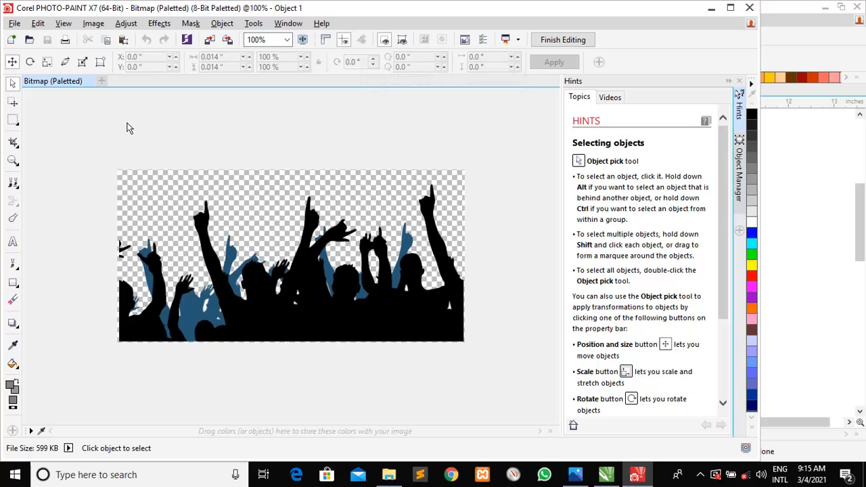
click(17, 123)
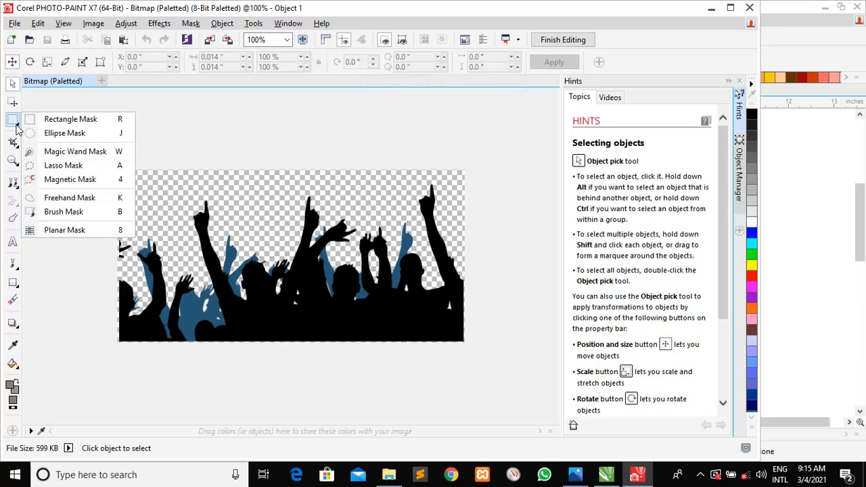
click(68, 151)
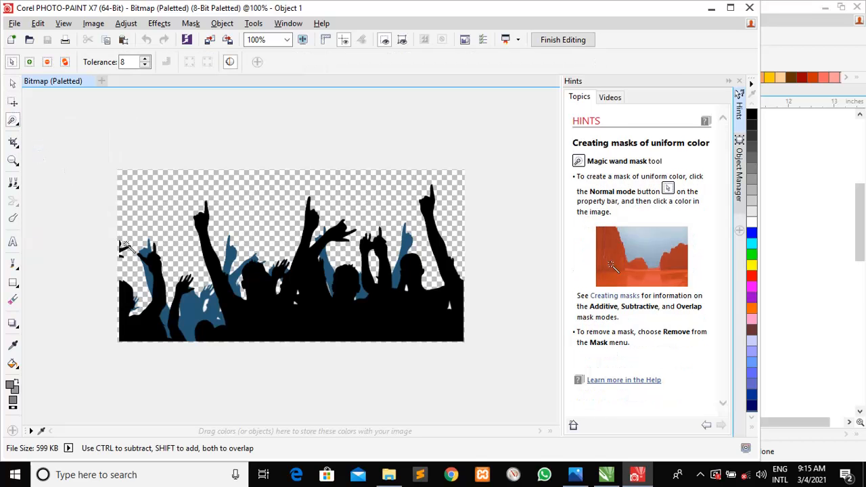
click(144, 250)
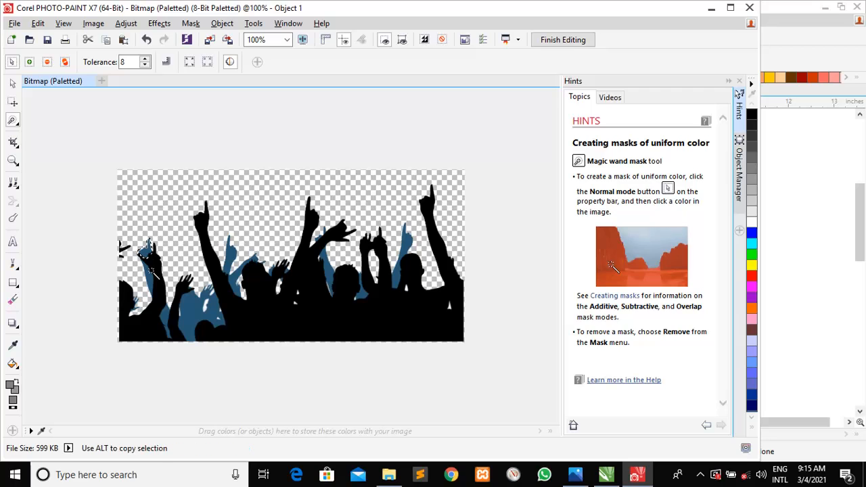
key(shift)
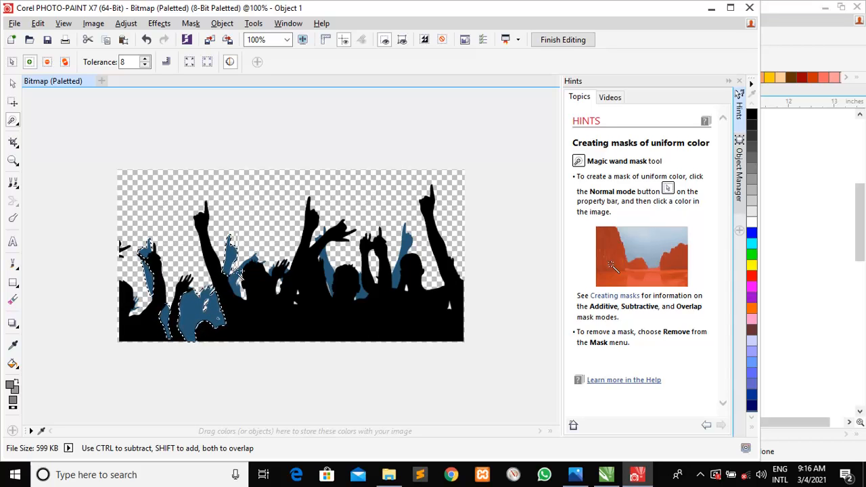
click(238, 271)
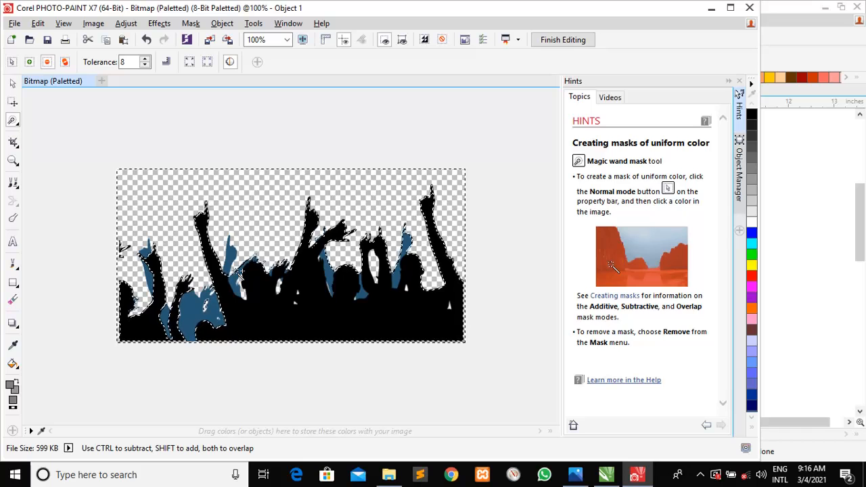
key(ctrl+z)
key(shift)
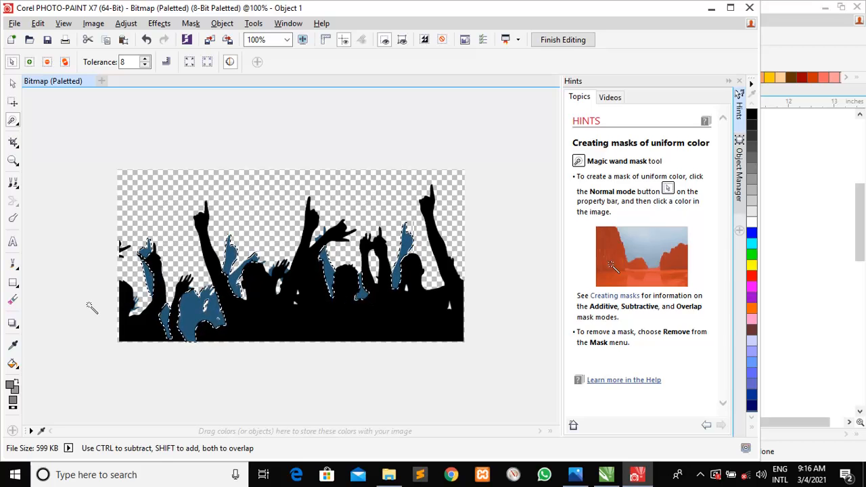
click(13, 364)
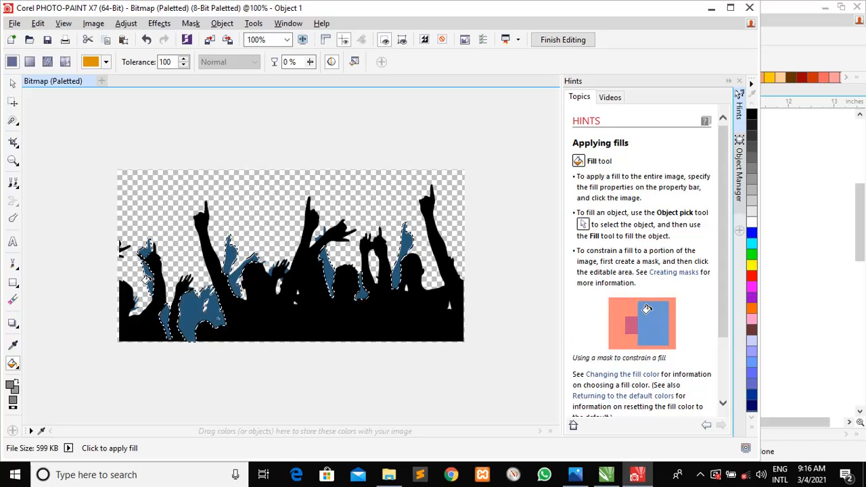
Fill the six masked blue arms and figures in the crowd with grey
click(144, 279)
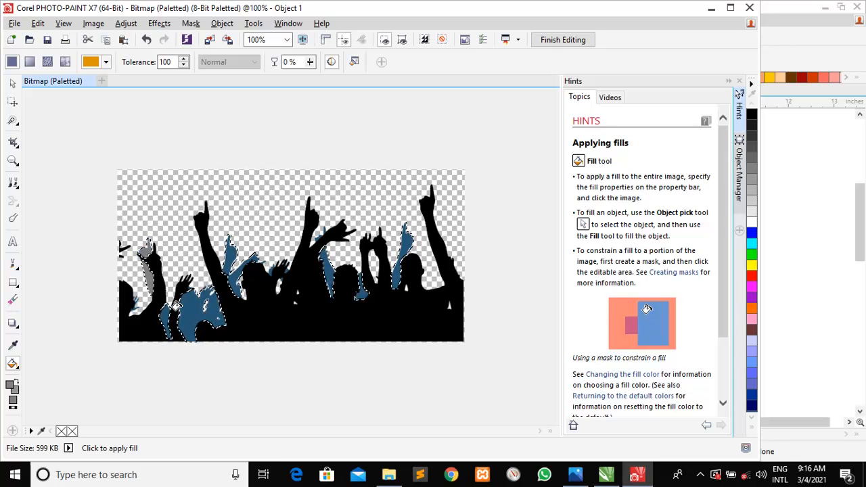
click(181, 319)
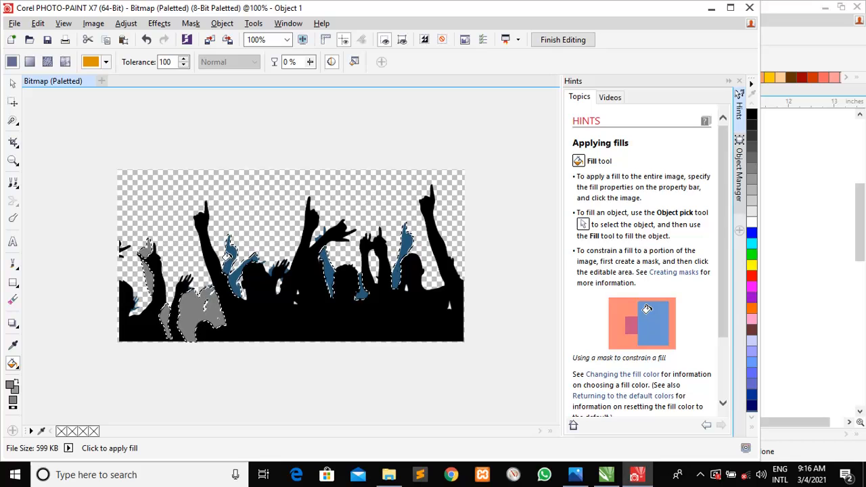
click(227, 257)
click(328, 274)
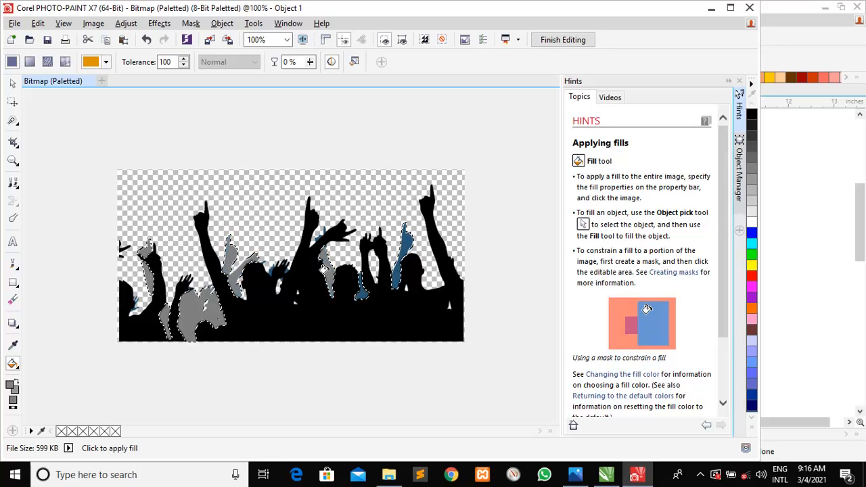
click(357, 296)
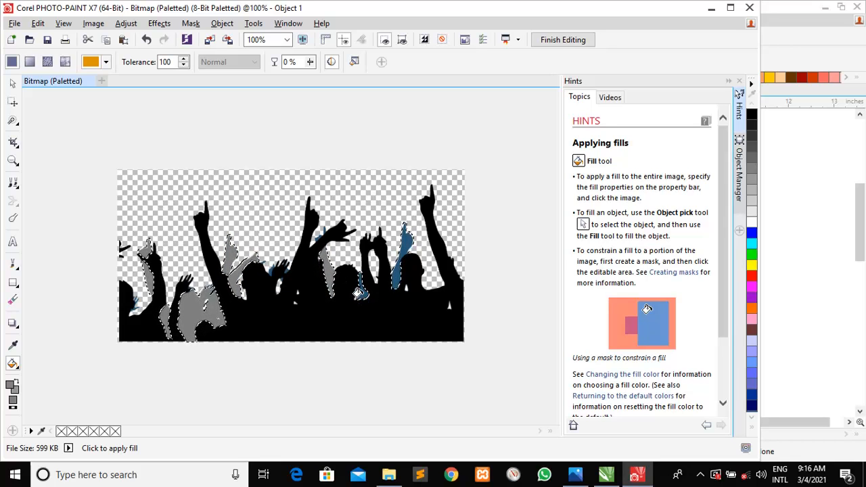
click(394, 278)
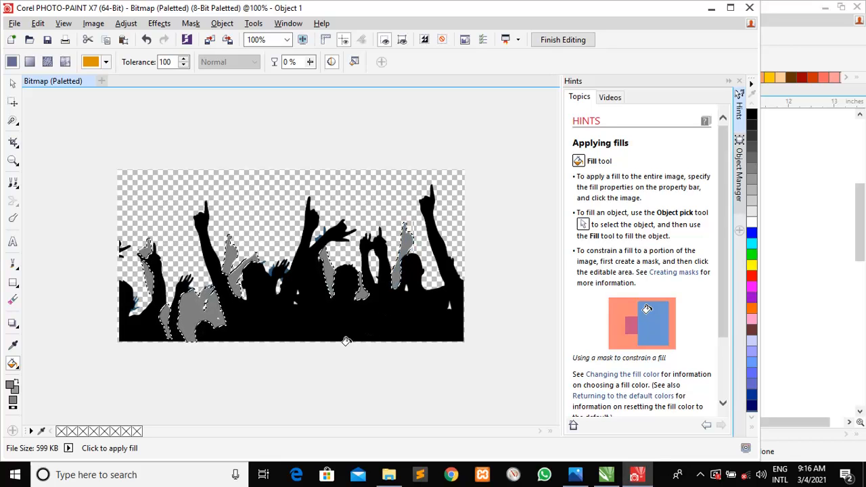
Finish editing and send the grey-filled crowd bitmap back to the CorelDRAW flier
click(312, 315)
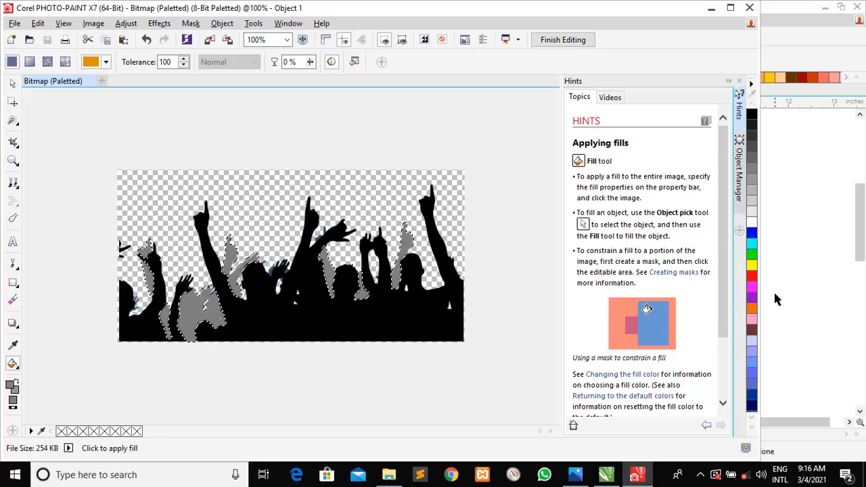
click(794, 293)
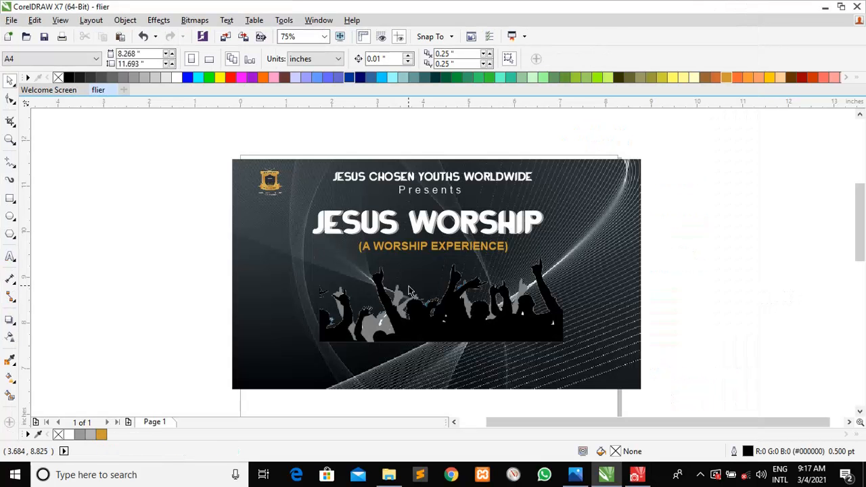
click(408, 323)
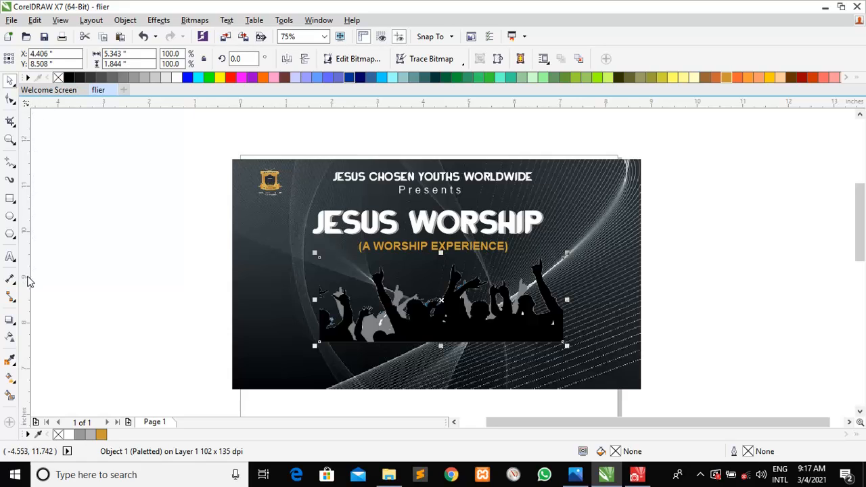
Apply a top-to-bottom linear transparency to the crowd, adjusting its start and end handles
click(9, 338)
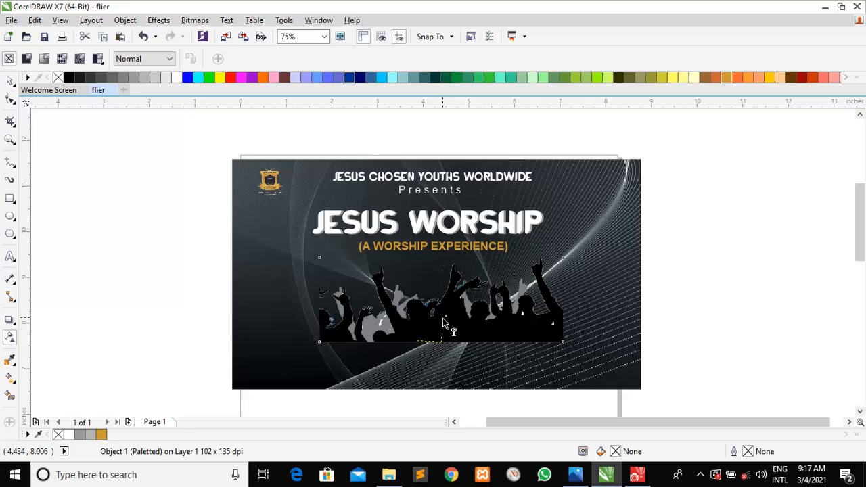
drag(442, 295, 442, 265)
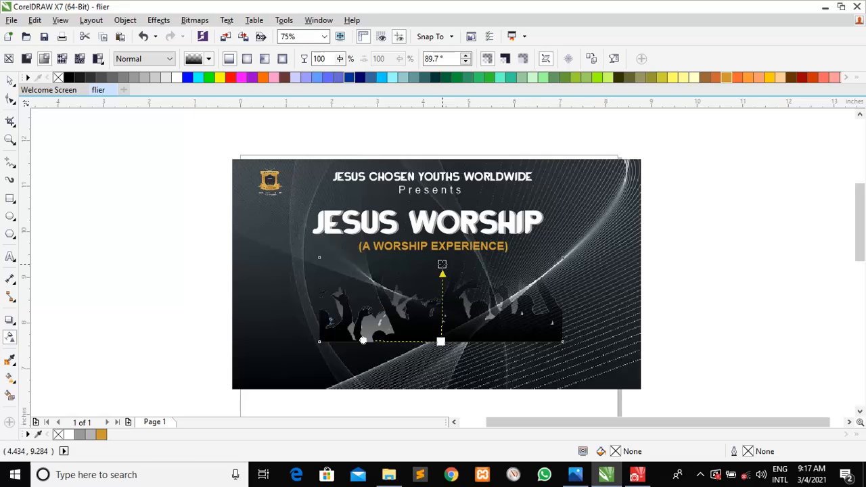
key(ctrl+z)
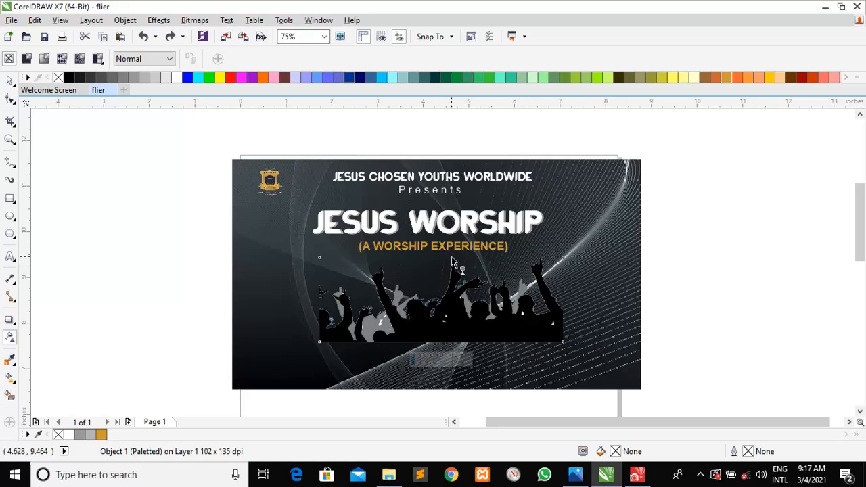
drag(450, 257, 448, 347)
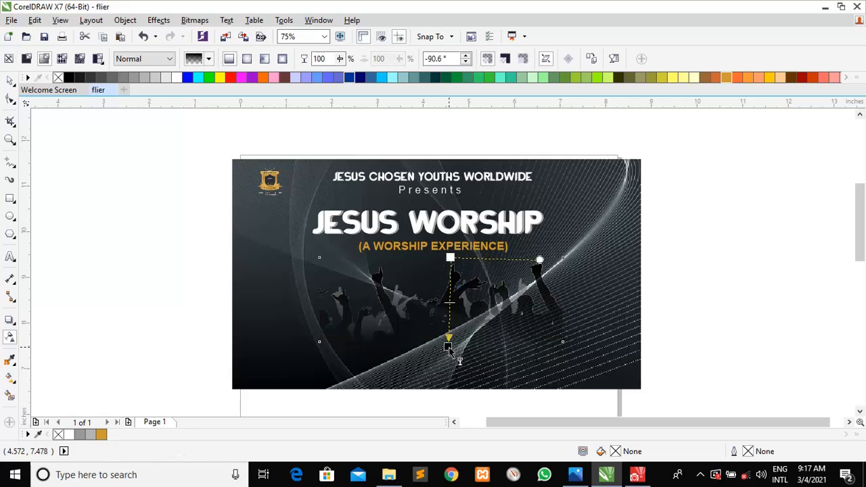
drag(448, 347, 450, 356)
drag(450, 258, 448, 272)
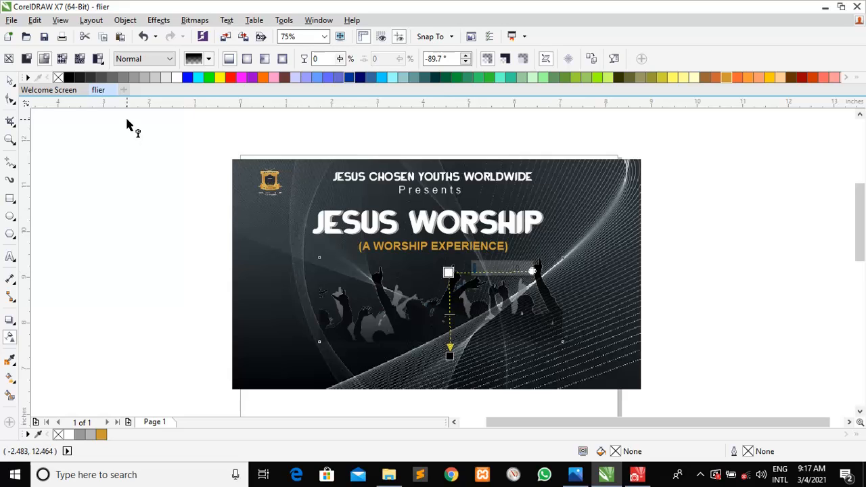
click(10, 79)
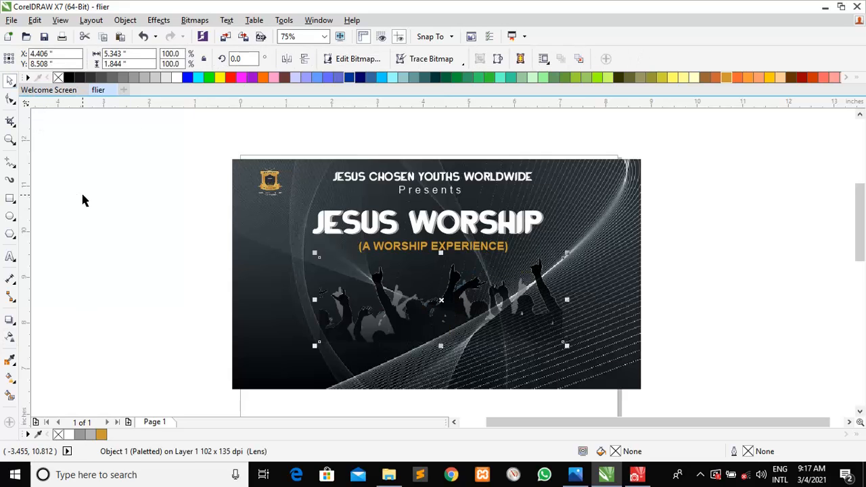
Scale the faded crowd silhouette up to about 5.9 × 2 inches
click(82, 200)
click(334, 314)
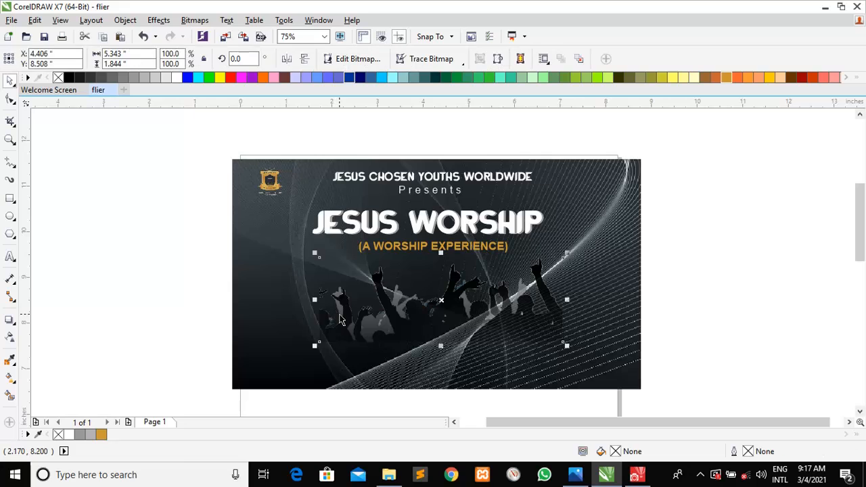
drag(315, 254, 295, 248)
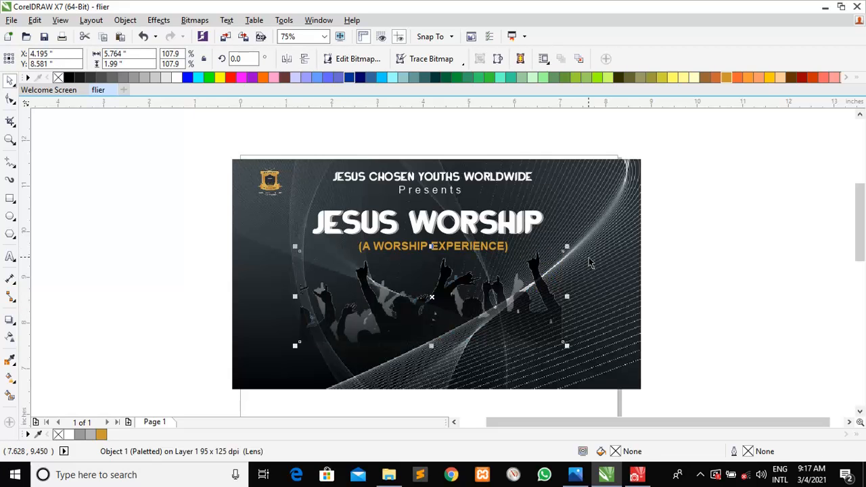
drag(566, 248, 571, 248)
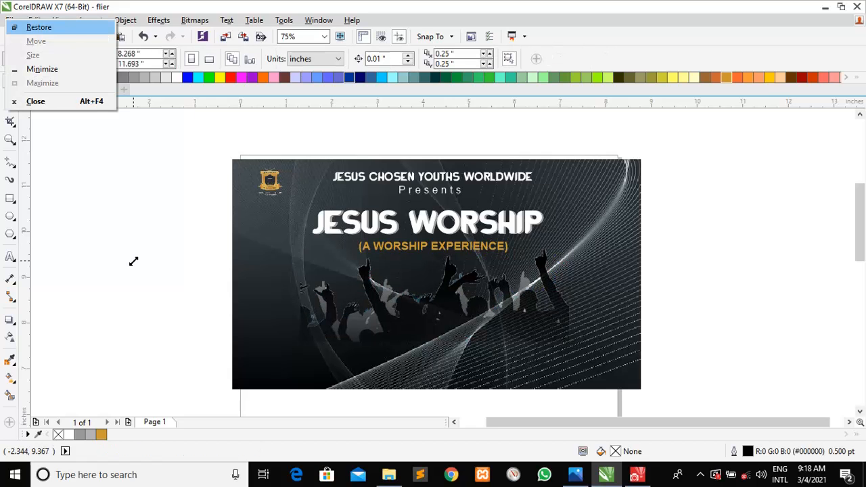
click(137, 288)
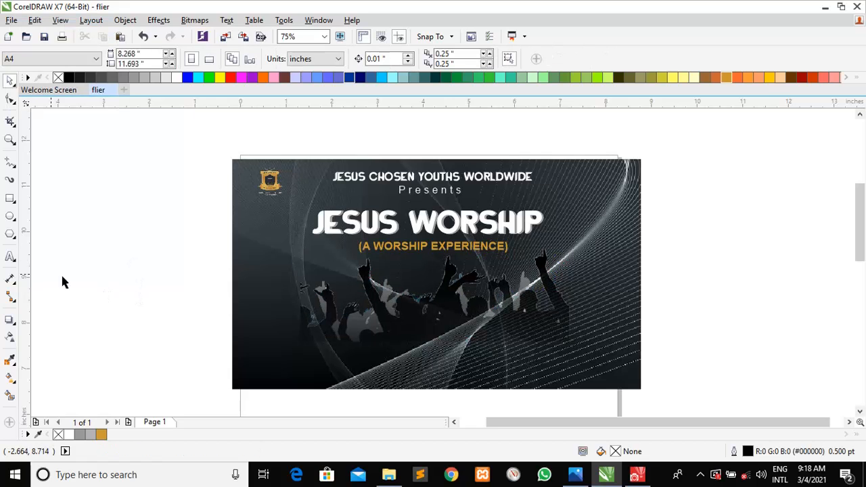
click(11, 259)
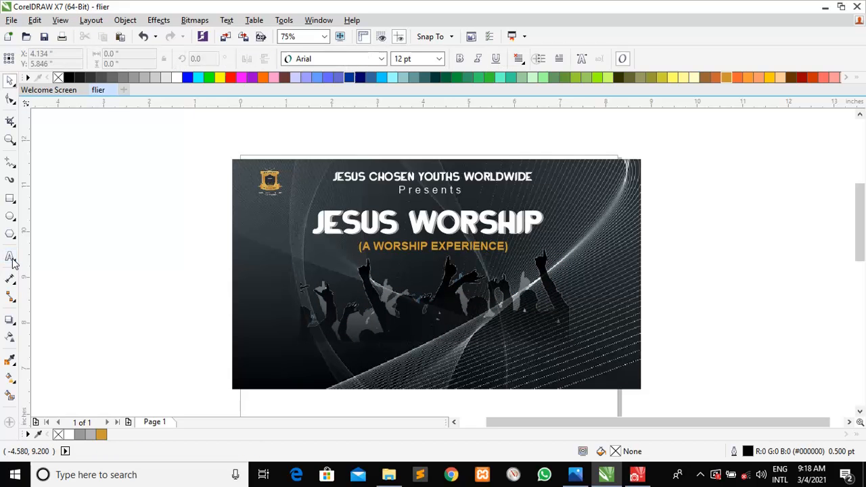
Type the MINISTERING label on the left side of the flier
click(263, 303)
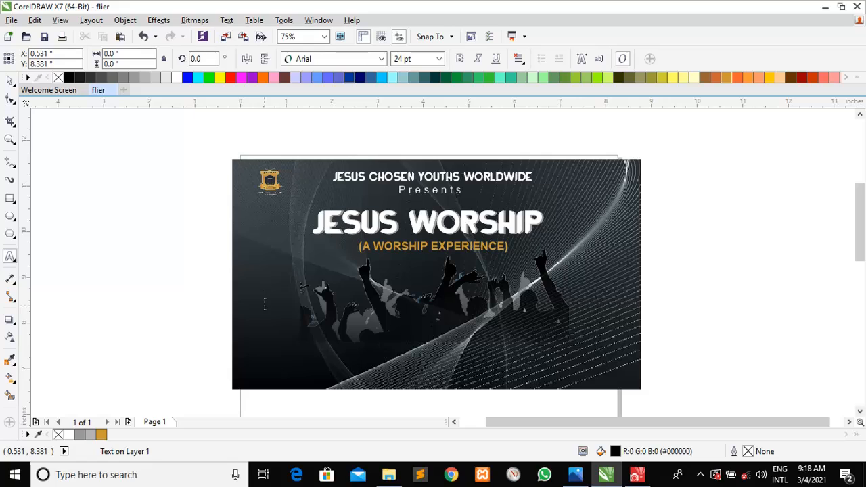
text(MINISTERING)
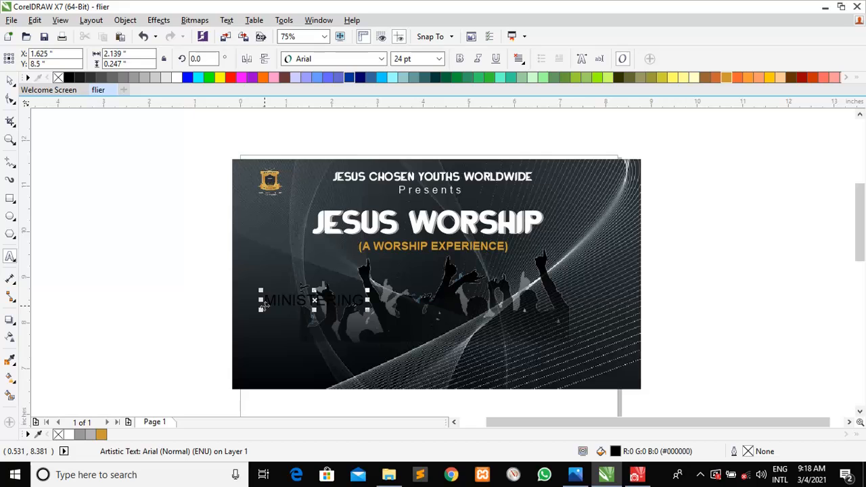
click(10, 80)
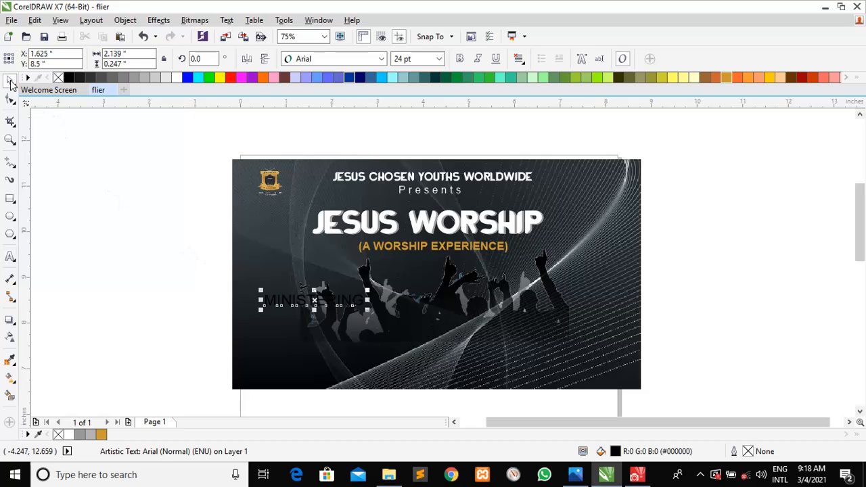
click(382, 59)
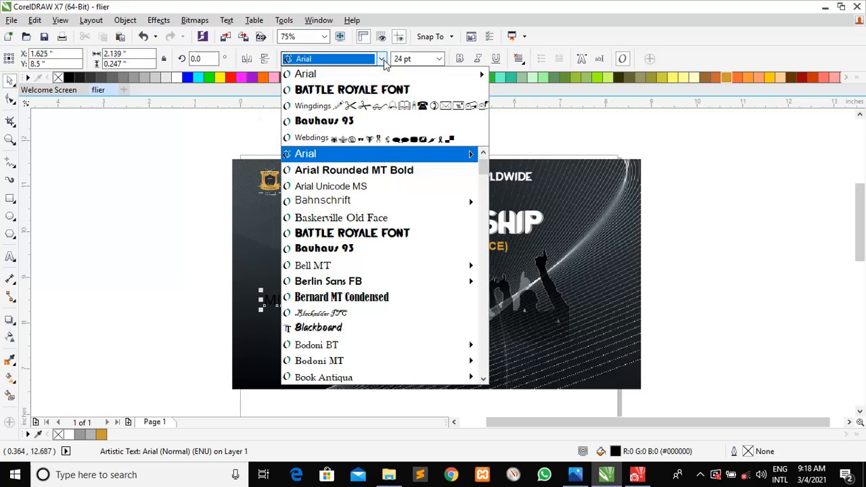
mouse_move(380, 74)
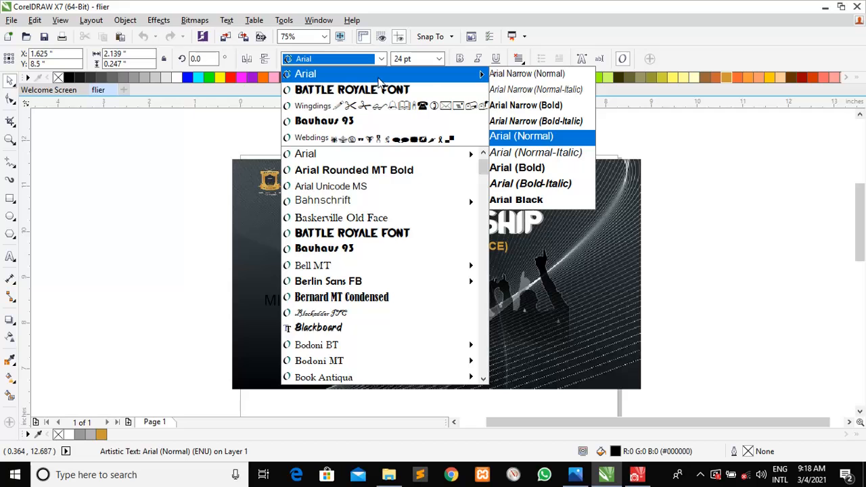
drag(235, 139, 483, 67)
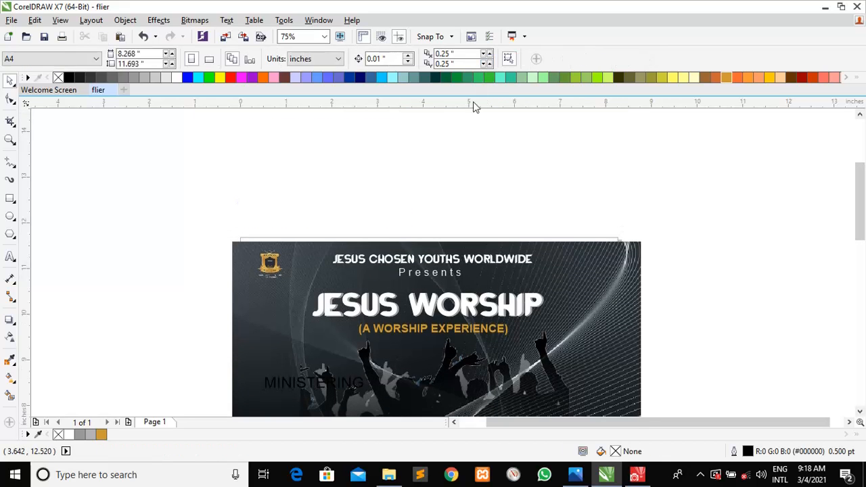
drag(860, 205, 864, 237)
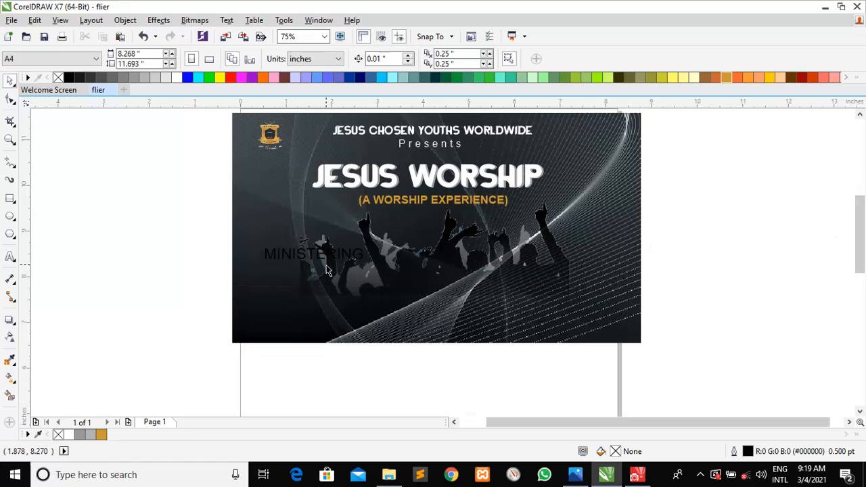
Make the MINISTERING text 14 pt, bold and white
click(303, 258)
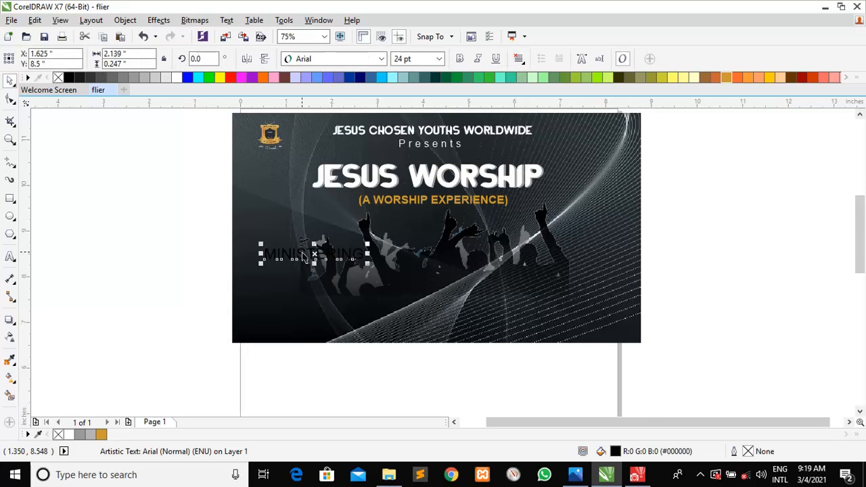
click(439, 59)
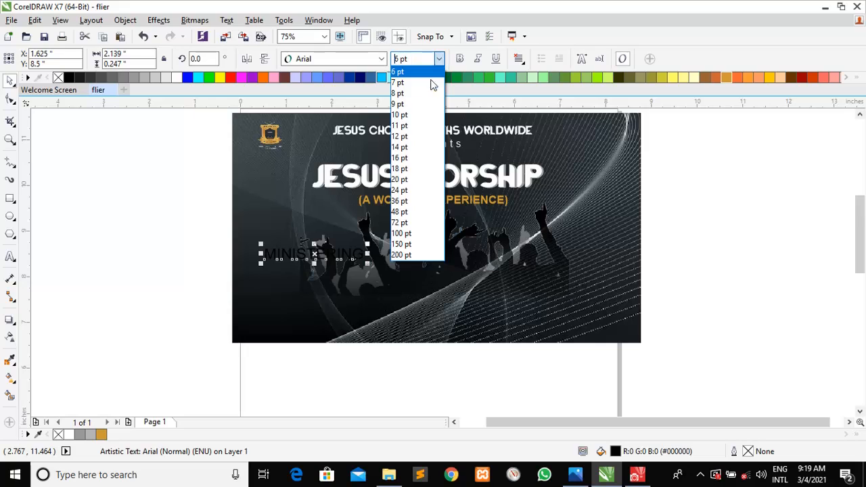
double_click(405, 150)
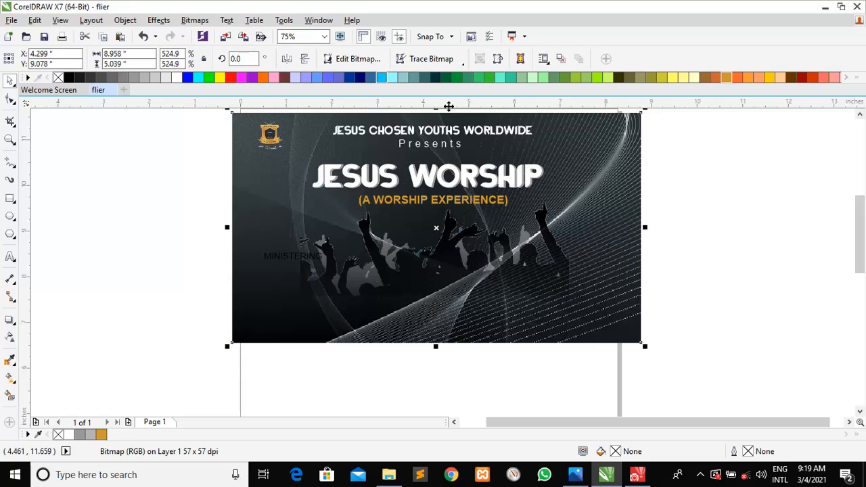
click(212, 280)
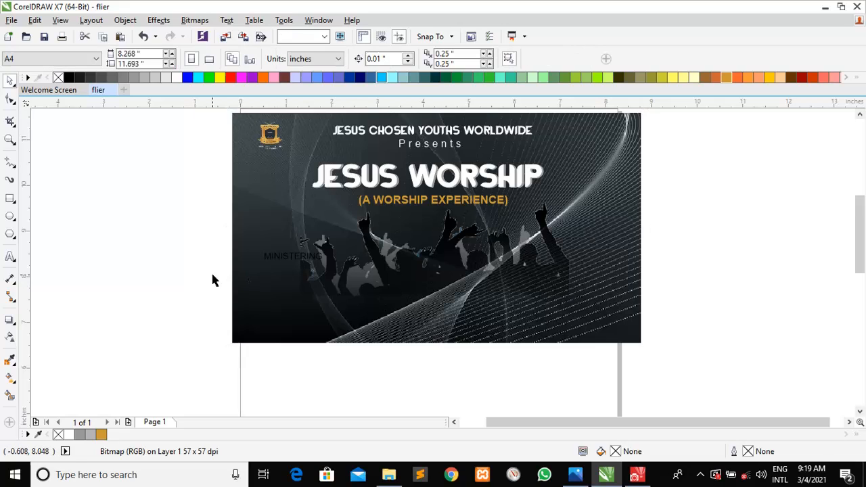
click(280, 263)
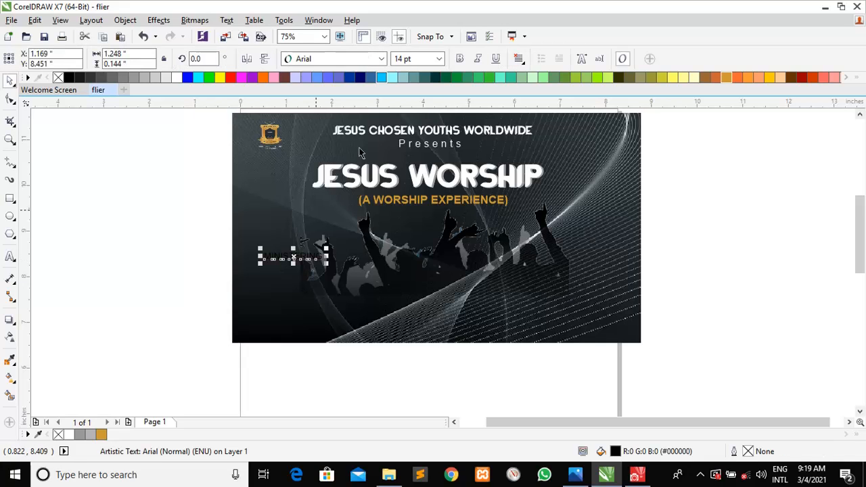
click(465, 58)
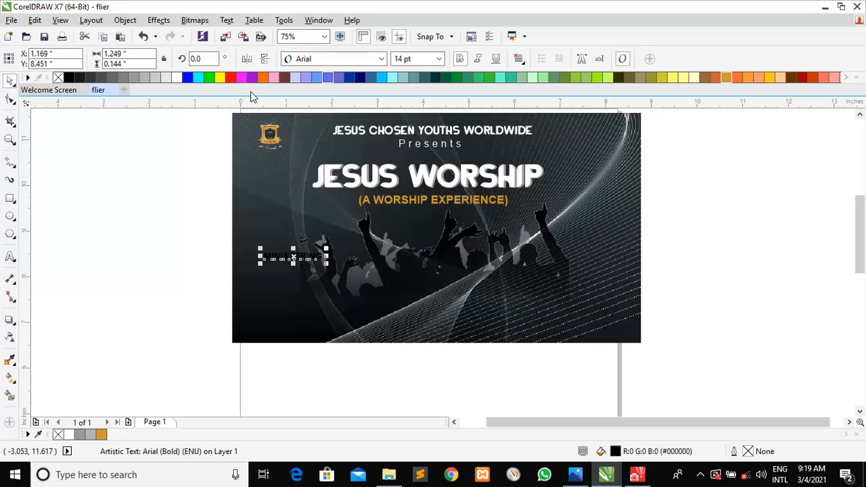
click(177, 77)
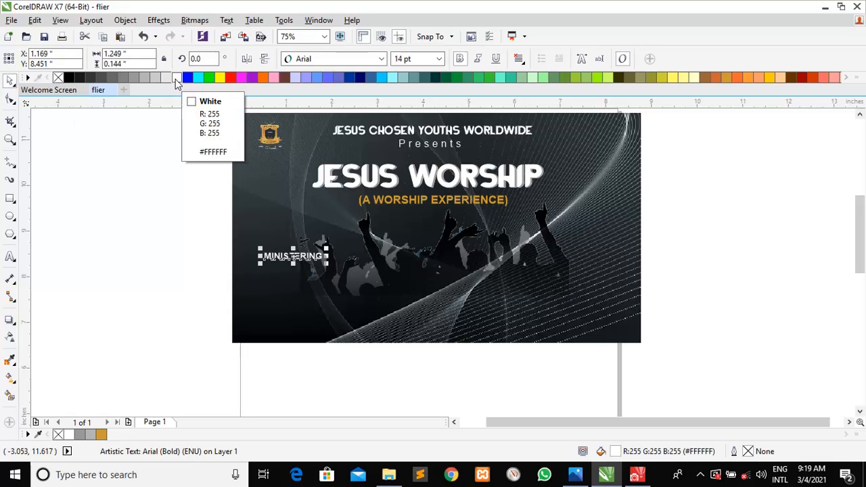
Move MINISTERING higher on the flier's left side
click(158, 220)
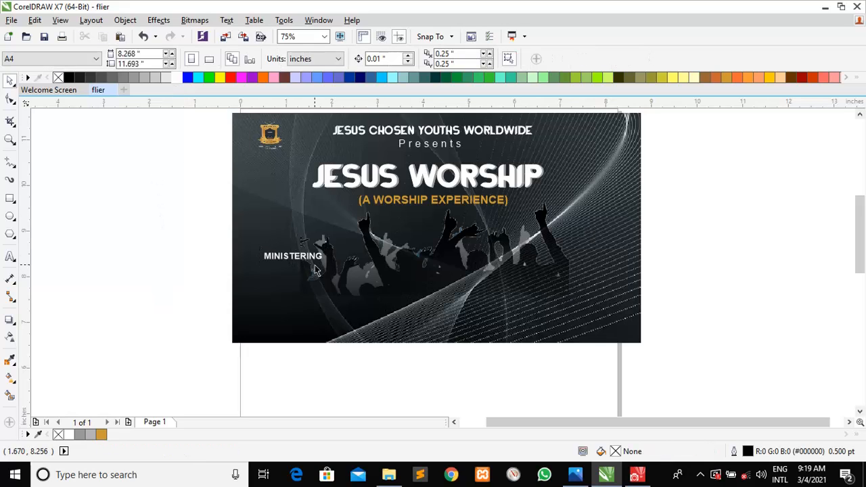
click(309, 263)
drag(294, 255, 289, 232)
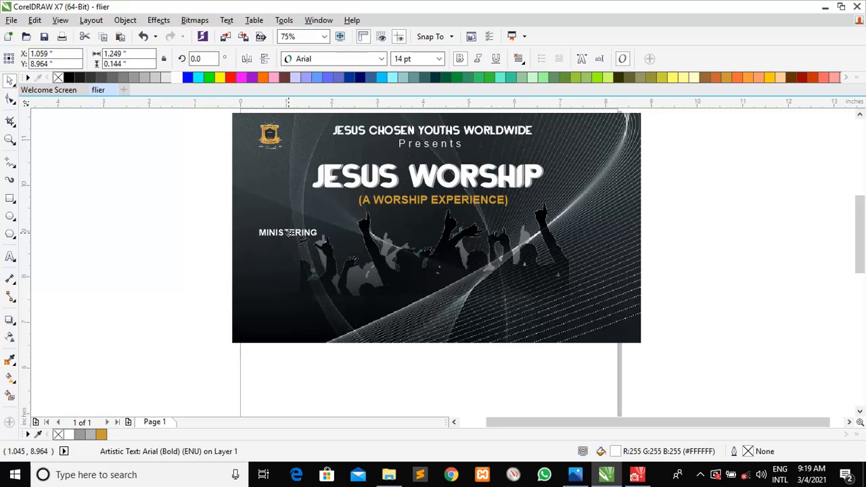
click(116, 257)
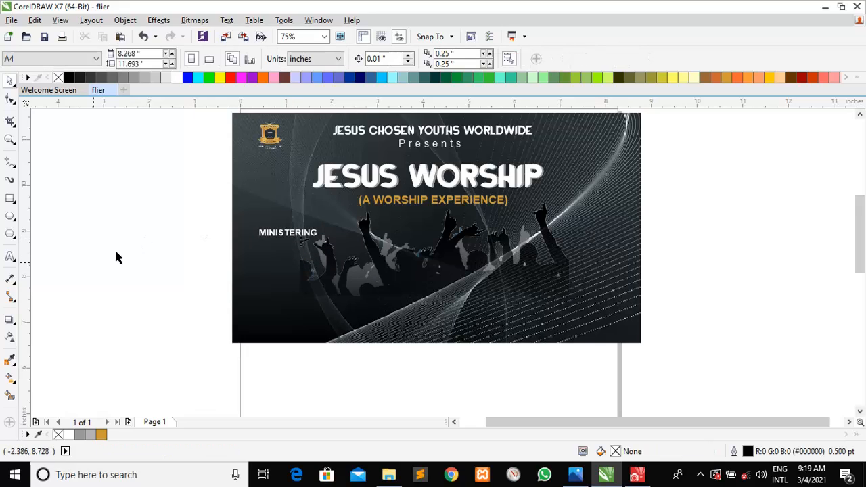
Duplicate MINISTERING below itself and retype the copy as 'JESUS CHOSEN YOUTHS CHOIR'
click(296, 242)
key(ctrl+d)
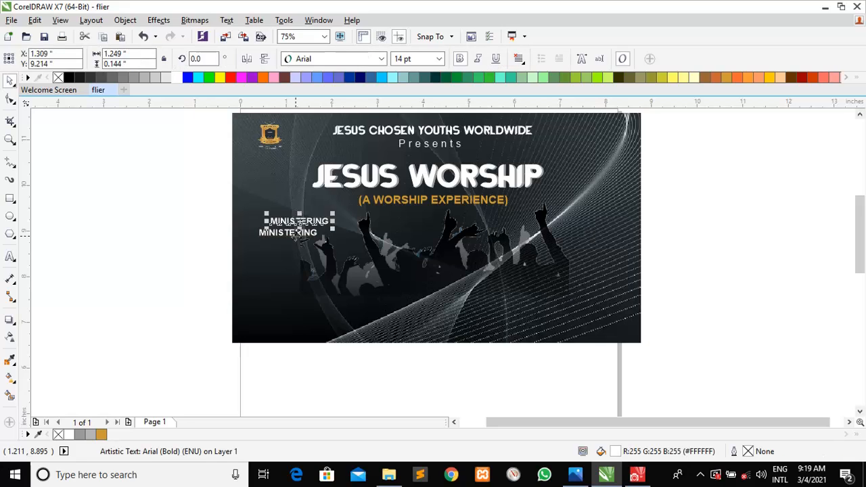
drag(300, 221, 288, 248)
double_click(280, 246)
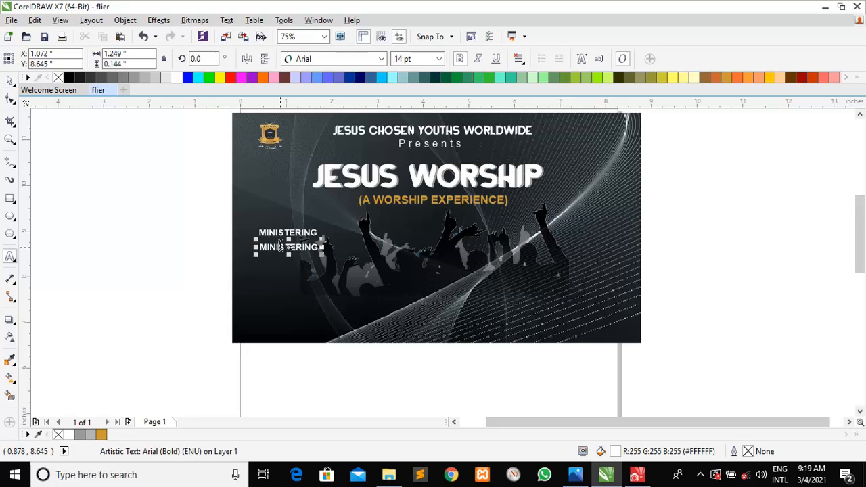
double_click(278, 247)
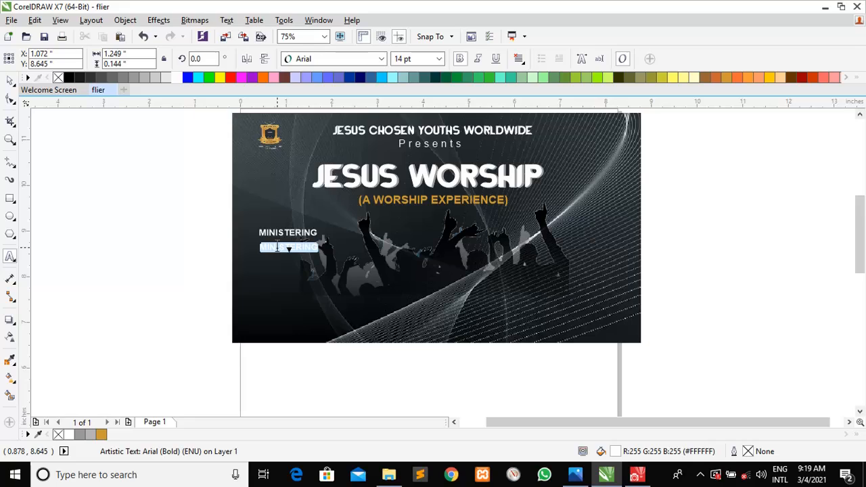
text(JESUS CHOSEN YOUTHS CHOIR)
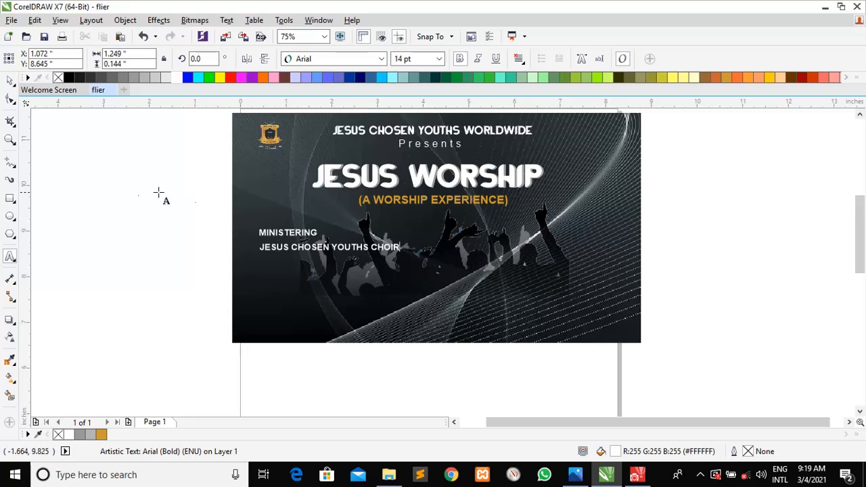
key(Escape)
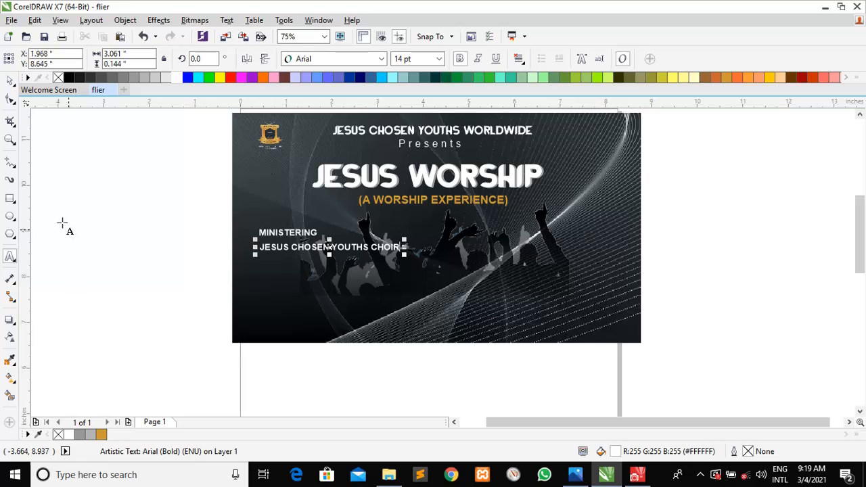
Nudge both the MINISTERING and choir lines up toward the subtitle
click(10, 81)
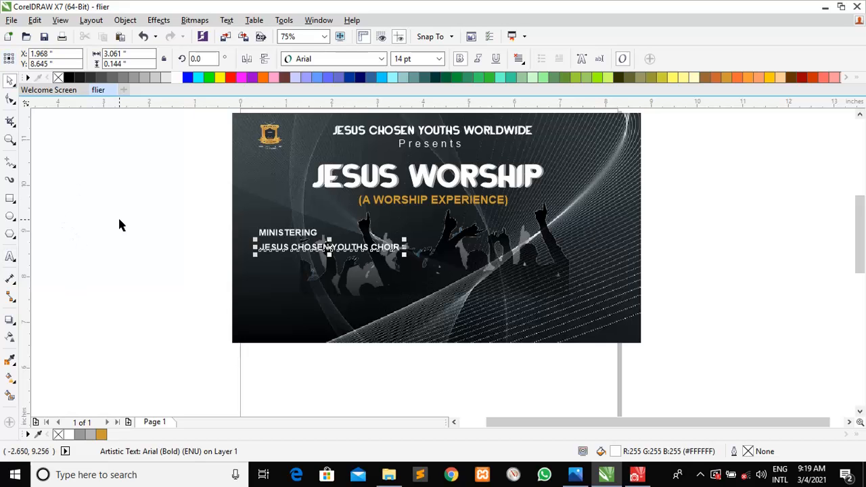
drag(163, 266, 474, 225)
key(Up)
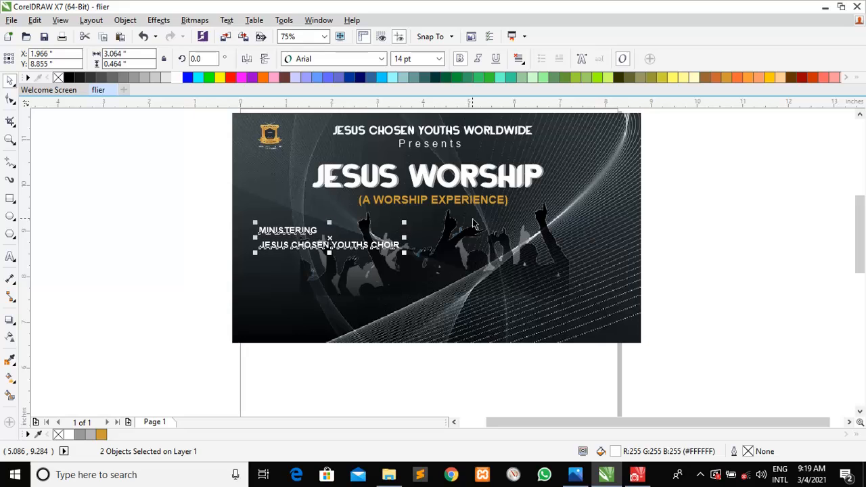
key(Up)
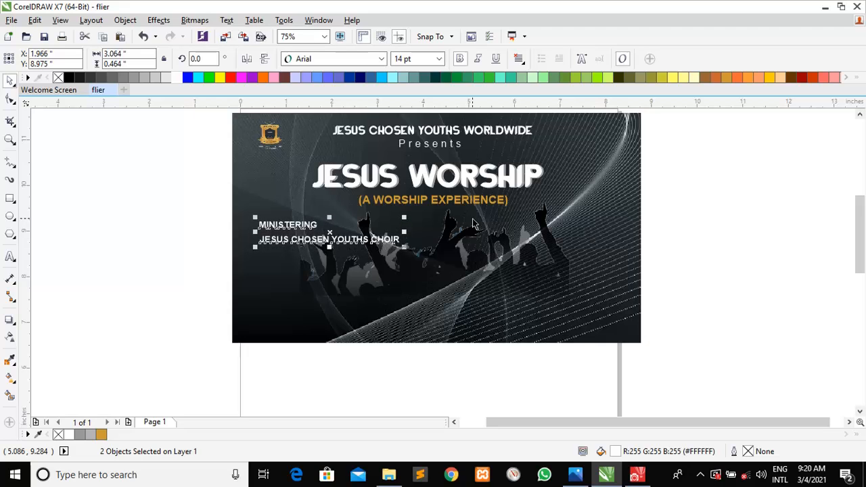
key(ctrl+Up)
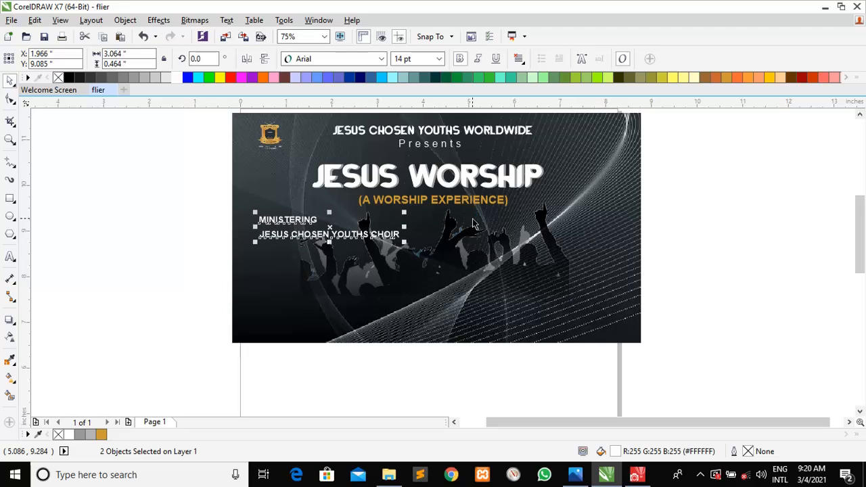
click(127, 252)
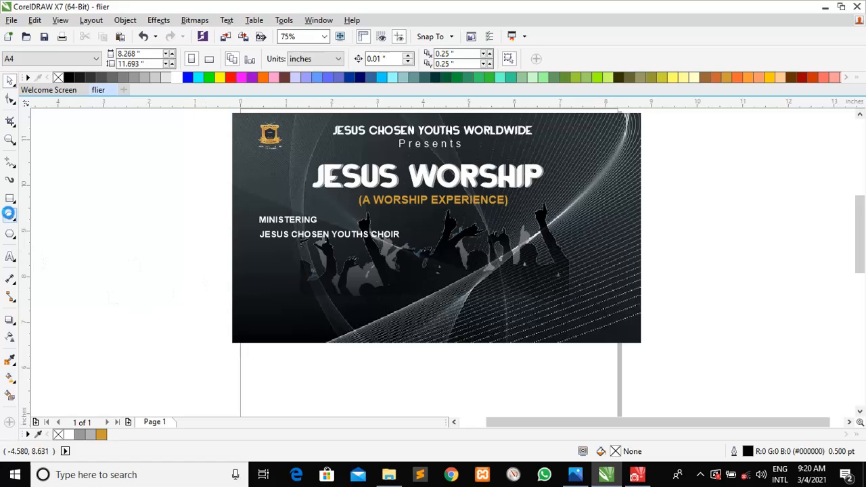
Draw a roughly 1.8-inch circle below the choir text and fill it 20% Black (#CCCCCC)
double_click(14, 216)
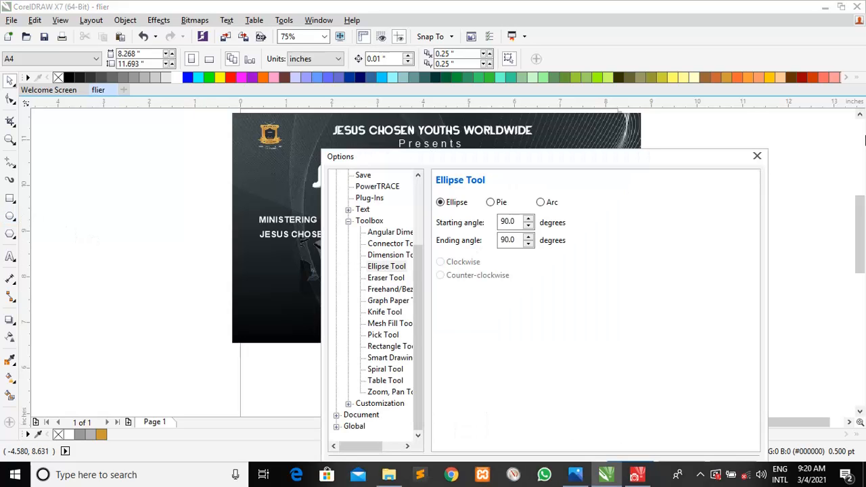
click(756, 157)
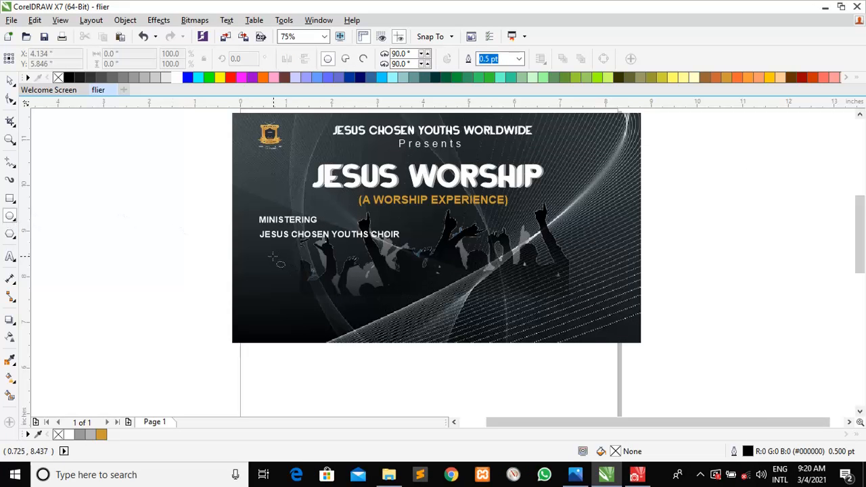
drag(268, 253, 351, 318)
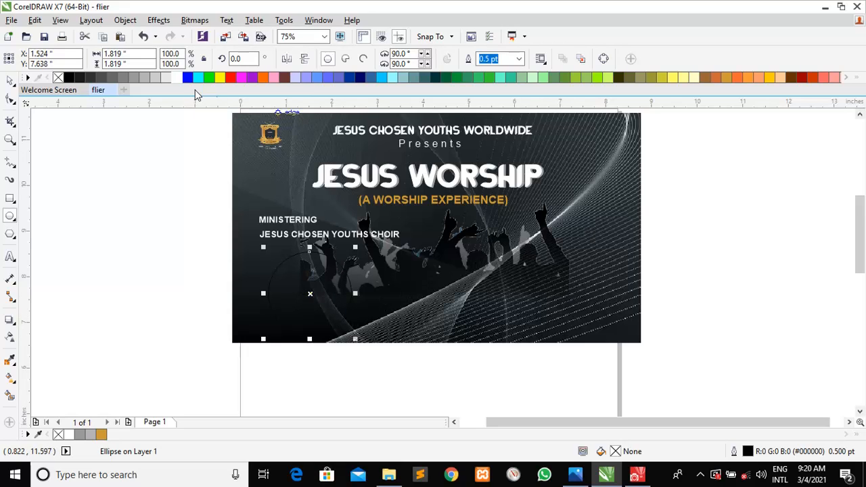
click(155, 77)
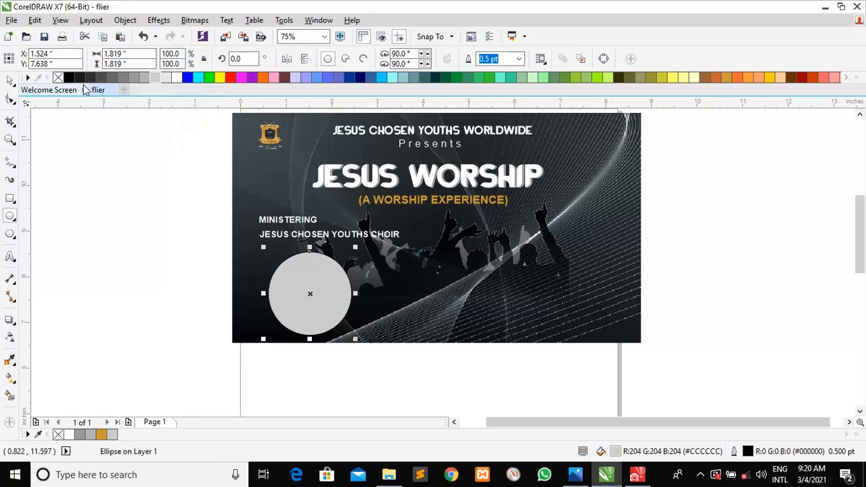
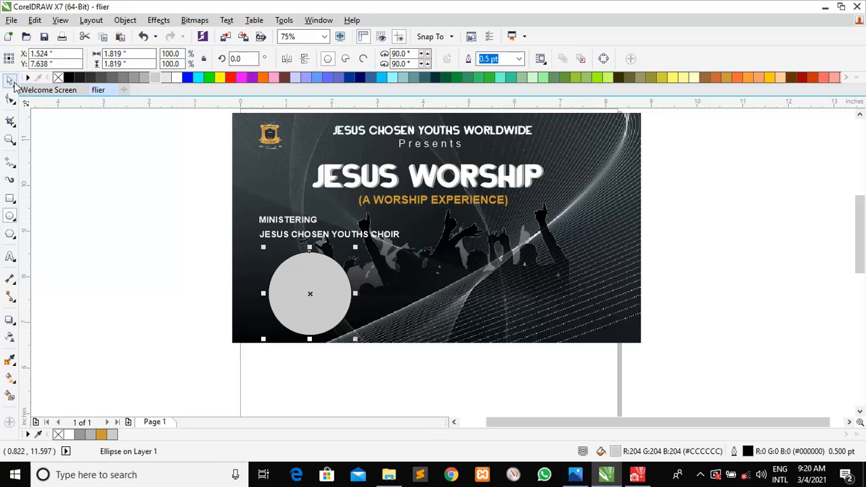
Shift the grey circle below the choir line slightly upward
click(11, 81)
click(210, 336)
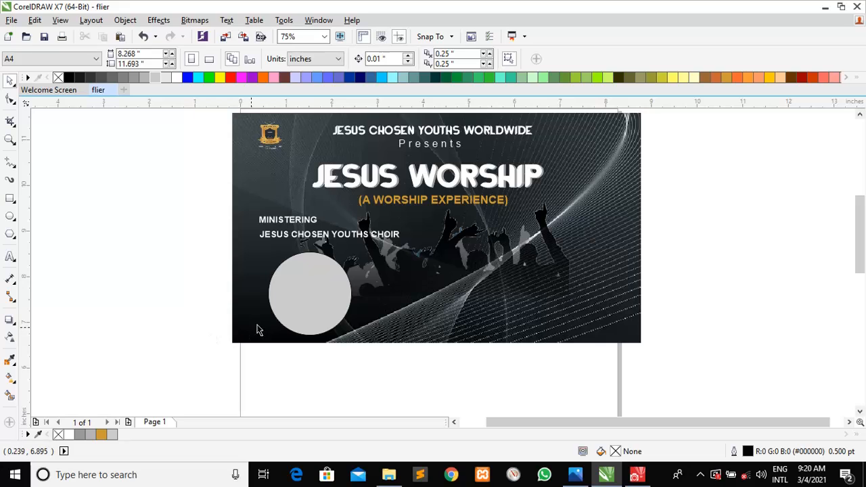
drag(303, 313, 303, 301)
click(317, 386)
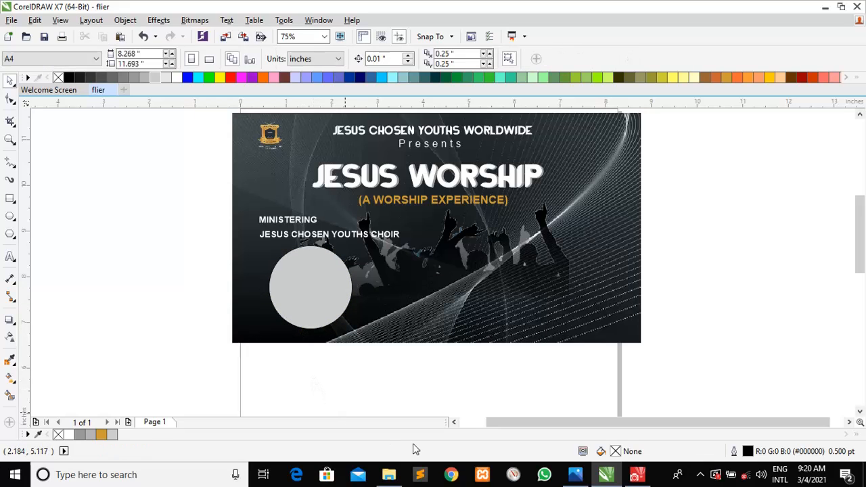
Import the portrait photo IMG-20201214-WA0001 from 'materials needed' onto the flier's right side
click(390, 475)
click(389, 297)
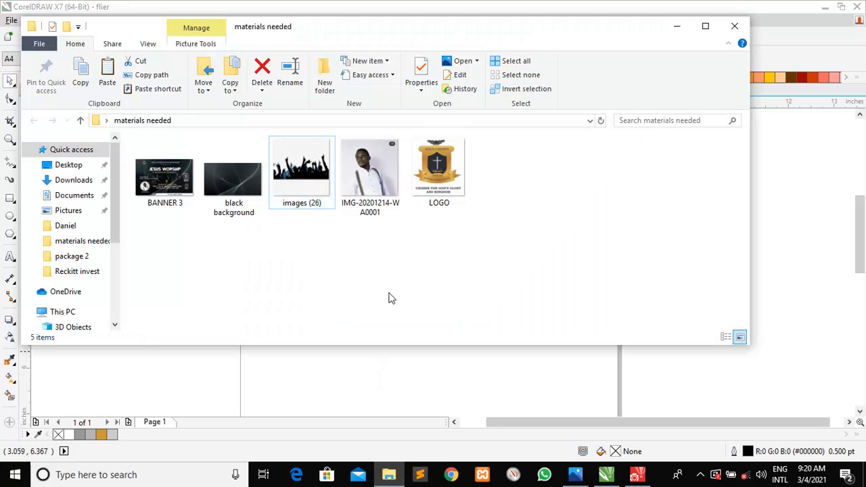
click(373, 183)
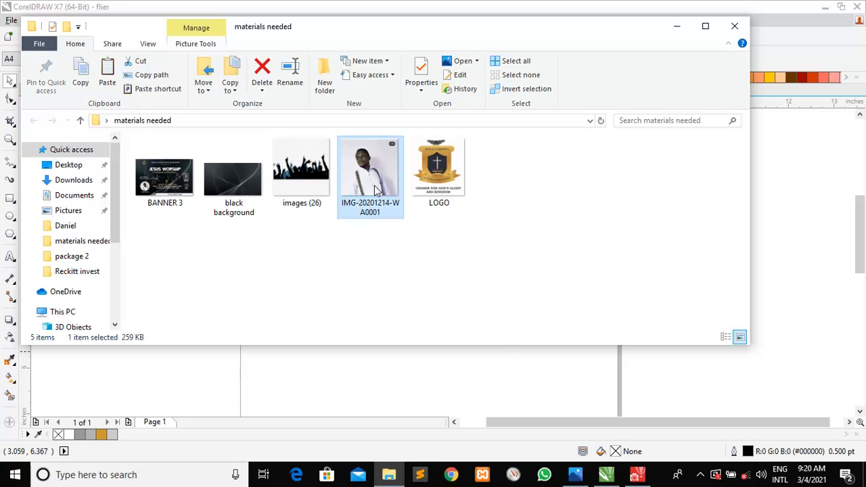
click(390, 367)
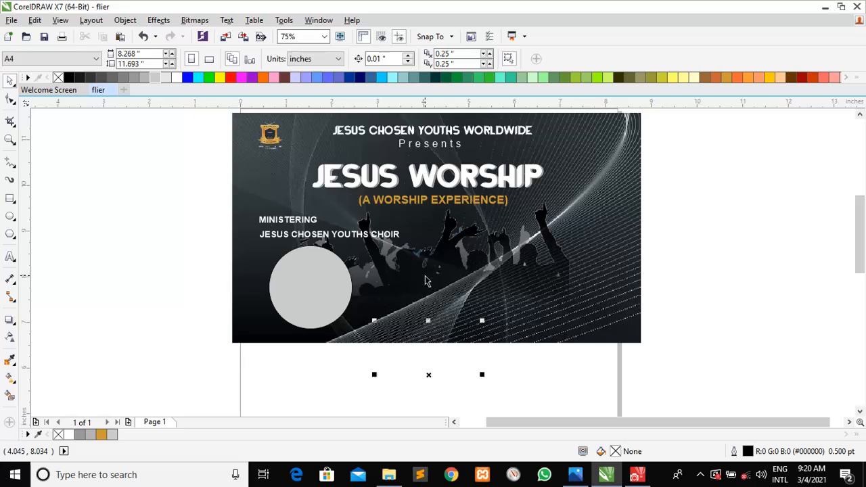
drag(431, 340, 547, 259)
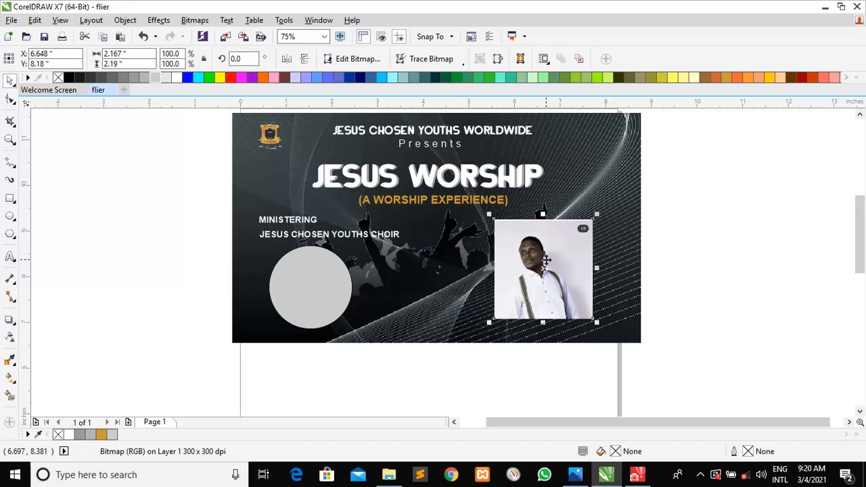
Draw a circle over the portrait's head and shoulders, then select it with the photo
click(10, 217)
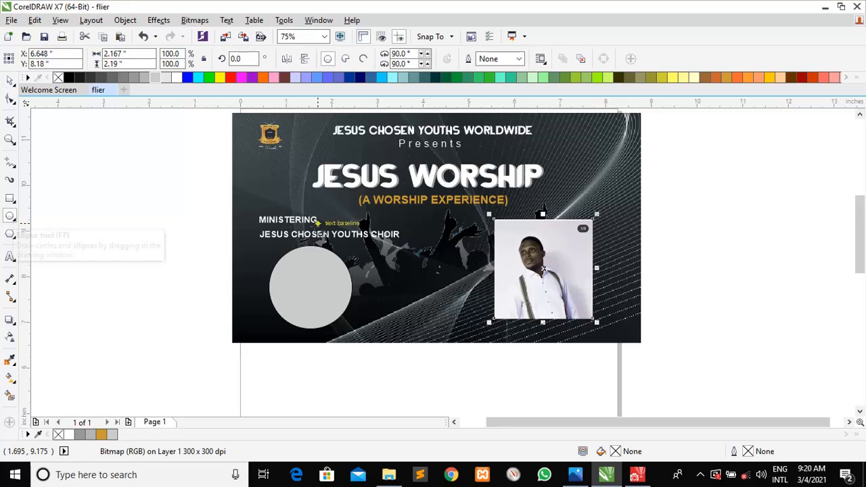
mouse_move(493, 218)
mouse_down()
mouse_move(544, 279)
mouse_move(573, 288)
mouse_move(591, 306)
mouse_up()
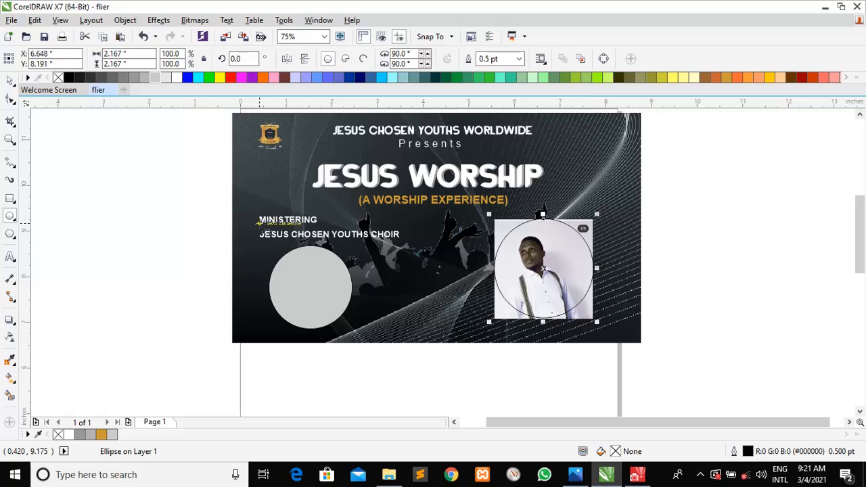
click(9, 82)
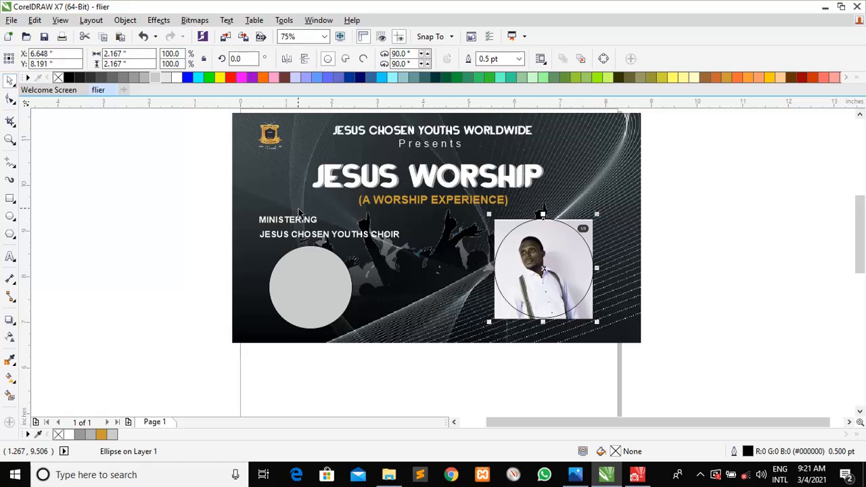
click(680, 331)
drag(680, 329, 484, 214)
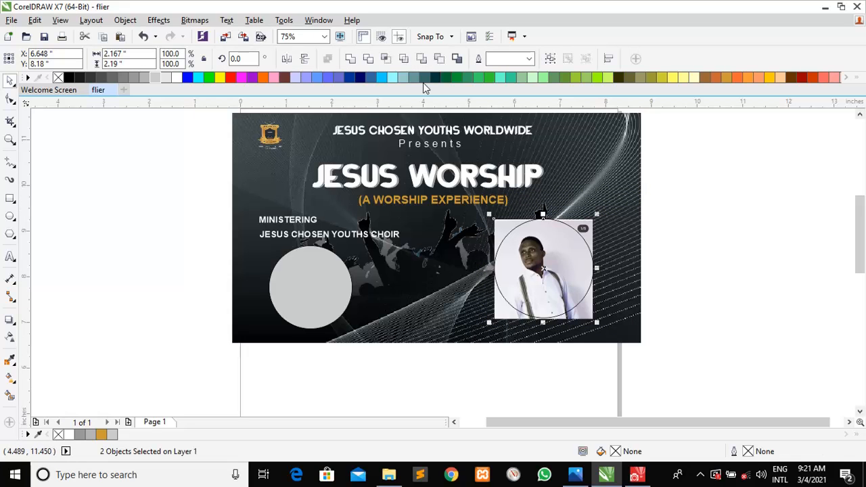
Intersect the photo with the circle, then delete the original photo and leftover outline
click(387, 60)
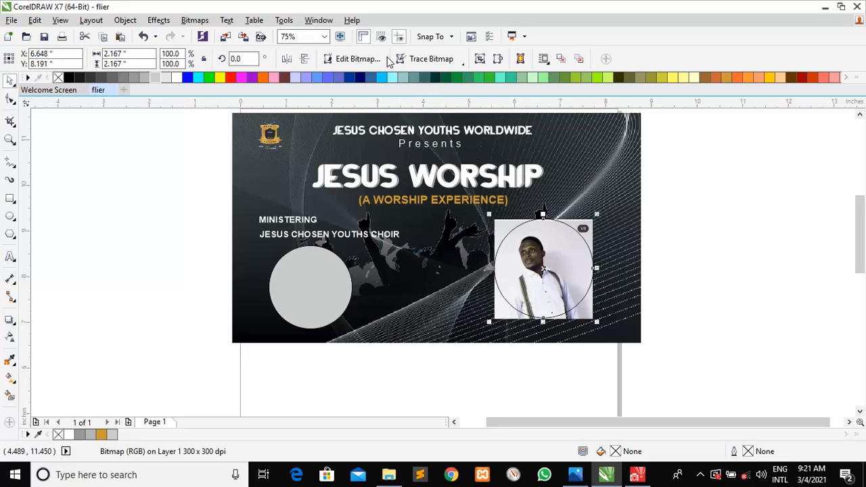
click(705, 243)
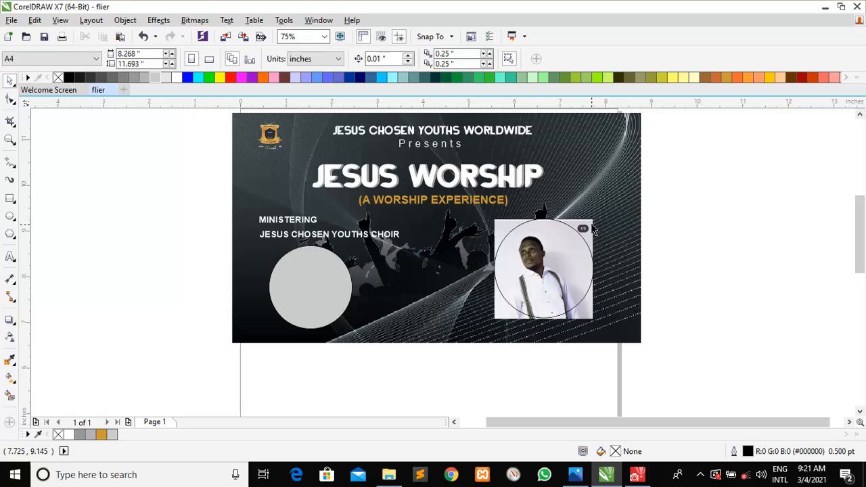
drag(593, 230, 730, 223)
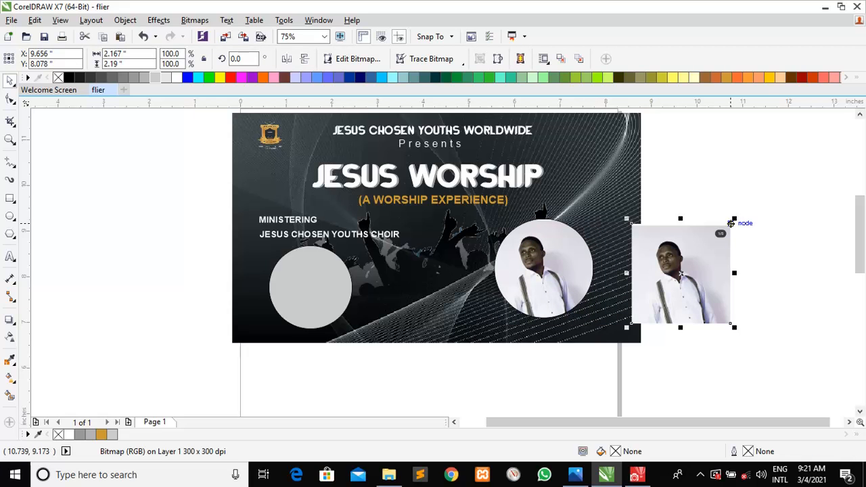
key(Delete)
drag(570, 257, 701, 278)
key(ctrl+z)
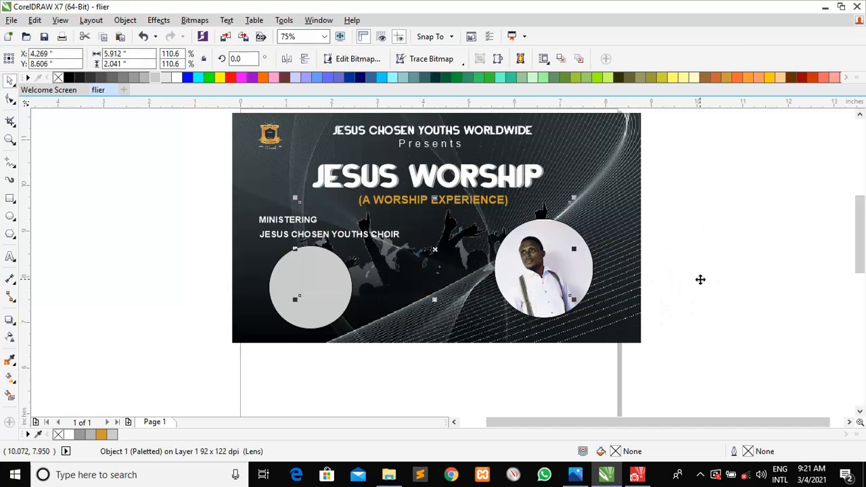
click(753, 286)
drag(583, 261, 721, 290)
key(Delete)
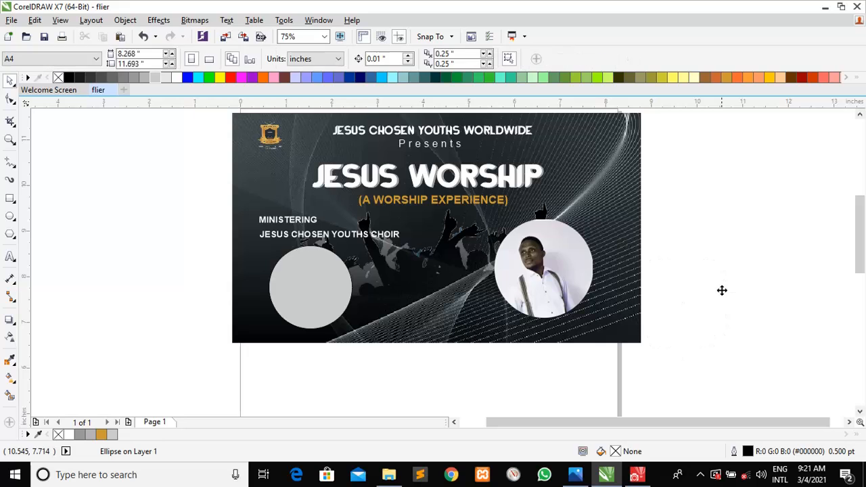
Scale the circular portrait to about 74% and fit it inside the grey circle
click(574, 251)
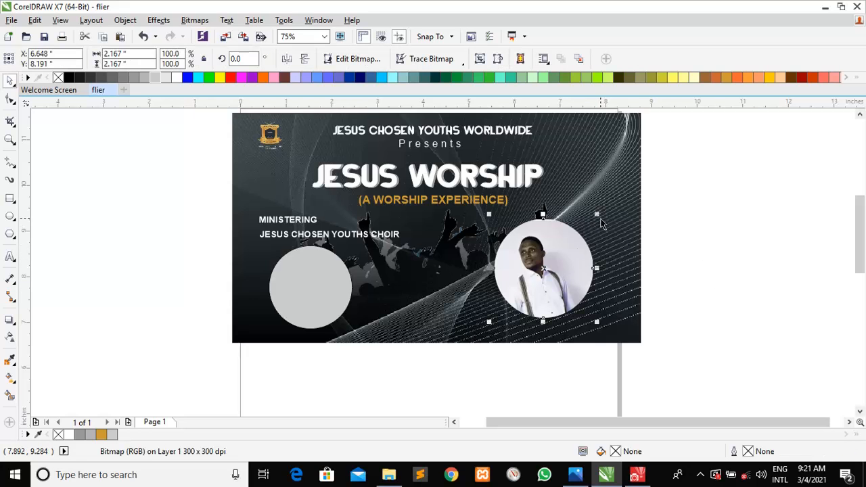
drag(598, 212, 588, 218)
key(ctrl+z)
click(577, 251)
drag(596, 216, 587, 225)
key(ctrl+z)
click(572, 240)
drag(593, 216, 565, 246)
drag(535, 283, 322, 295)
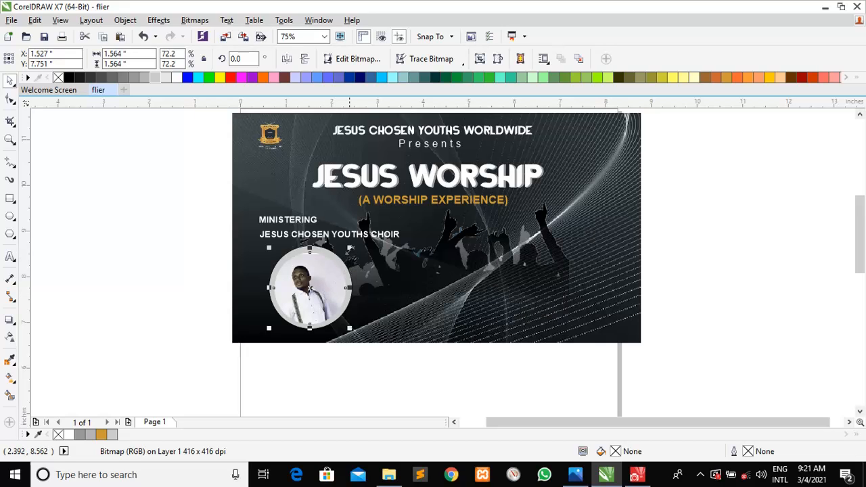
drag(349, 249, 351, 246)
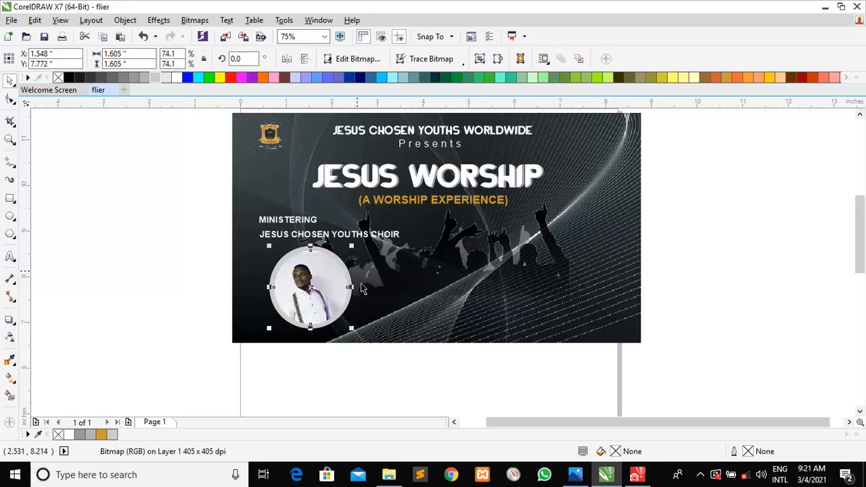
click(580, 477)
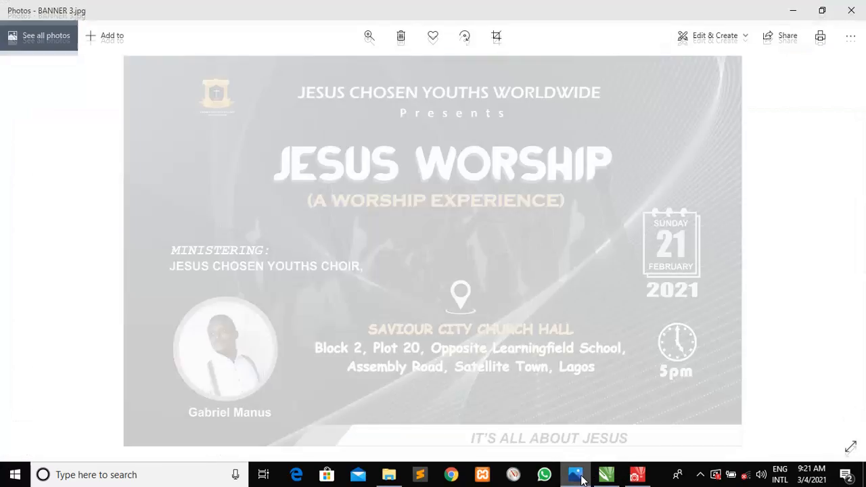
click(581, 478)
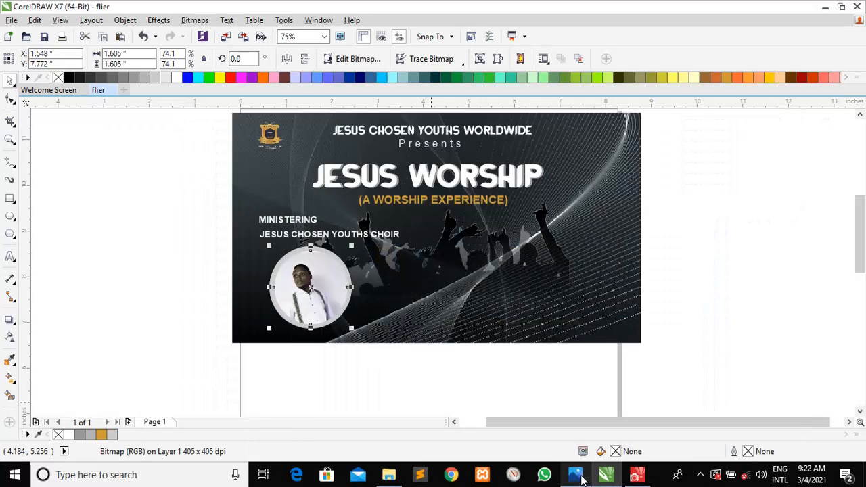
right_click(166, 246)
click(130, 205)
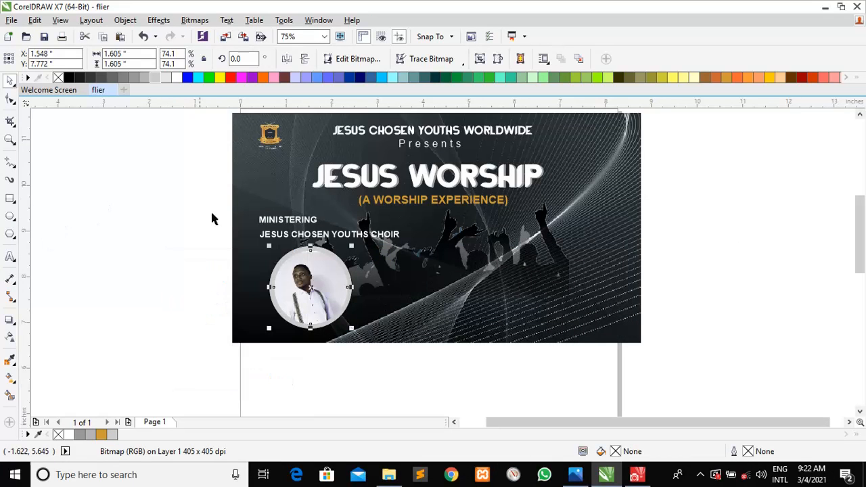
click(279, 267)
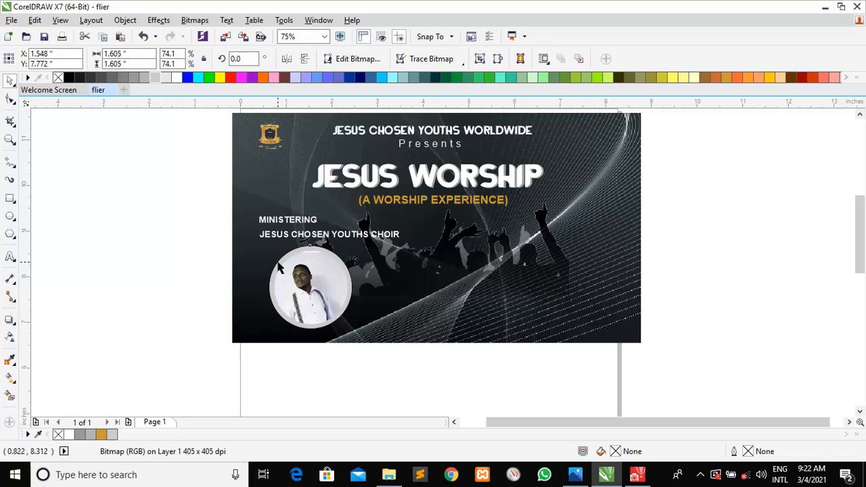
scroll(278, 242, down, 2)
right_click(277, 242)
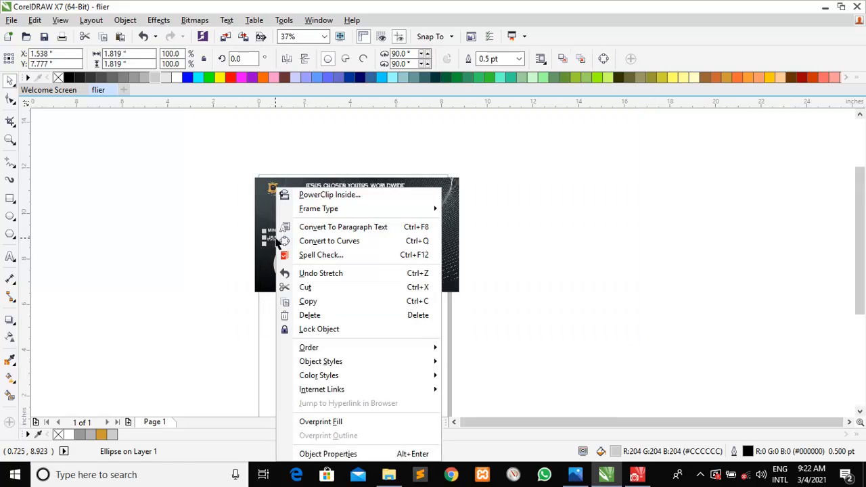
key(Escape)
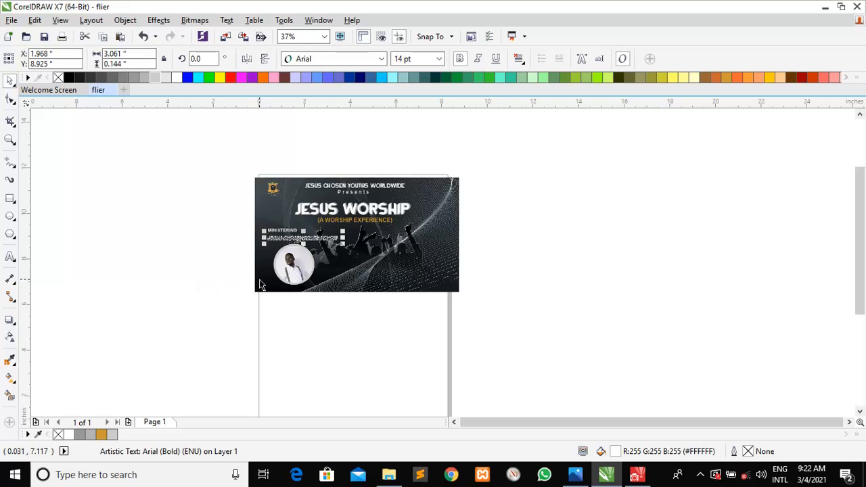
key(z)
drag(241, 176, 486, 306)
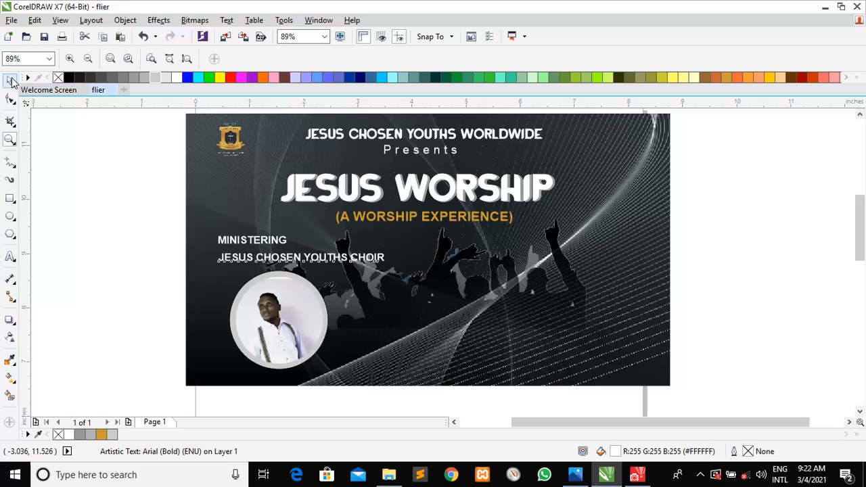
click(11, 80)
click(158, 325)
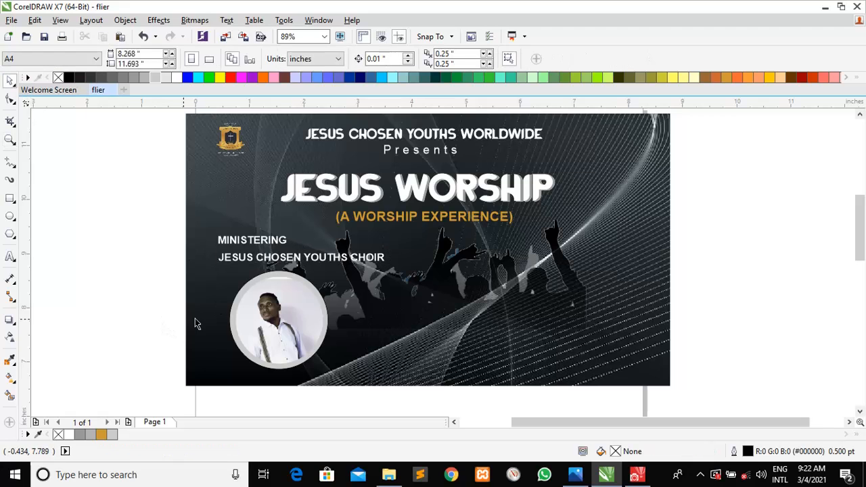
click(230, 323)
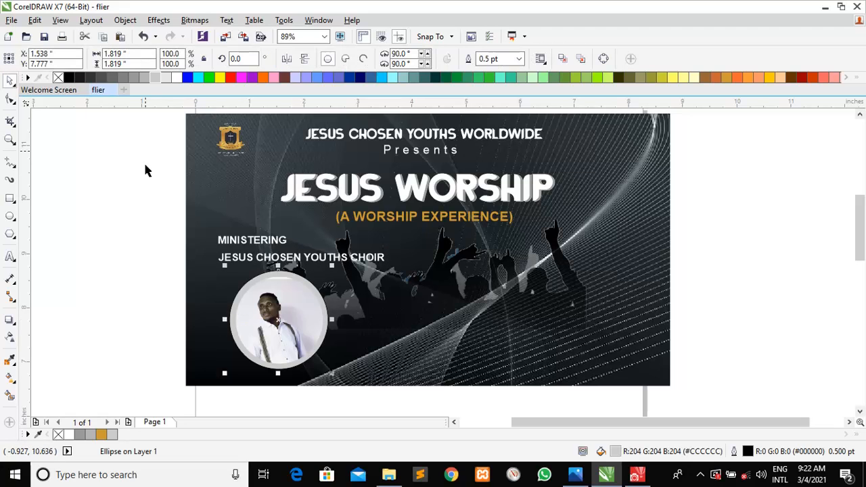
click(140, 80)
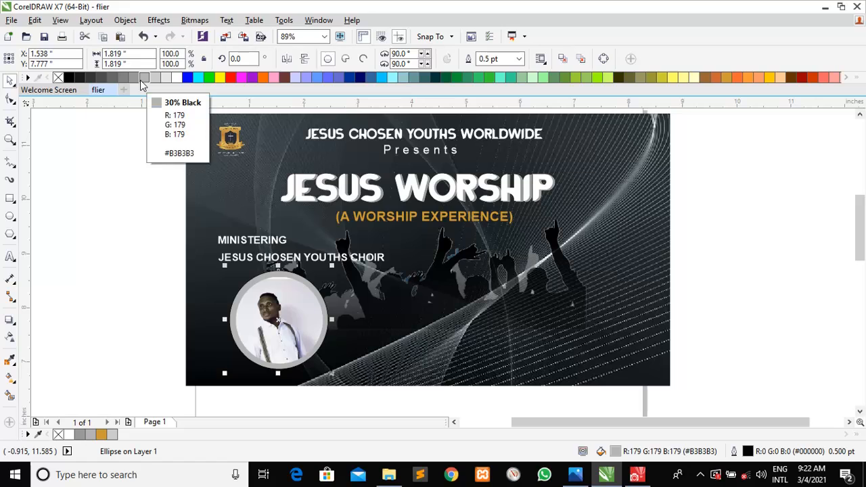
click(117, 230)
click(263, 318)
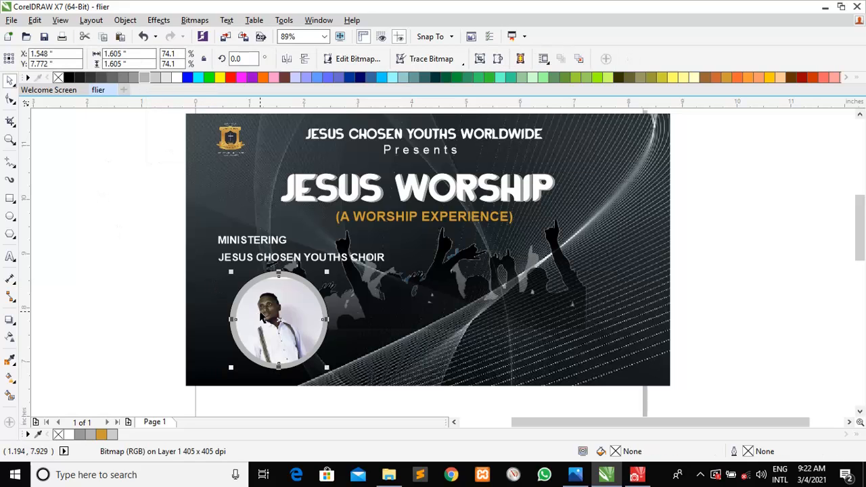
drag(262, 318, 258, 313)
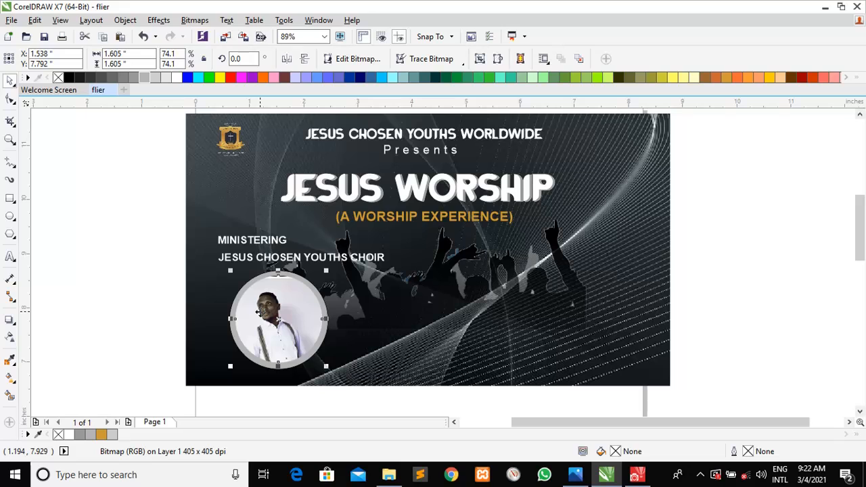
click(152, 253)
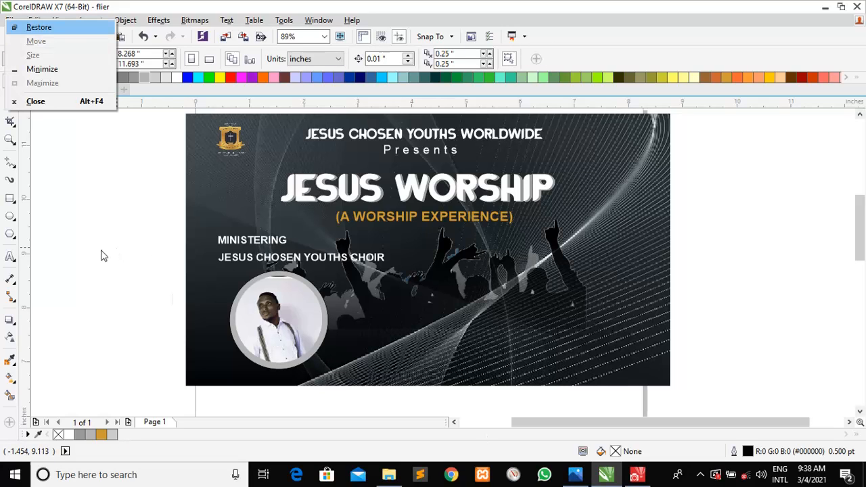
click(86, 235)
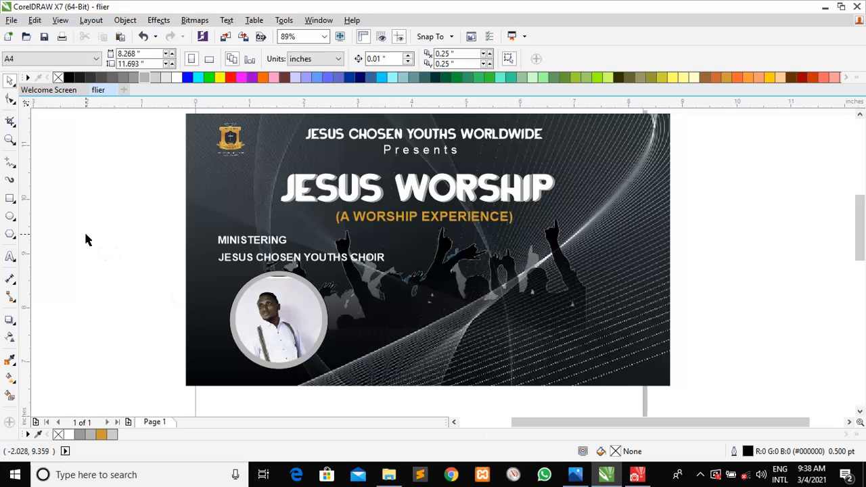
Draw a small white 3-sided triangle and rotate it to point downward
click(8, 237)
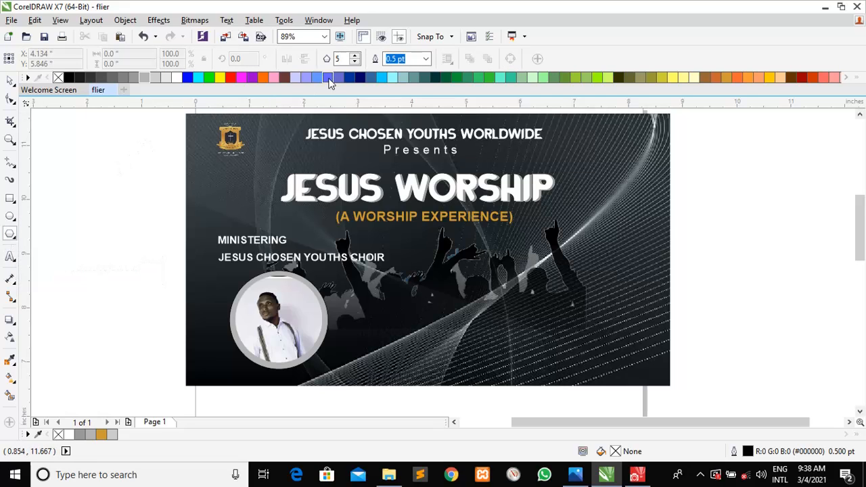
click(357, 62)
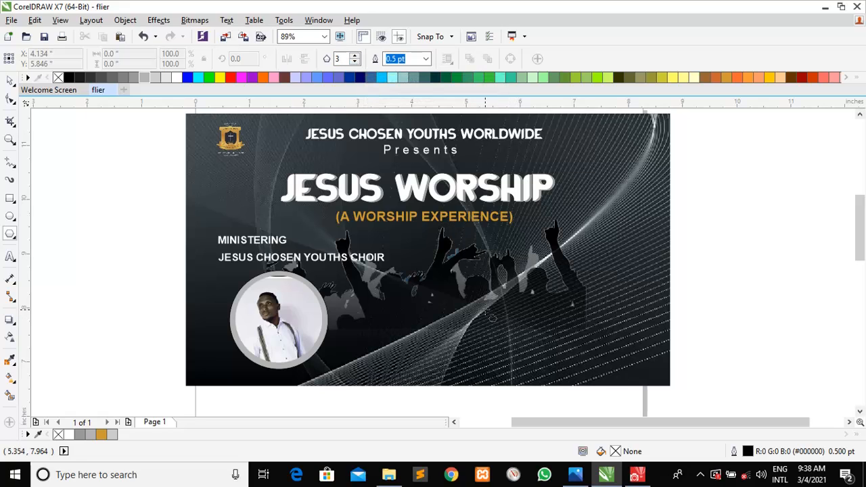
drag(438, 283, 469, 322)
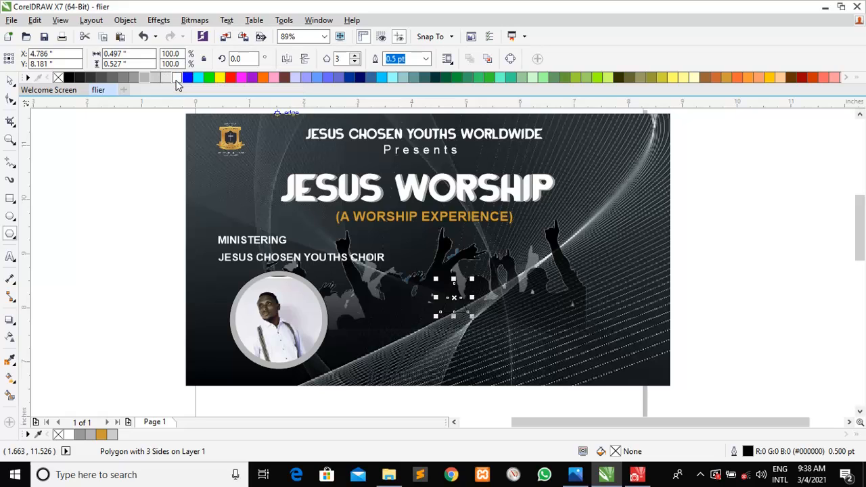
click(177, 79)
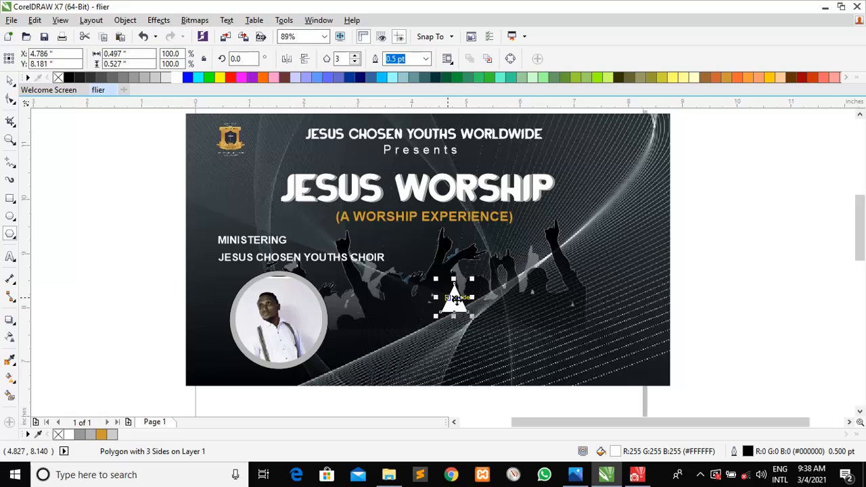
key(alt+space)
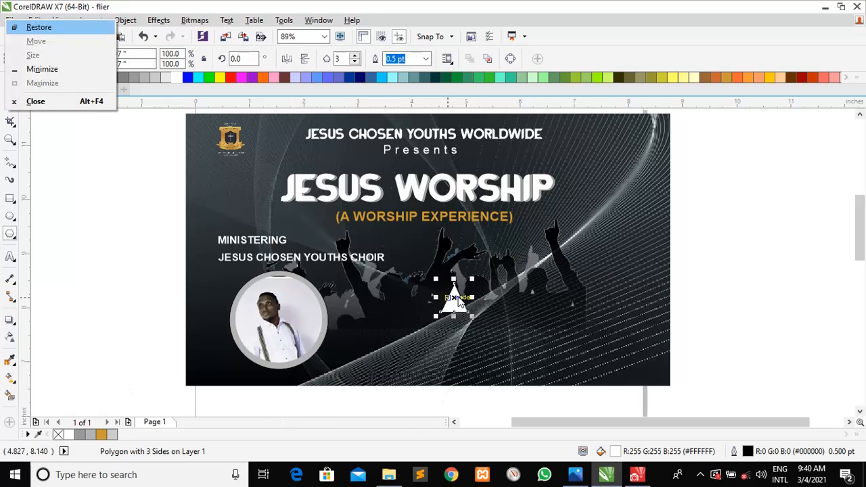
key(Escape)
click(459, 305)
drag(470, 281, 430, 322)
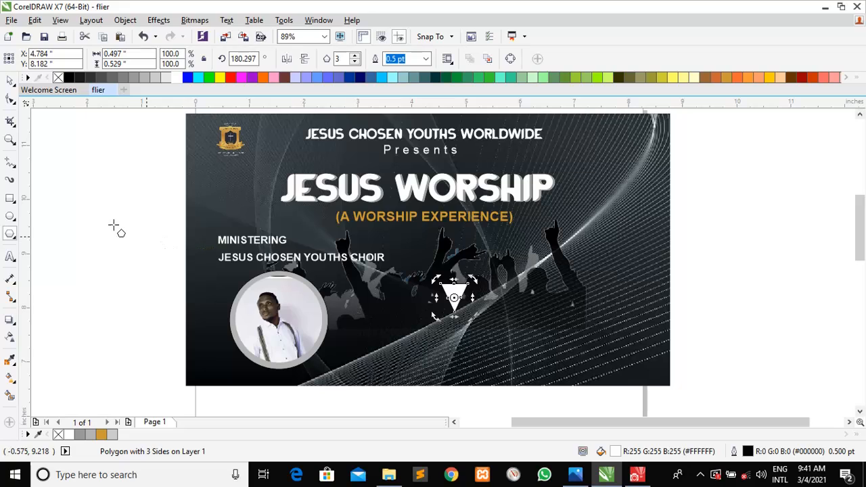
Add a white circle atop the triangle, weld them into a pin, and move it right
click(10, 217)
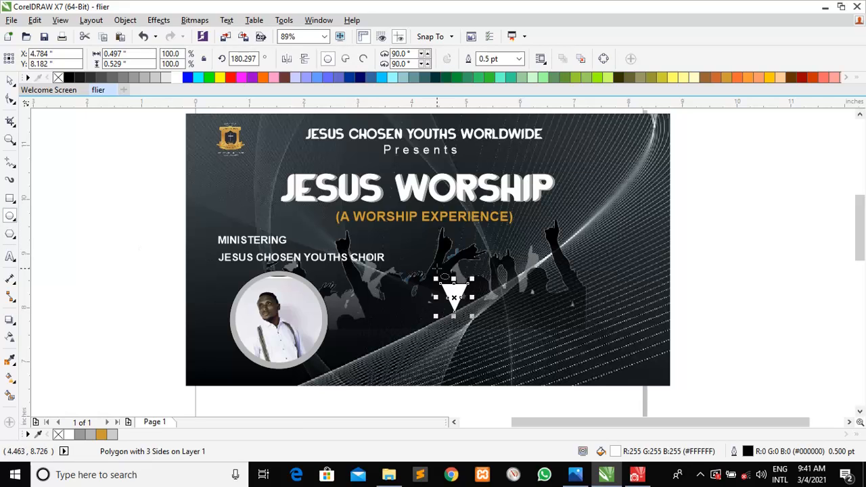
drag(440, 270, 466, 293)
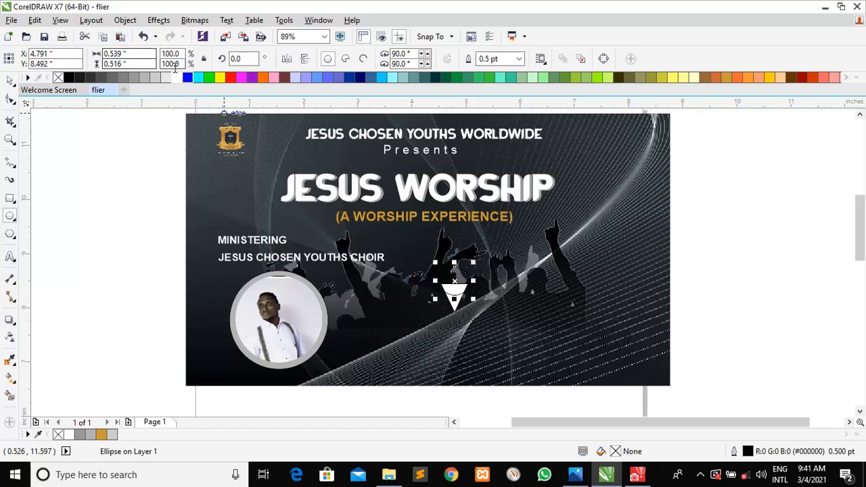
click(180, 78)
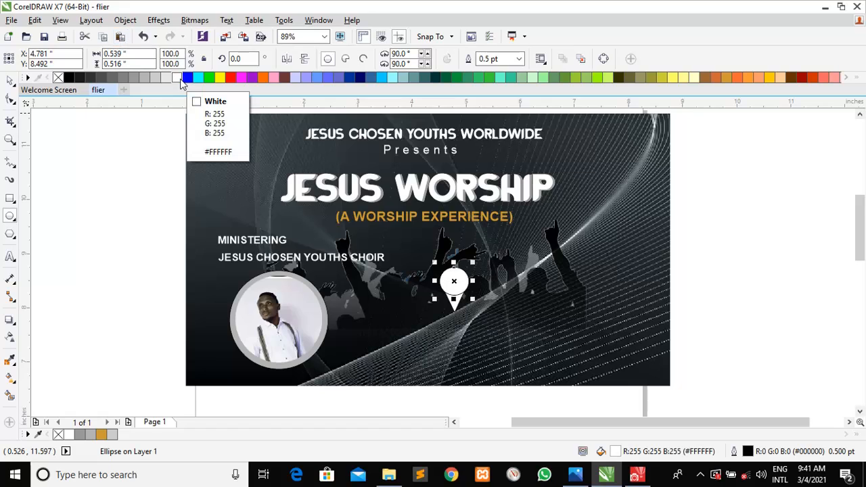
key(Left)
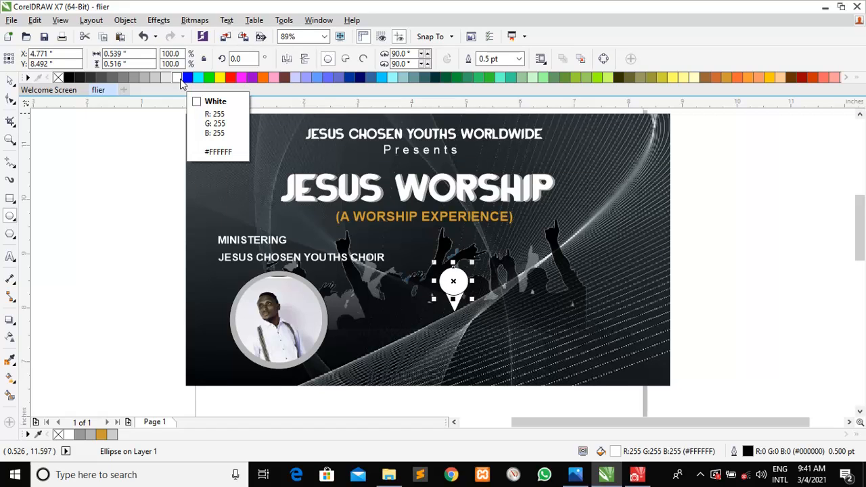
click(8, 82)
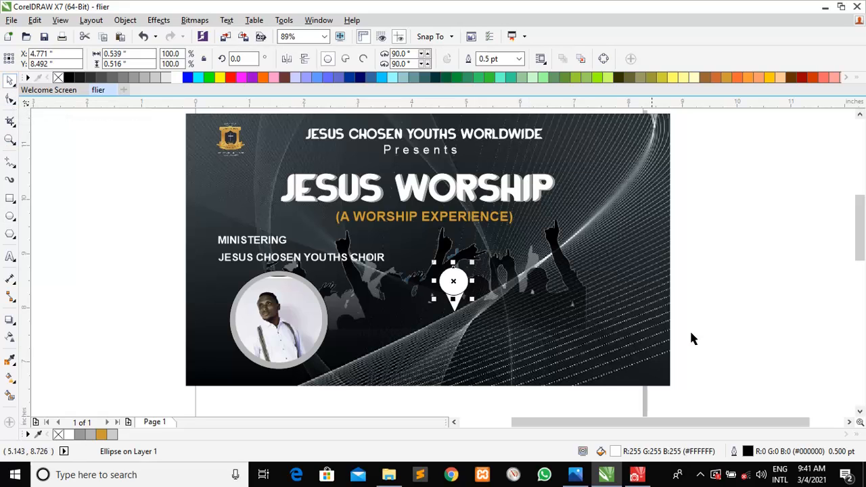
drag(710, 326, 431, 255)
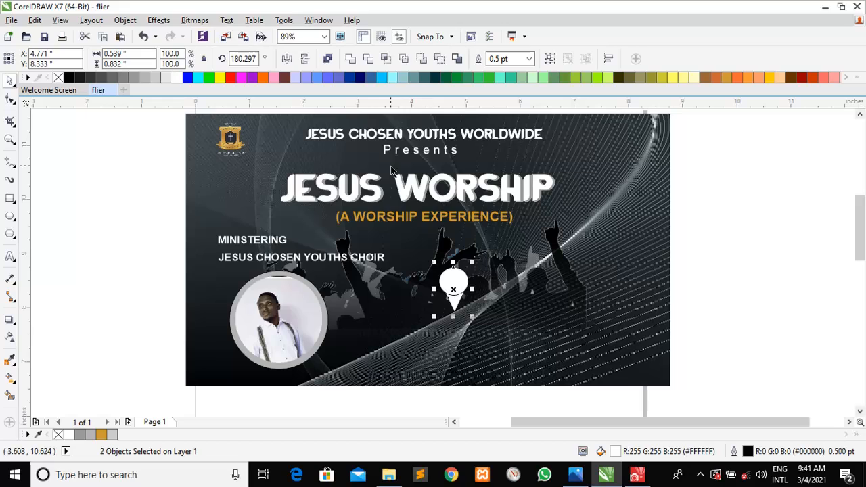
right_click(366, 67)
click(352, 63)
click(352, 59)
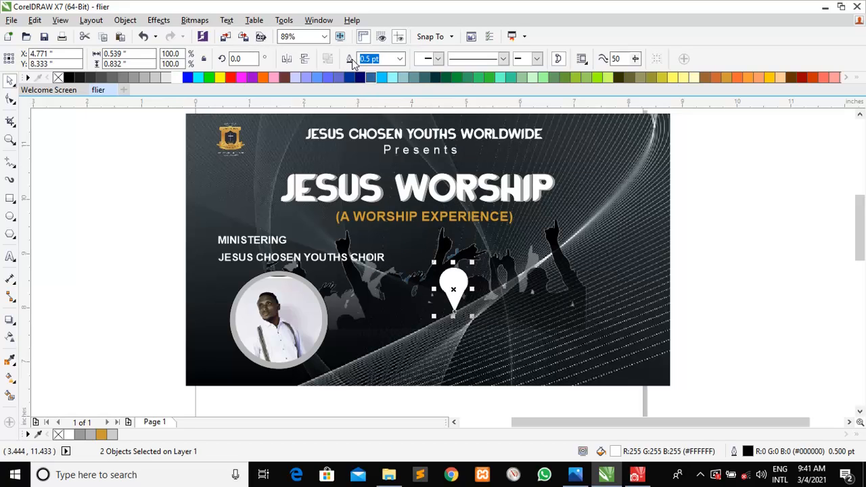
click(711, 291)
drag(453, 288, 613, 271)
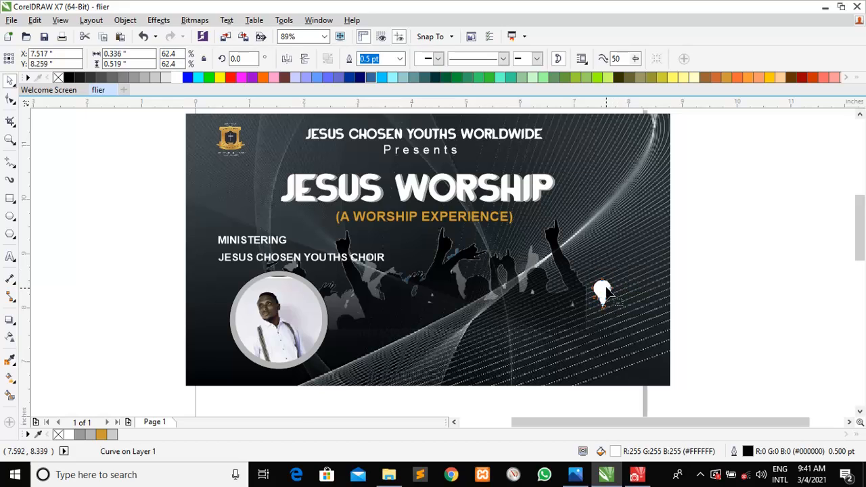
Move the pin over the crowd and draw a flat white ellipse beneath it
key(F10)
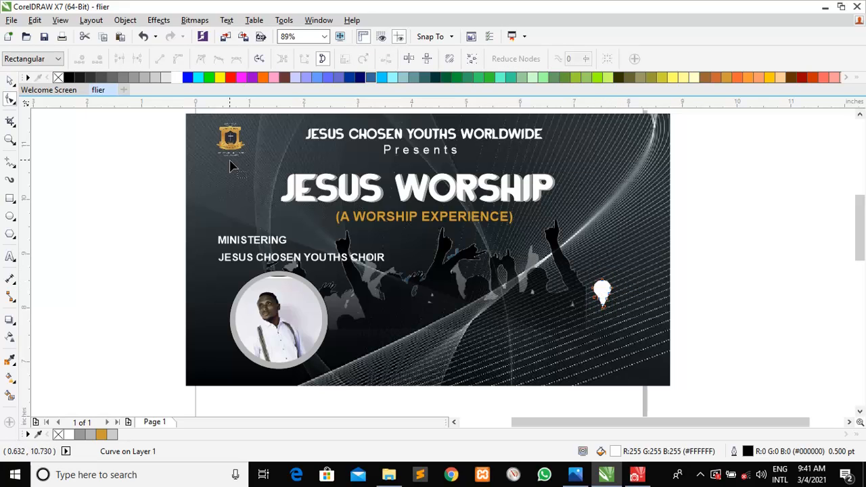
click(11, 80)
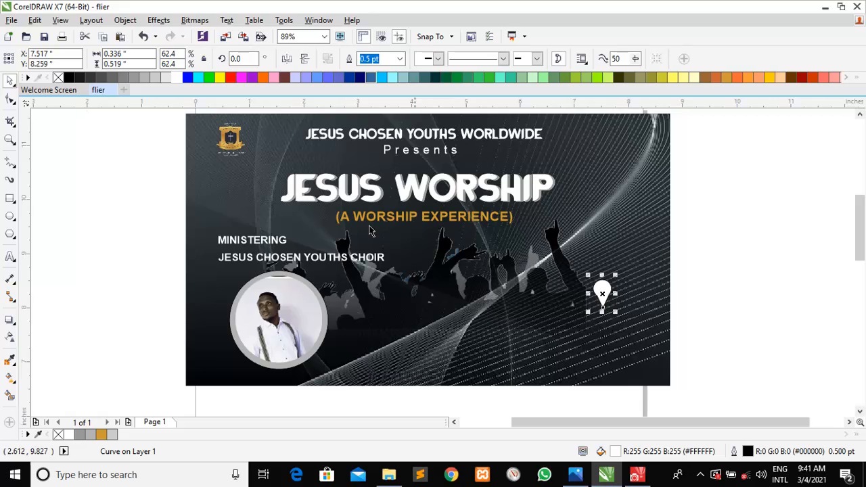
drag(604, 293, 572, 271)
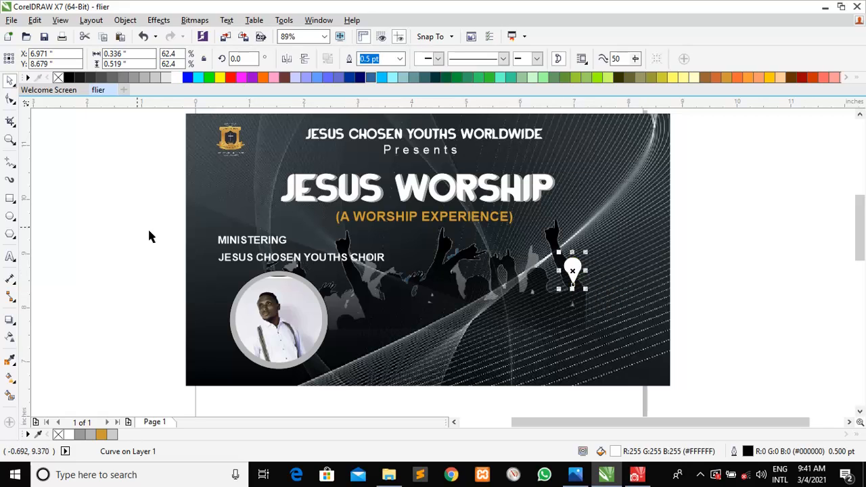
click(9, 216)
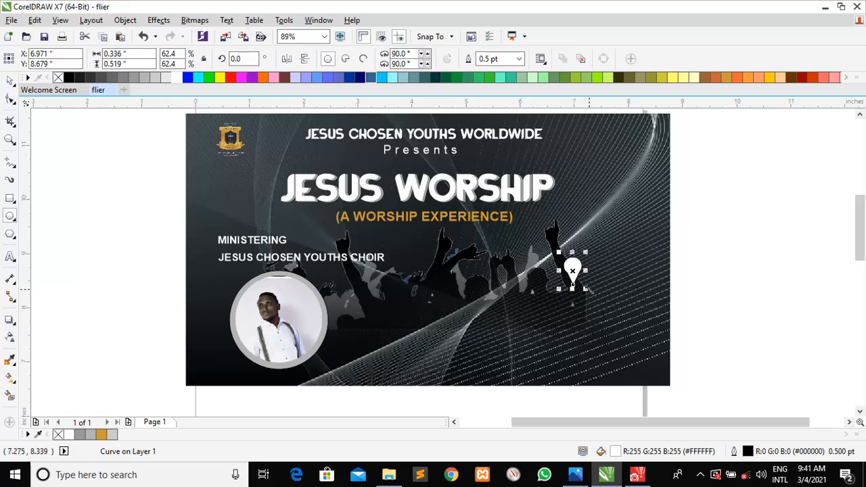
drag(597, 293, 554, 283)
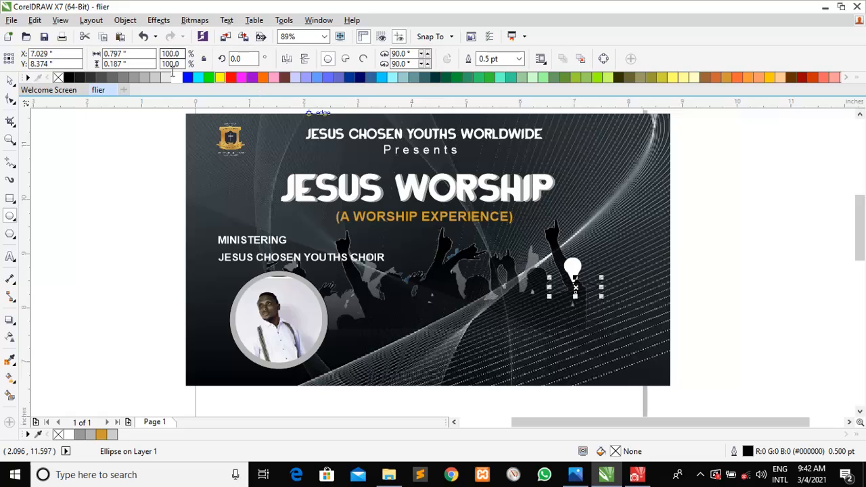
click(173, 78)
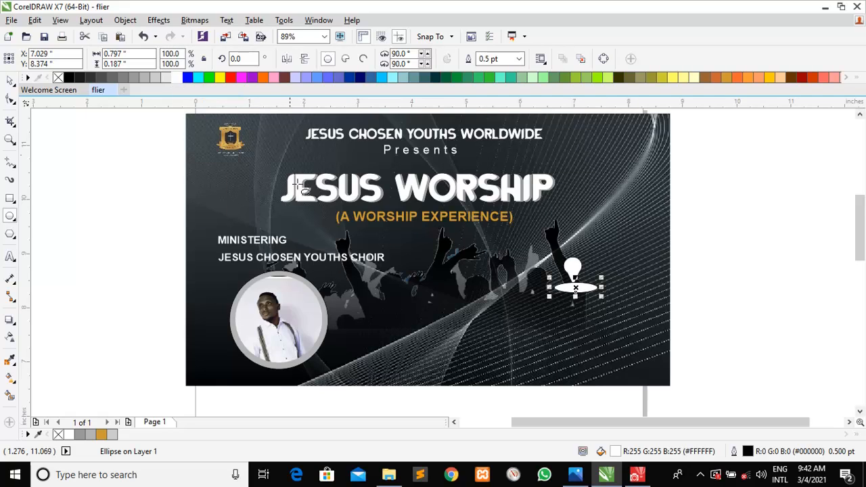
Duplicate the flat ellipse, shrink the copy slightly, and fill it 90% Black
key(ctrl+d)
key(space)
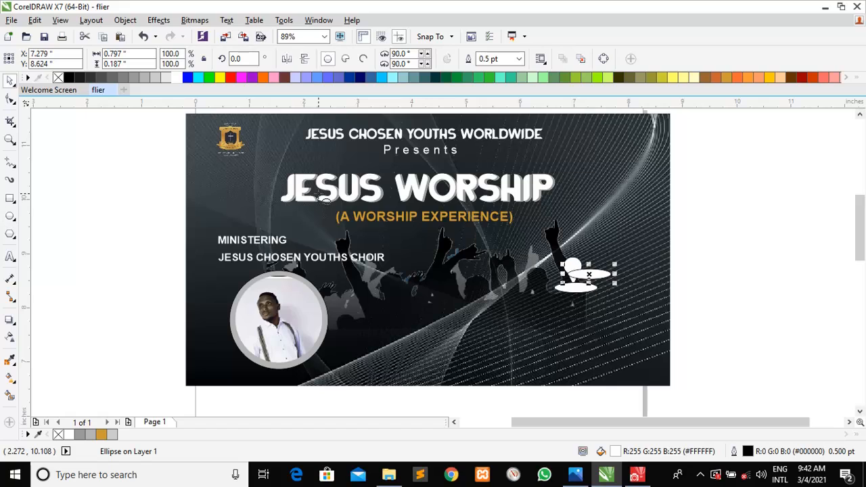
drag(614, 274, 575, 288)
key(Up)
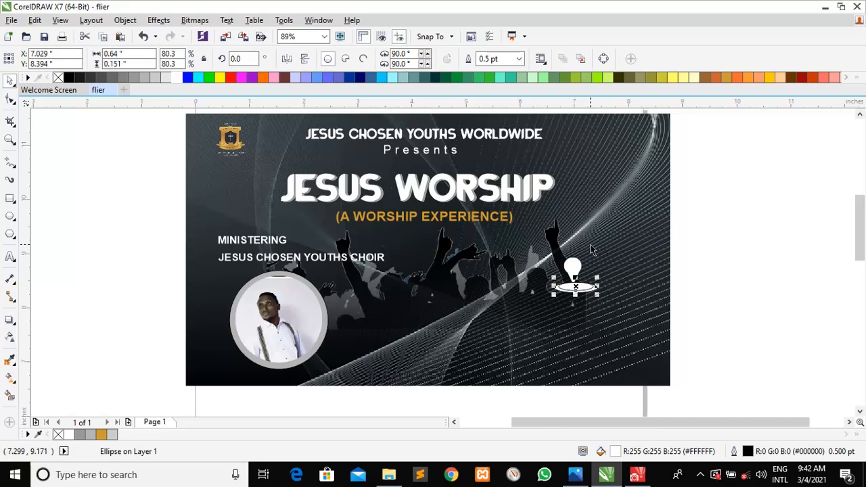
click(88, 78)
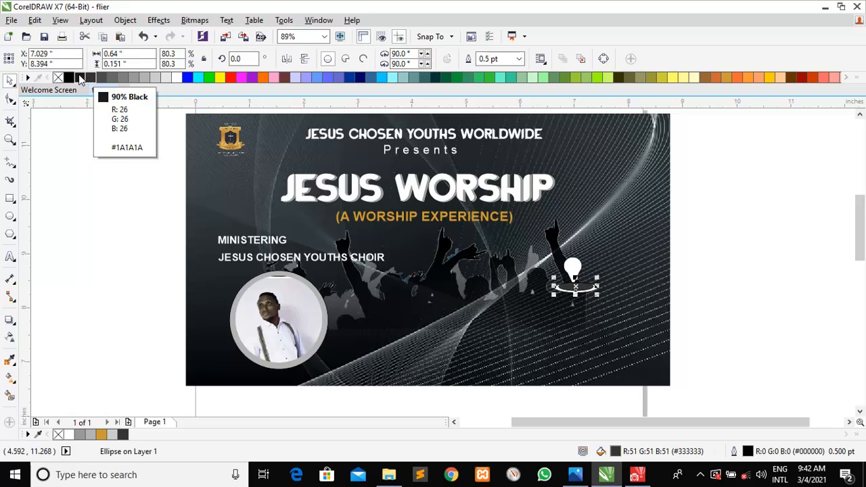
click(68, 77)
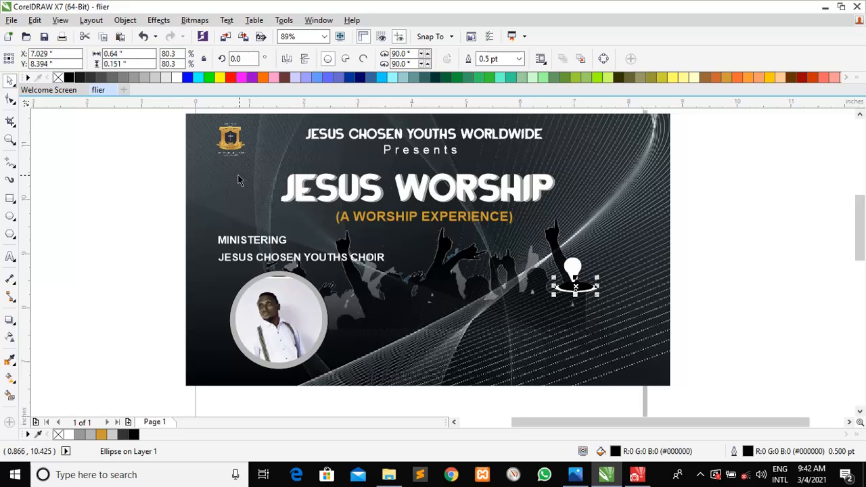
click(81, 78)
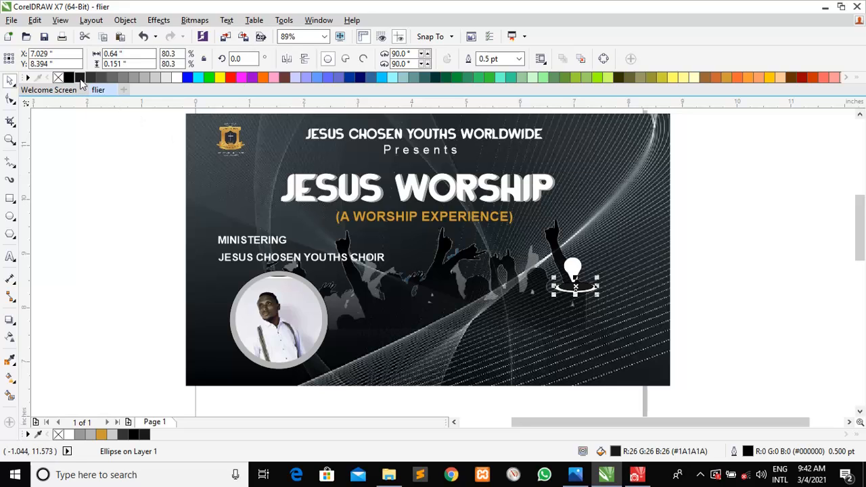
click(851, 322)
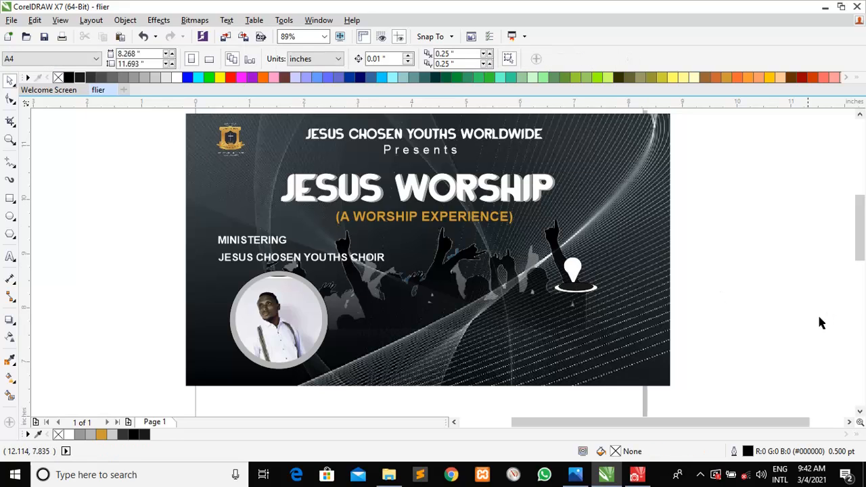
Bring the white pin to the front of all objects
click(572, 275)
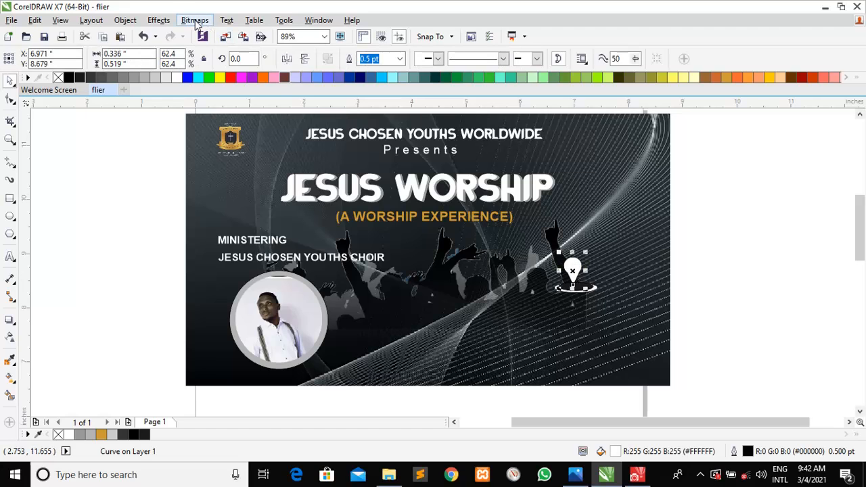
click(125, 19)
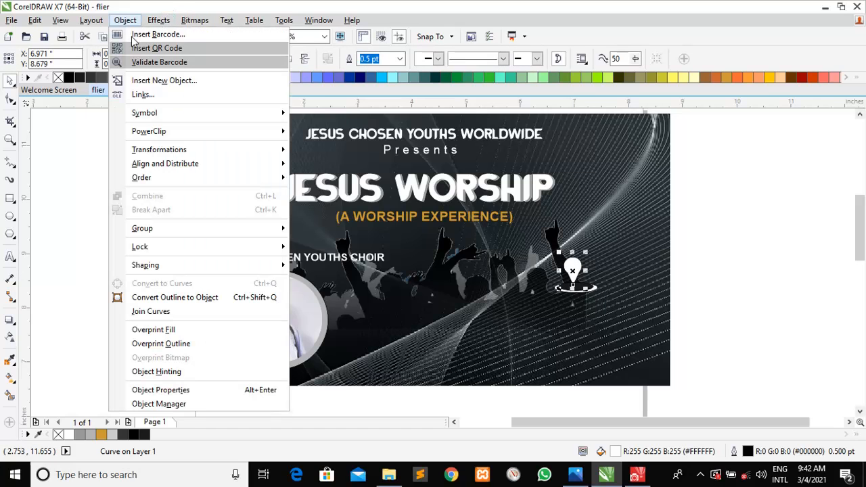
mouse_move(172, 133)
mouse_move(282, 177)
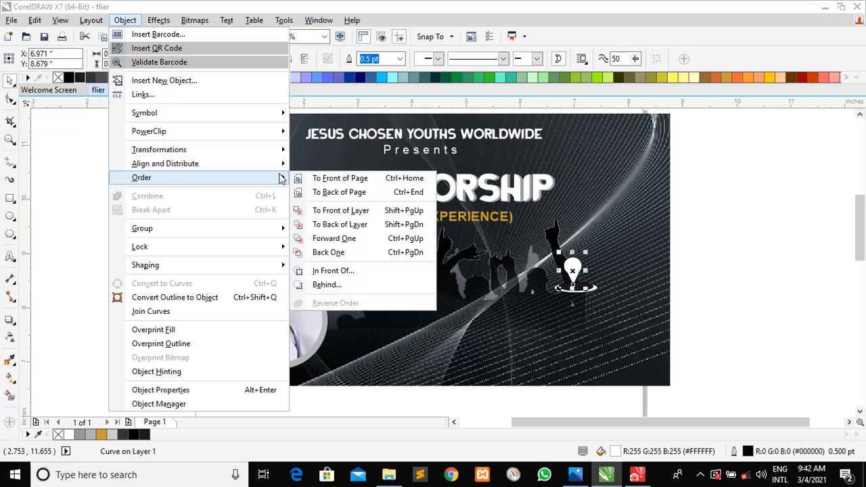
click(328, 179)
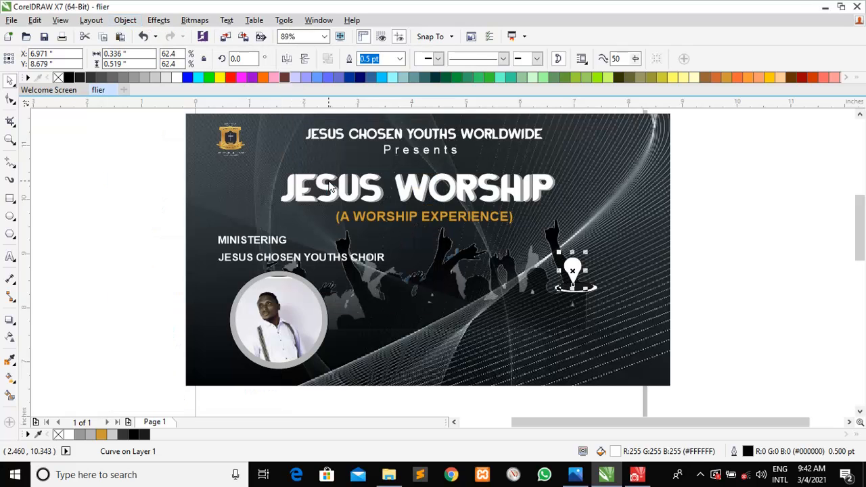
click(748, 284)
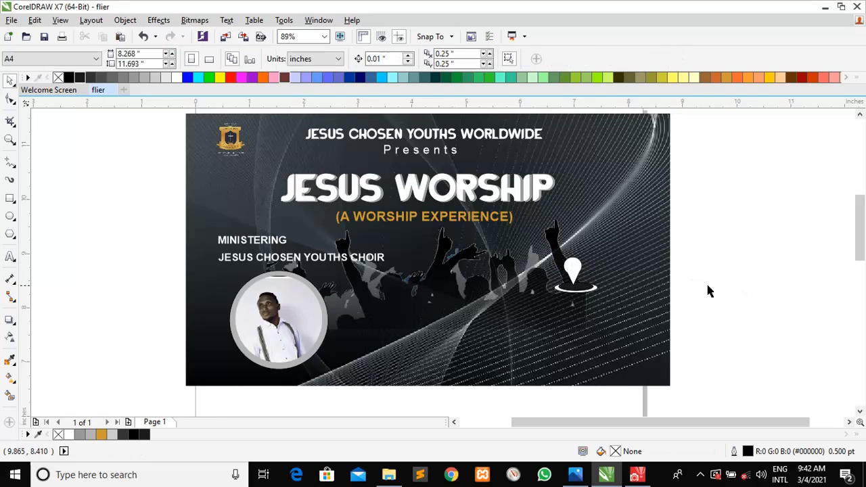
Nudge the pin slightly right and down above its ring base
click(574, 269)
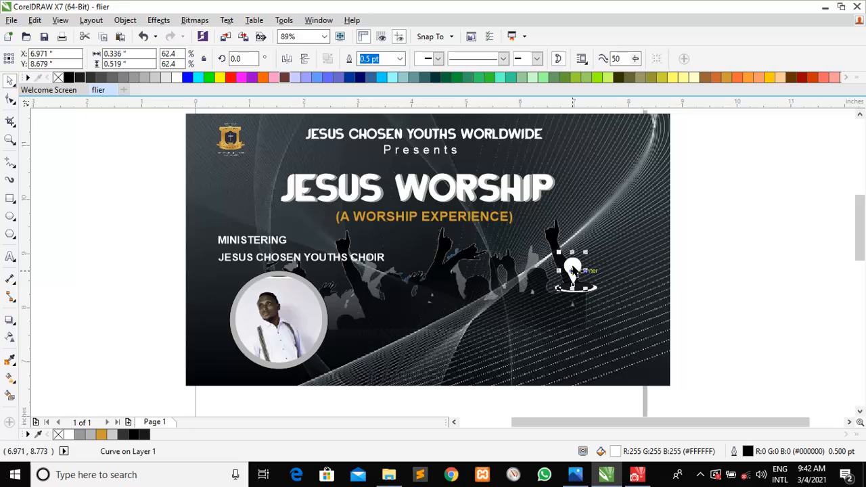
drag(573, 267, 574, 269)
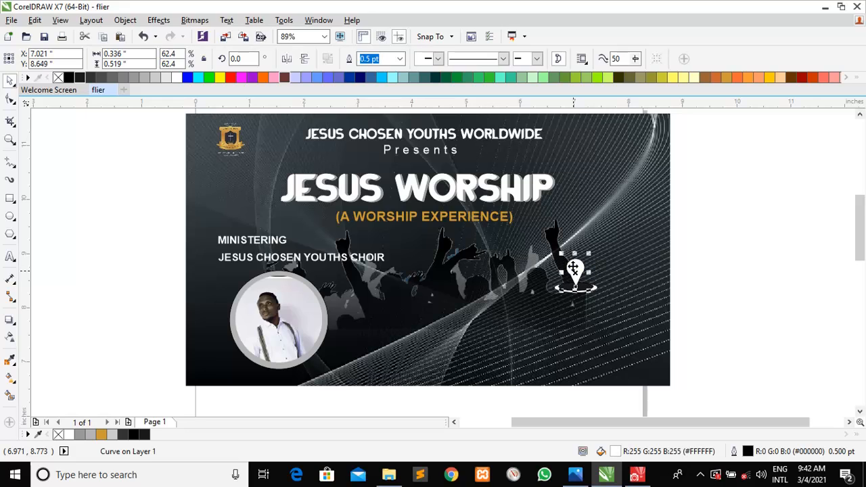
click(726, 331)
drag(722, 330, 660, 327)
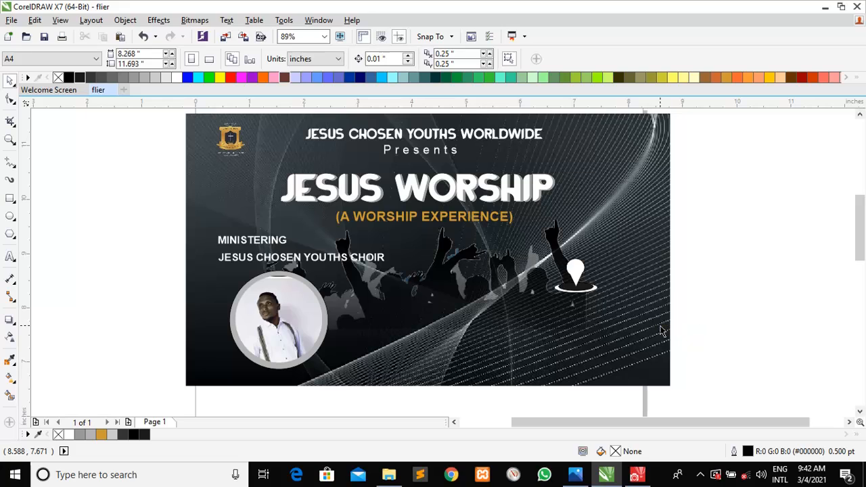
Draw a small dark grey circle and place it in the pin's hole
click(10, 216)
drag(68, 228, 76, 238)
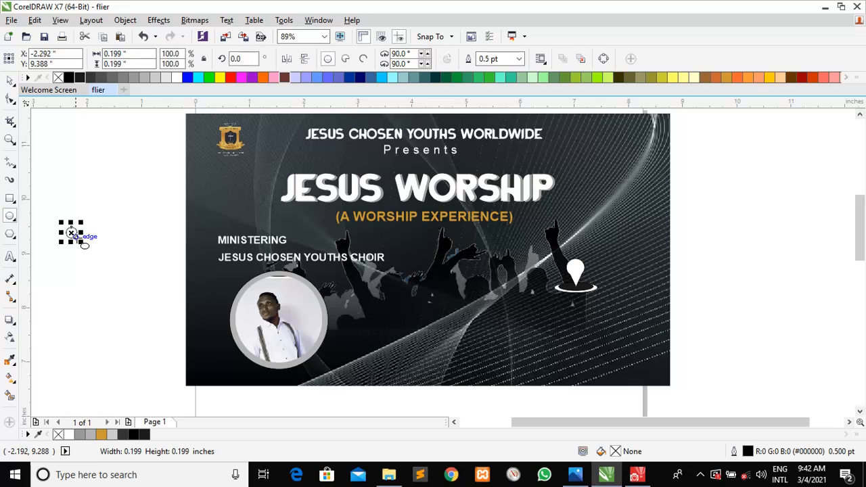
click(80, 77)
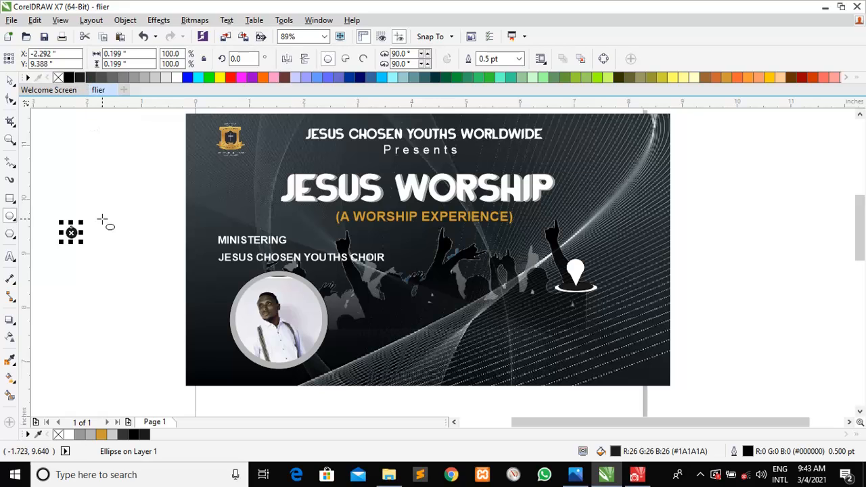
drag(71, 232, 574, 269)
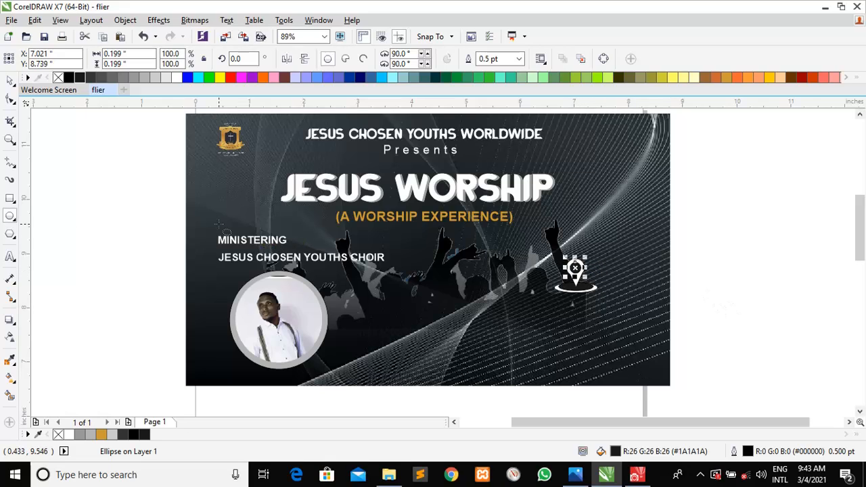
Group the pin, dark circle and base ellipses into one 4-object group
click(10, 81)
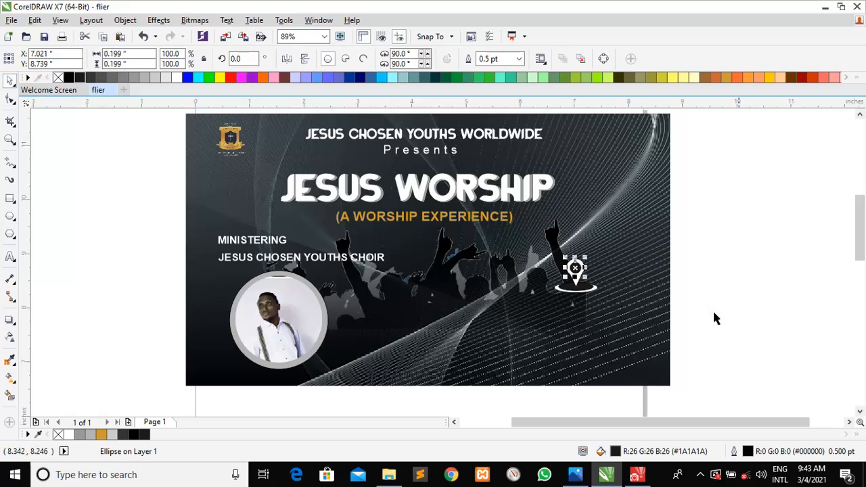
click(759, 325)
drag(738, 332, 511, 248)
key(ctrl+g)
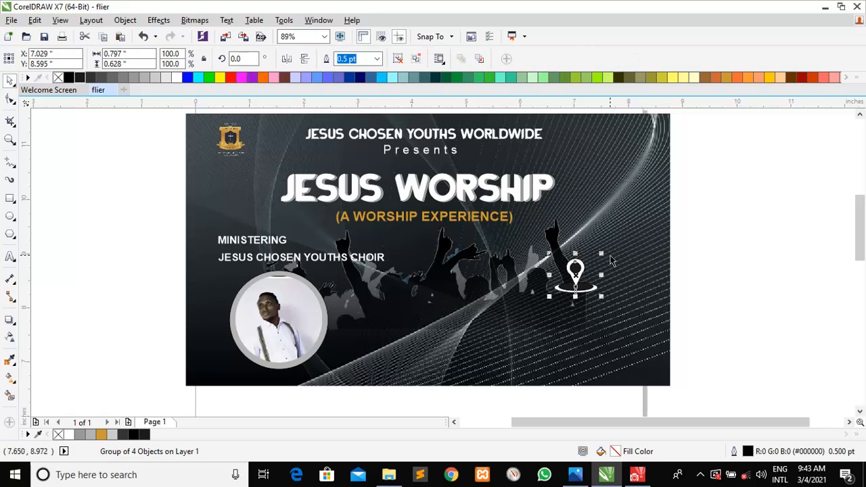
Undo the accidental background move and scale the pin group to 74.6%
drag(601, 254, 593, 264)
key(ctrl+z)
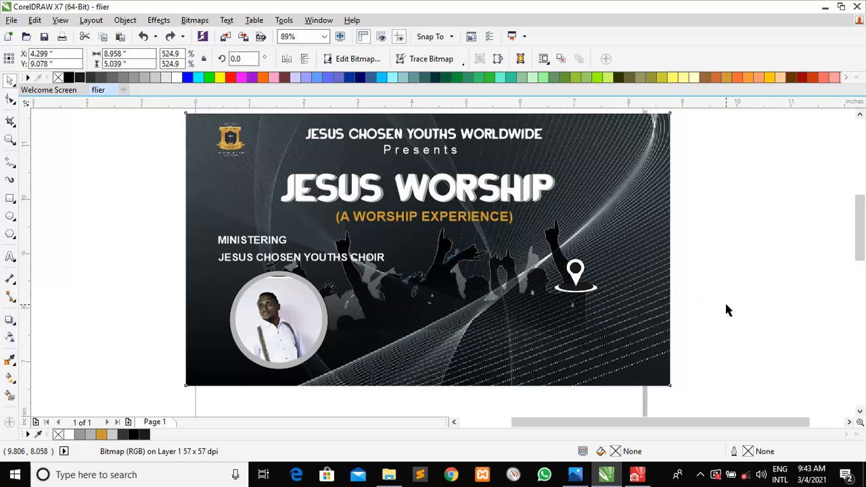
click(725, 301)
click(578, 281)
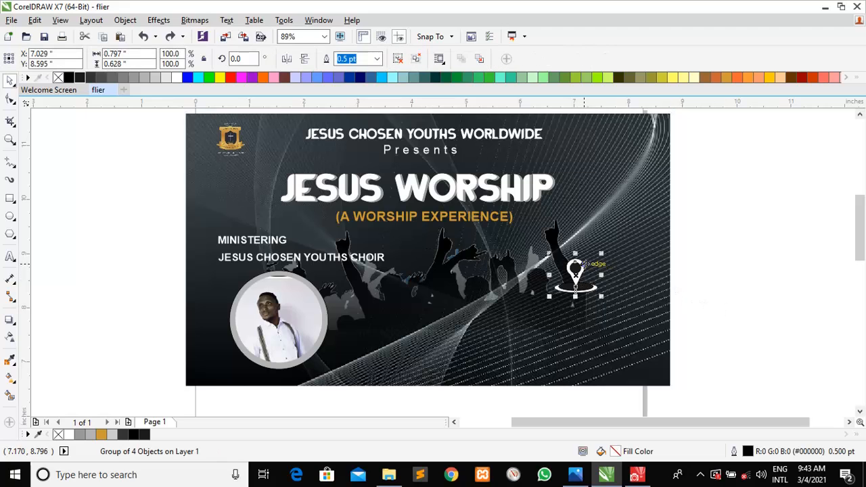
drag(601, 253, 463, 276)
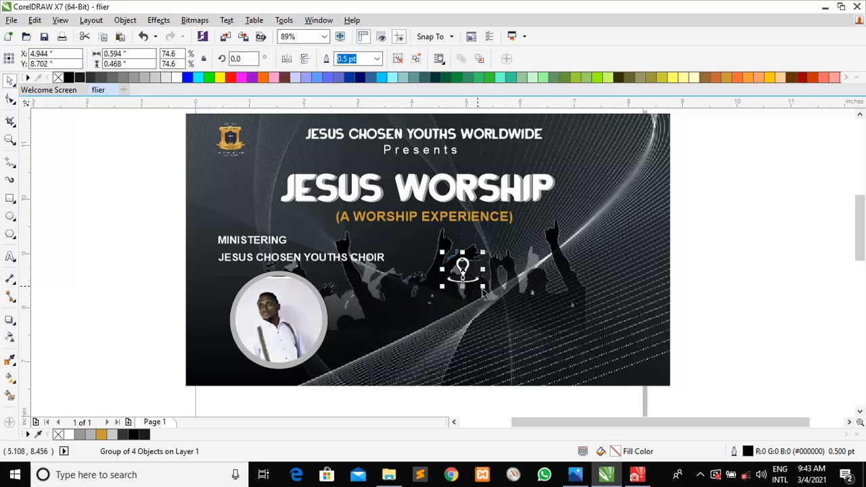
Position the pin group over the crowd at about X 4.984", Y 8.702", checking BANNER 3
click(693, 286)
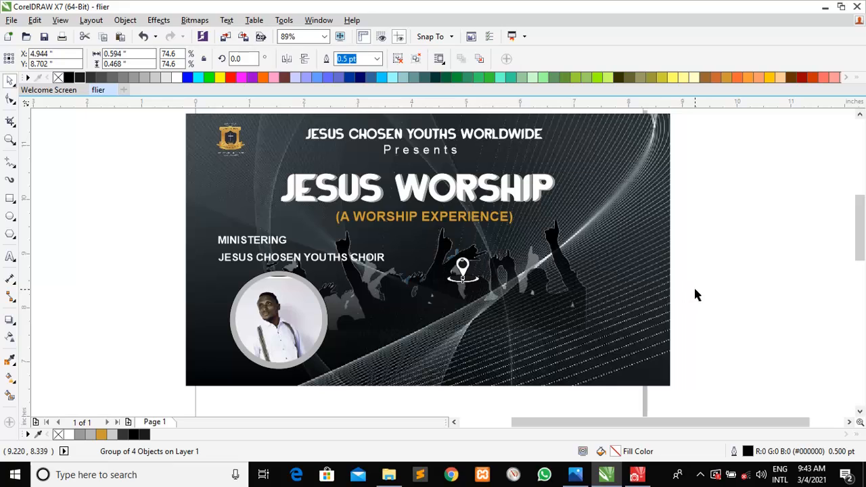
click(460, 276)
drag(460, 276, 462, 276)
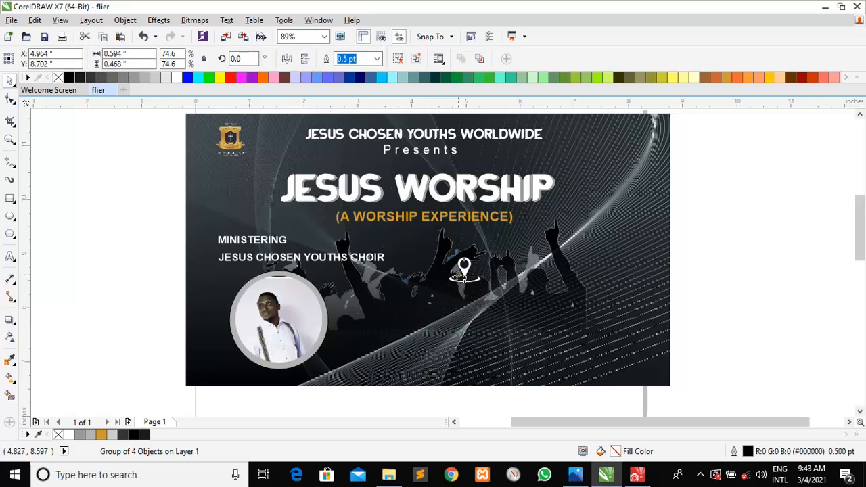
right_click(58, 242)
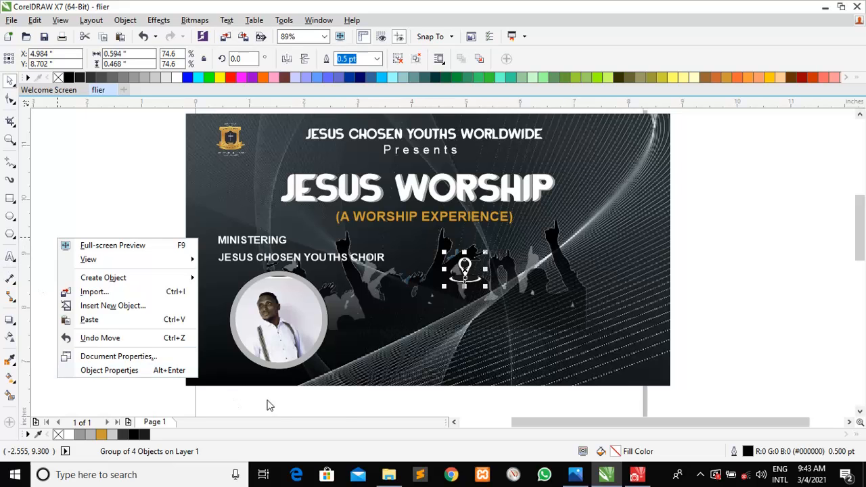
click(577, 476)
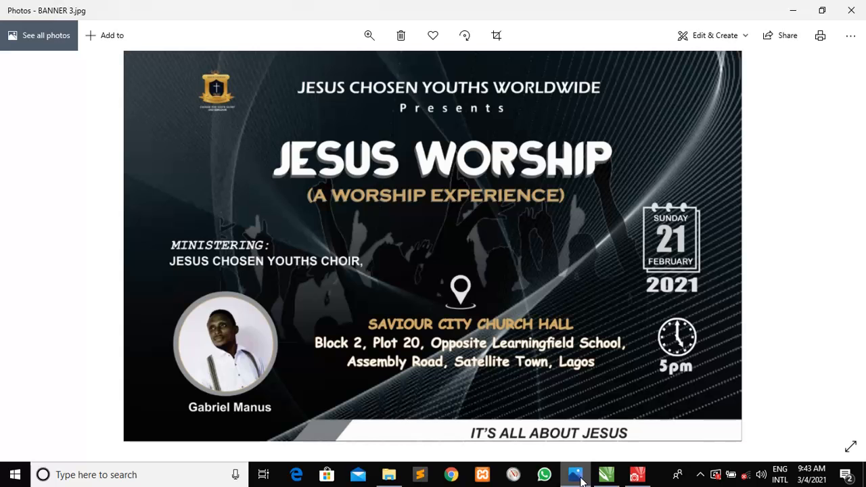
click(580, 480)
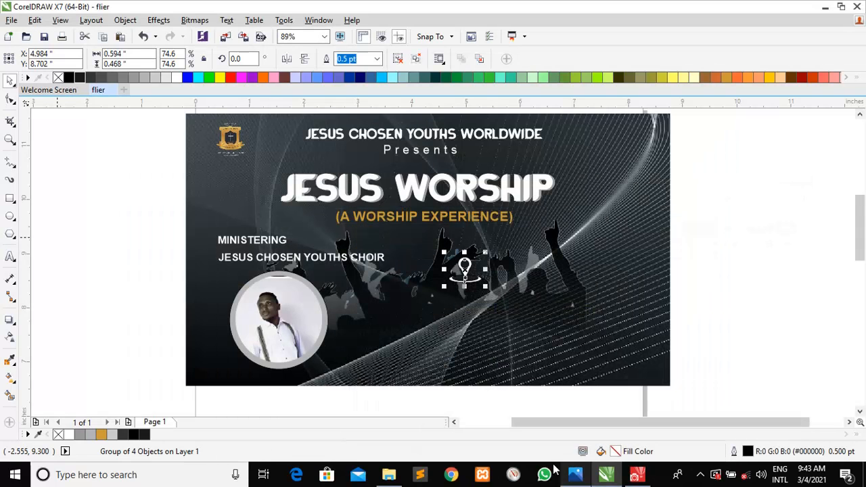
Type 'LAGOS STATE POLYTECHNIC' as bold 18 pt text
click(11, 256)
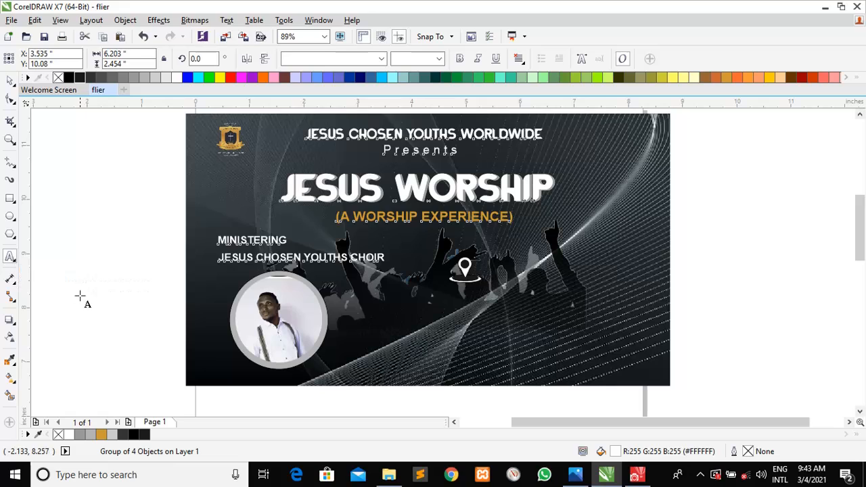
click(111, 331)
text(A)
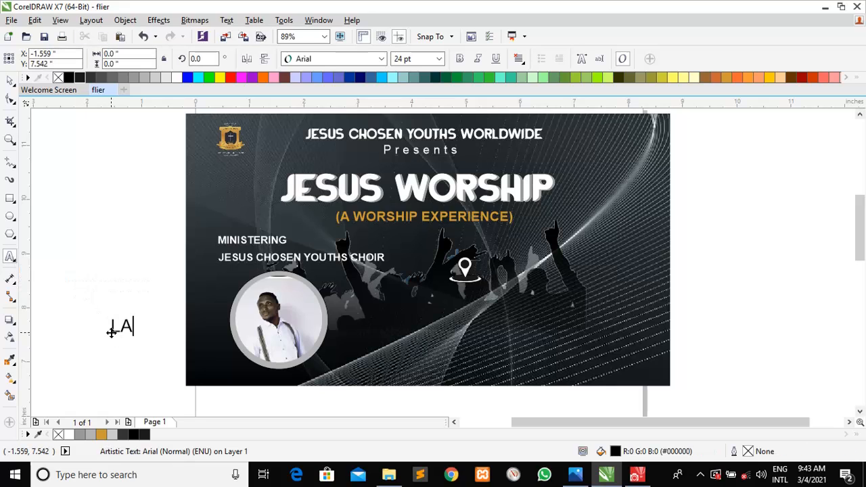
text(GOS ST)
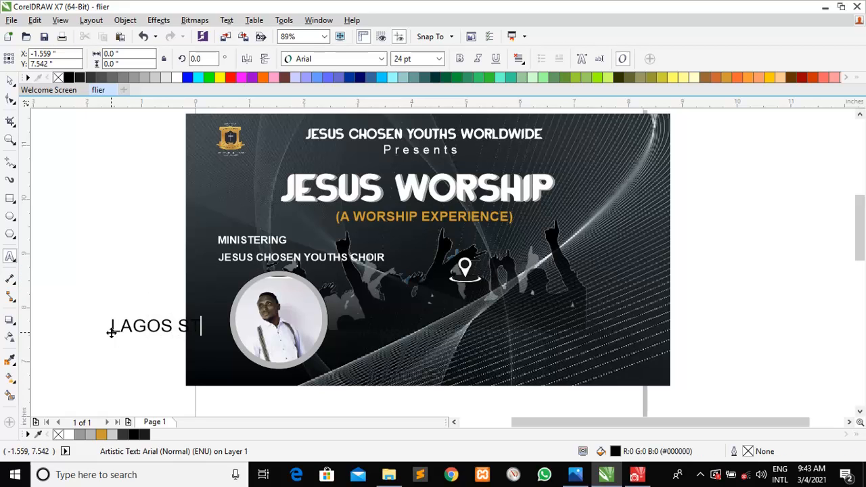
text(ATE POLYTECHNIC)
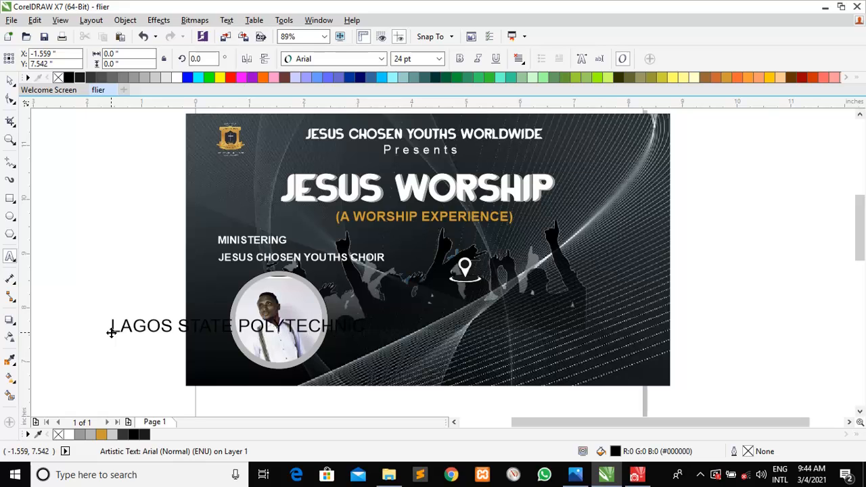
click(10, 82)
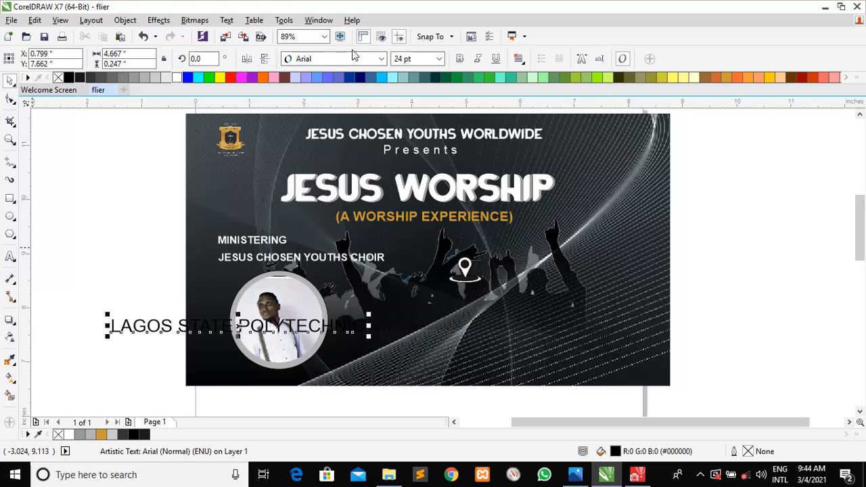
click(459, 59)
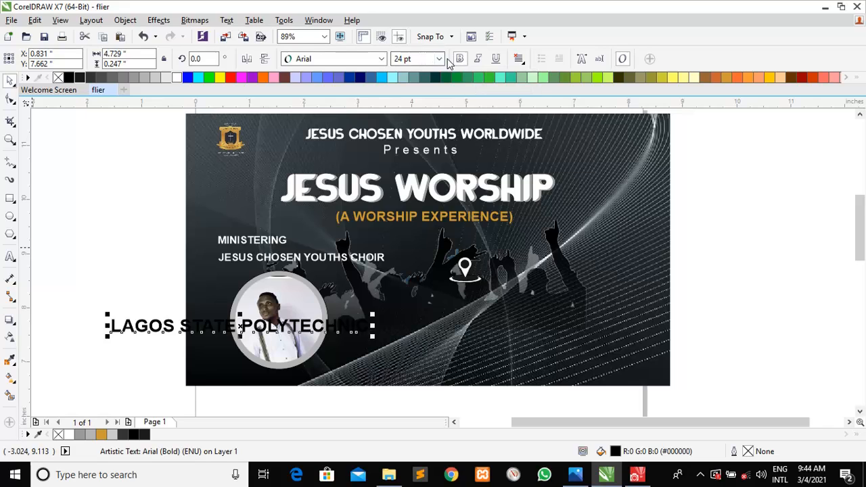
click(439, 61)
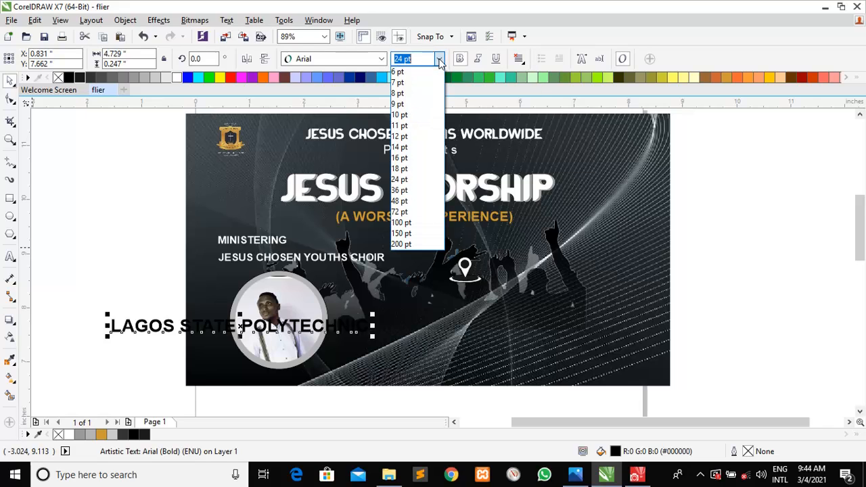
click(404, 169)
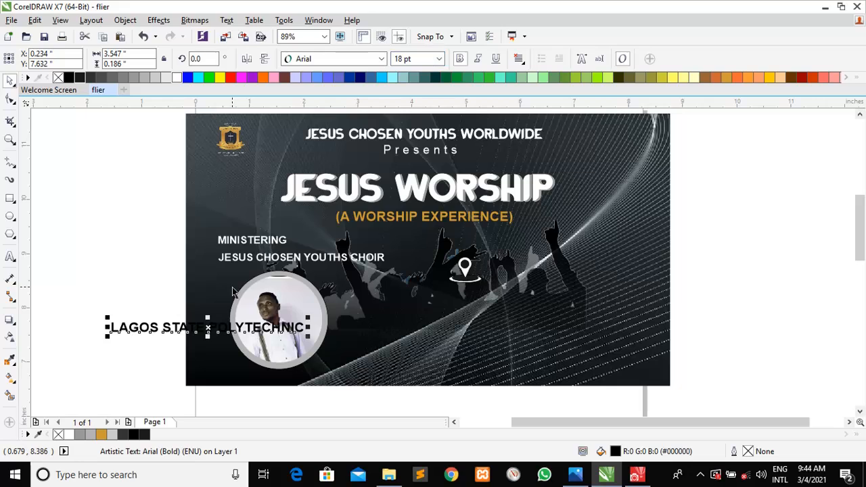
Move the caption beneath the pin and colour it gold (#CC9933)
drag(208, 327, 467, 295)
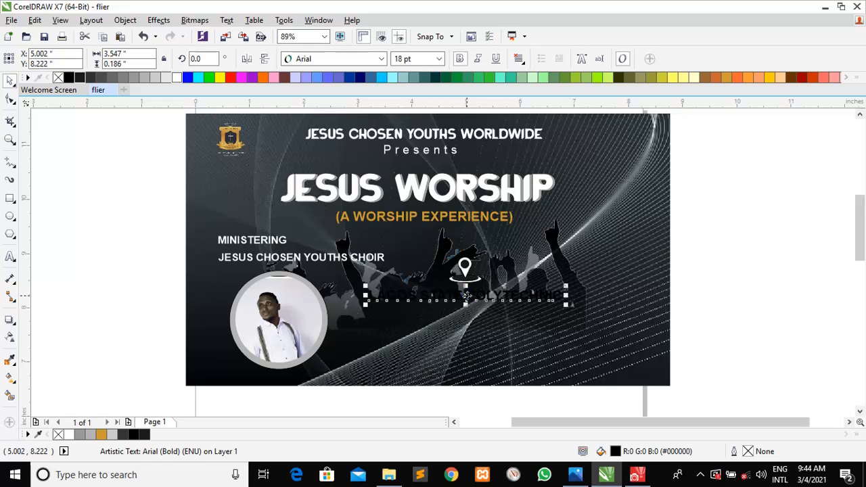
click(220, 77)
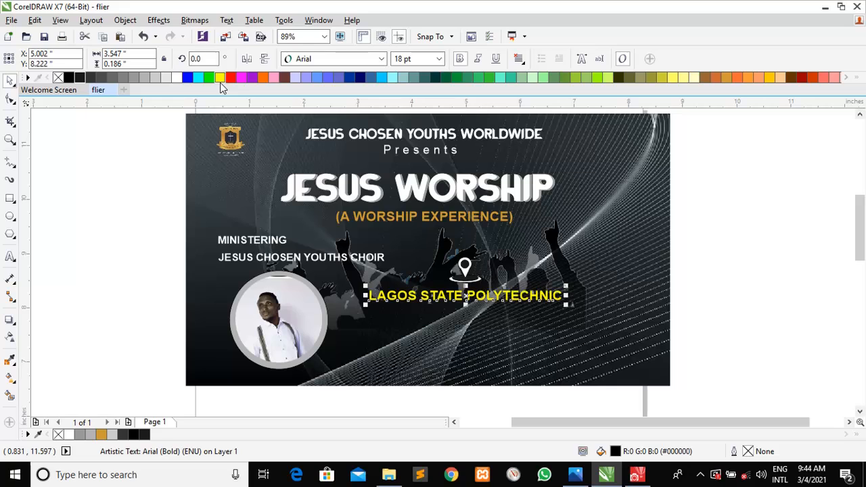
click(576, 474)
click(576, 473)
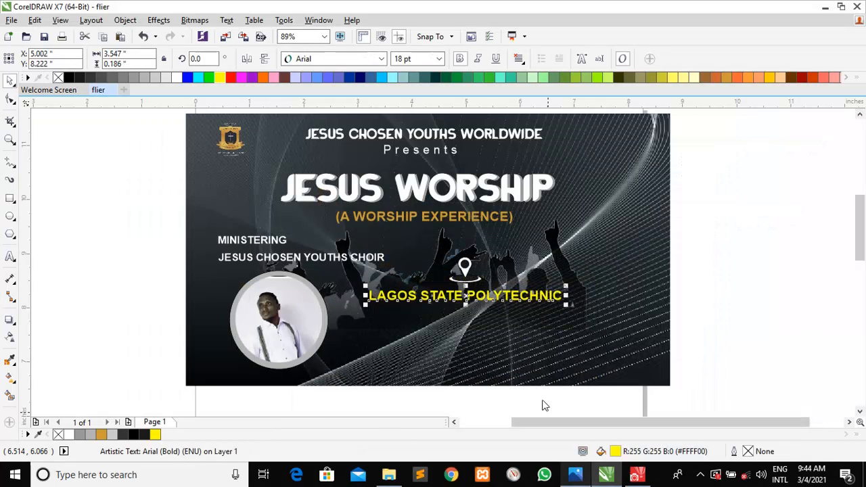
click(727, 75)
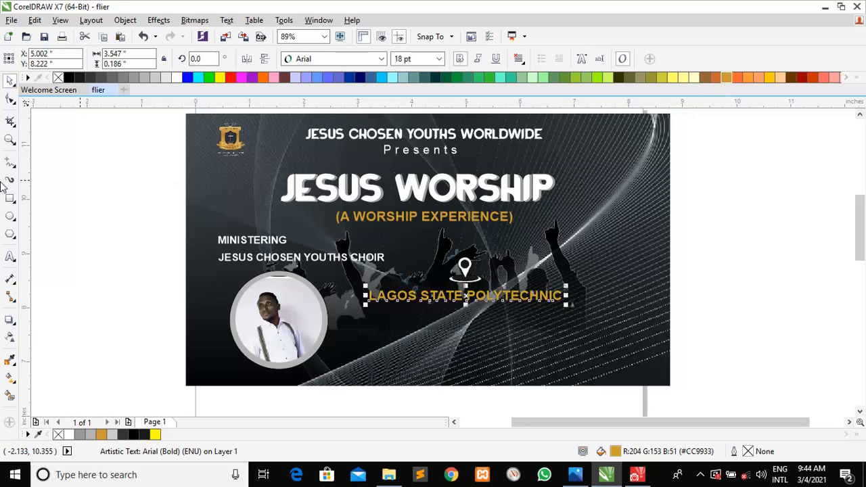
click(10, 256)
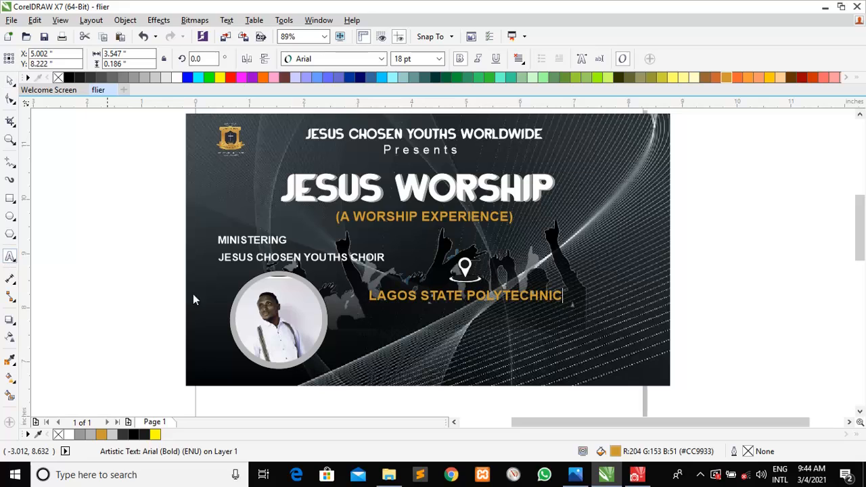
Type the address '1st Gate, Ikorodu, Lagos' as a new text line below the polytechnic caption
click(349, 346)
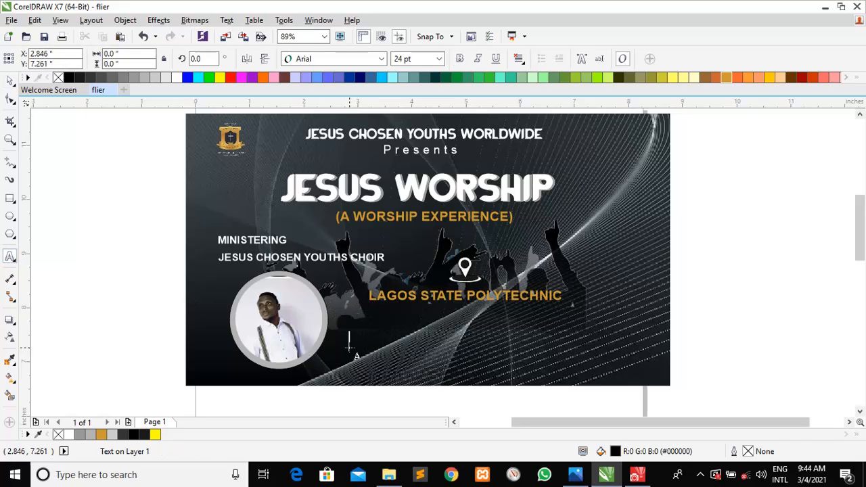
text(I)
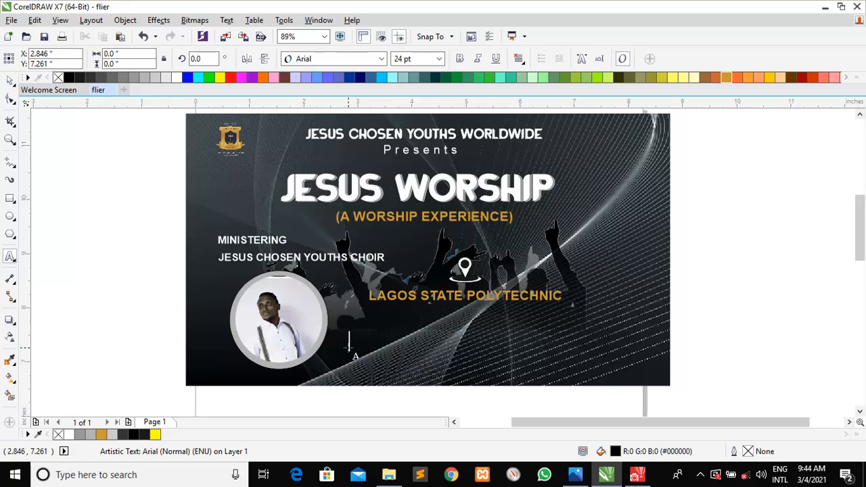
text(S)
key(BackSpace)
key(BackSpace)
text(Gate, Ik)
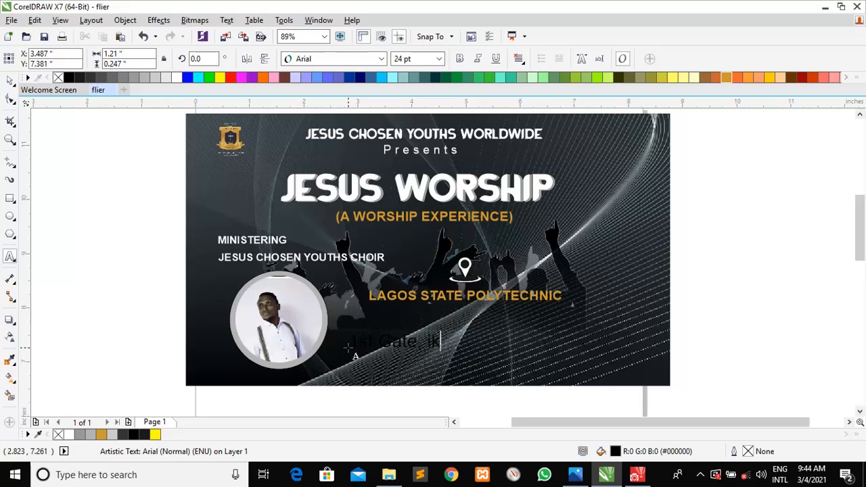
key(BackSpace)
key(BackSpace)
key(BackSpace)
key(BackSpace)
key(BackSpace)
key(BackSpace)
text(Ikorodu, Lagos)
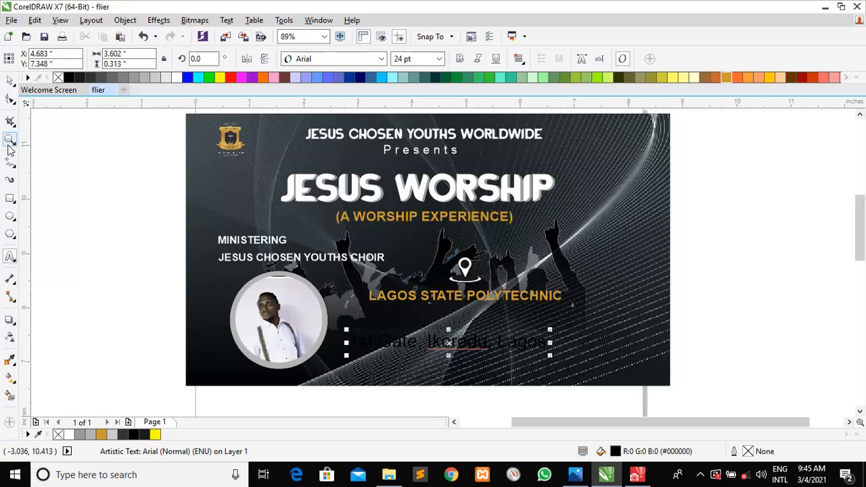
Make the address white, bold and 14 pt, and move it directly under LAGOS STATE POLYTECHNIC
click(11, 81)
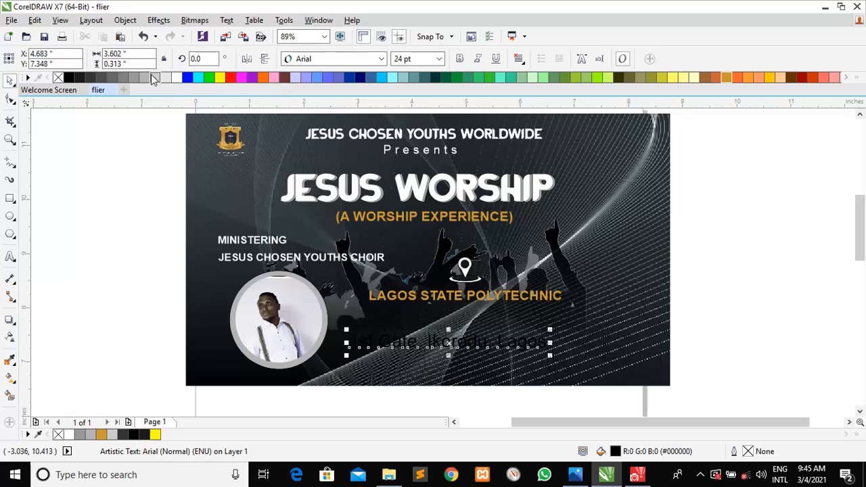
click(178, 77)
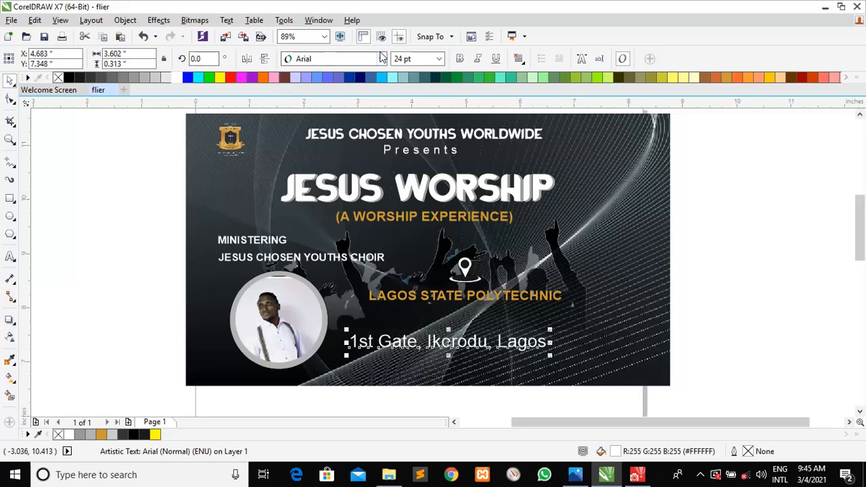
click(459, 59)
click(405, 59)
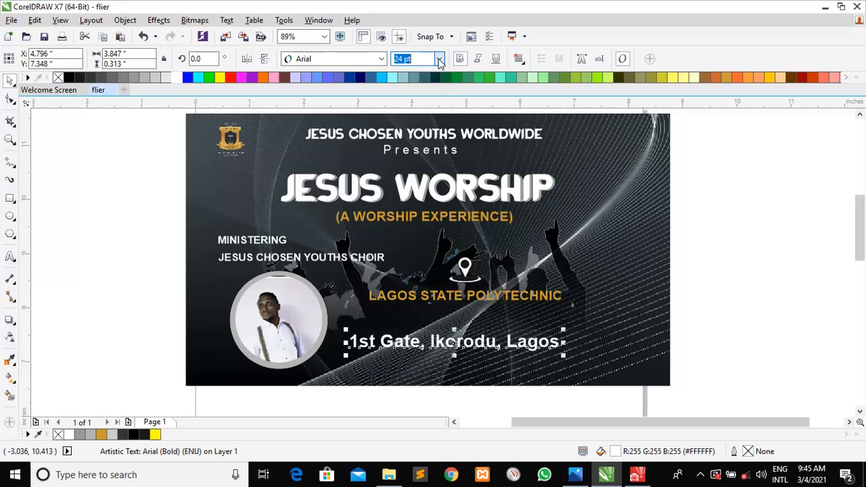
click(439, 59)
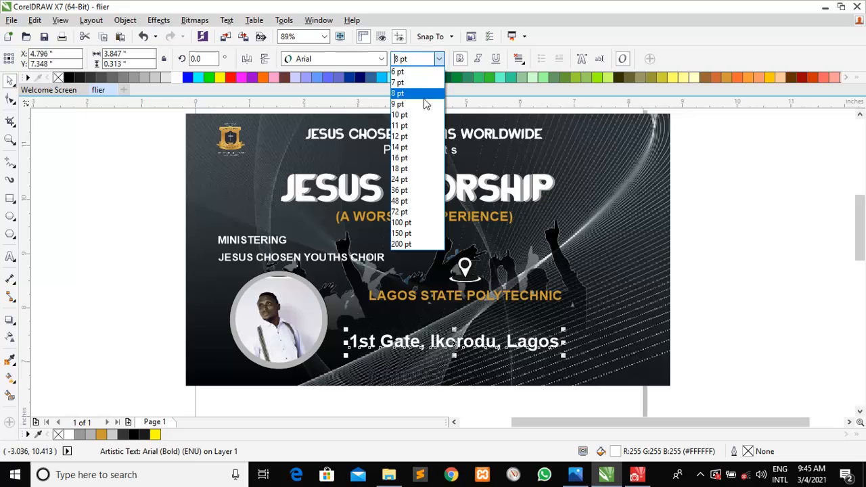
click(413, 148)
drag(410, 343, 459, 313)
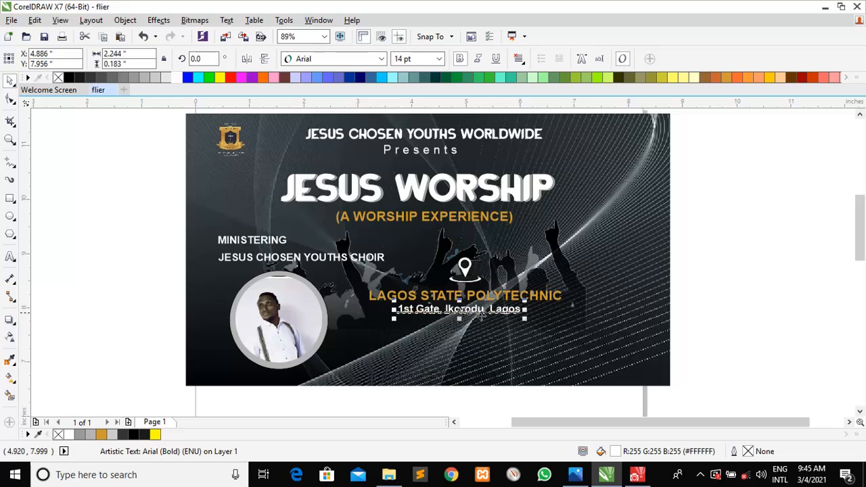
click(704, 354)
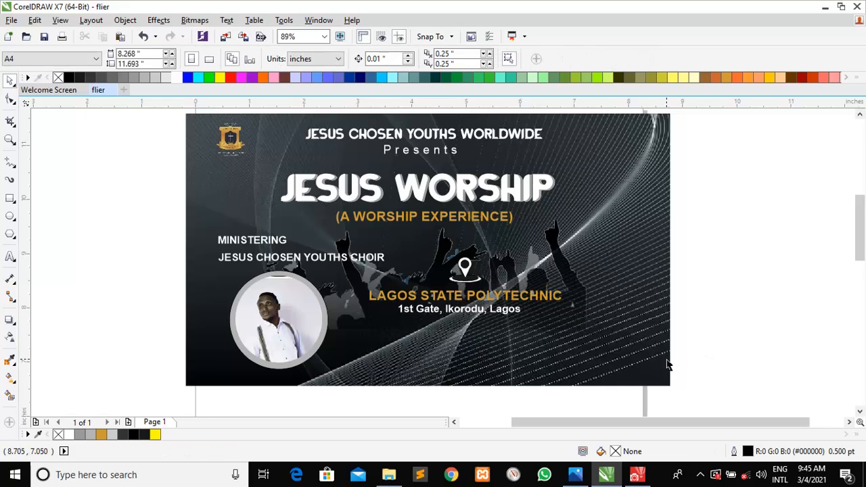
scroll(662, 382, down, 2)
click(575, 475)
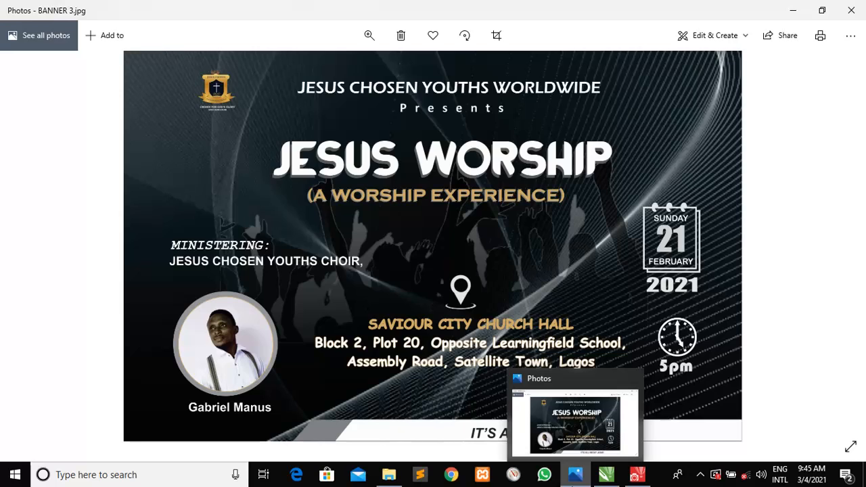
click(574, 476)
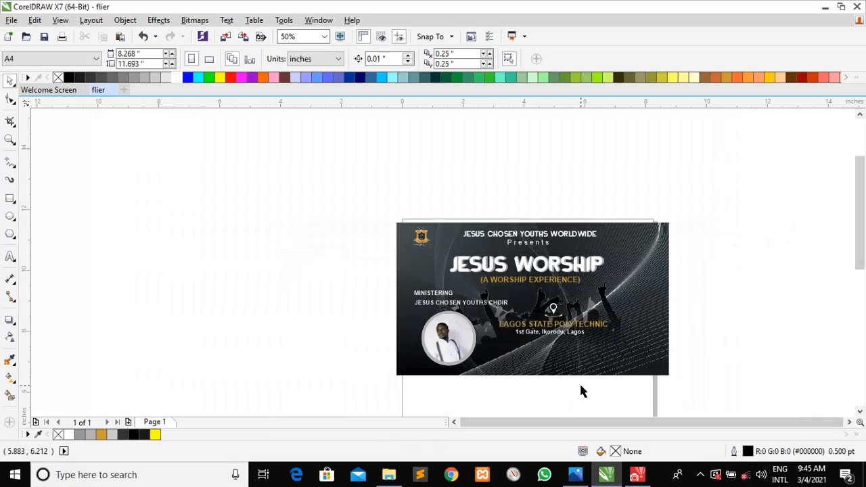
key(z)
click(576, 346)
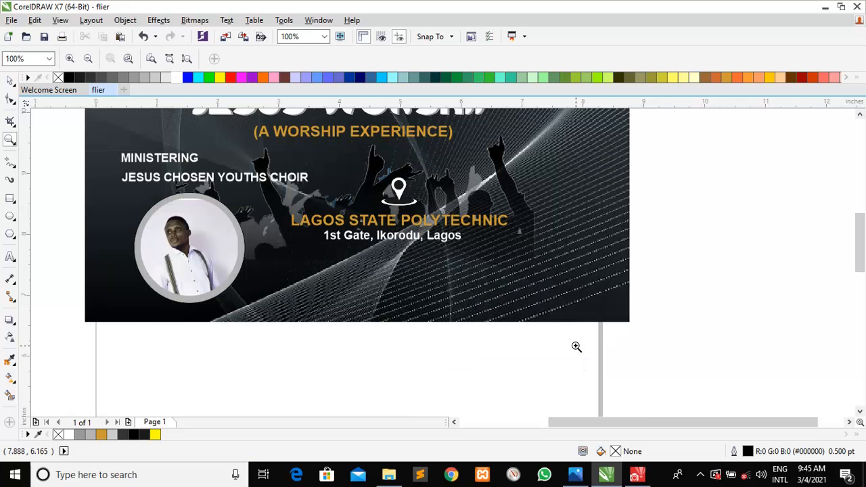
mouse_move(860, 236)
mouse_down()
mouse_move(861, 210)
mouse_move(862, 222)
mouse_up()
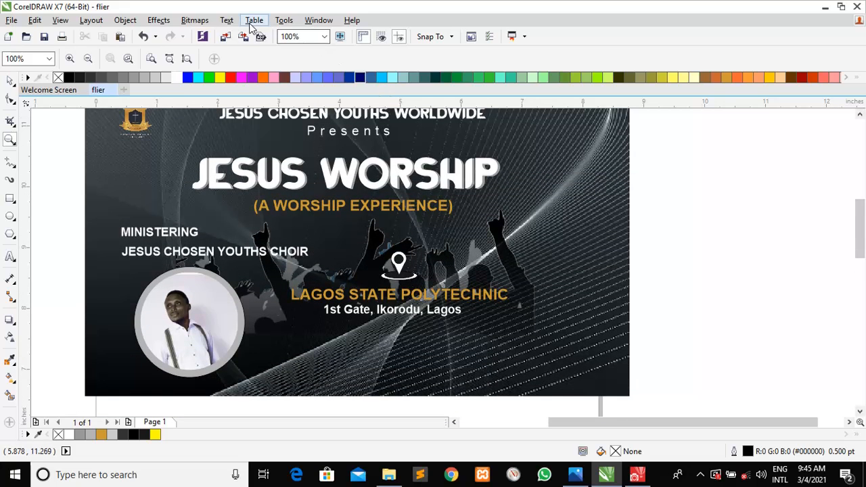
Open the Insert Character docker and switch its symbol font to Webdings
click(227, 19)
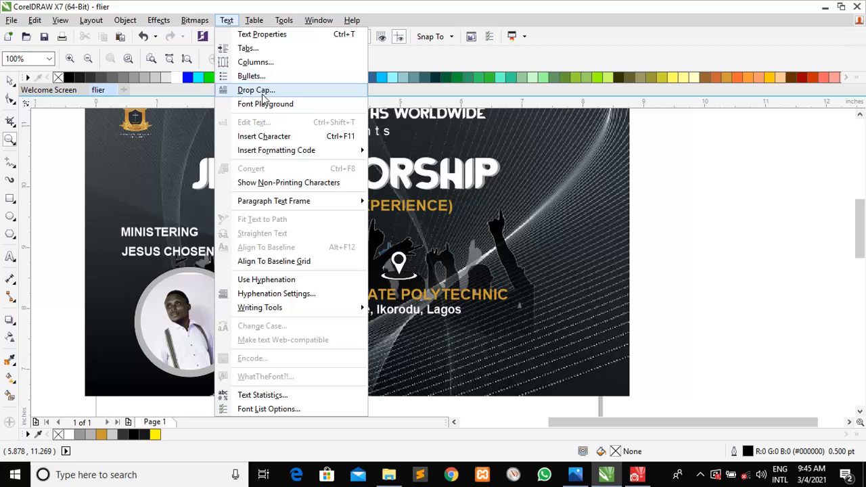
mouse_move(287, 203)
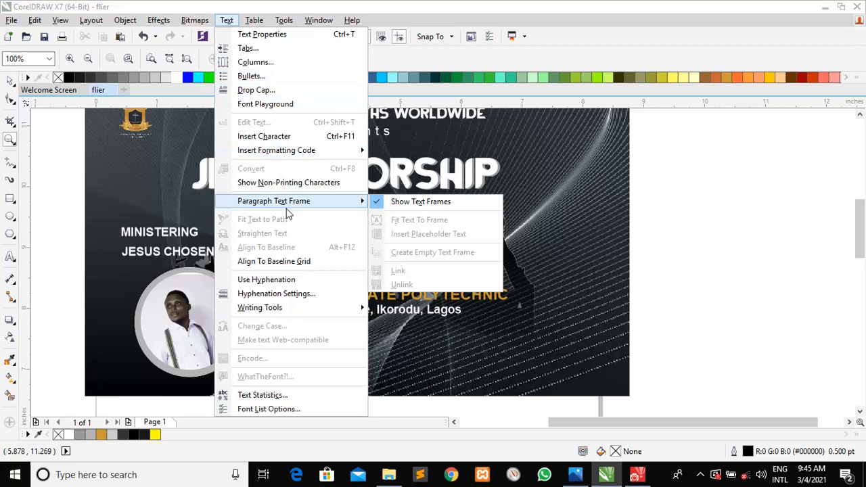
click(277, 139)
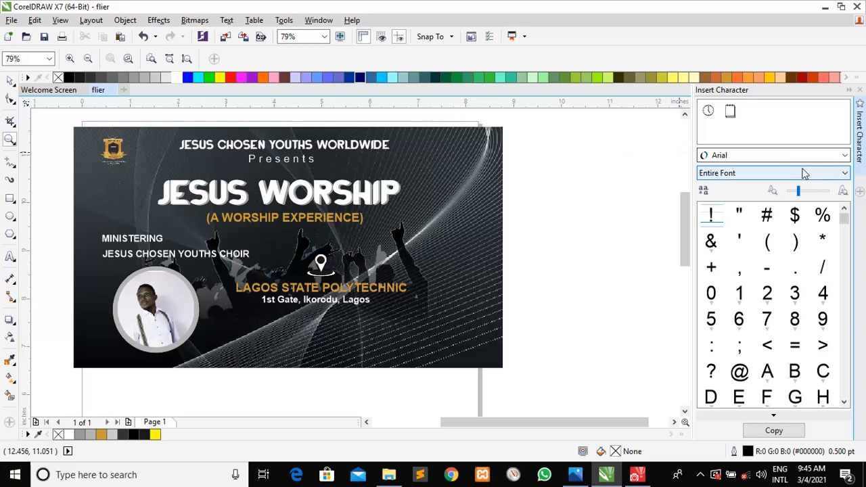
click(846, 156)
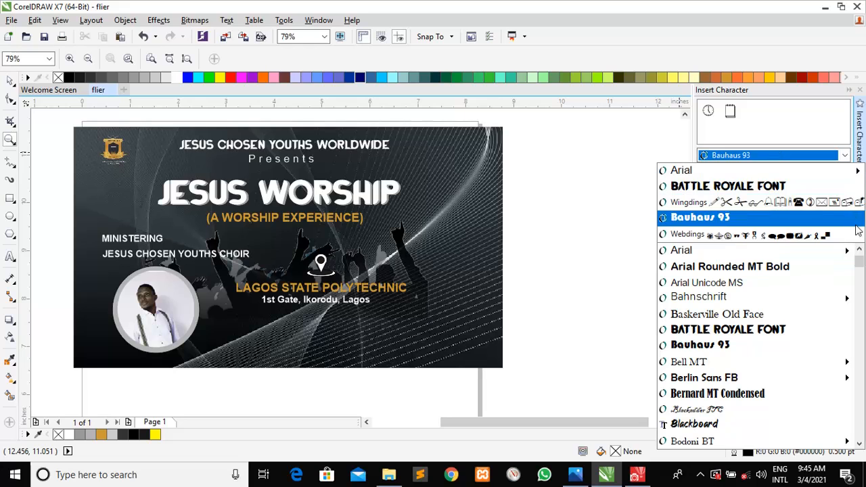
drag(861, 268, 858, 432)
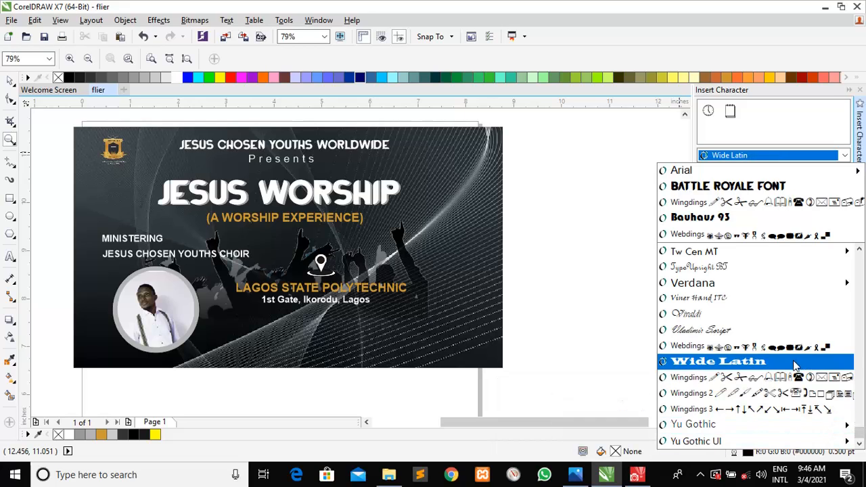
click(784, 347)
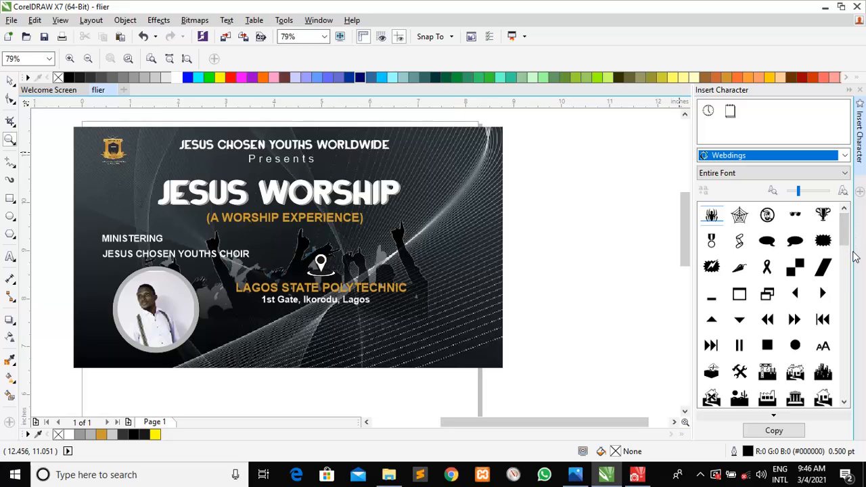
drag(844, 239, 853, 298)
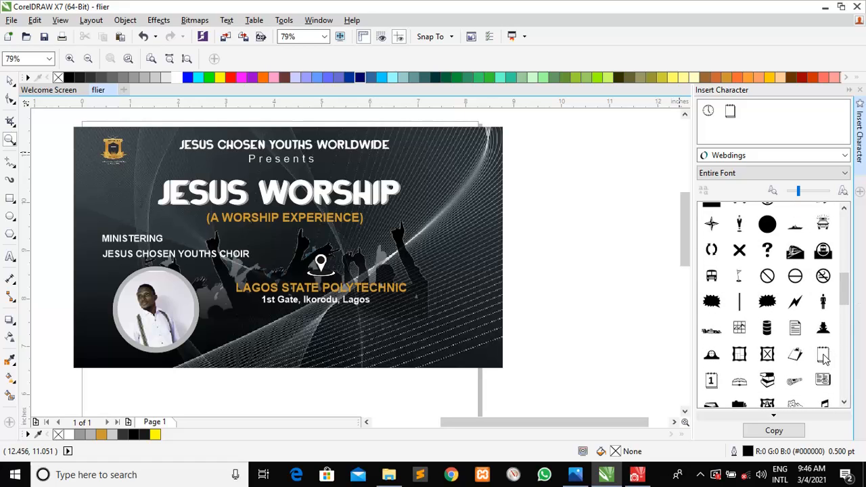
Drag the Webdings notepad glyph onto the flier beside the JESUS CHOSEN YOUTHS WORLDWIDE line
drag(813, 356, 710, 329)
drag(555, 303, 498, 272)
drag(466, 248, 466, 248)
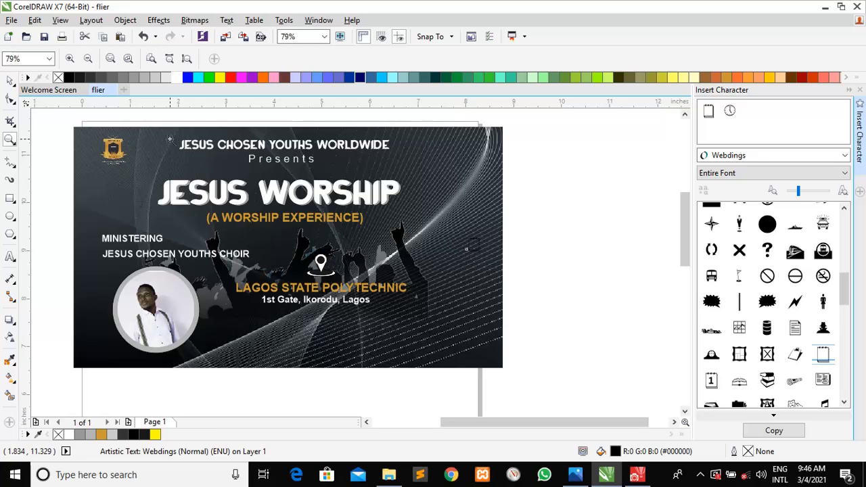
Colour the notepad symbol white and enlarge it about threefold, to roughly 79.7 pt
click(10, 80)
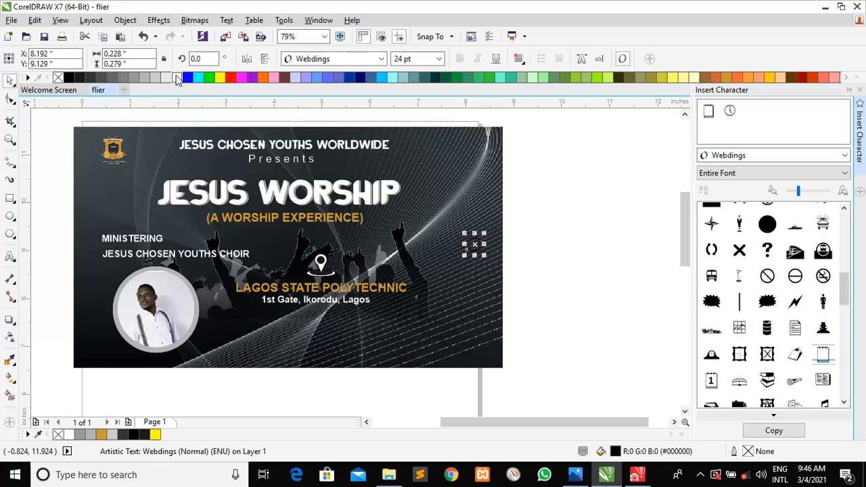
click(177, 79)
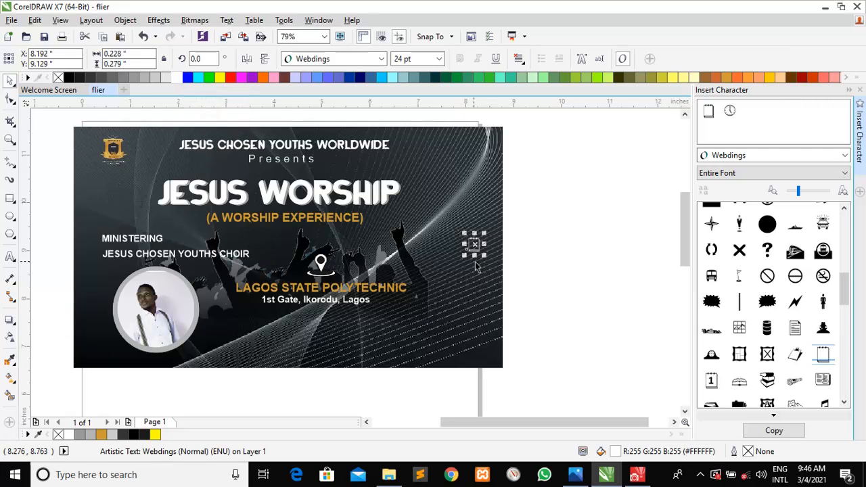
drag(462, 257, 451, 306)
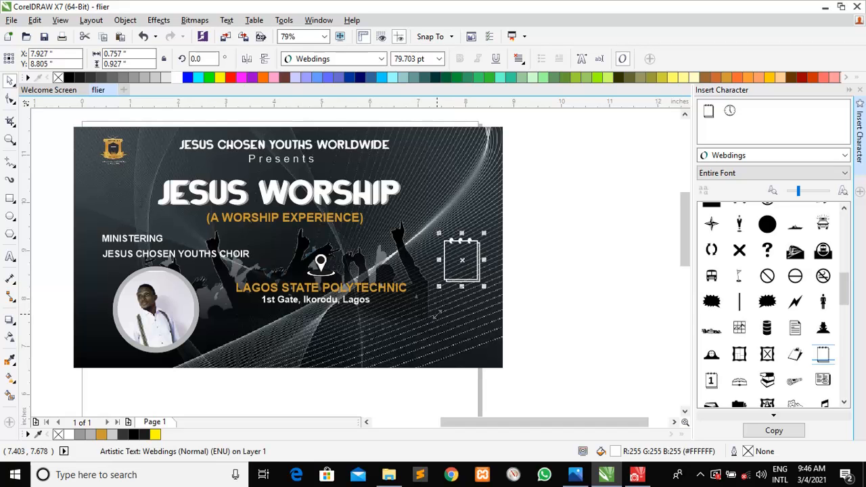
click(545, 252)
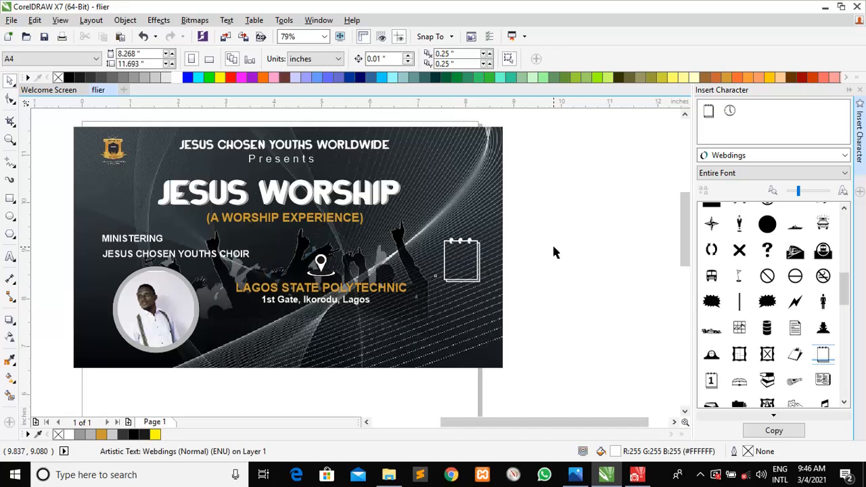
click(575, 475)
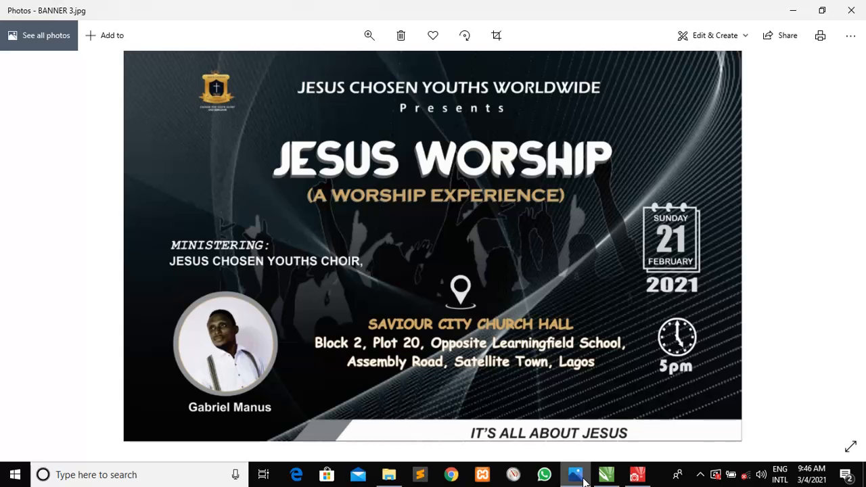
click(582, 476)
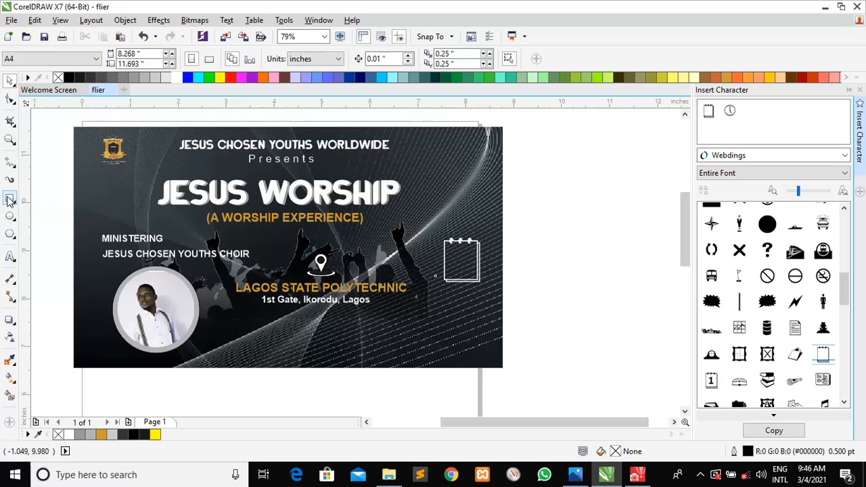
Add 'SUNDAY' in white Arial Bold 11 pt across the top of the notepad symbol
click(11, 260)
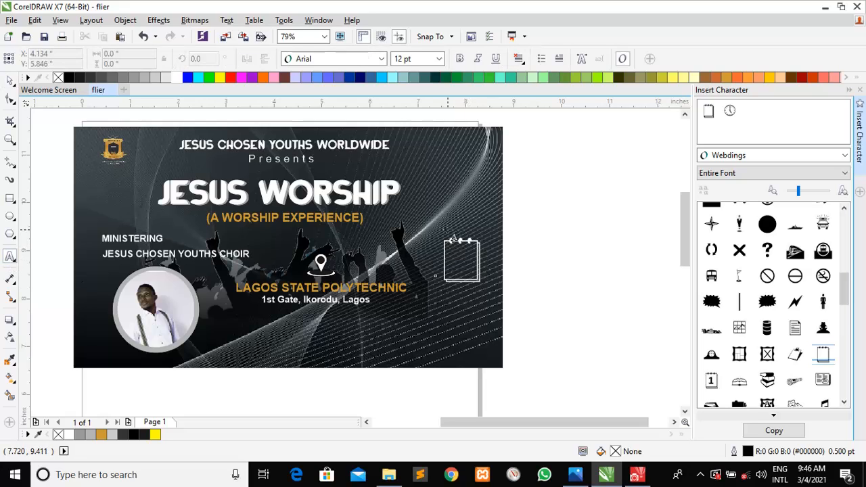
click(429, 221)
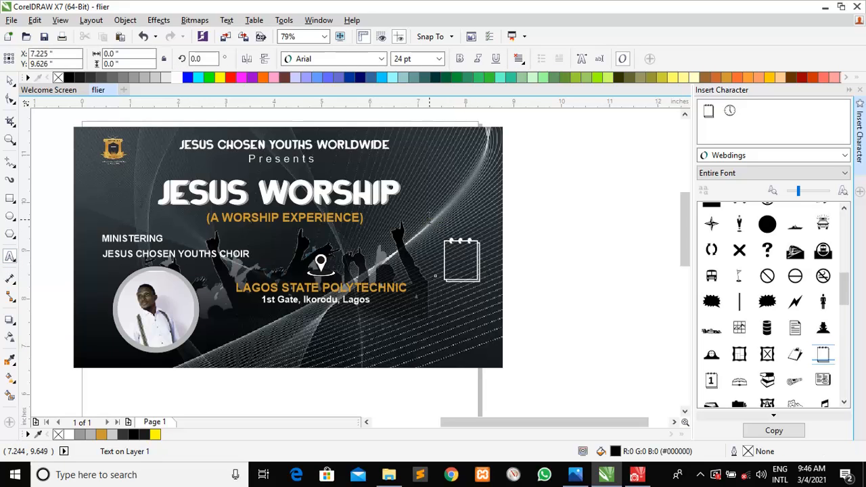
text(SUNDAY)
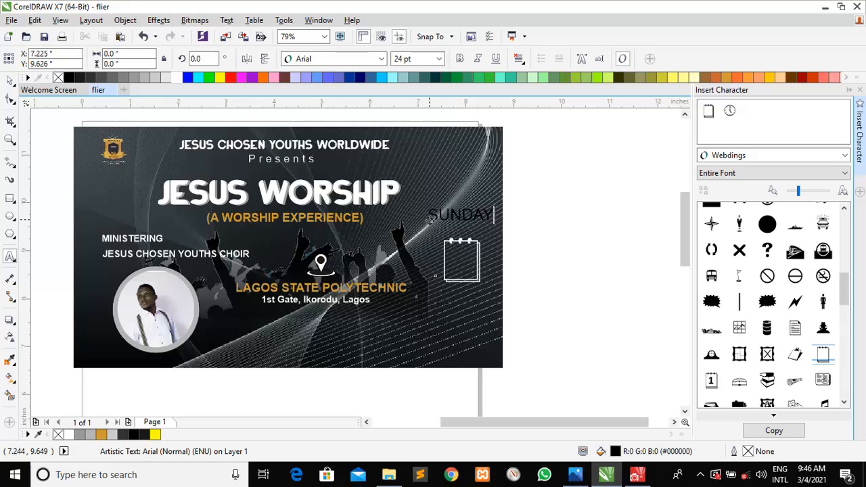
click(9, 81)
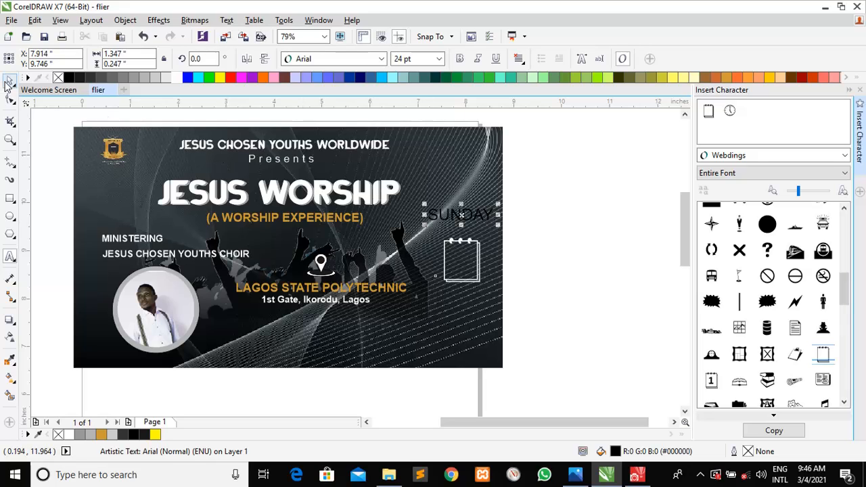
click(439, 58)
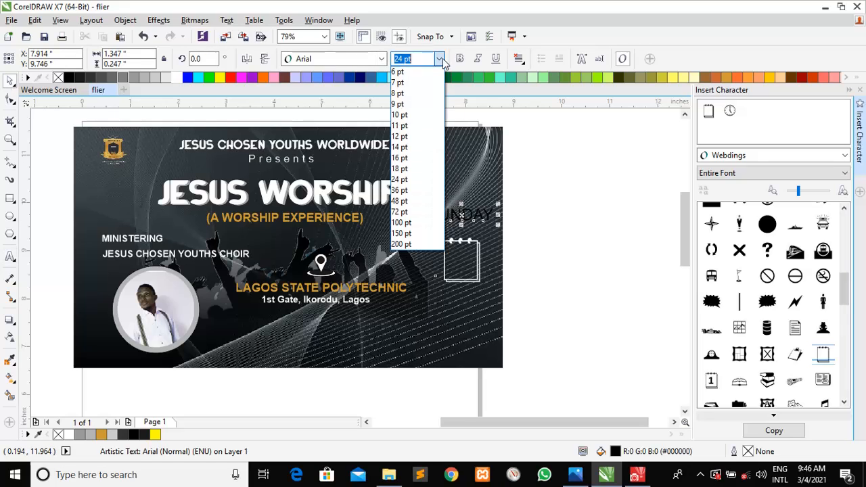
click(417, 127)
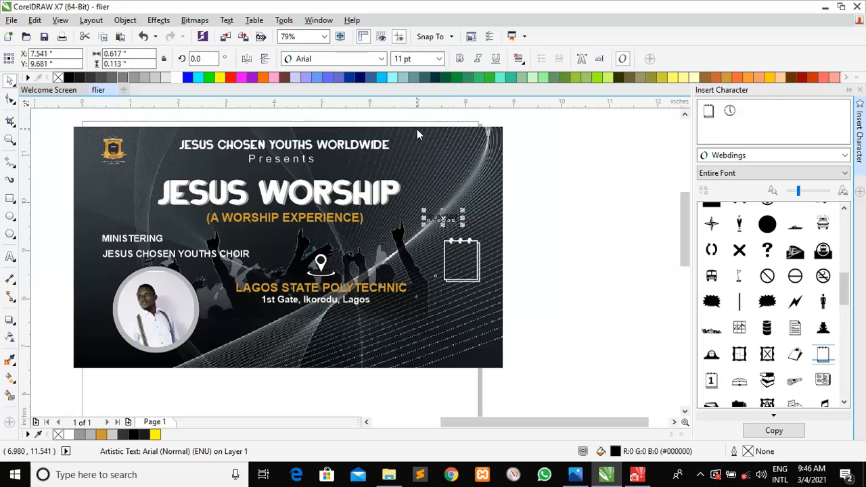
click(458, 60)
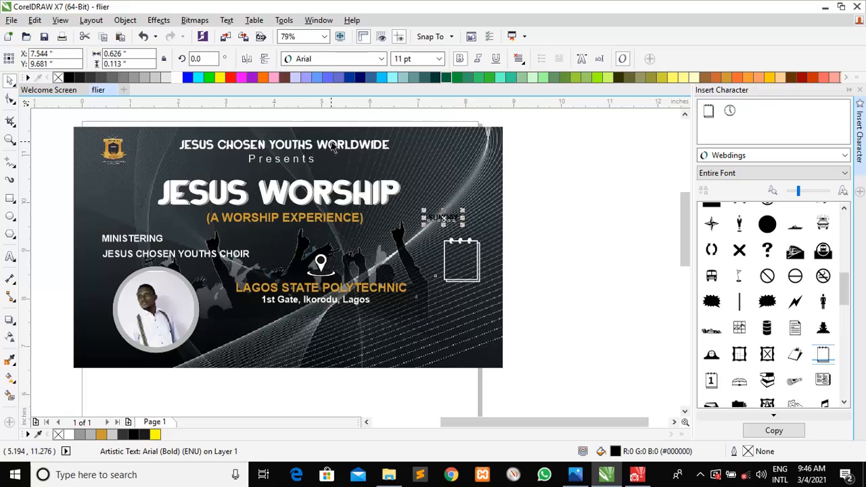
click(178, 78)
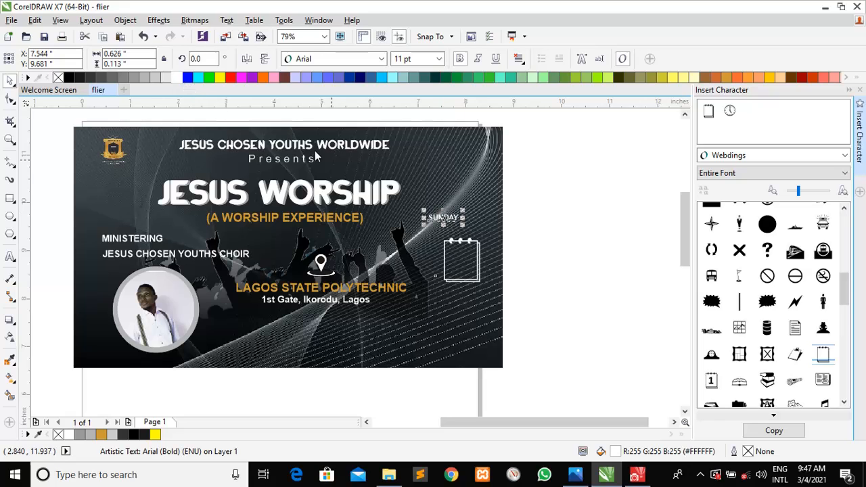
drag(439, 218, 460, 248)
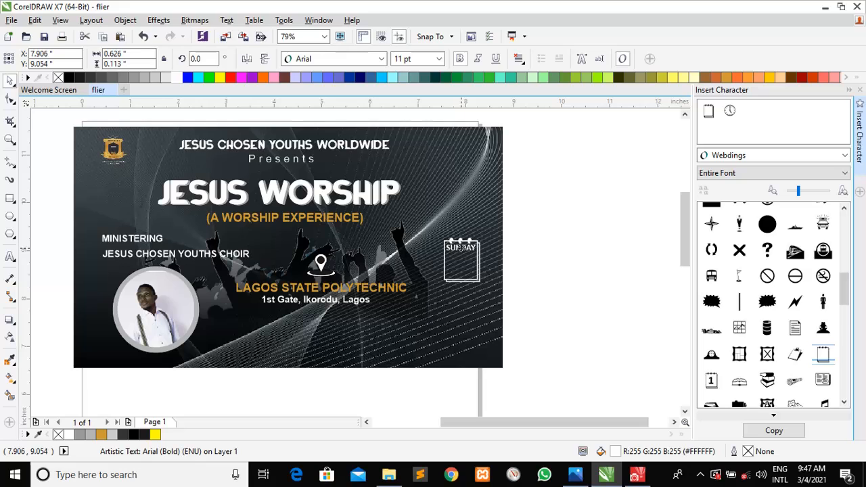
click(530, 265)
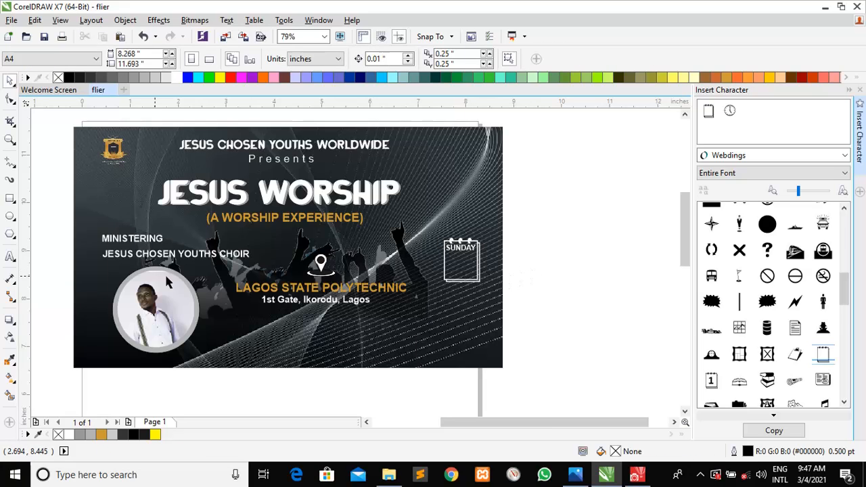
Create a '27' text object and set its font to Impact
click(10, 258)
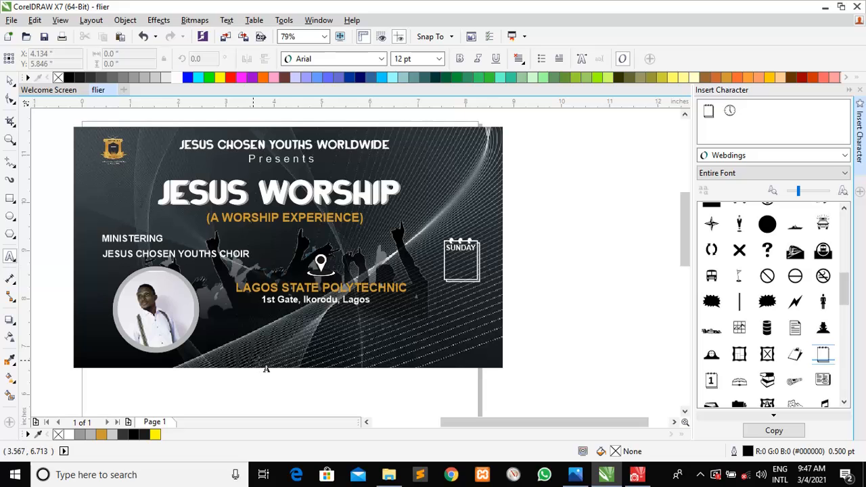
click(381, 335)
click(383, 336)
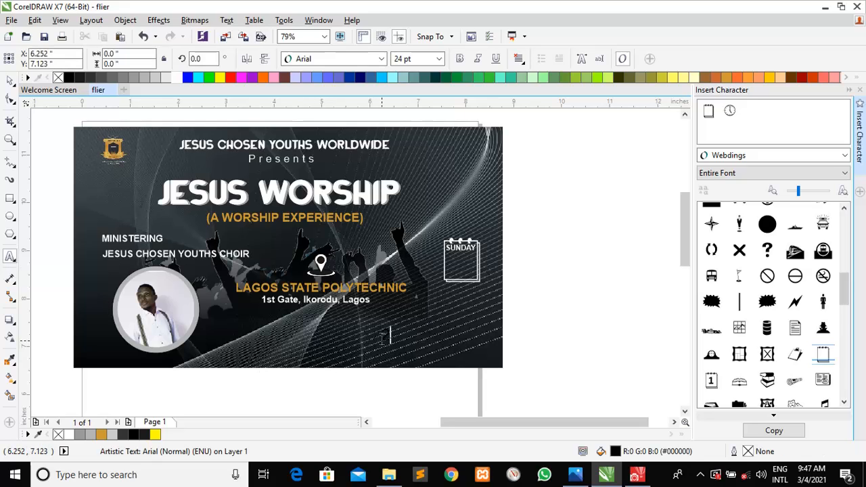
click(6, 84)
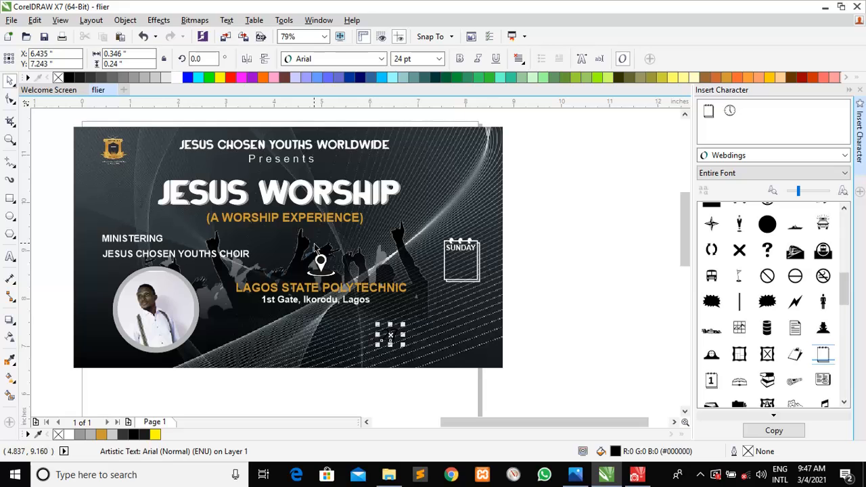
click(438, 60)
key(Up)
key(Up)
key(Up)
key(Up)
key(Up)
key(Up)
key(Up)
key(Up)
key(Up)
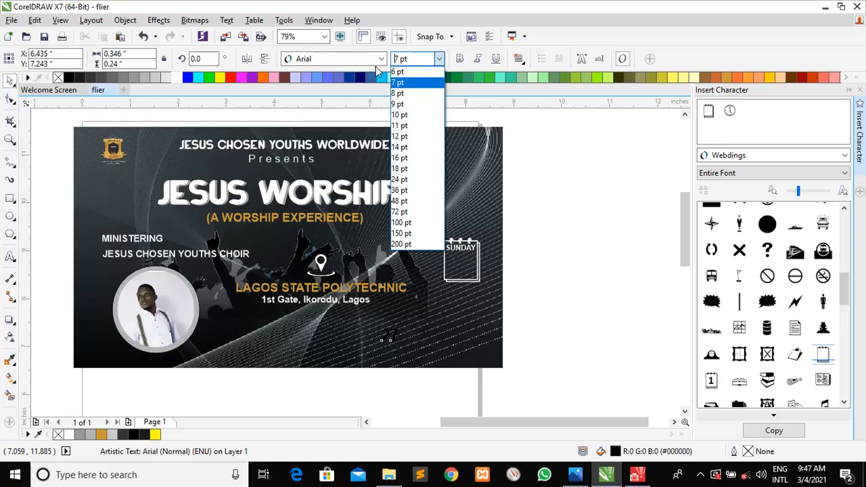
key(Return)
click(380, 60)
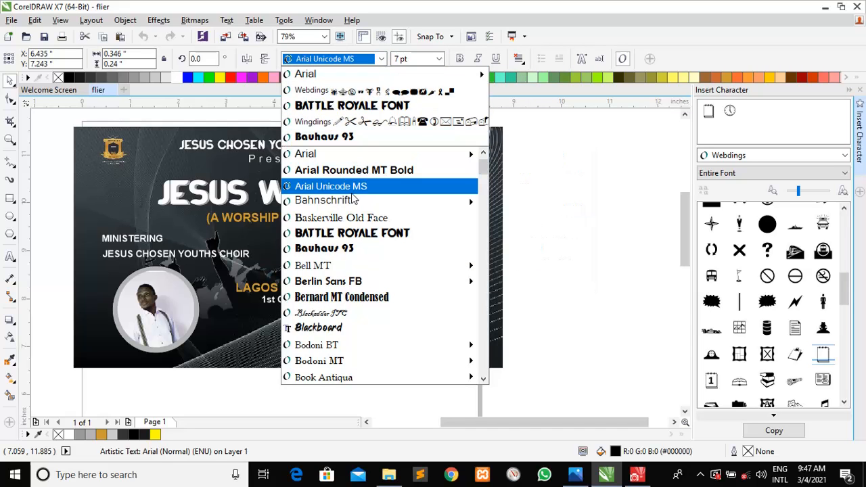
text(Impact)
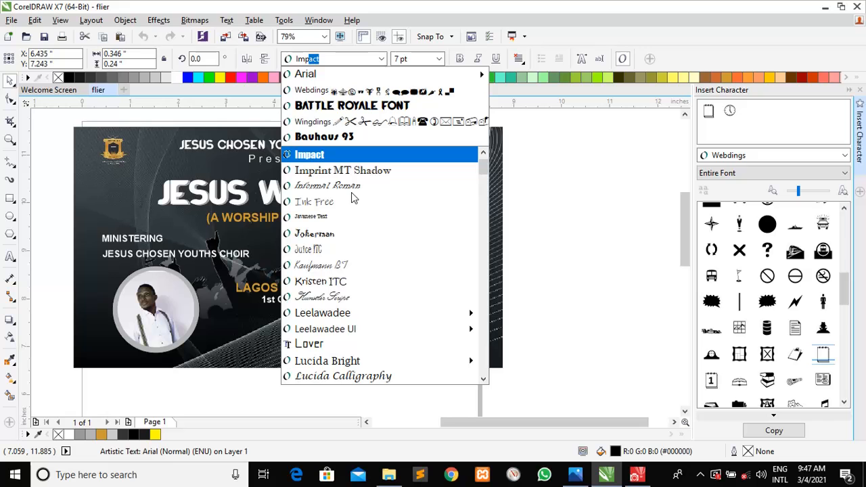
click(359, 156)
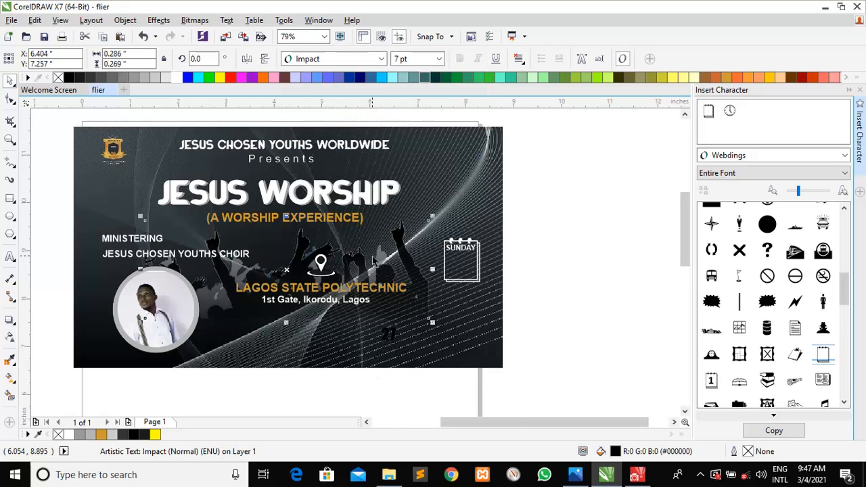
Move the 27 into the notepad box beneath SUNDAY, colour it white, and nudge it right
right_click(374, 262)
click(321, 348)
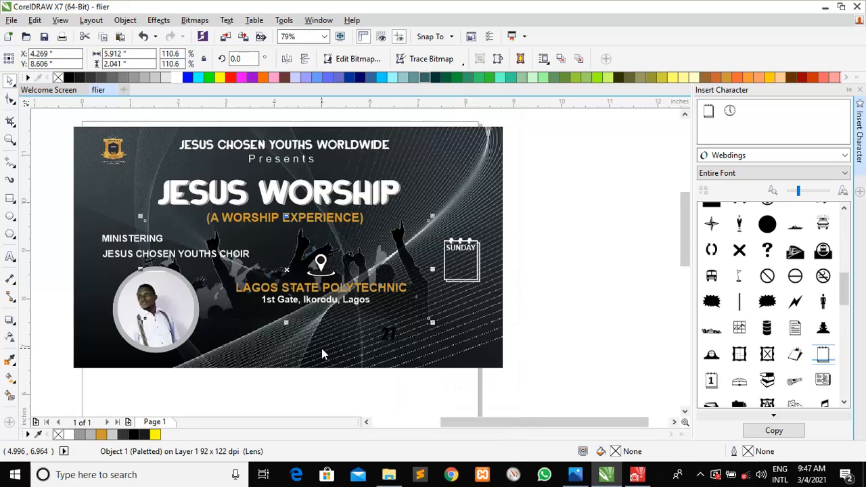
click(384, 335)
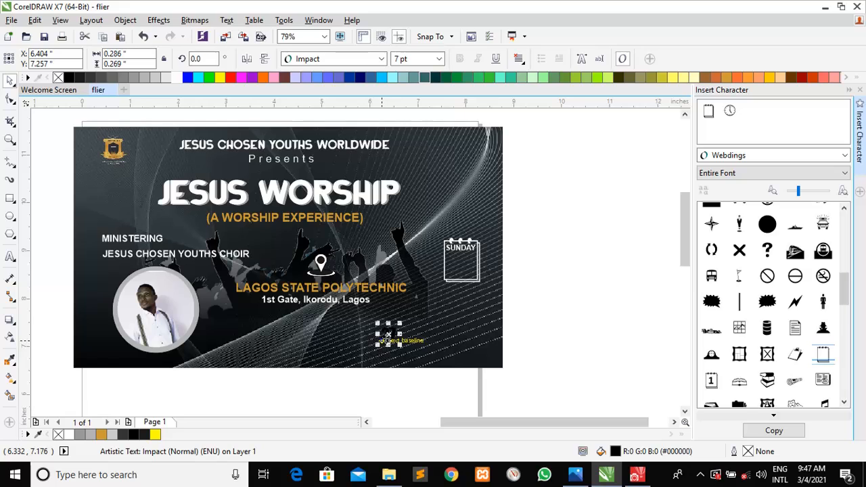
drag(385, 336, 475, 279)
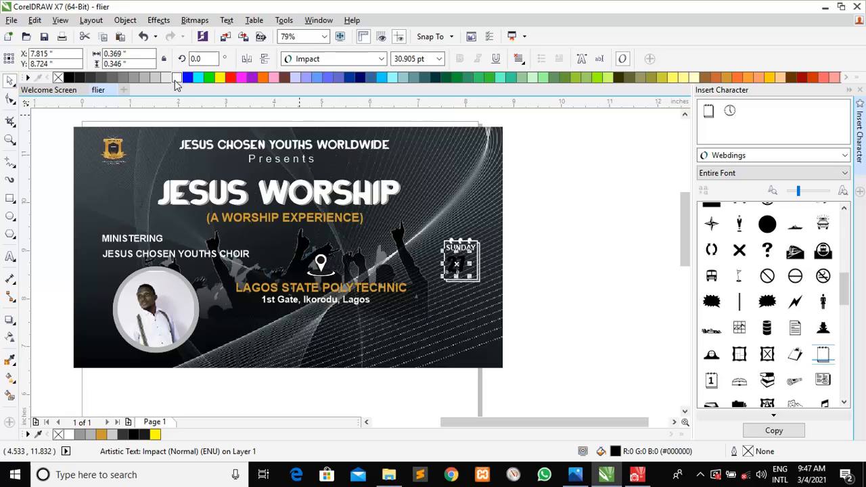
click(175, 77)
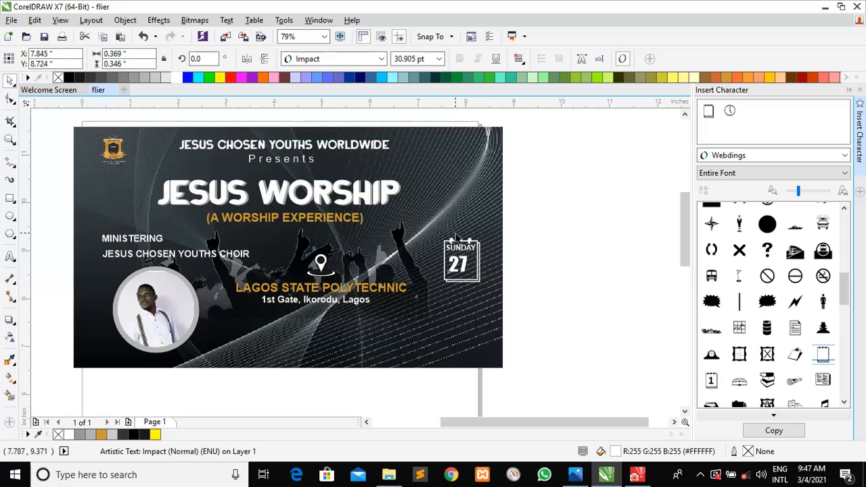
key(Right)
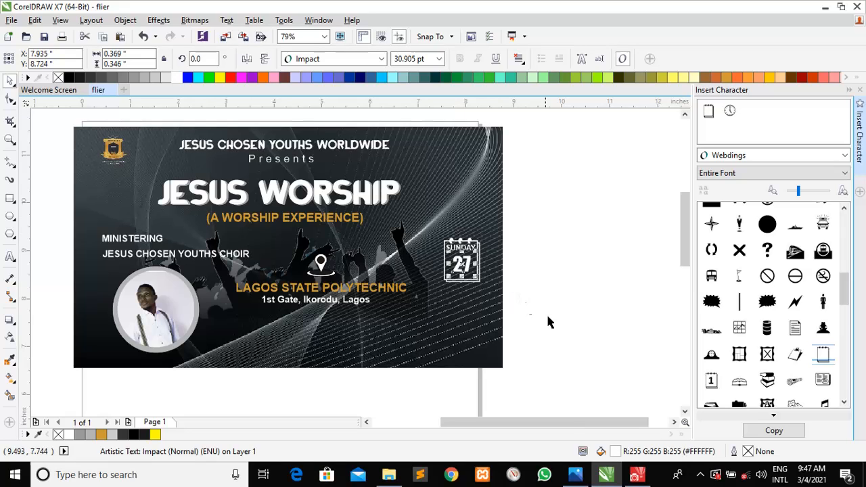
Marquee-select the calendar icon's three objects, undoing two accidental background moves
click(547, 322)
drag(531, 310, 430, 211)
drag(443, 292, 436, 301)
key(ctrl+z)
drag(528, 293, 423, 231)
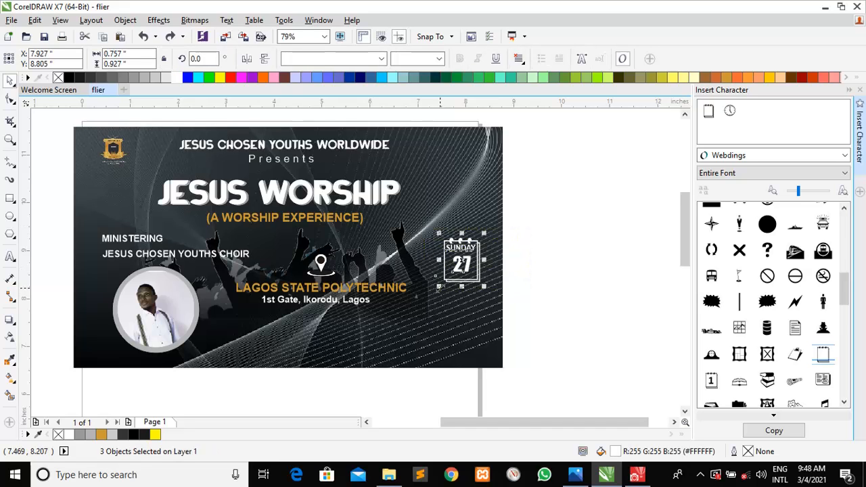
drag(438, 287, 437, 290)
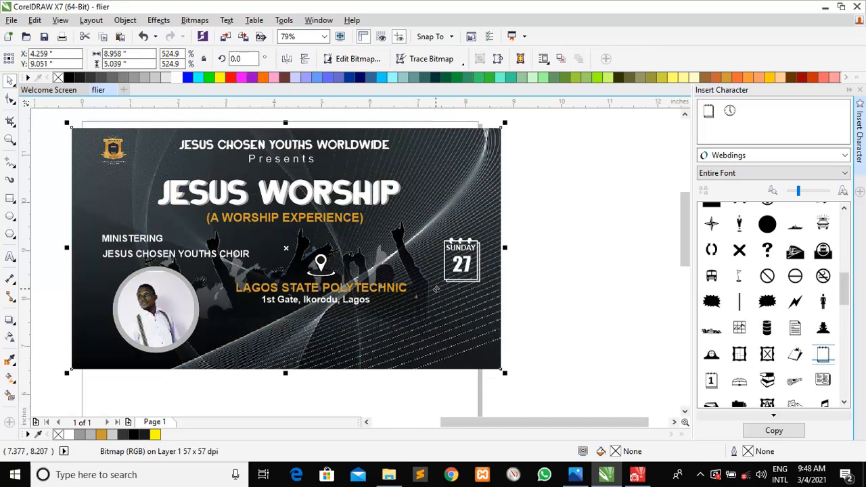
key(ctrl+z)
click(583, 306)
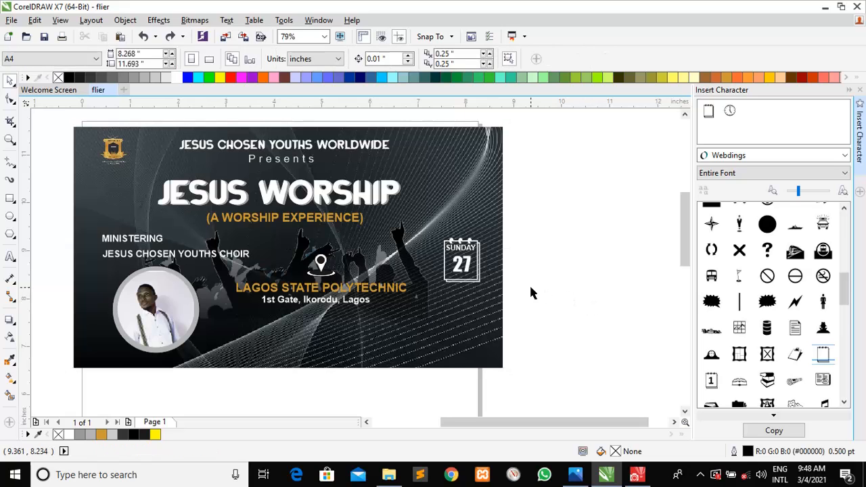
Scale the calendar icon up to about 111.7%, bringing the 27 to 36.716 pt
drag(439, 279, 415, 226)
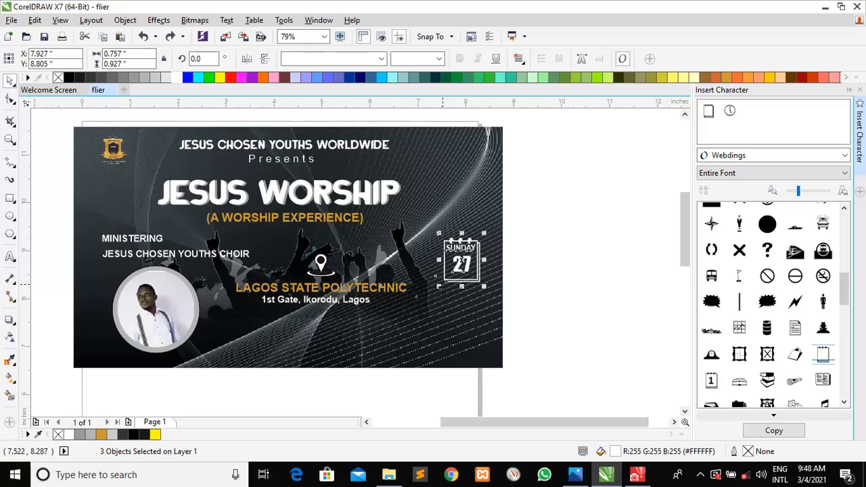
drag(439, 287, 431, 295)
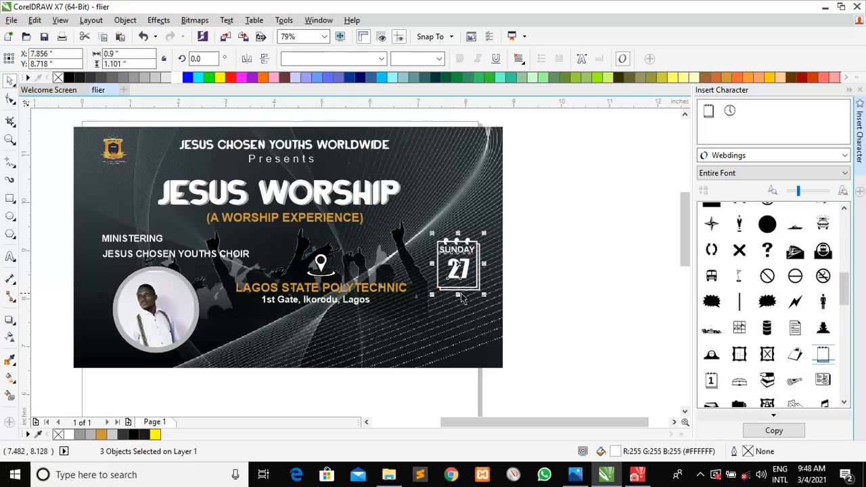
click(531, 279)
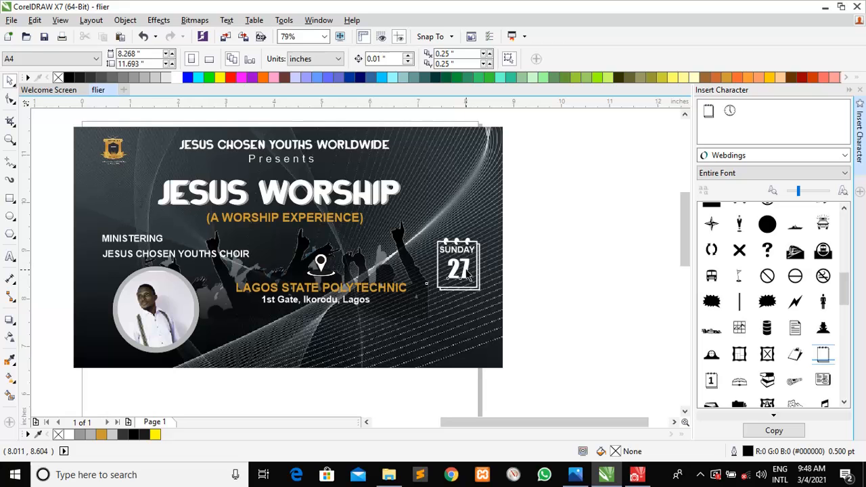
click(466, 272)
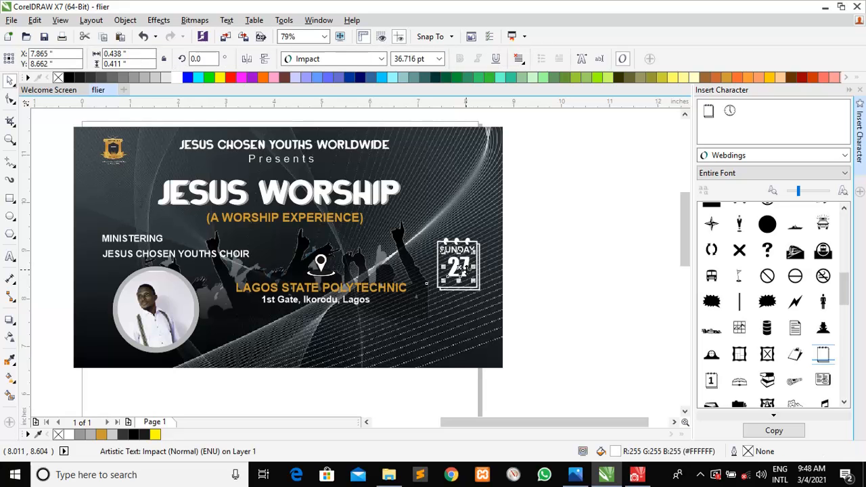
click(576, 476)
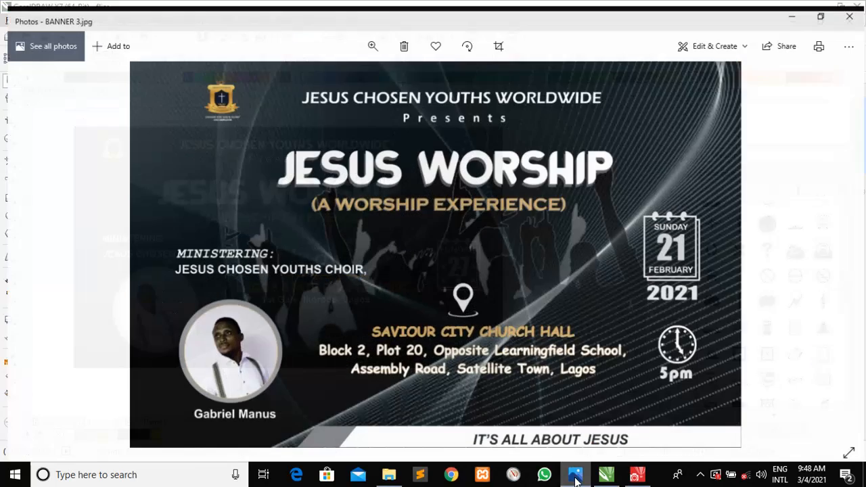
click(575, 477)
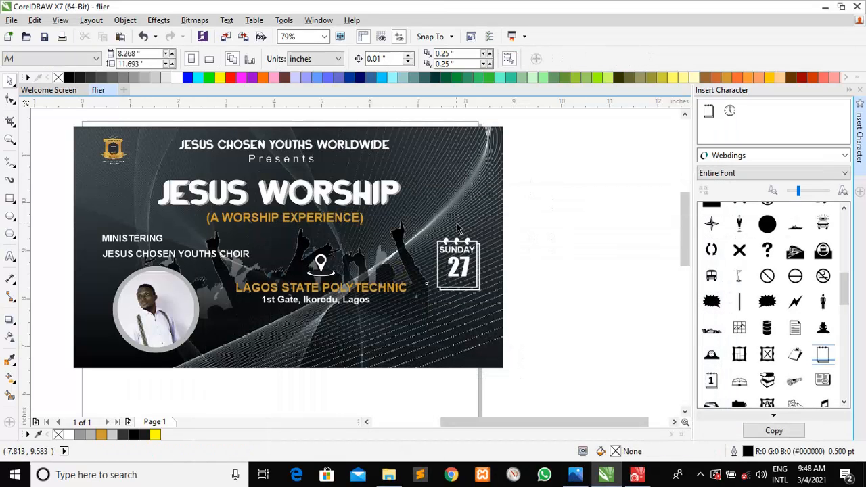
Duplicate SUNDAY below the 27, retype it as 'FEBRUARY', and narrow it to about 75.7% width
click(460, 251)
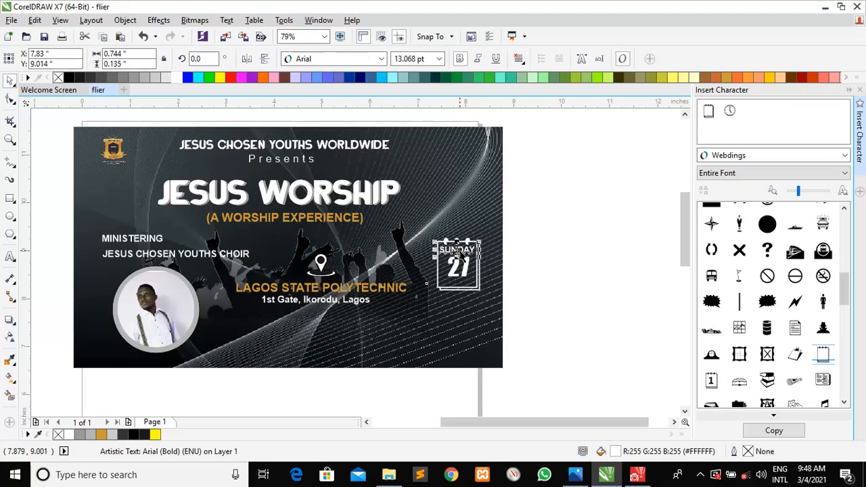
key(ctrl+d)
drag(466, 241, 458, 282)
double_click(457, 283)
text(FEBRUARY)
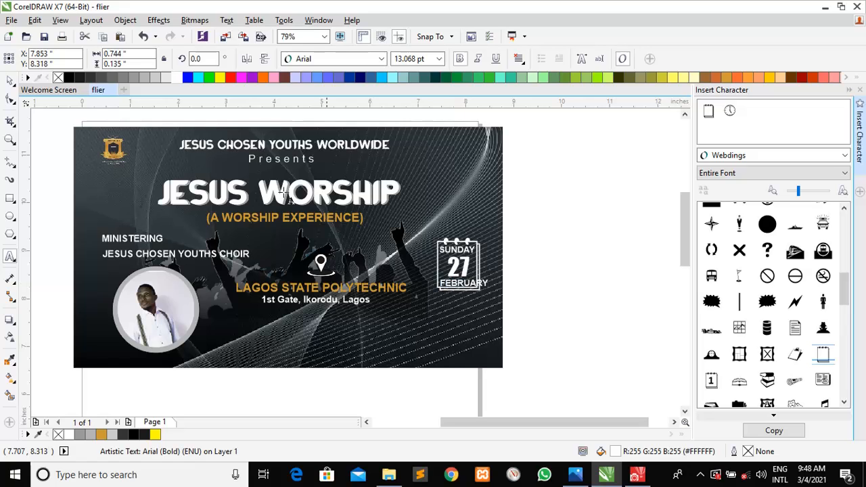
click(11, 80)
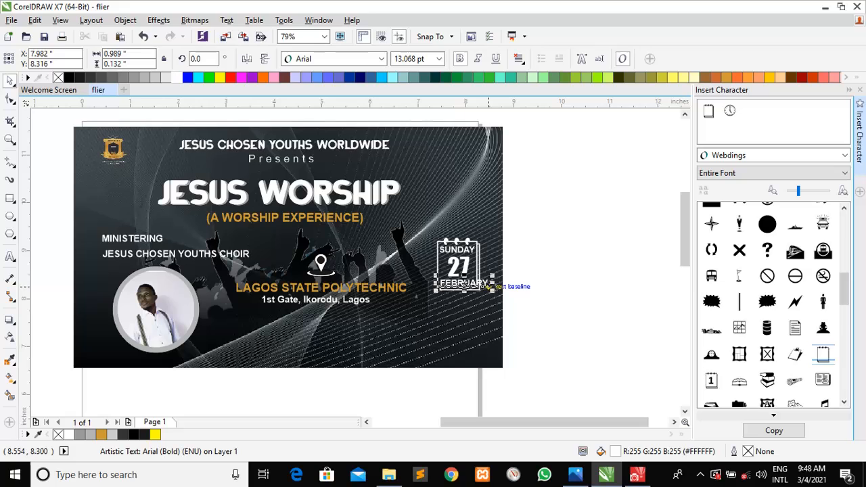
drag(488, 286, 478, 286)
click(534, 284)
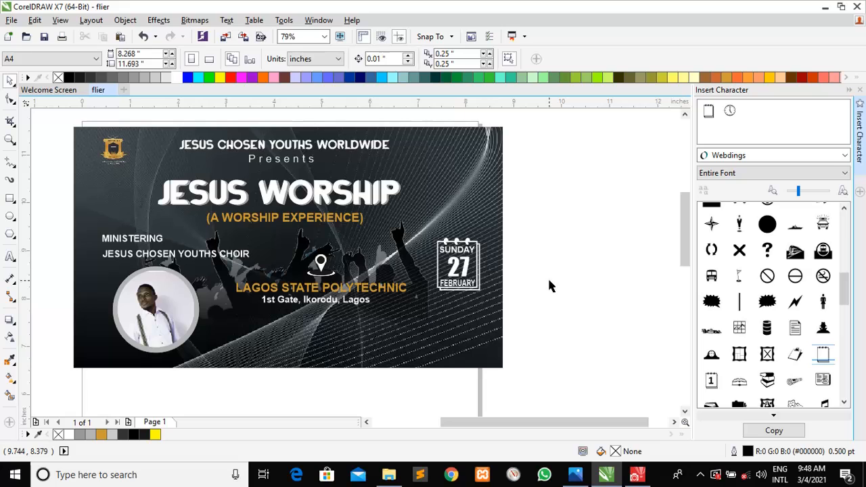
Copy the 27 below the calendar, retype it as '2021', shrink it slightly and raise it a little
click(456, 271)
drag(467, 269, 453, 308)
double_click(453, 307)
text(2021)
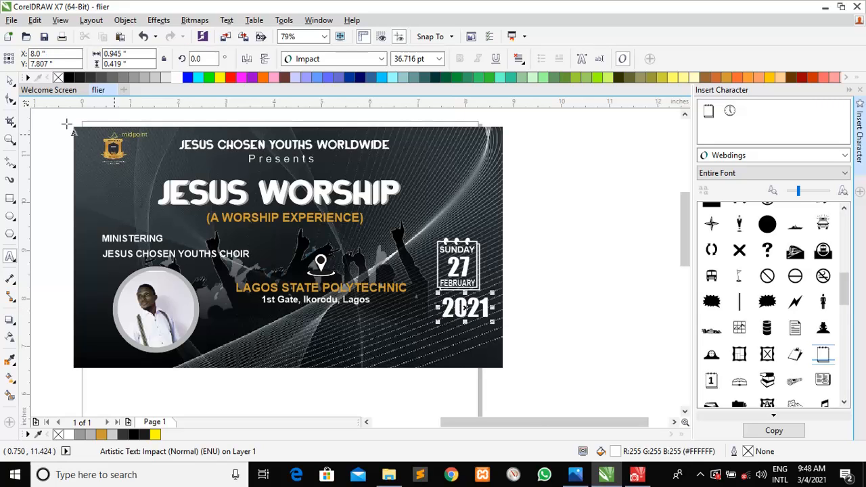
click(11, 80)
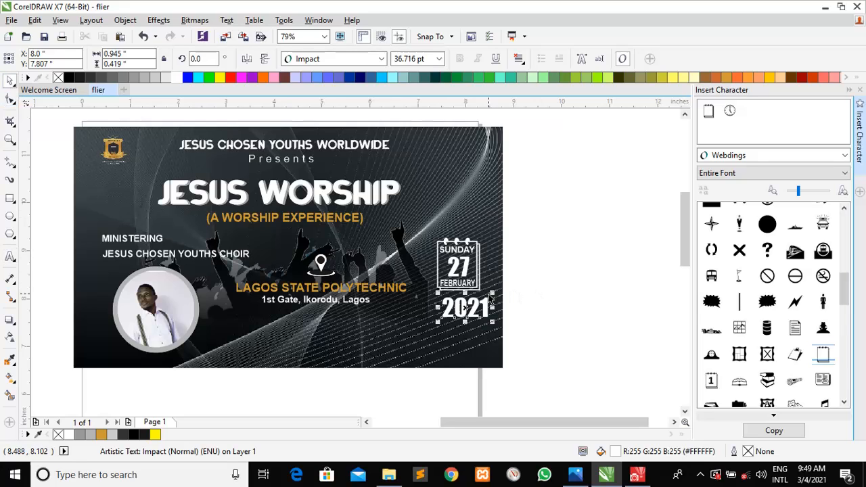
drag(490, 295, 481, 297)
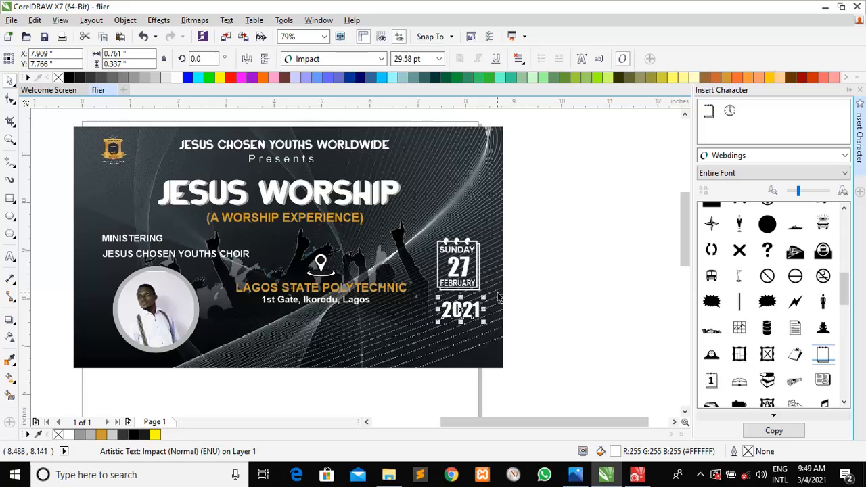
click(548, 300)
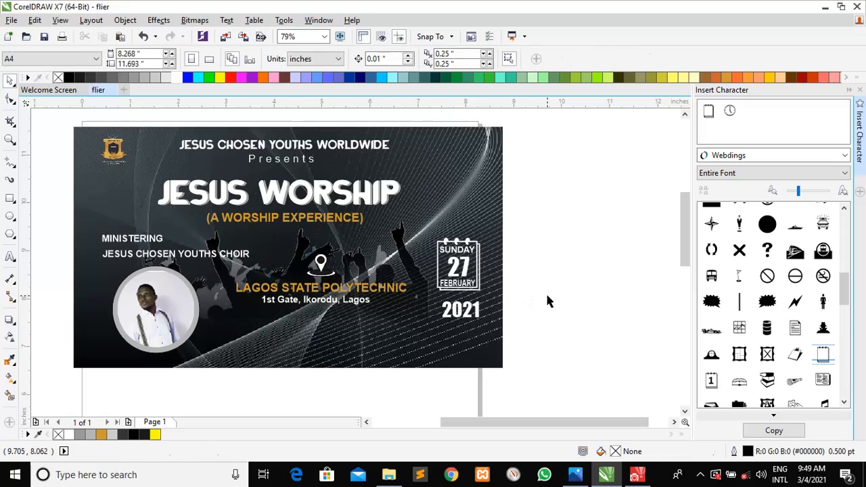
double_click(464, 318)
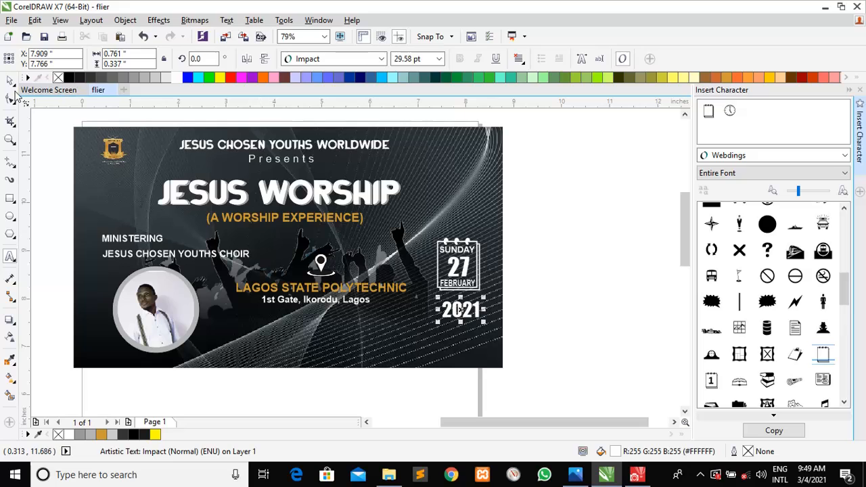
click(10, 80)
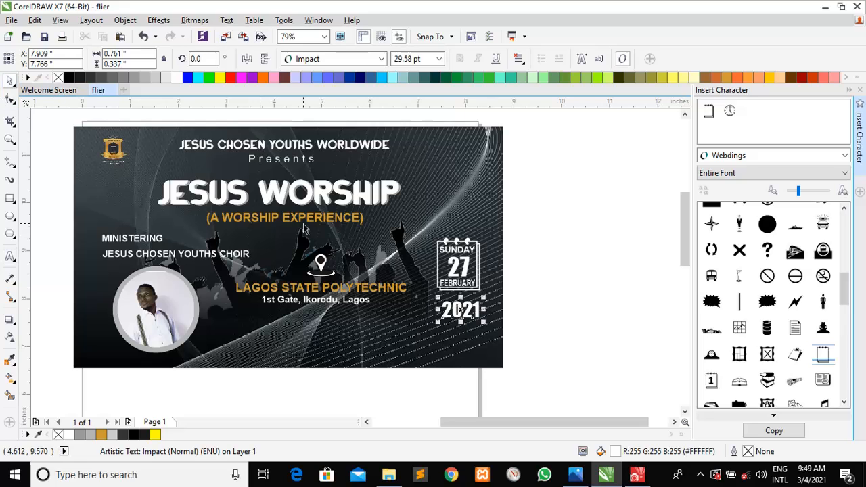
drag(460, 310, 459, 303)
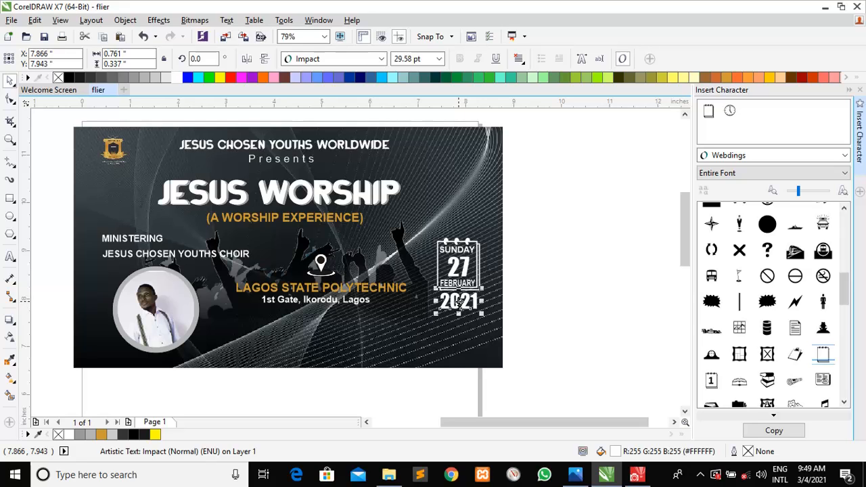
click(531, 322)
Group the five date-graphic objects with Ctrl+G and move the group higher on the flier
drag(547, 325, 422, 223)
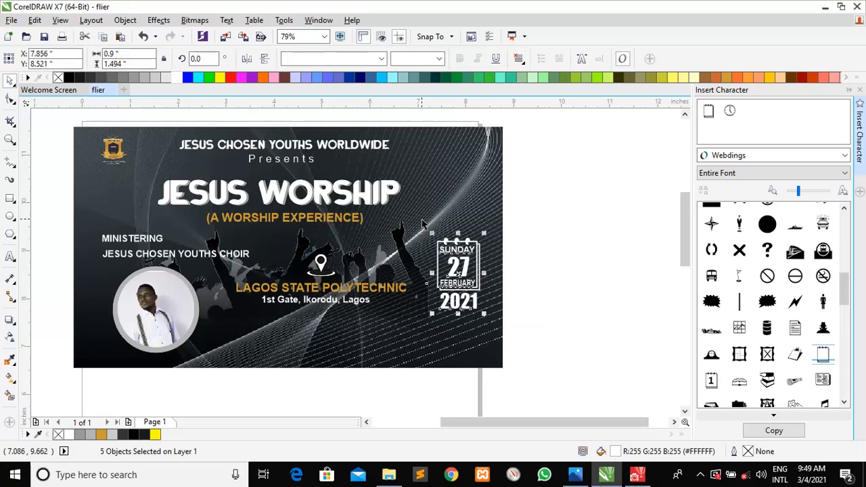
key(ctrl+g)
drag(460, 268, 459, 236)
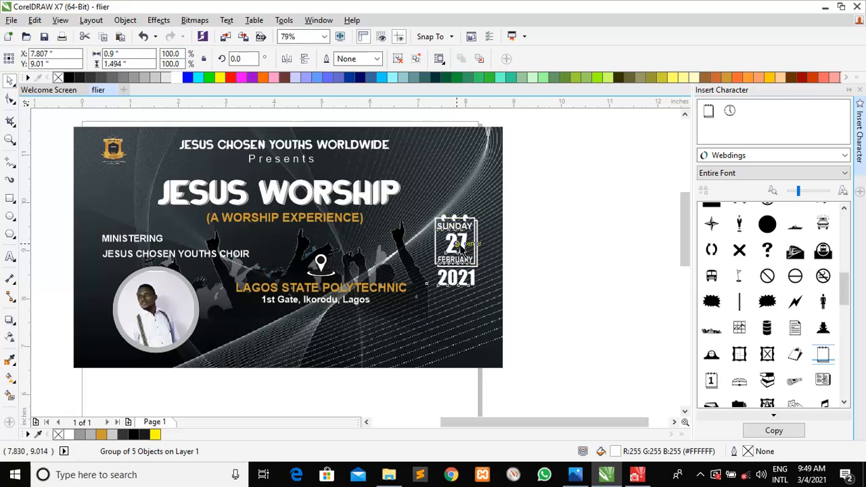
click(535, 277)
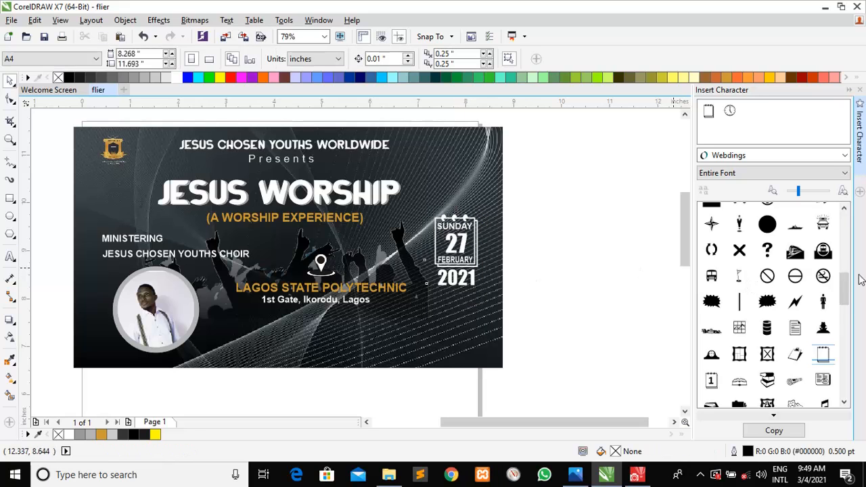
Place a white Wingdings clock symbol beneath 2021 and enlarge it to 51.662 pt
drag(844, 289, 844, 404)
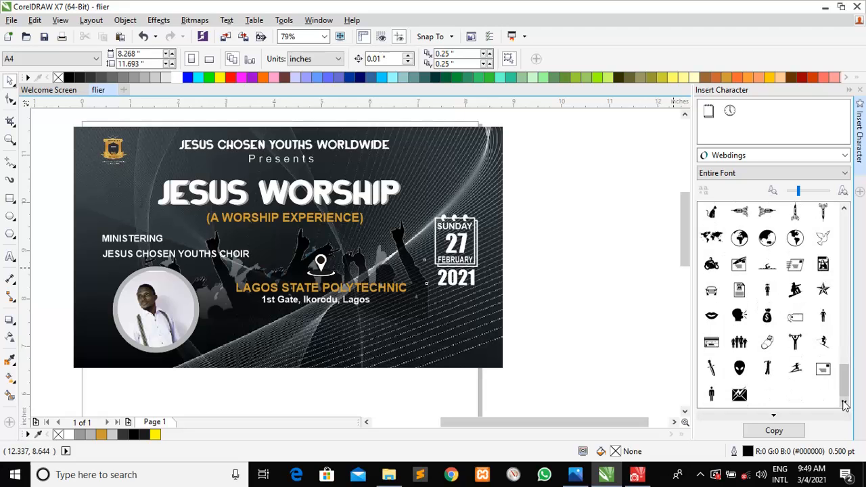
click(845, 156)
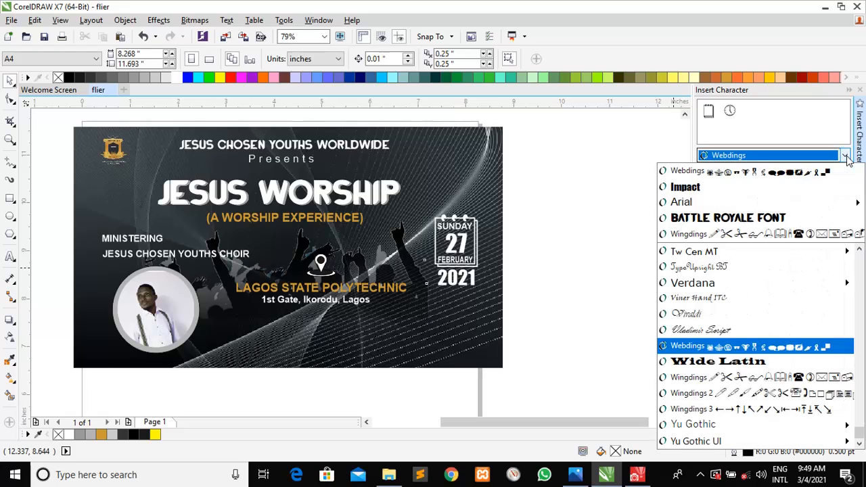
click(810, 377)
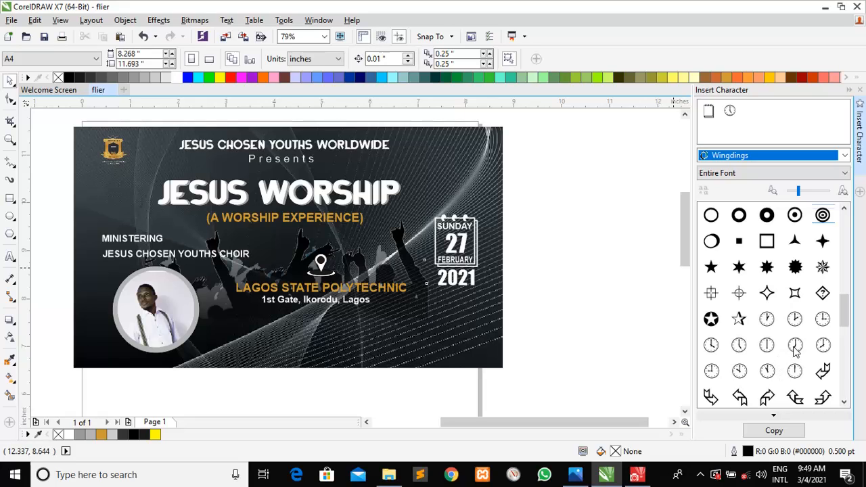
drag(739, 358, 484, 327)
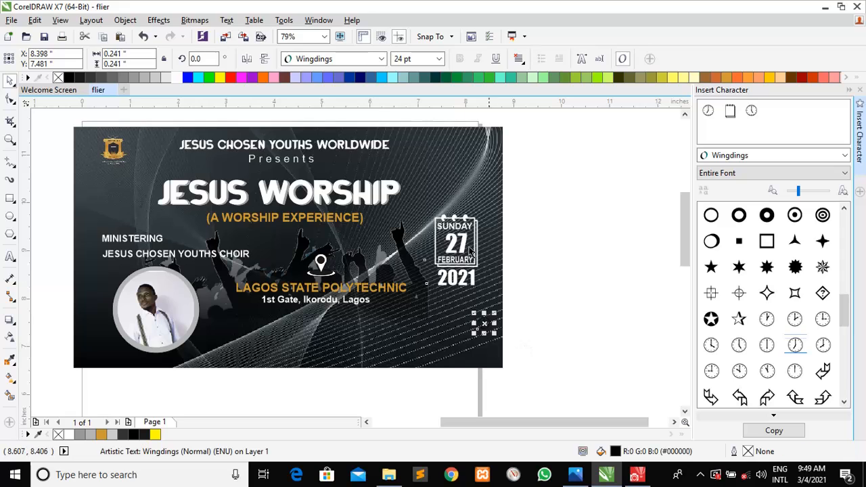
click(177, 77)
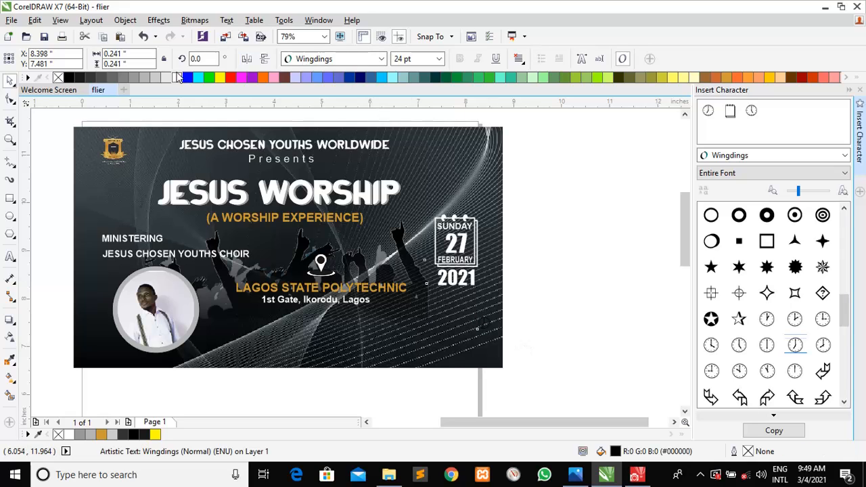
drag(473, 334, 458, 310)
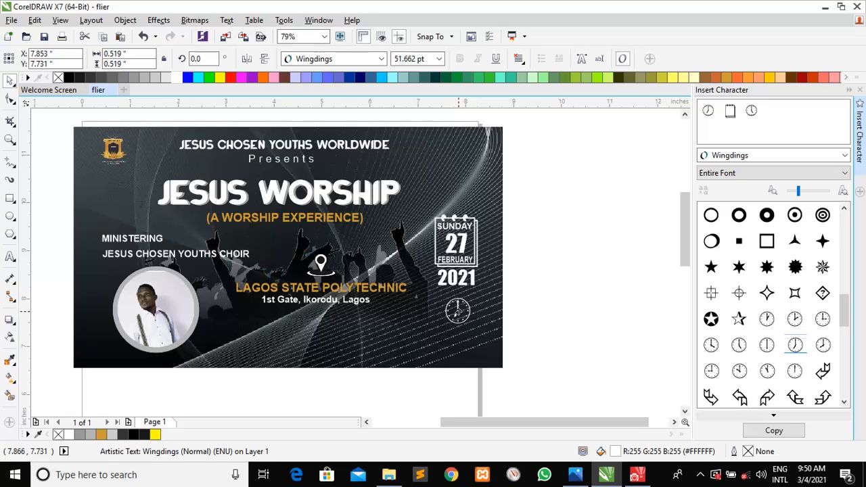
click(533, 332)
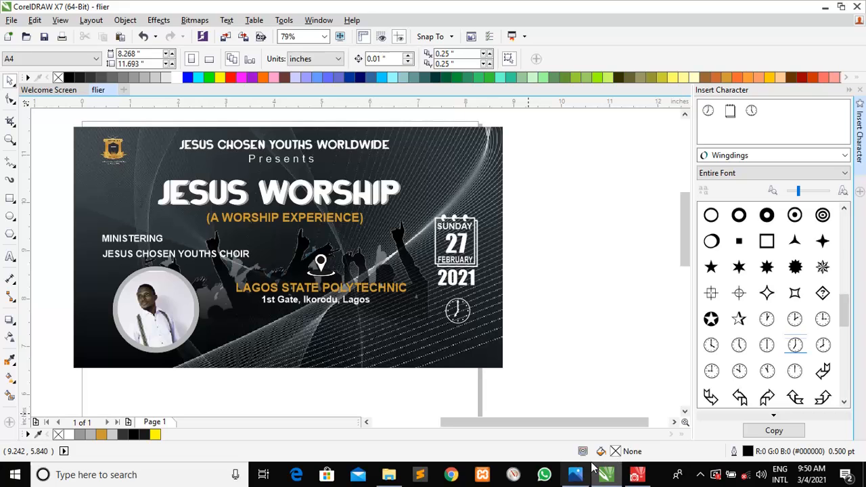
click(10, 256)
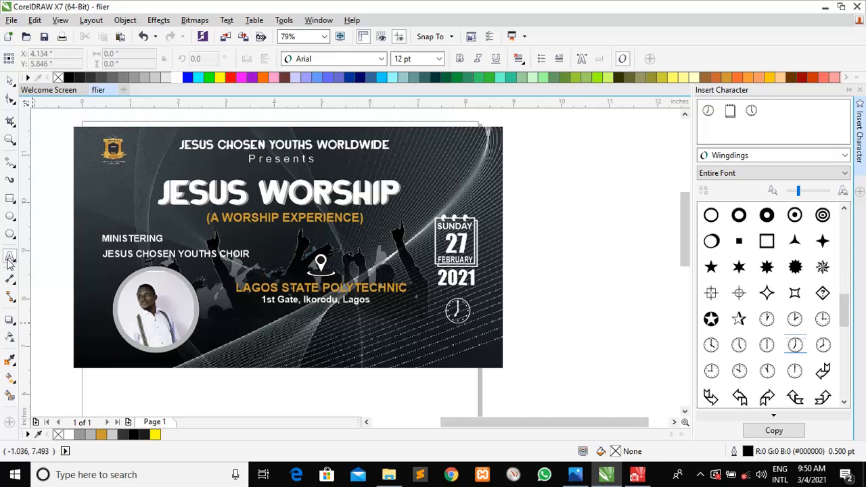
Type '3PM' under the clock, make it bold and white, and nudge it down
click(428, 335)
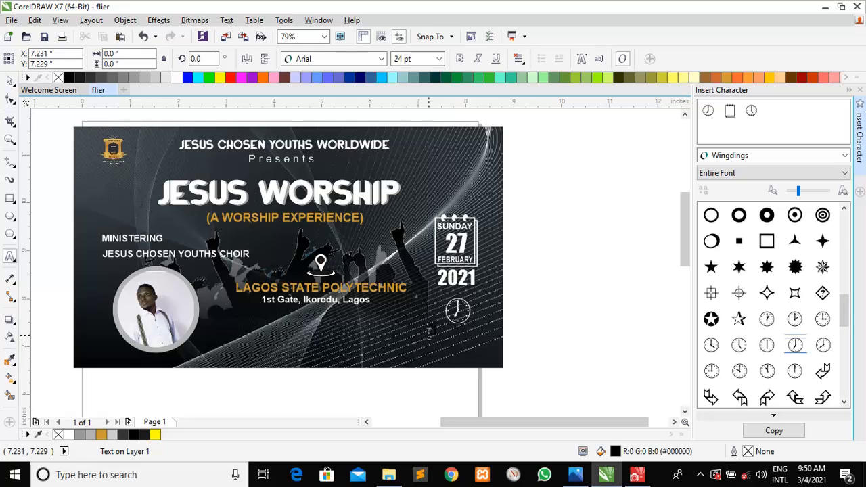
text(0)
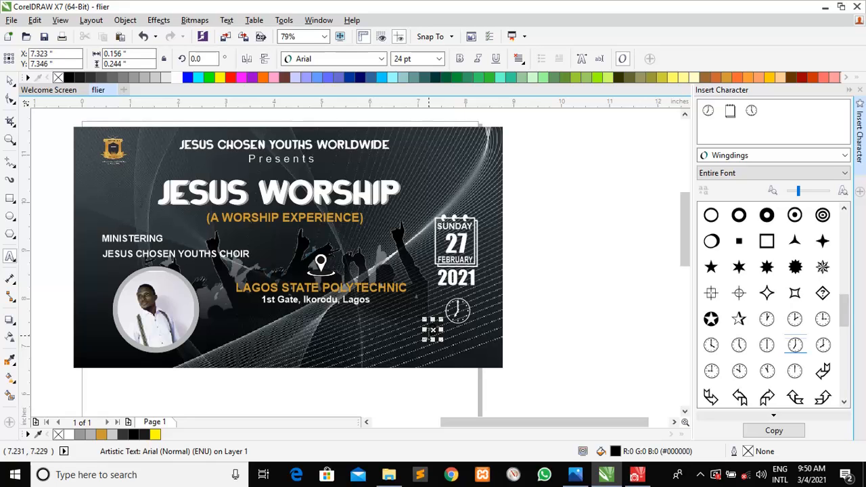
text(P)
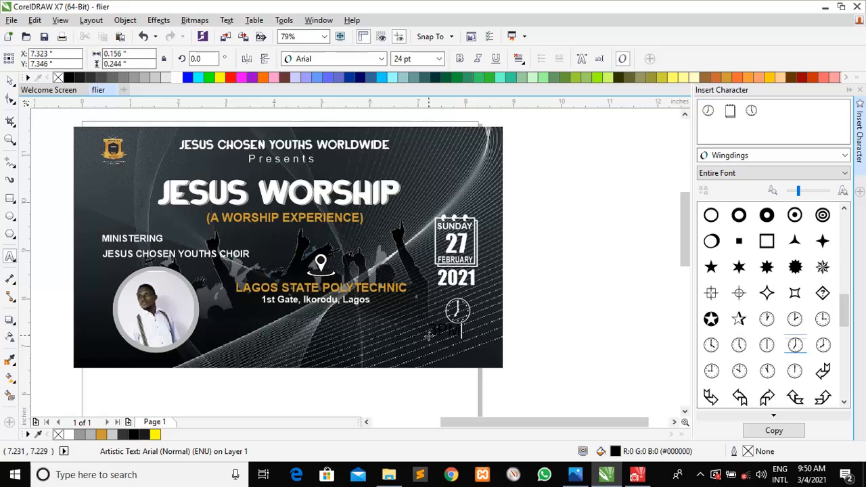
click(9, 80)
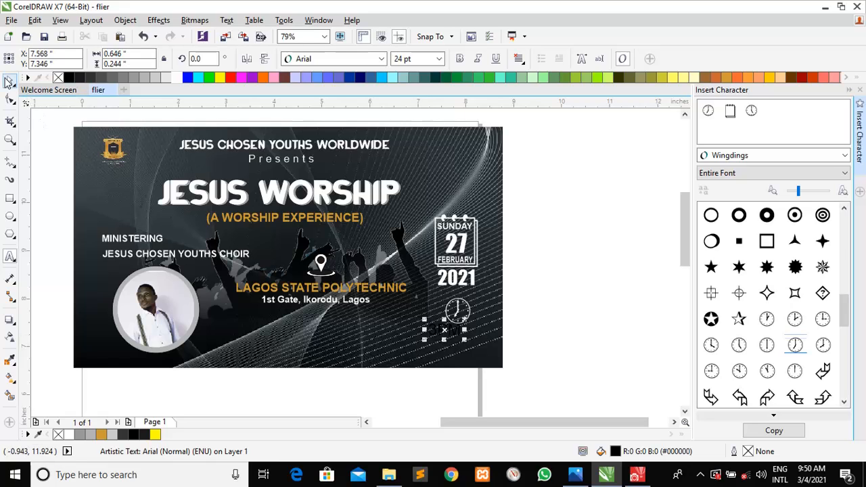
click(461, 59)
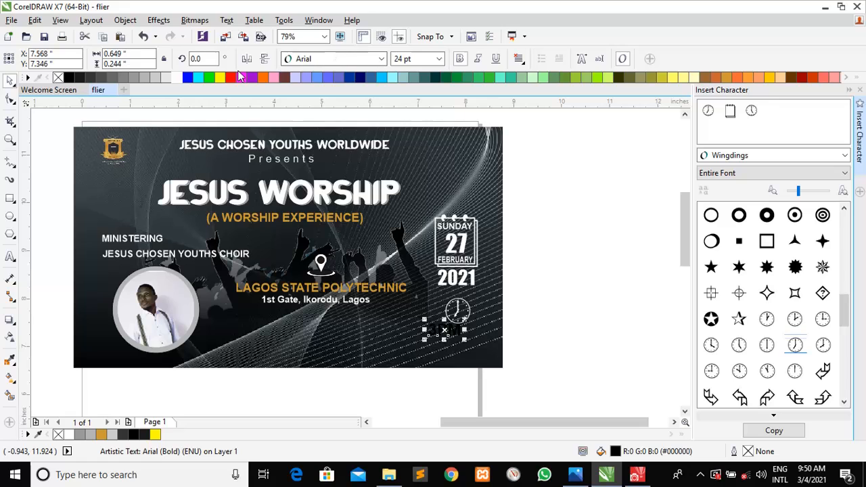
click(177, 78)
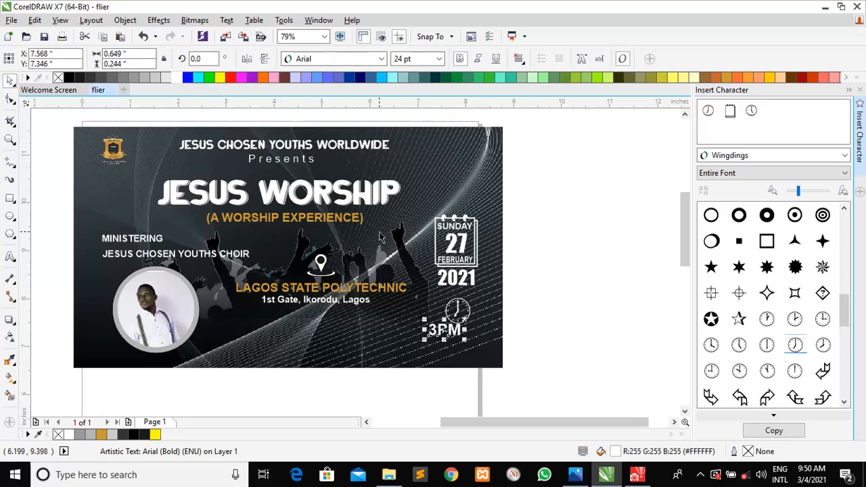
key(Down)
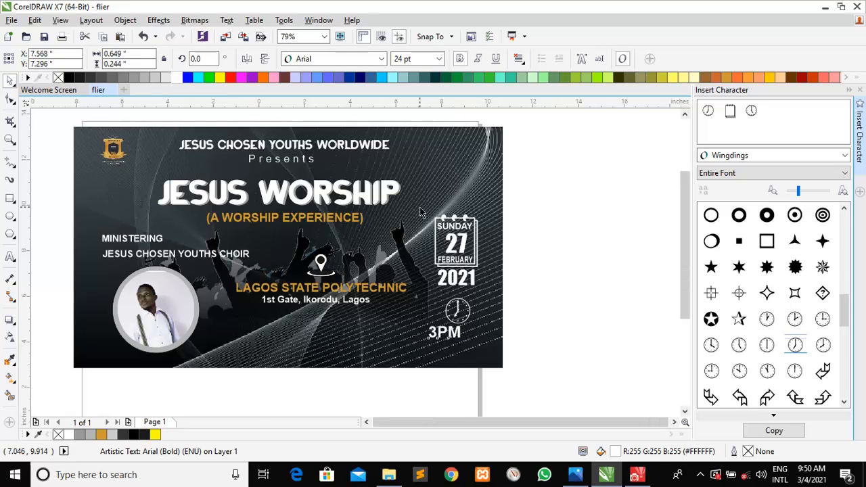
Set 3PM to 18 pt, nudge it right into place, and save the drawing with Ctrl+S
scroll(432, 206, down, 10)
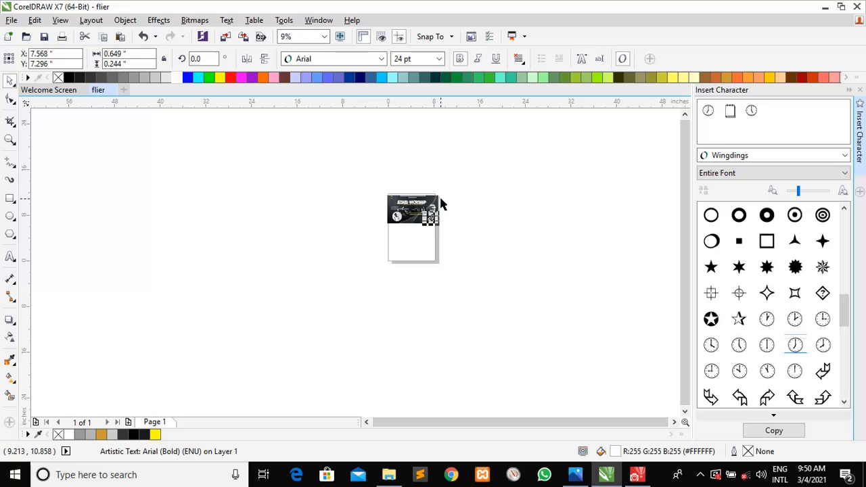
key(z)
click(415, 202)
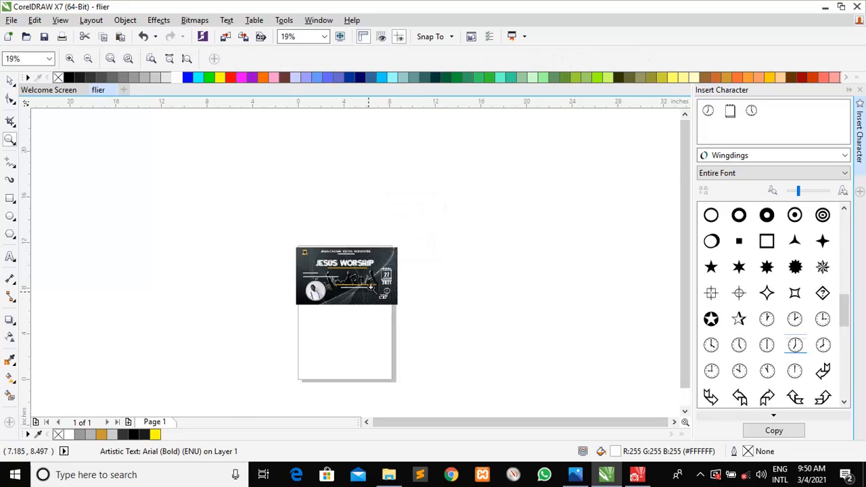
click(357, 299)
drag(471, 296, 165, 122)
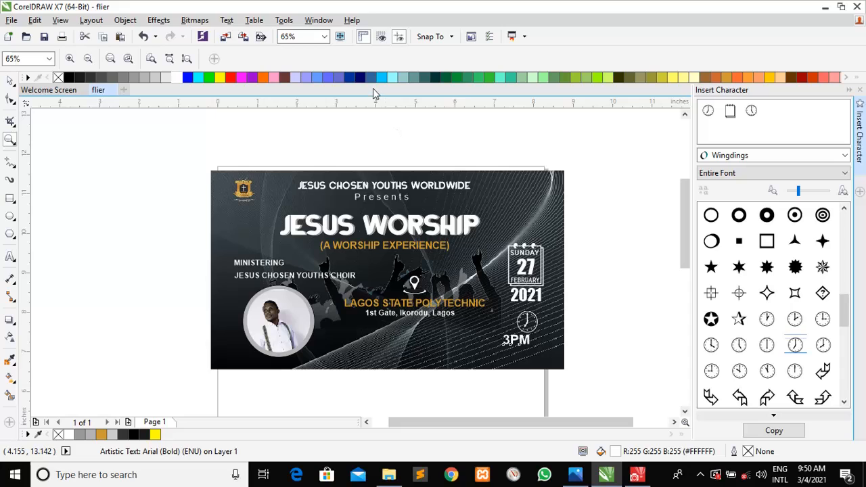
click(10, 82)
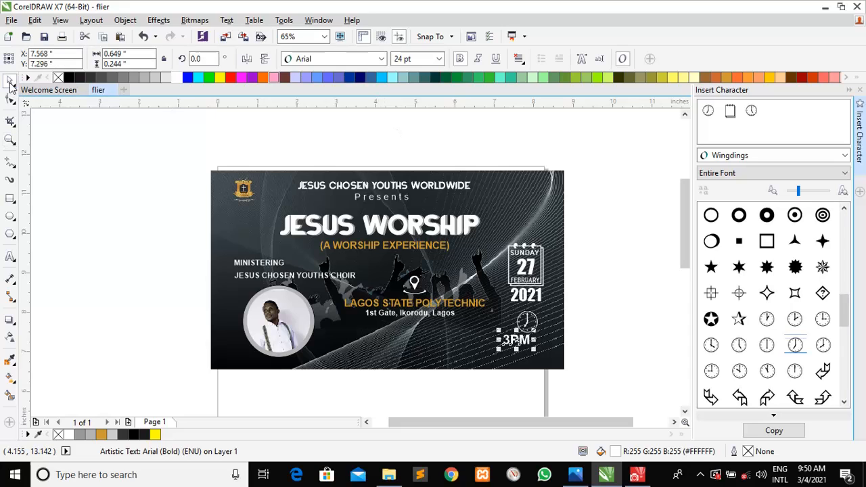
click(439, 59)
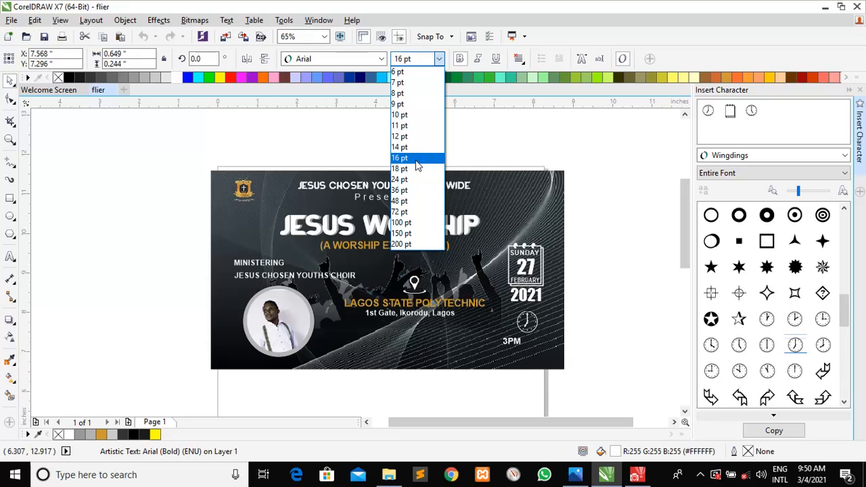
click(413, 168)
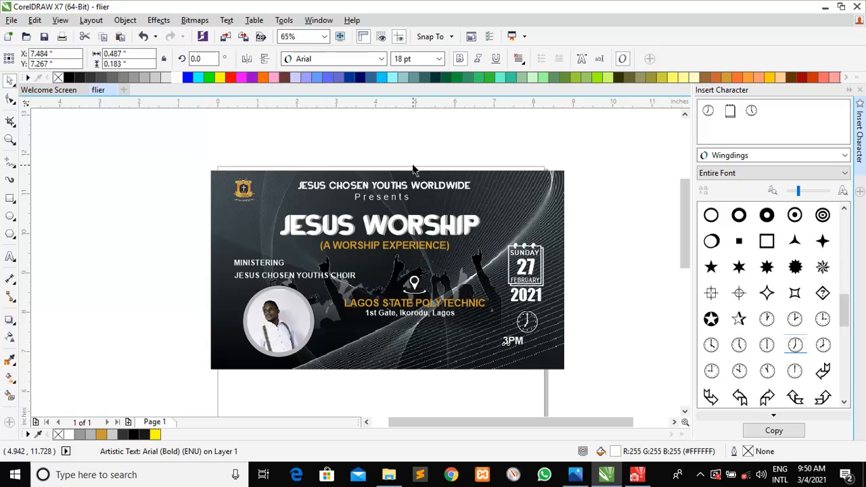
key(Right)
key(Right)
key(Right)
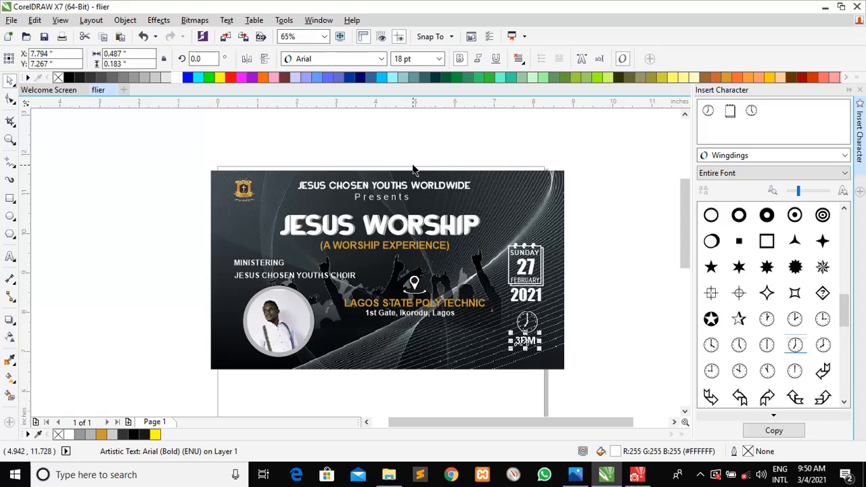
key(ctrl+s)
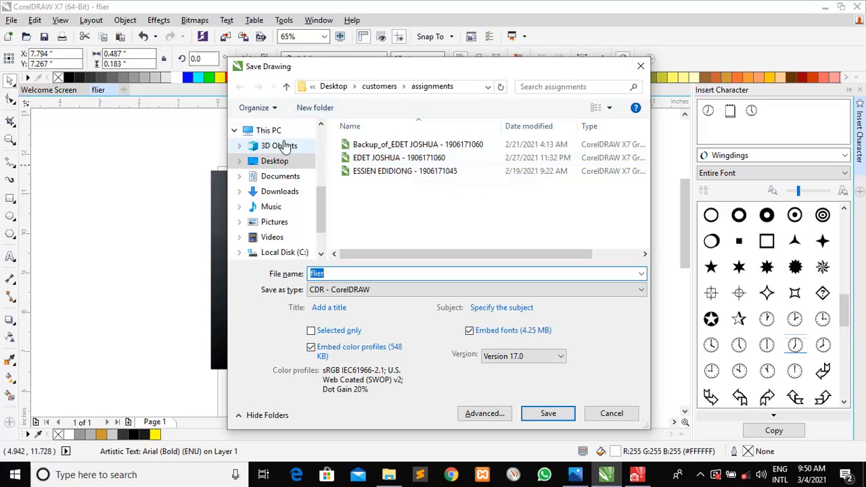
Save the drawing as flier.cdr in the Desktop 'materials needed' folder, then deselect the 3PM text
click(283, 166)
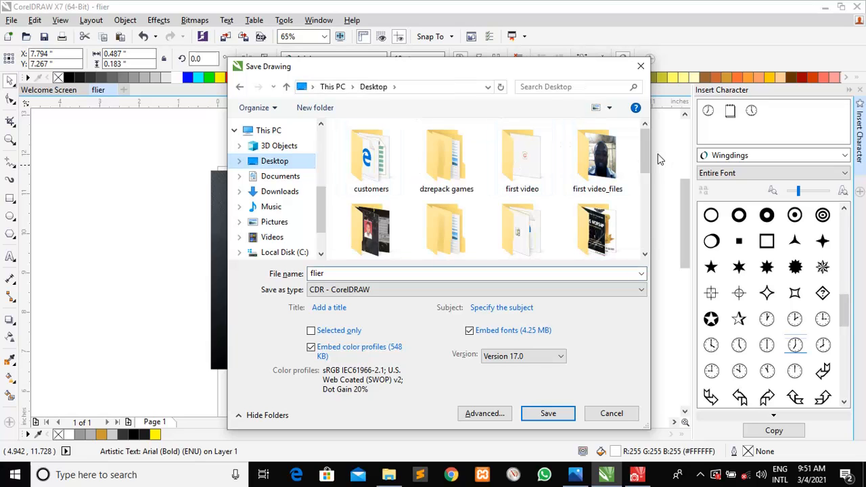
scroll(641, 161, down, 1)
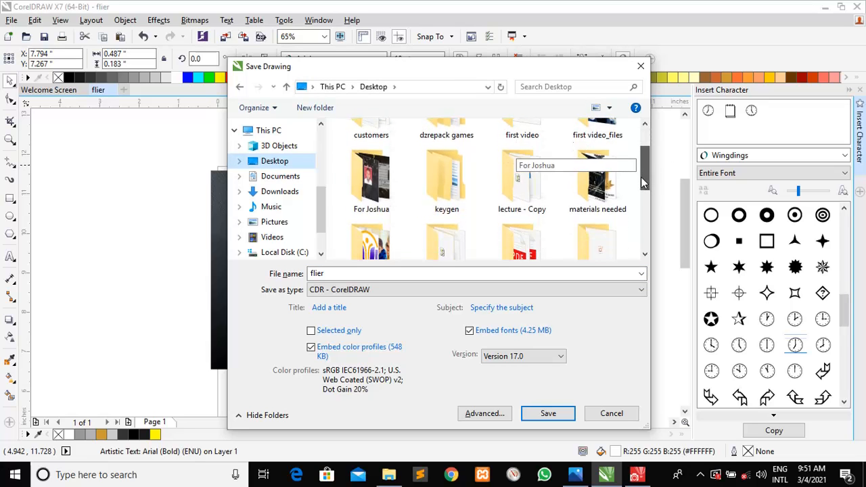
double_click(585, 193)
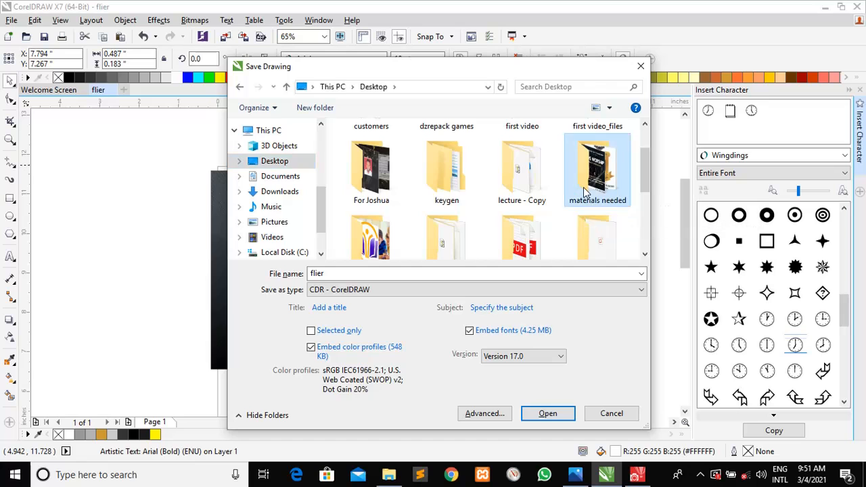
double_click(384, 273)
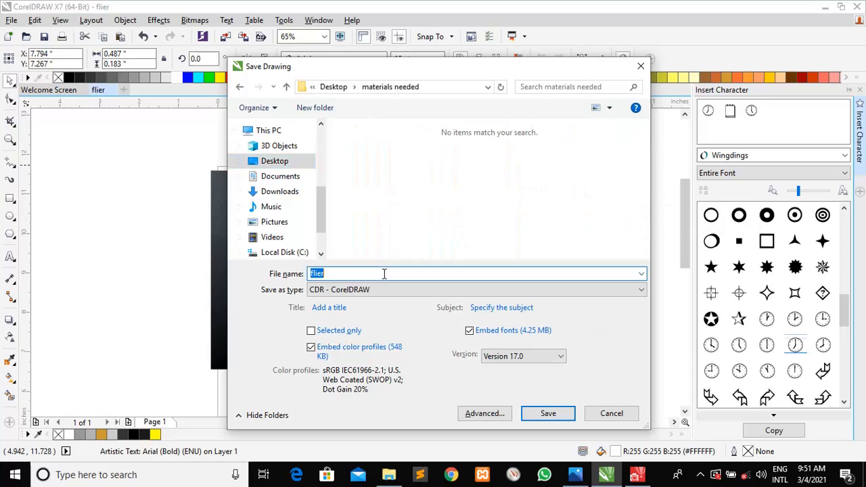
click(544, 413)
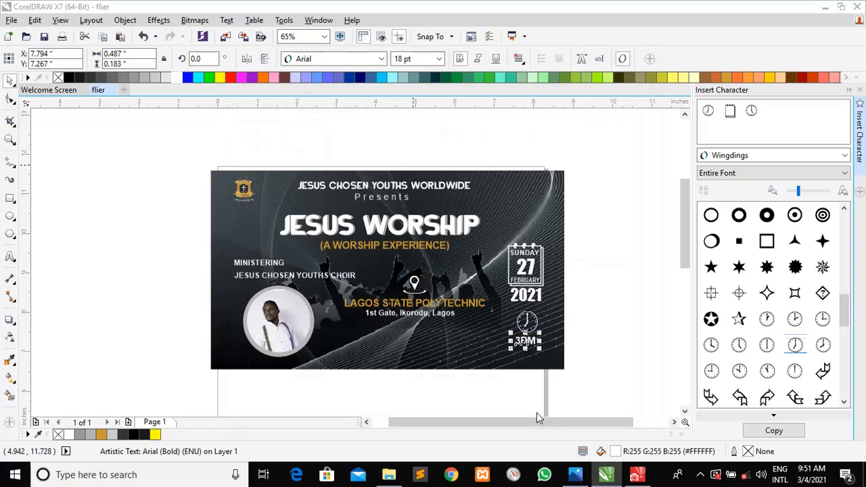
click(585, 386)
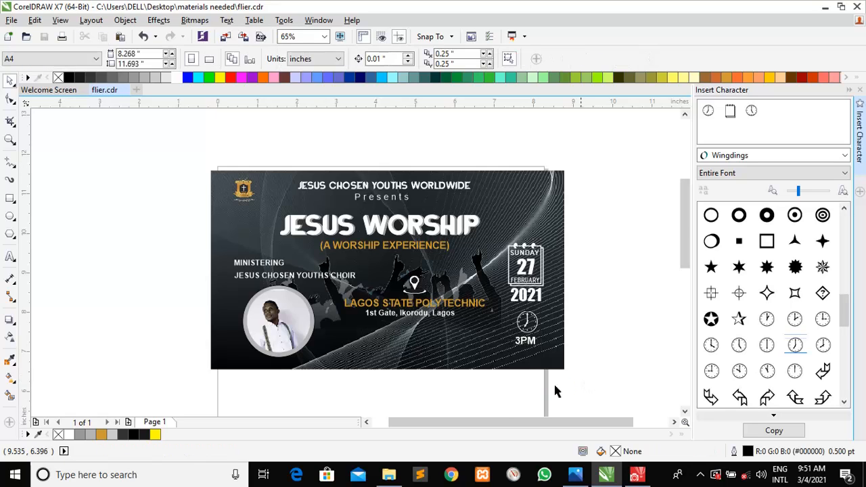
click(575, 475)
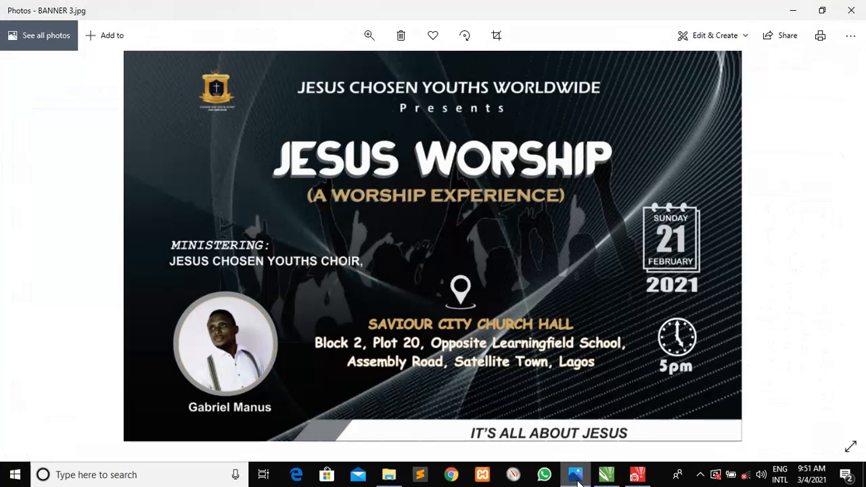
click(577, 479)
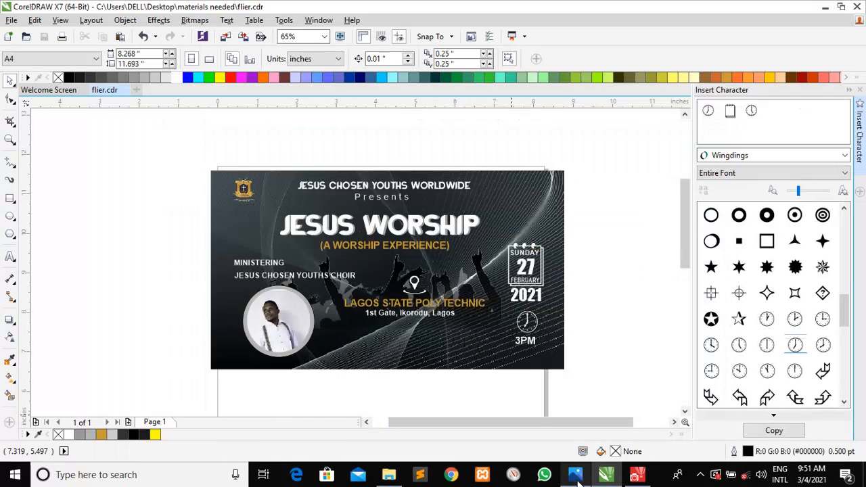
Draw a strip along the flier's bottom edge, filled light grey with no outline
click(10, 199)
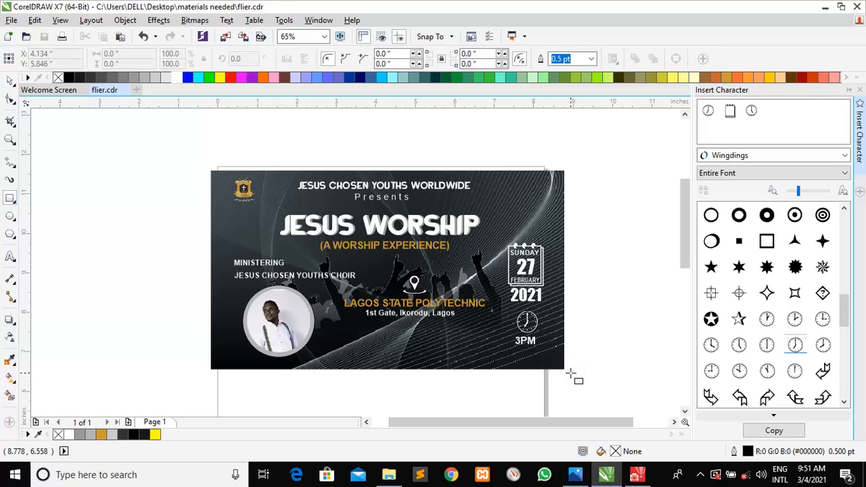
drag(564, 369, 323, 355)
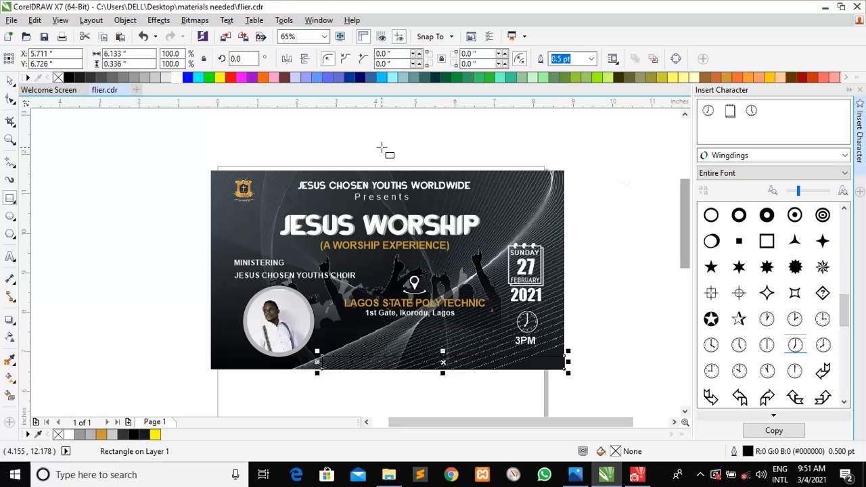
click(143, 78)
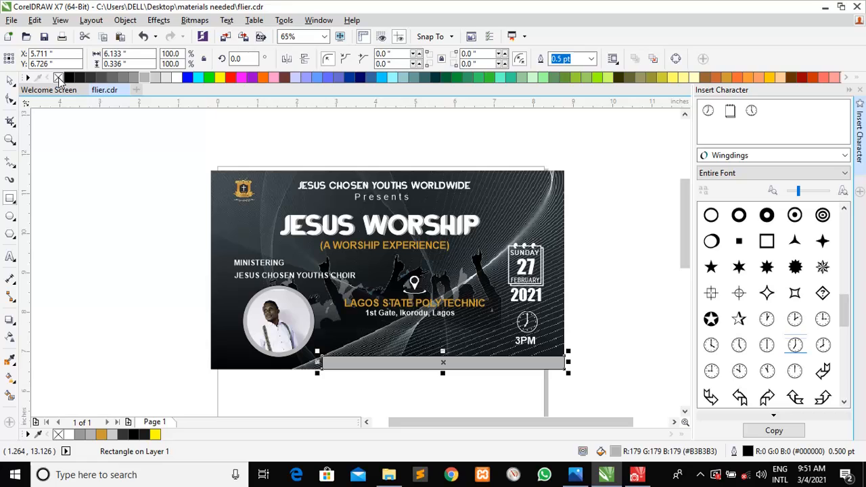
right_click(58, 78)
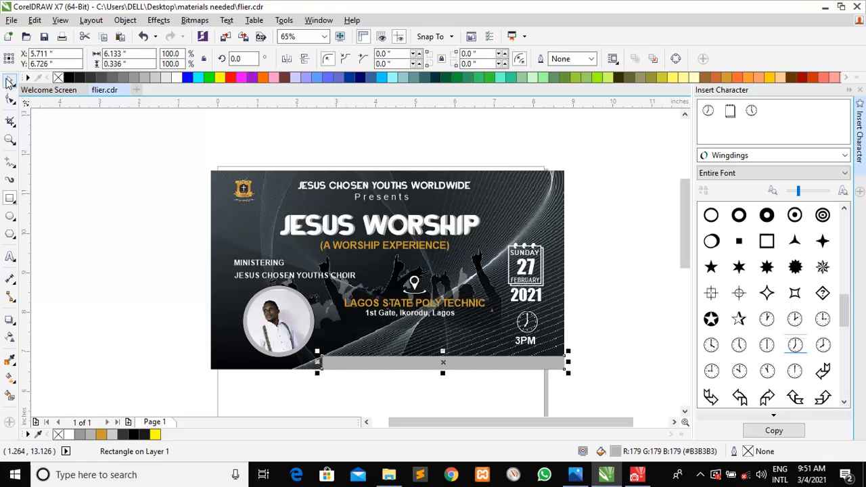
Duplicate the grey strip with Ctrl+D and shift the copy to the right
click(55, 203)
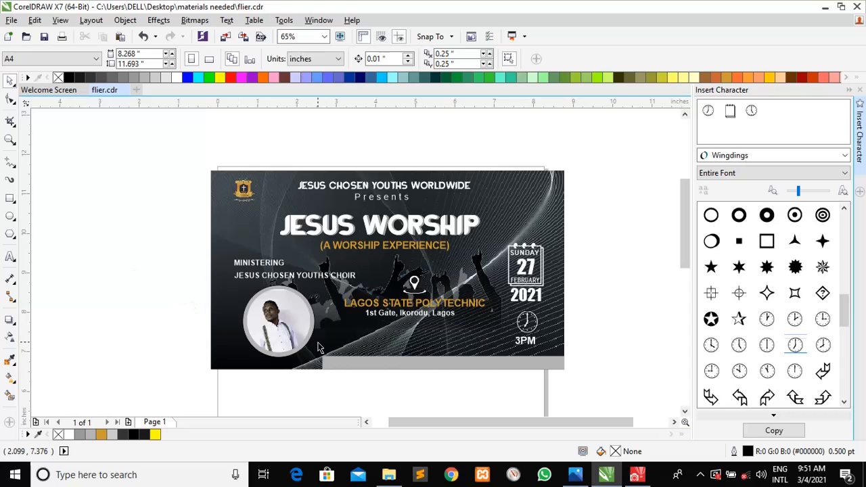
click(365, 364)
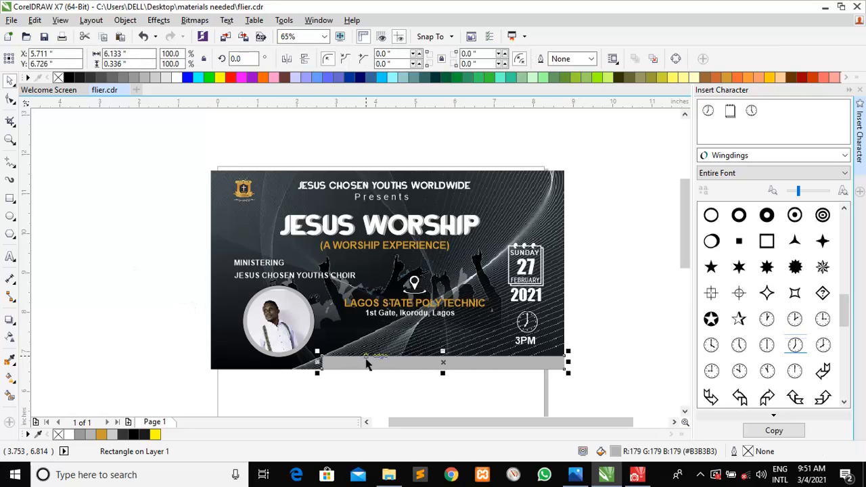
key(ctrl+d)
drag(367, 359, 433, 368)
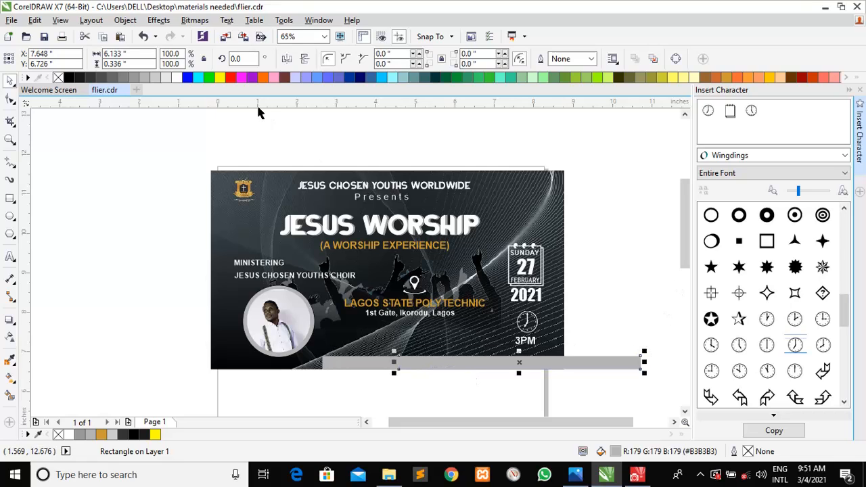
Fill the copied strip white, then convert the grey strip to curves and slant its left end
click(176, 80)
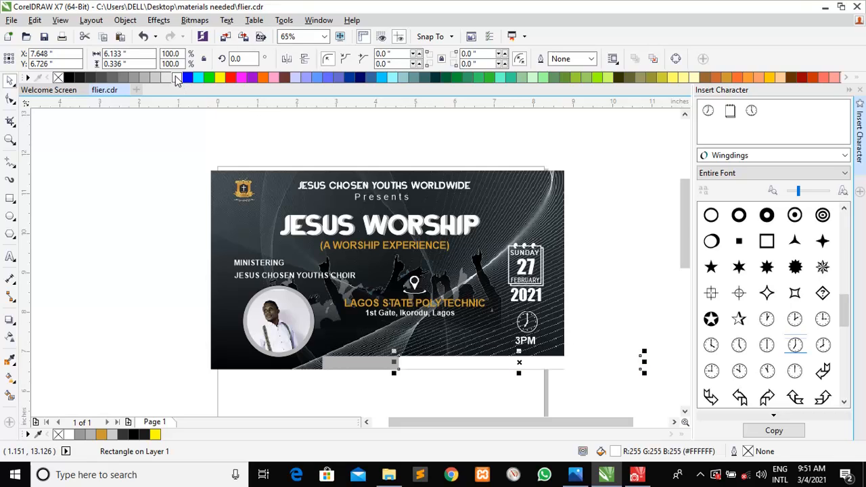
click(335, 378)
click(340, 363)
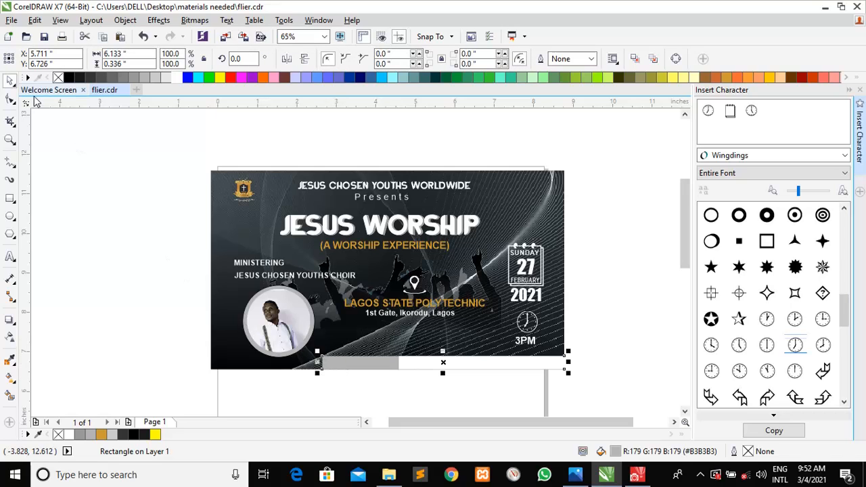
click(10, 99)
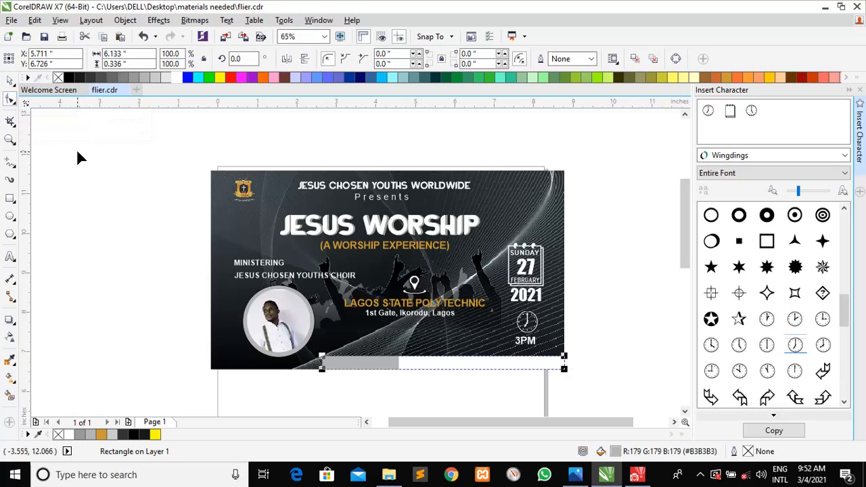
key(ctrl+q)
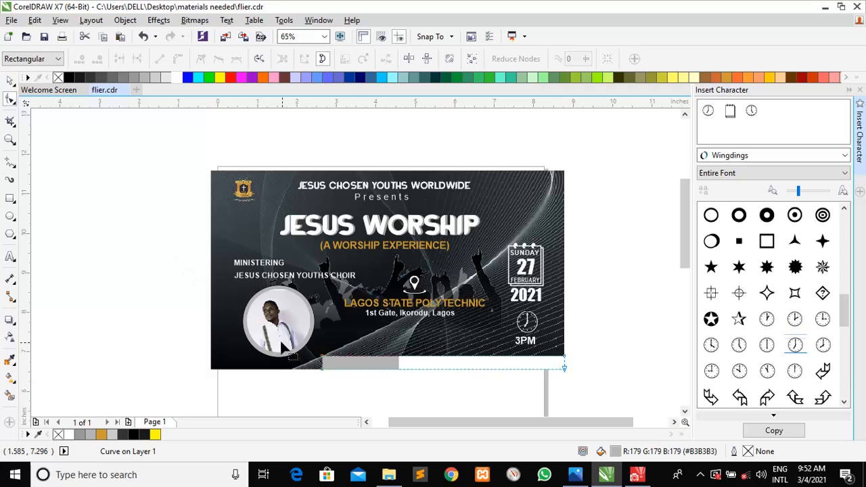
click(323, 360)
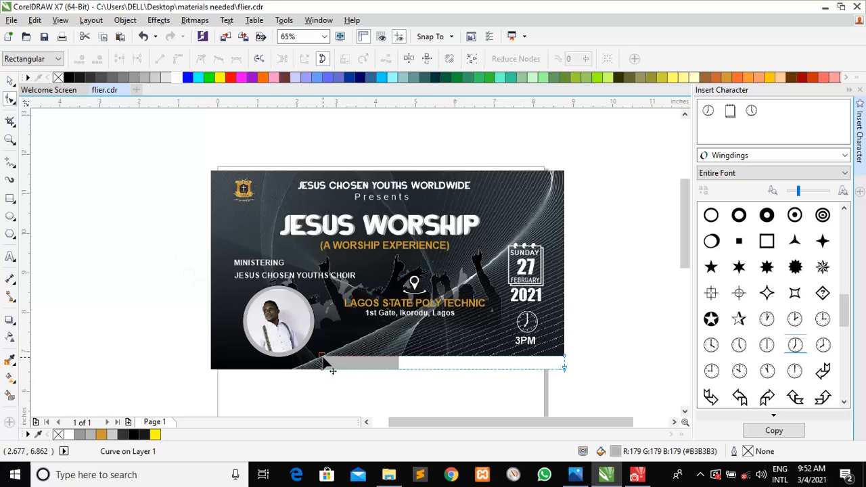
drag(323, 360, 340, 360)
click(350, 387)
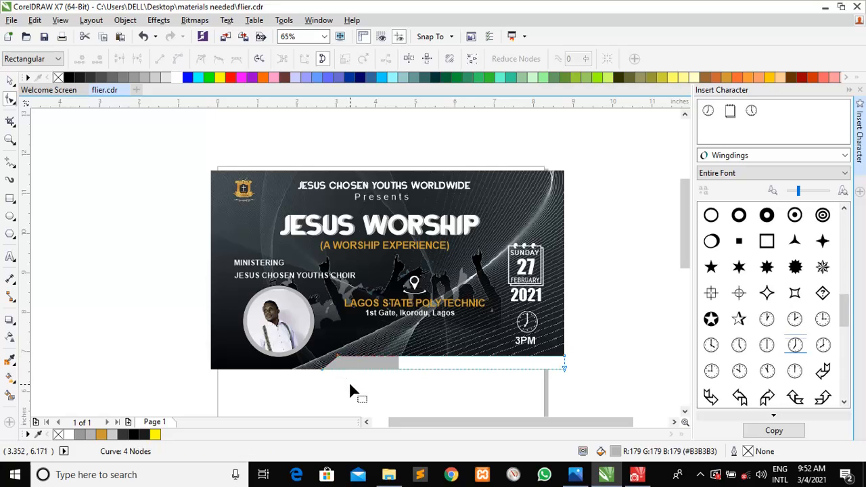
Move the white strip over the grey one, narrow it to 5.424 inches, and slant its left end
click(11, 81)
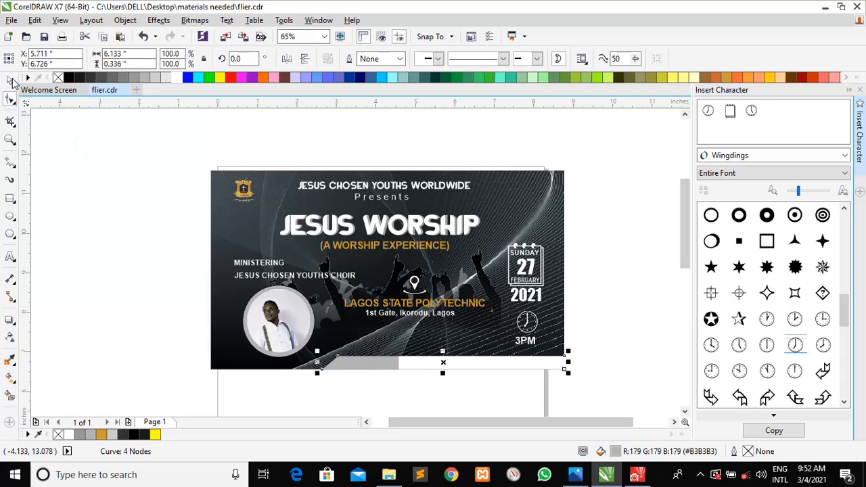
click(71, 193)
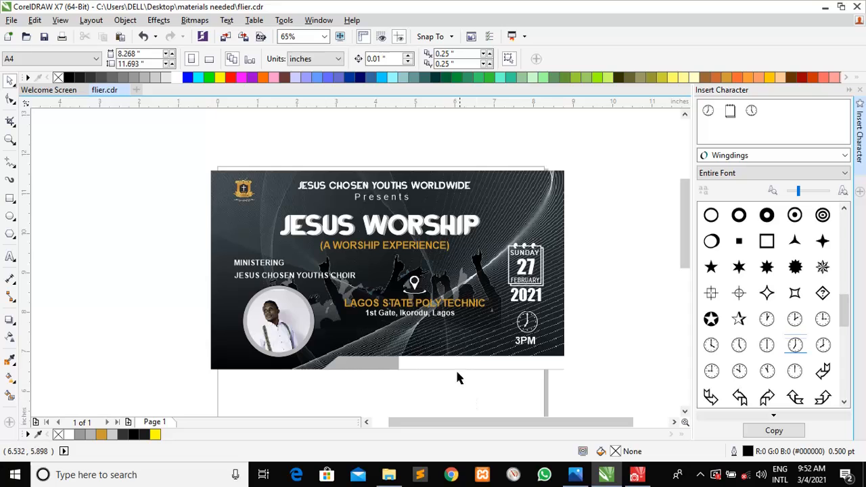
drag(446, 366, 401, 363)
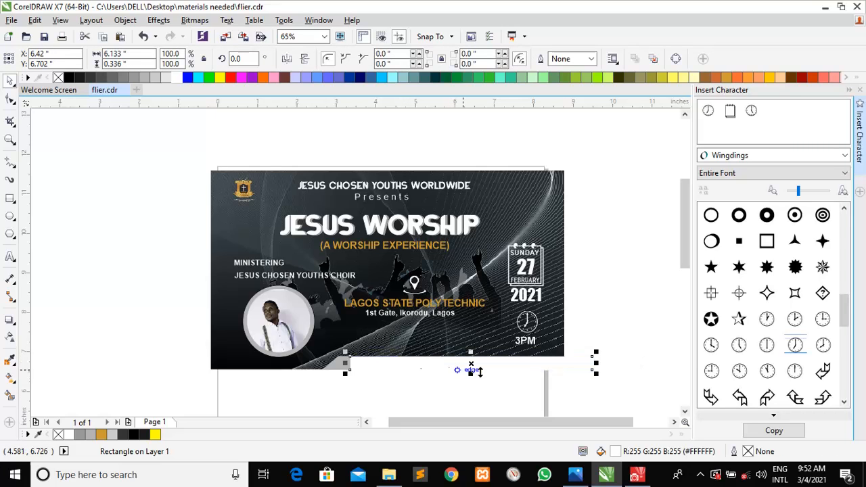
drag(596, 364, 568, 364)
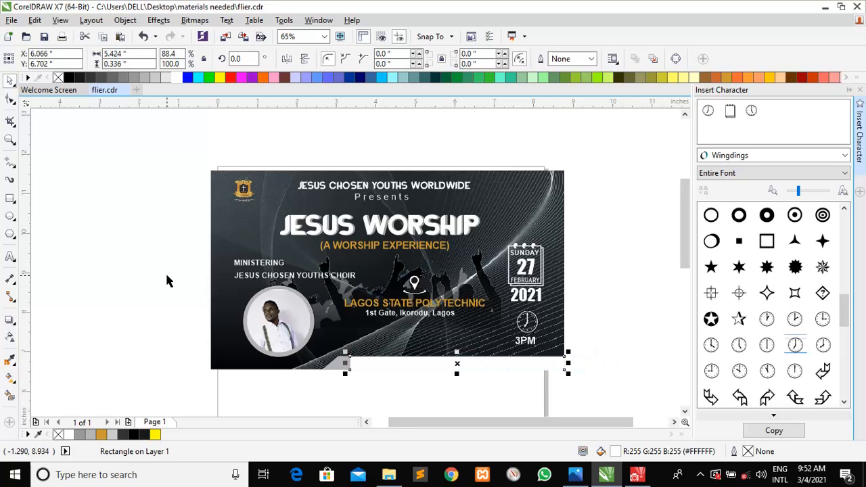
click(10, 101)
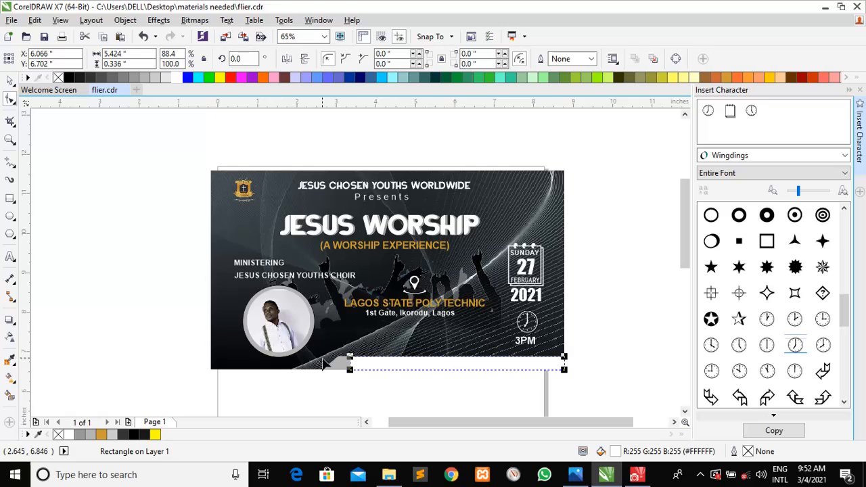
key(ctrl+q)
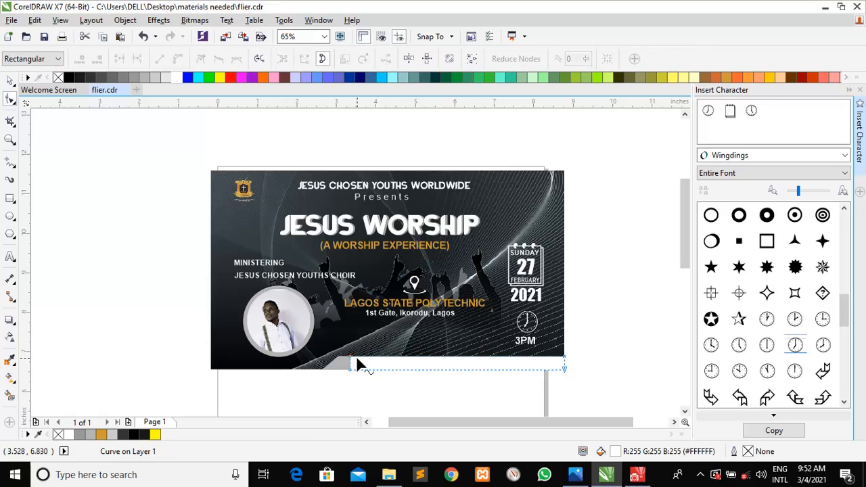
click(350, 357)
drag(350, 362, 365, 364)
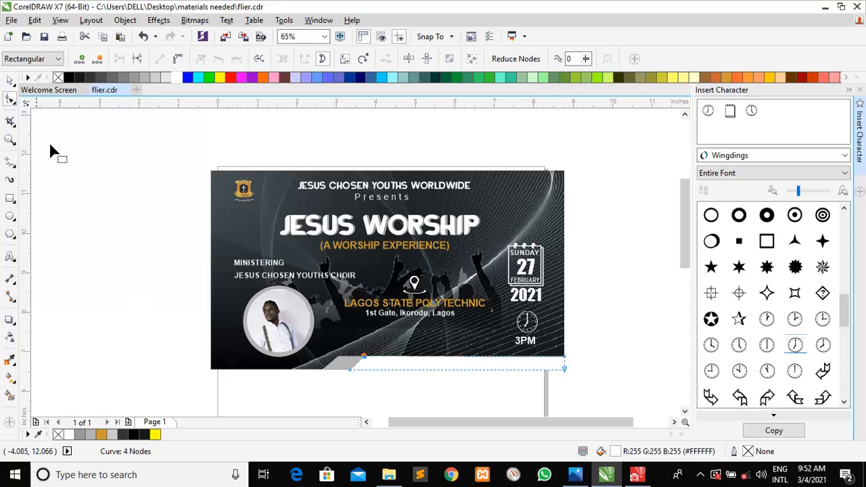
Add the text line 'ITS ALL ABOUT JESUS' below the flier
click(11, 81)
click(91, 213)
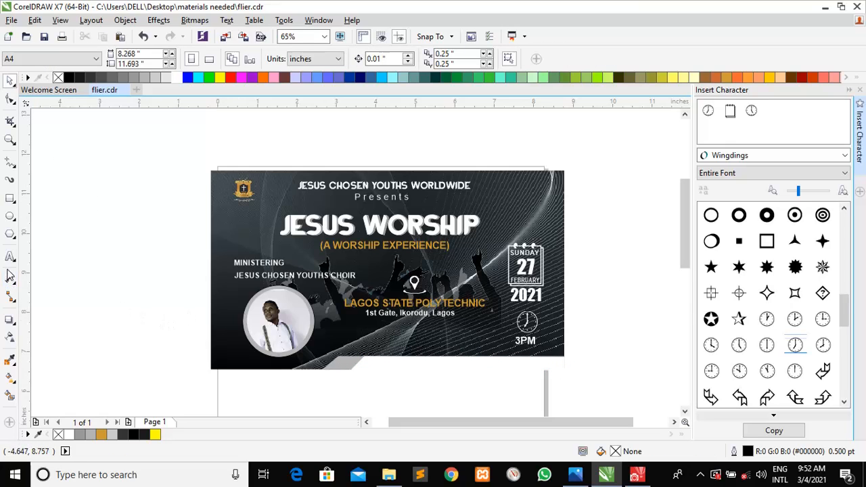
click(9, 258)
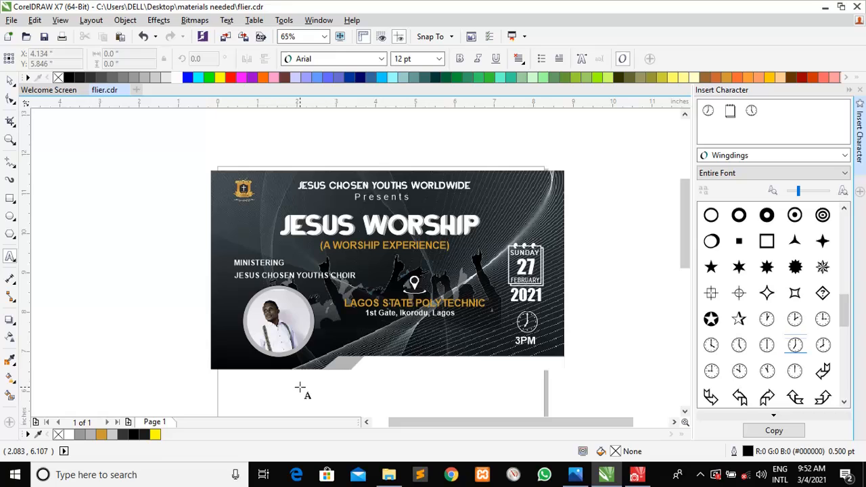
click(334, 397)
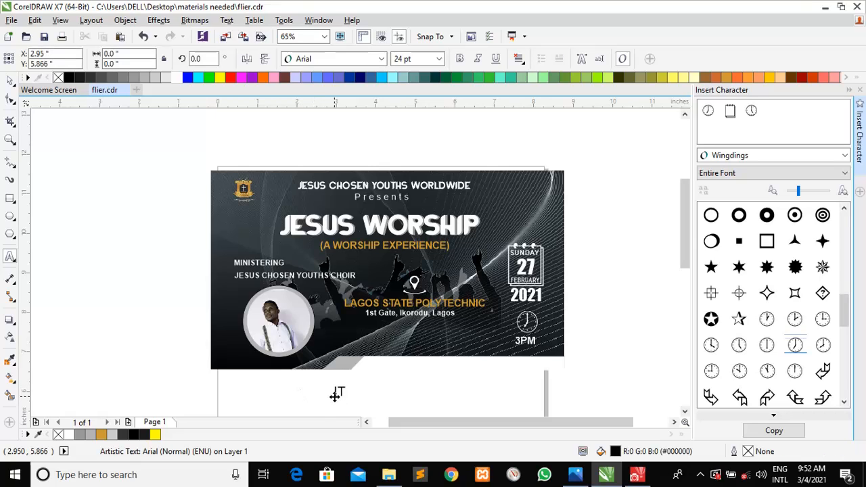
text(ITS ALL ABOUT JESUS)
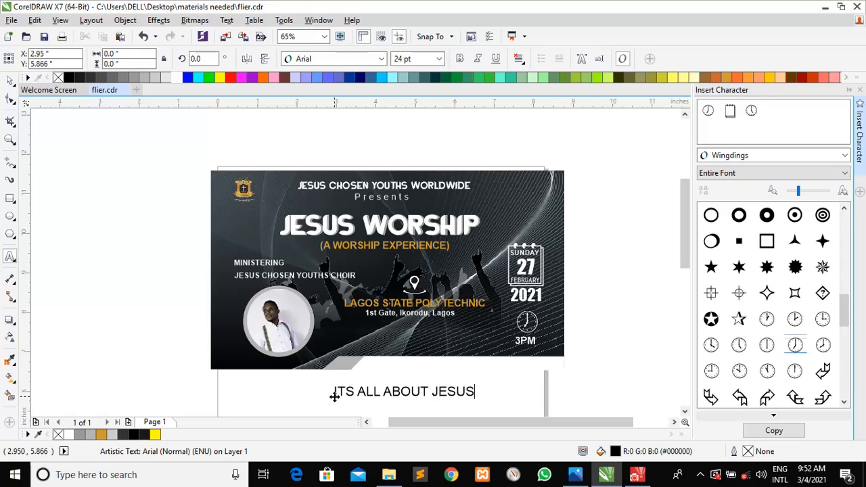
key(Escape)
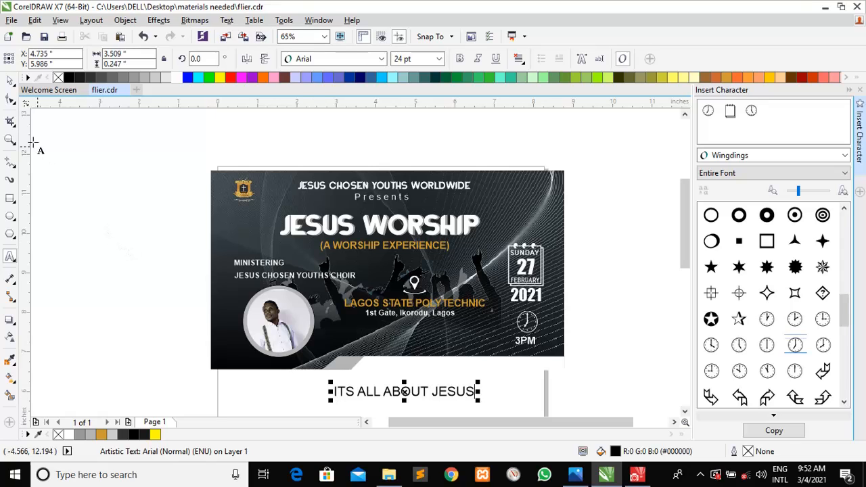
Make the banner text bold, shrink it, place it on the white bar, and marquee-select the whole flier
click(10, 80)
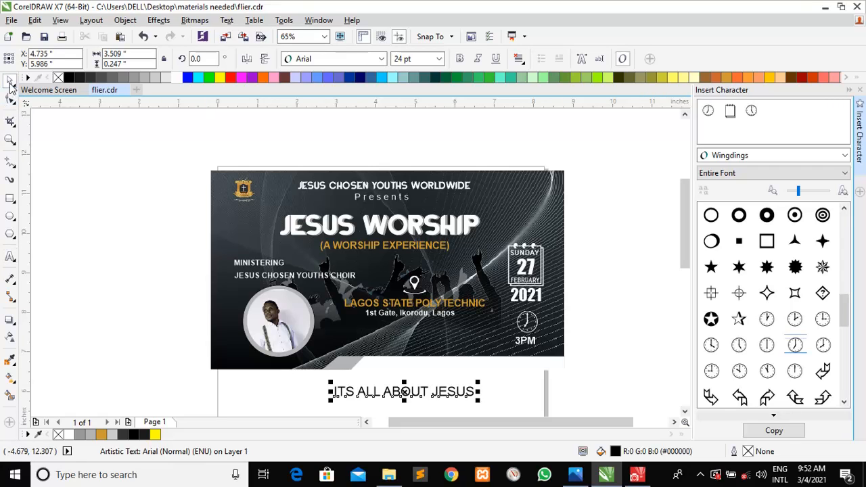
click(460, 61)
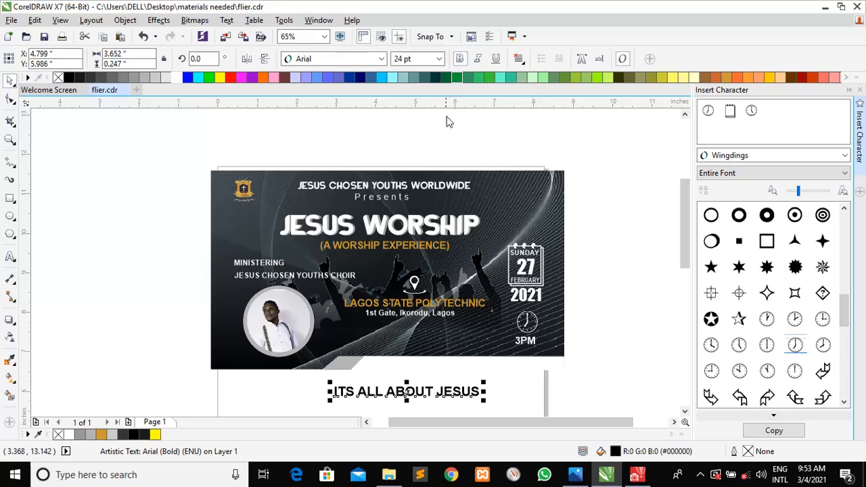
mouse_move(485, 384)
mouse_down()
mouse_move(464, 392)
mouse_move(478, 385)
mouse_up()
click(492, 401)
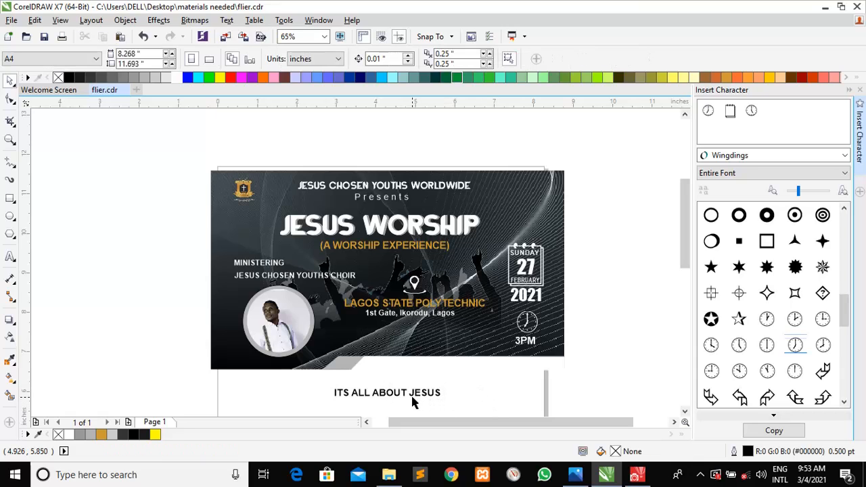
drag(405, 393, 455, 362)
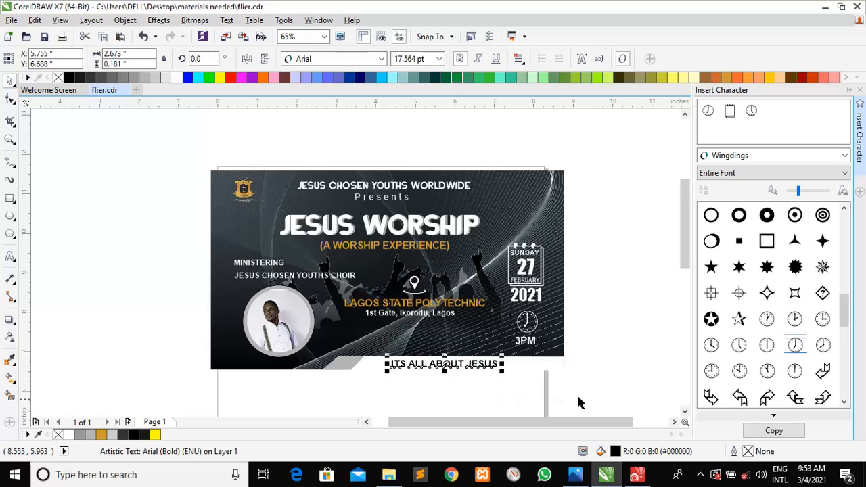
drag(604, 400, 157, 129)
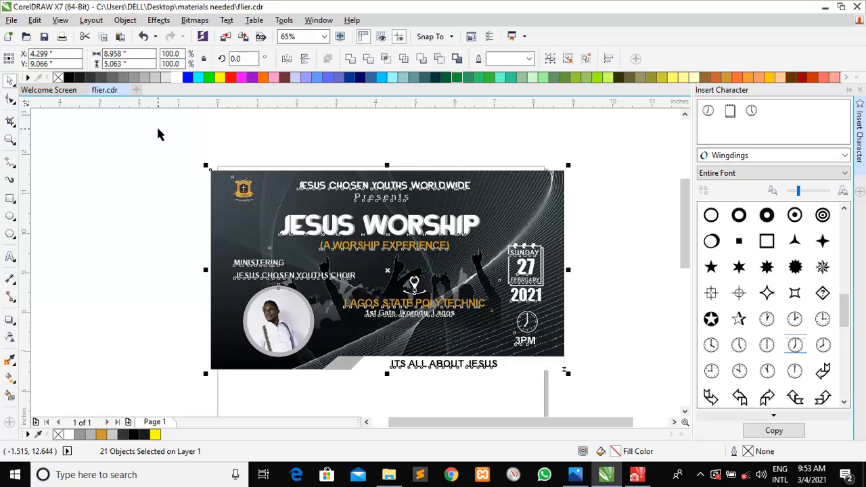
Group all 21 flier objects with Ctrl+G and nudge the group slightly down the page
drag(159, 137, 593, 362)
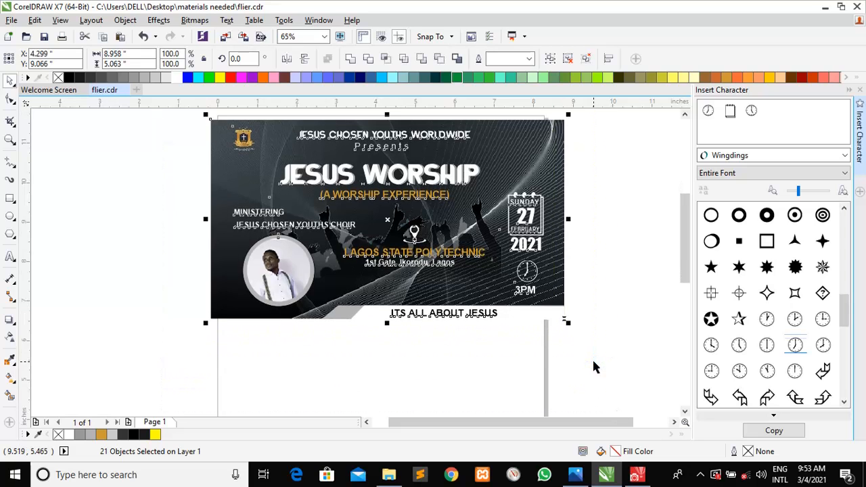
key(ctrl+g)
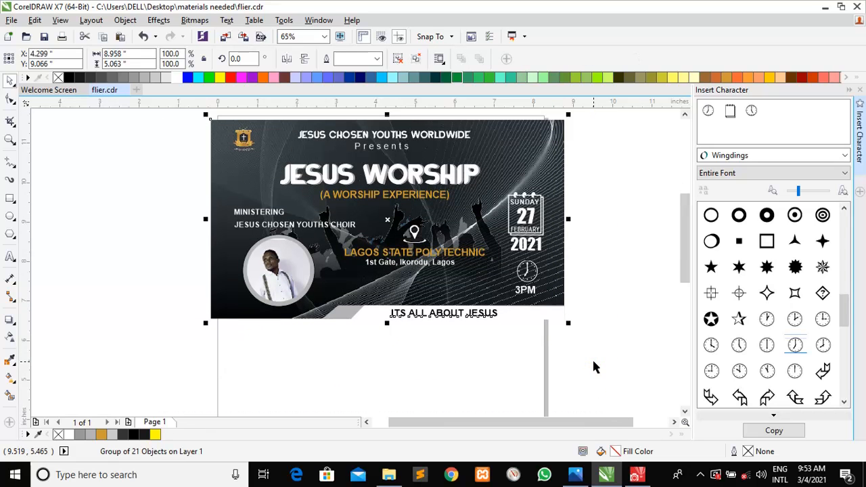
click(610, 303)
drag(486, 261, 463, 263)
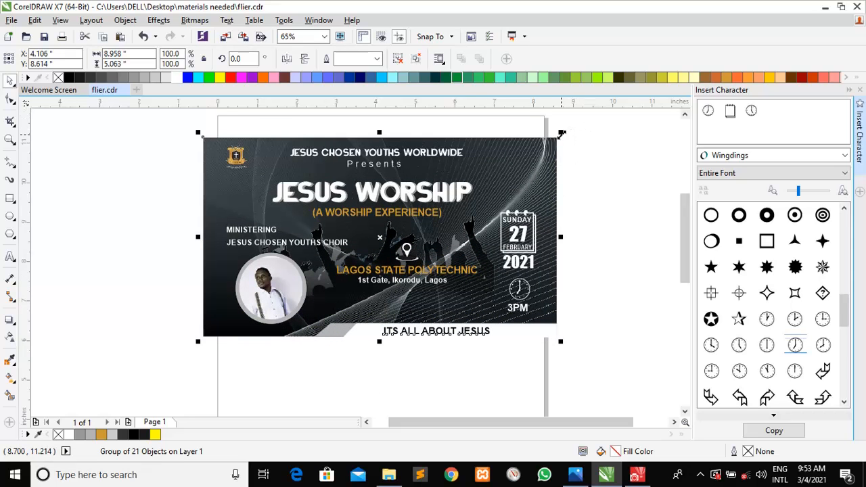
Zoom in so the flier page fills the view and reselect the grouped flier
scroll(557, 134, left, 1)
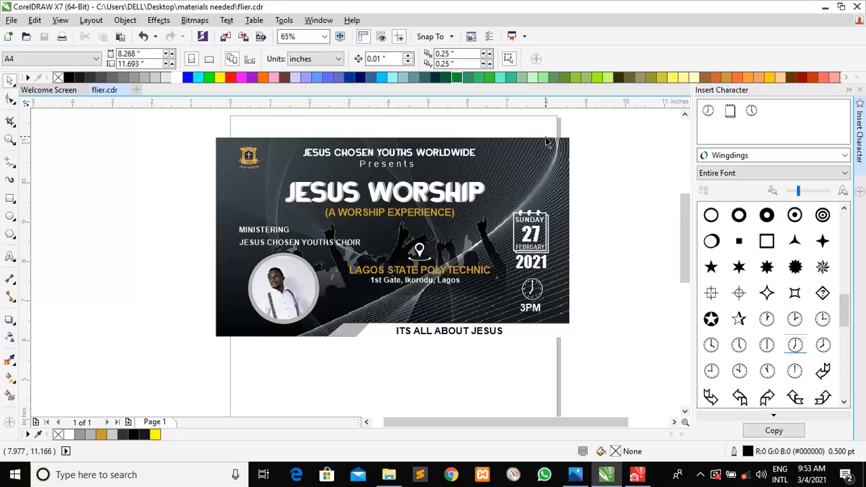
scroll(533, 163, down, 10)
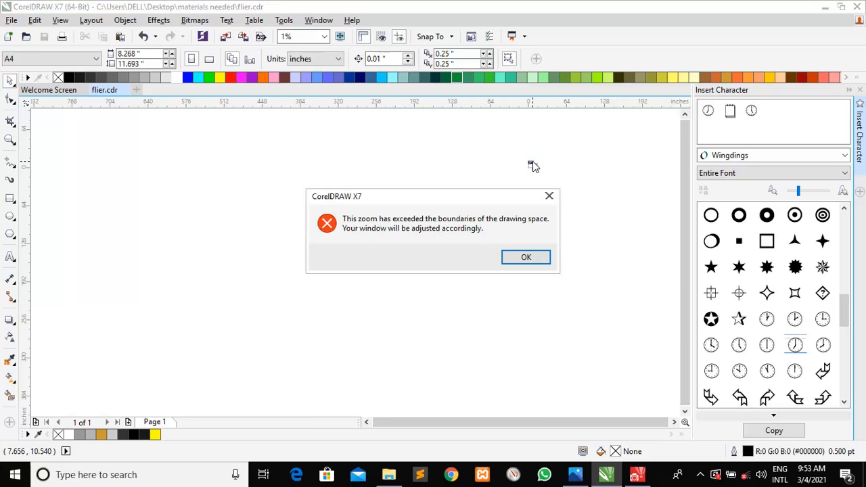
click(542, 259)
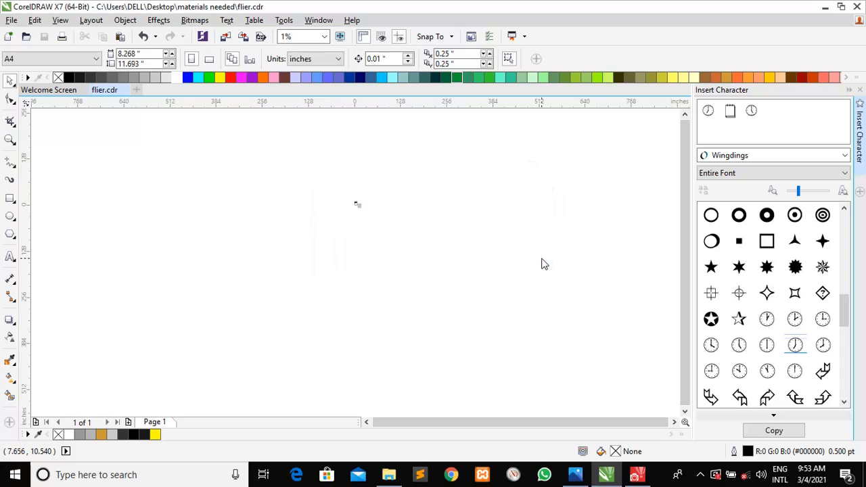
key(z)
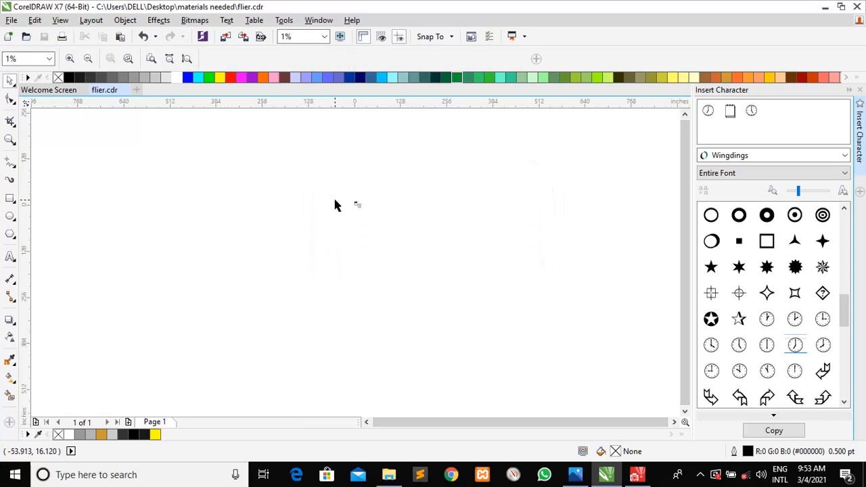
drag(339, 201, 418, 241)
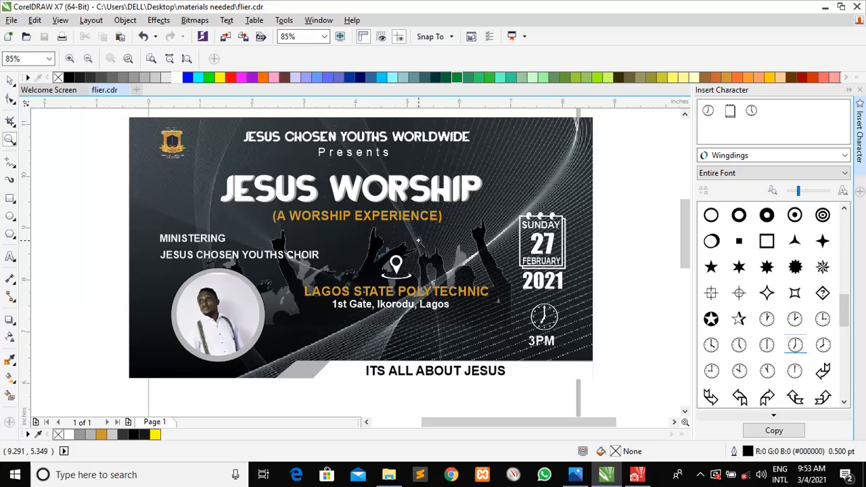
click(10, 81)
click(136, 198)
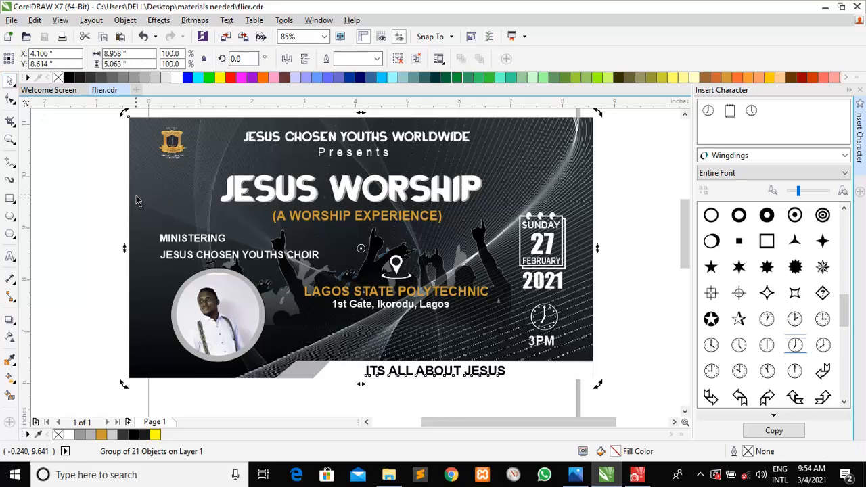
click(11, 19)
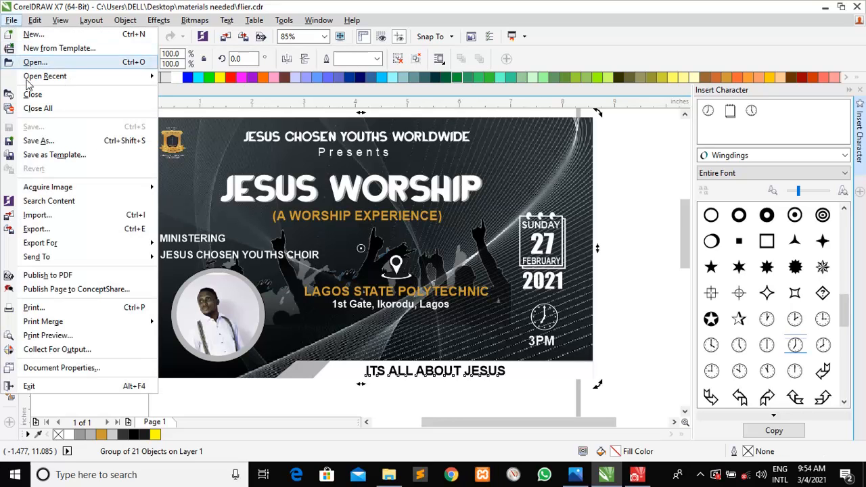
Abandon the first export attempt, zoom out to the whole page, and reselect the group
click(59, 235)
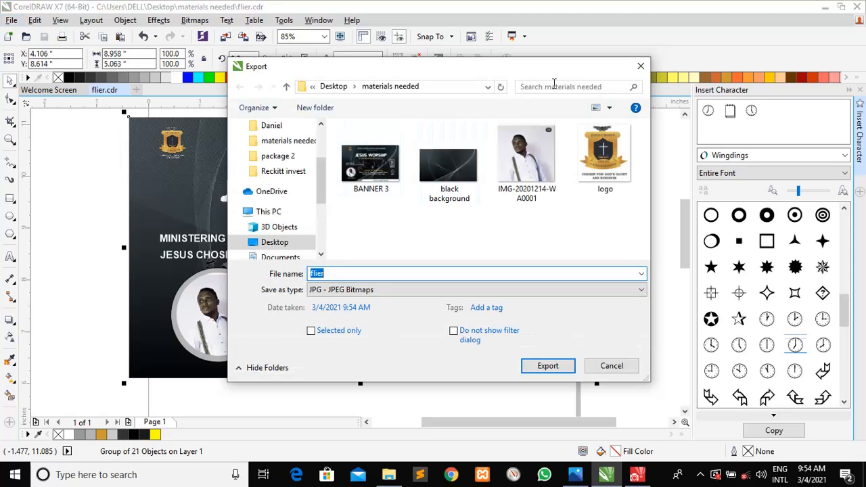
click(639, 66)
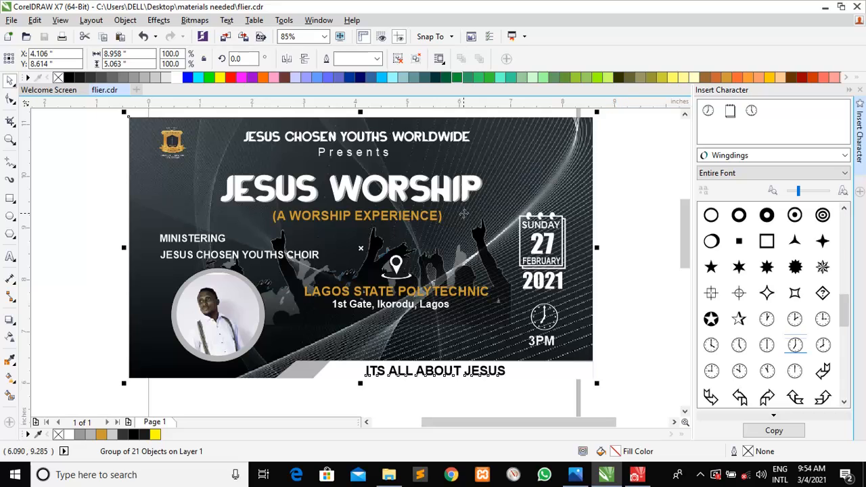
key(z)
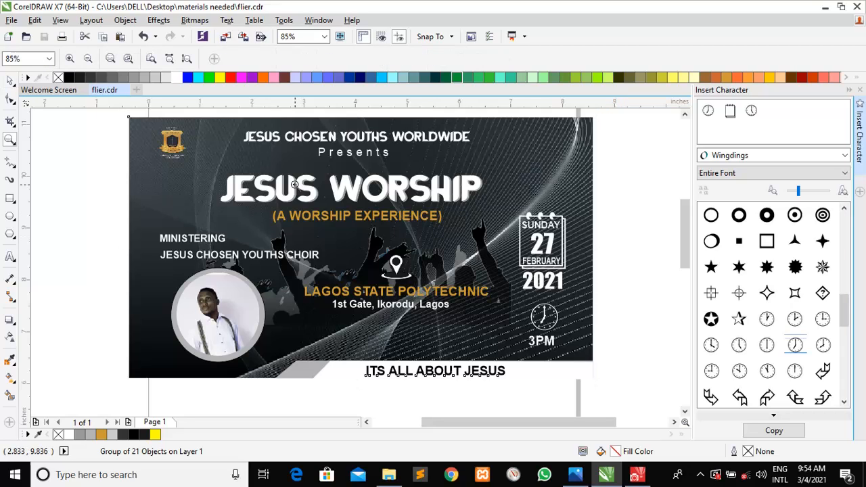
right_click(244, 174)
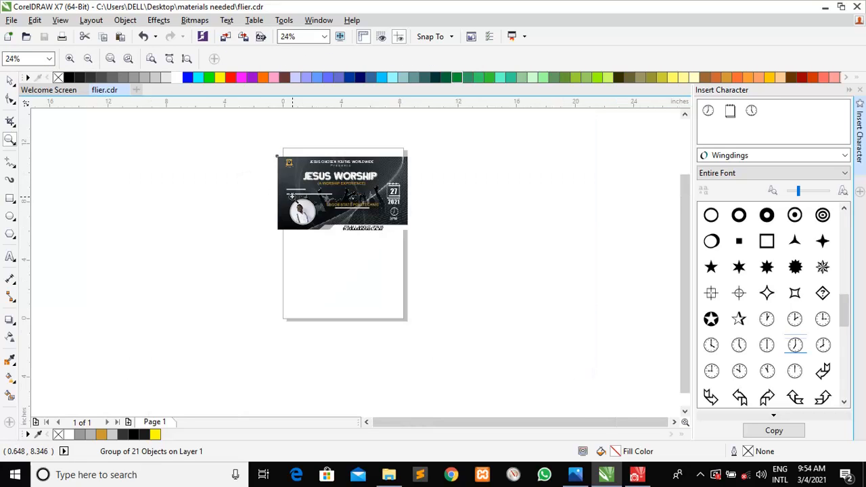
click(10, 80)
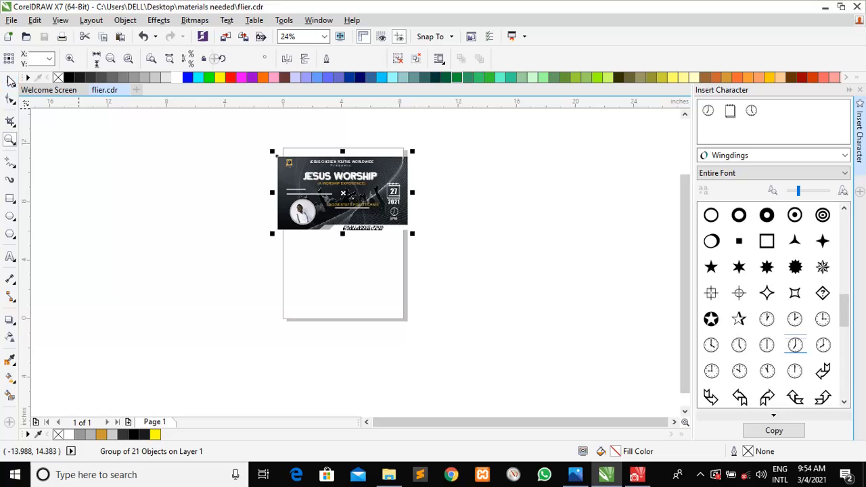
Export the flier as a JPEG named 'NEW FLIER' with default settings, then minimise CorelDRAW
click(12, 20)
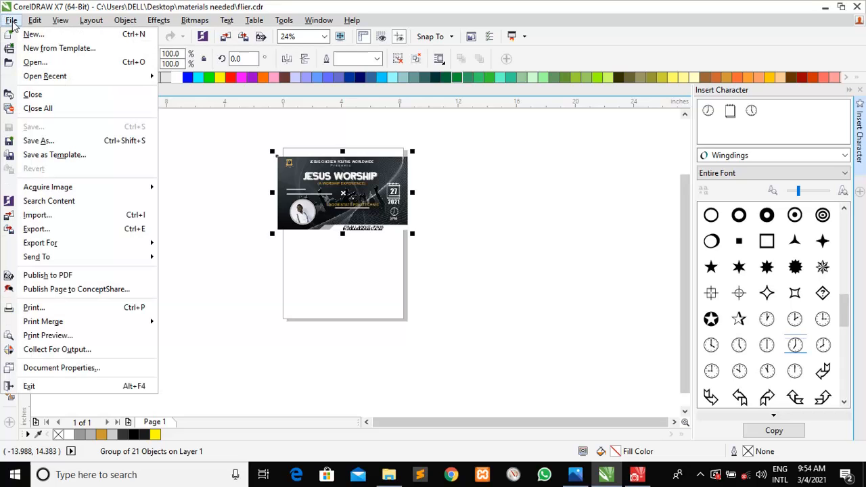
click(62, 229)
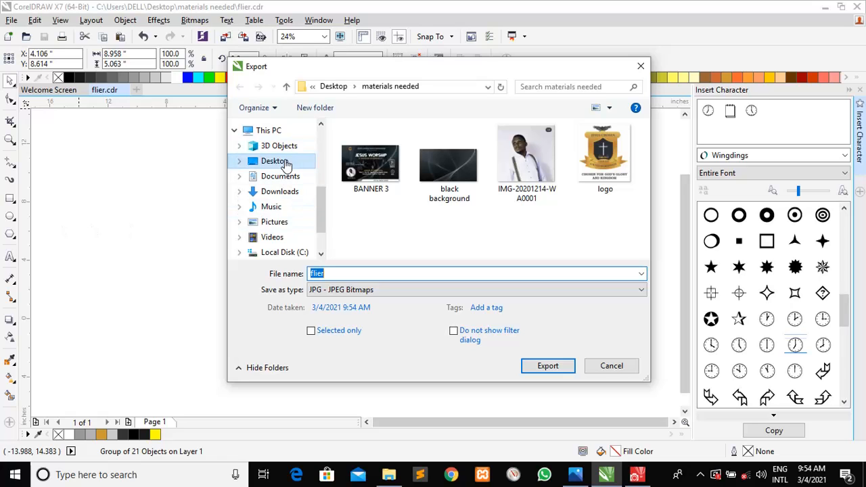
scroll(291, 166, down, 1)
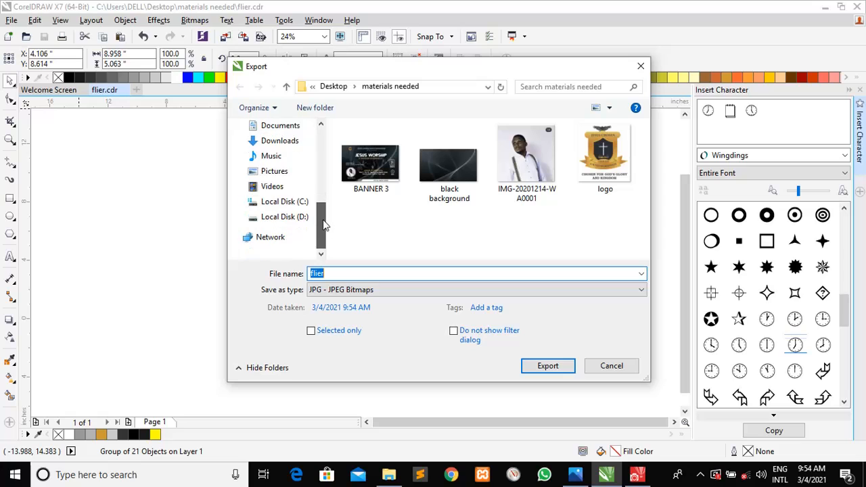
text(flie)
key(BackSpace)
text(NEW FLIER)
key(Return)
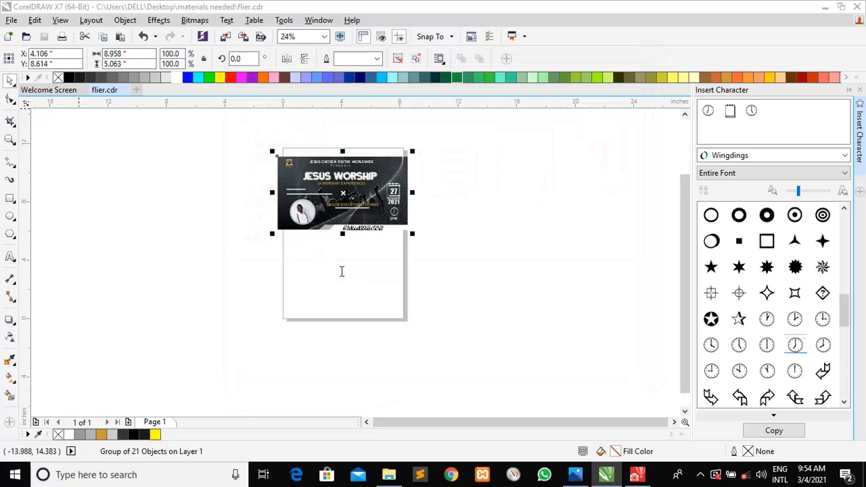
key(alt+space)
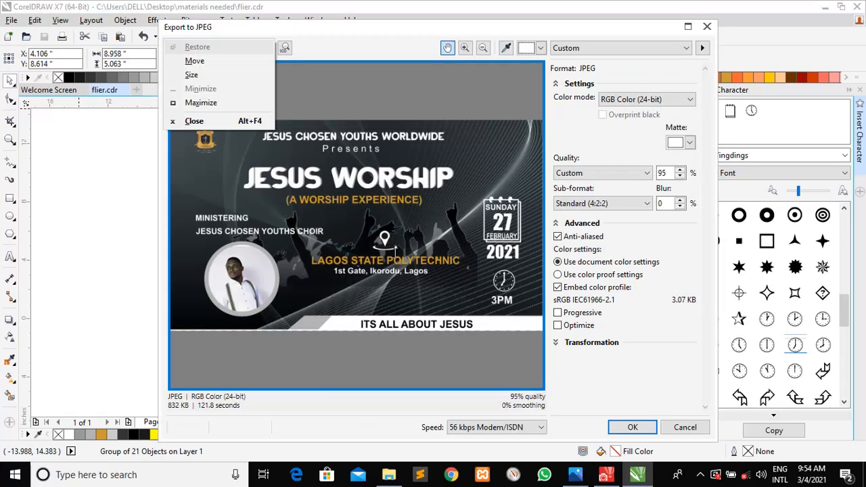
key(Escape)
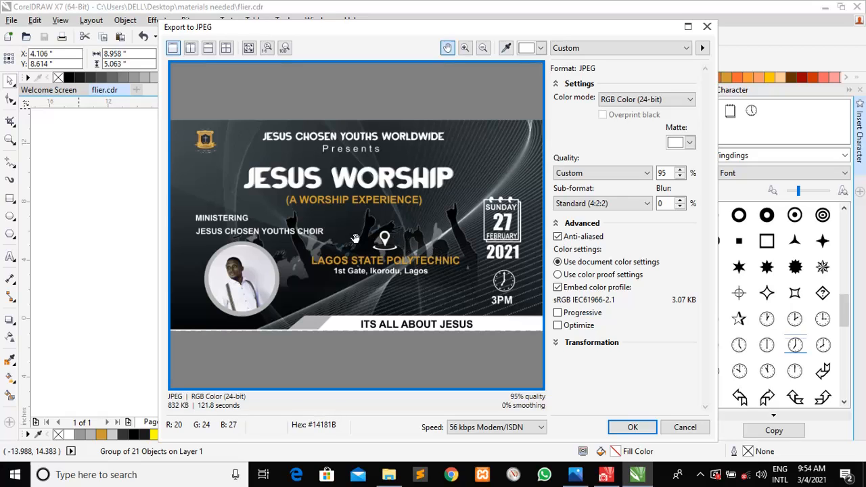
click(636, 426)
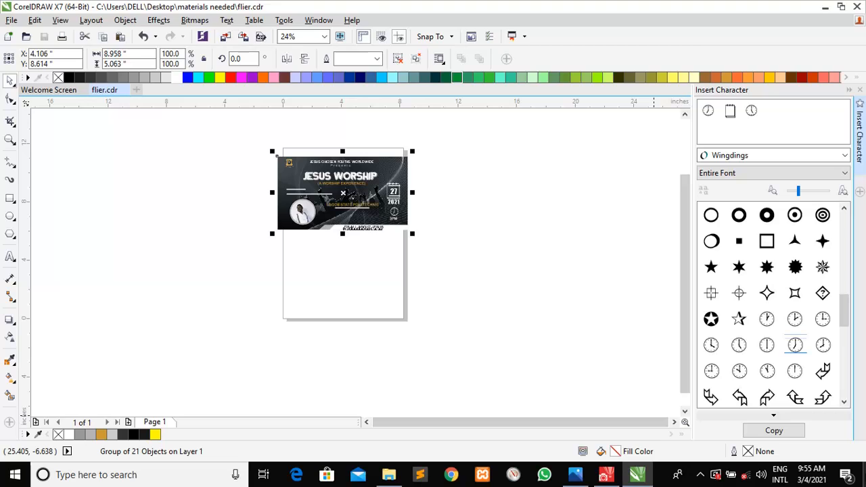
click(637, 475)
click(689, 328)
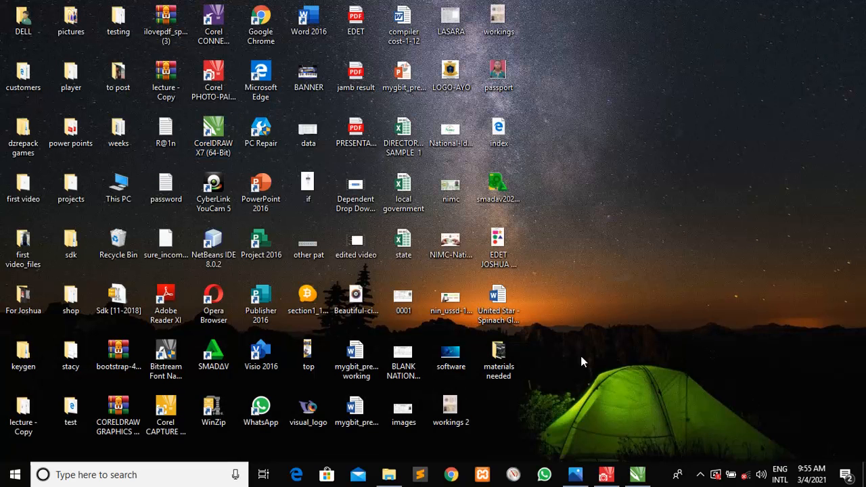
double_click(502, 360)
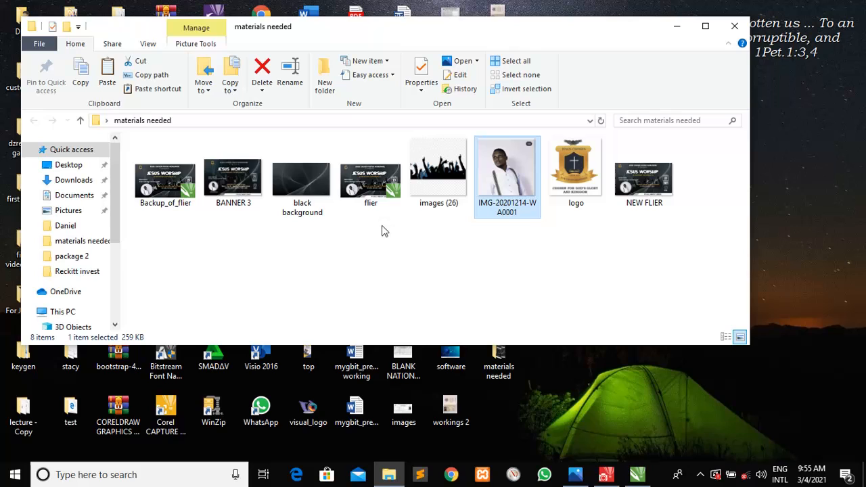
click(651, 195)
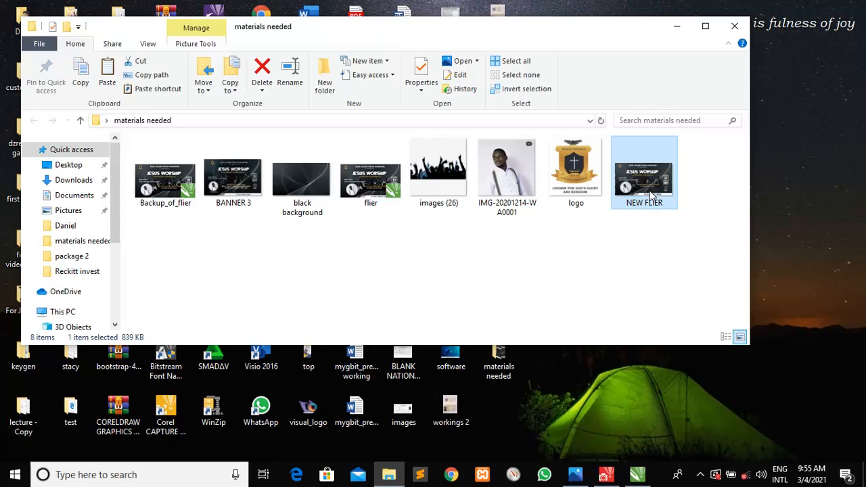
double_click(651, 195)
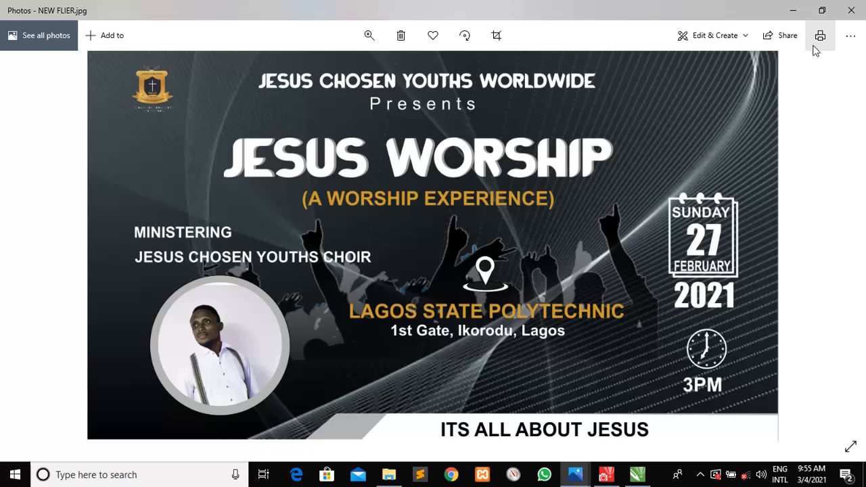
click(854, 10)
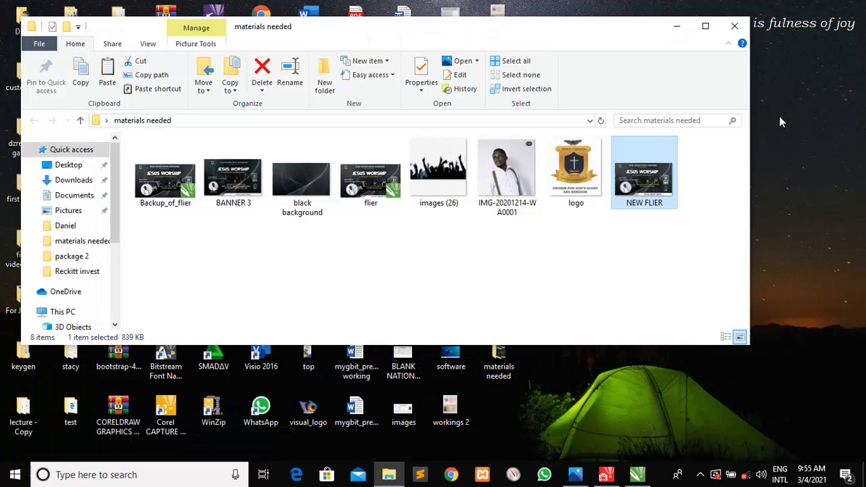
click(743, 25)
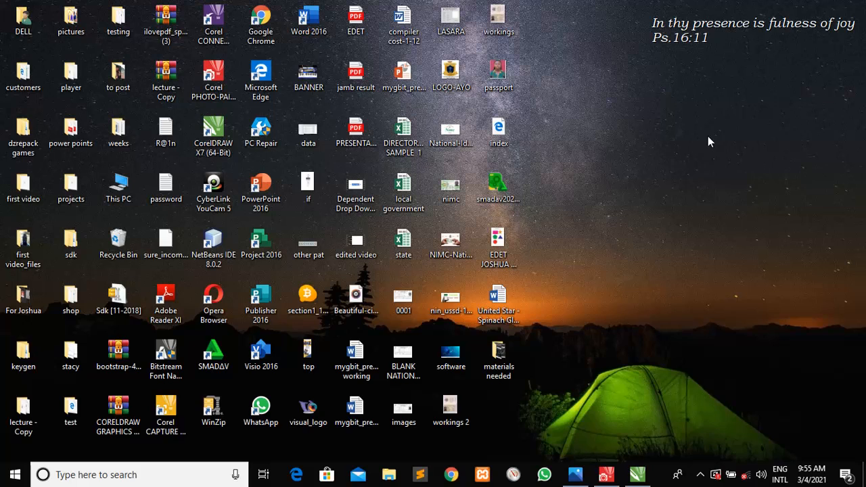